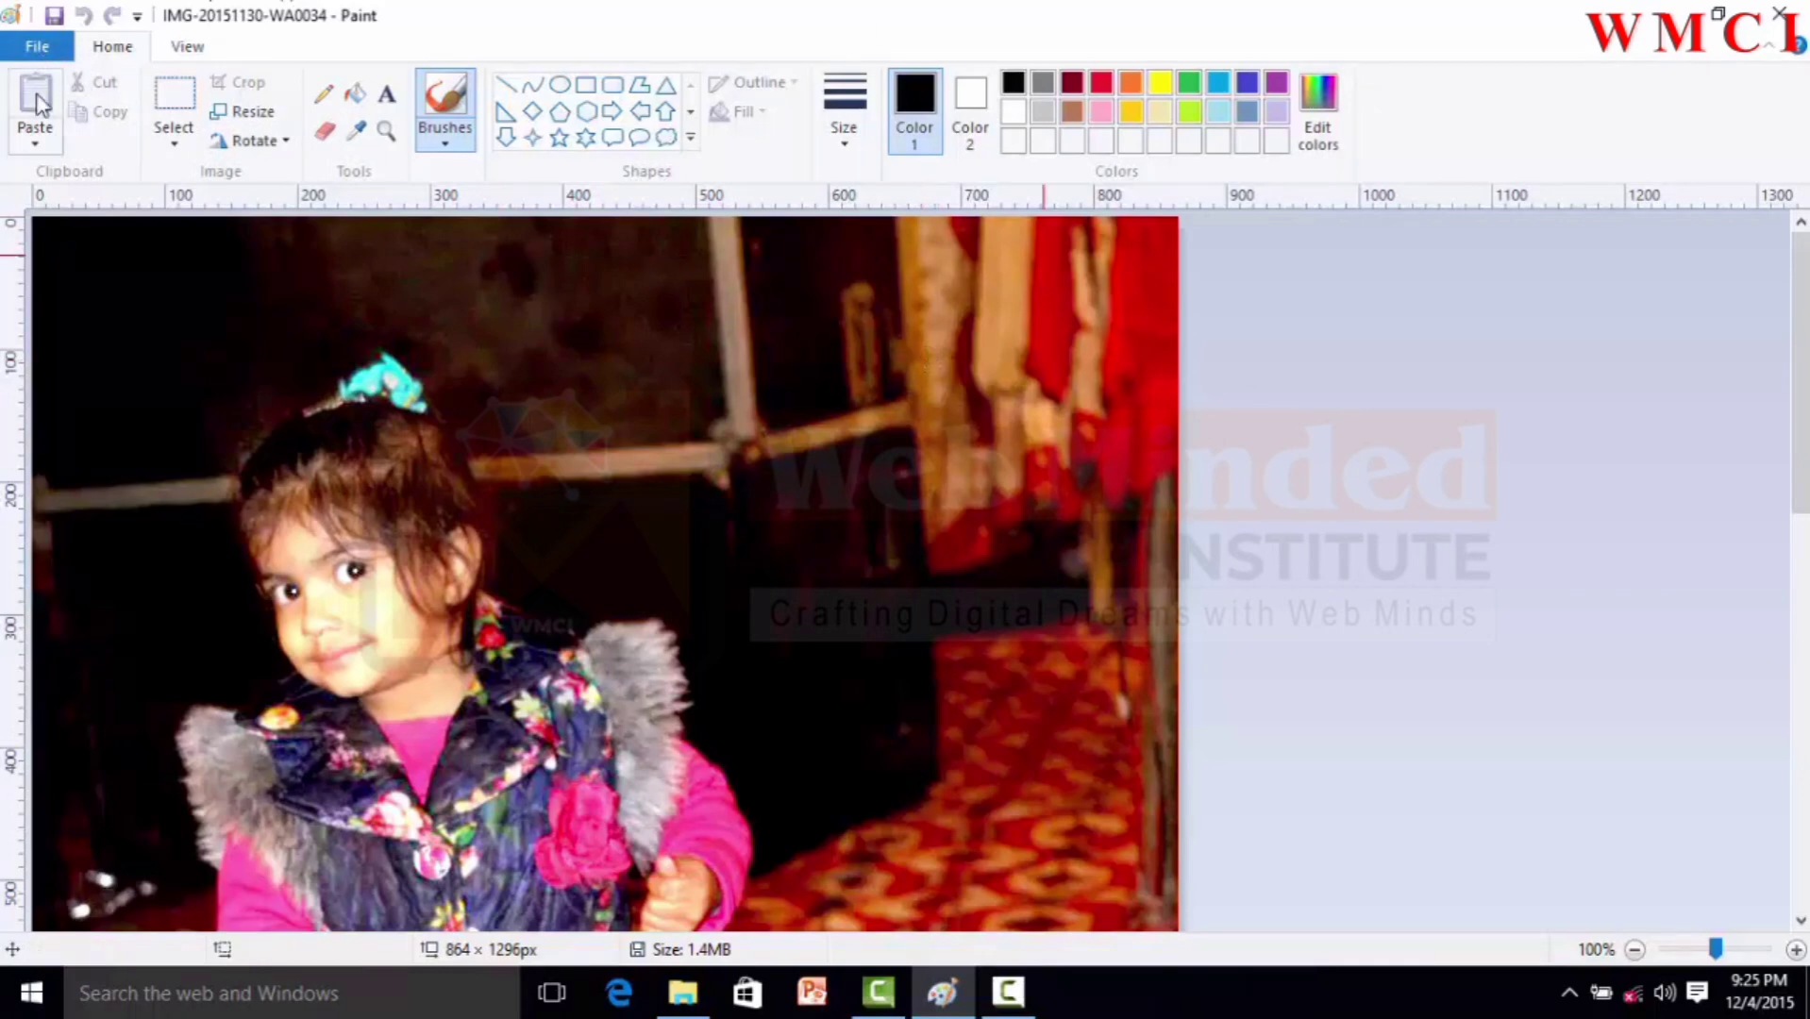
pyautogui.click(35, 49)
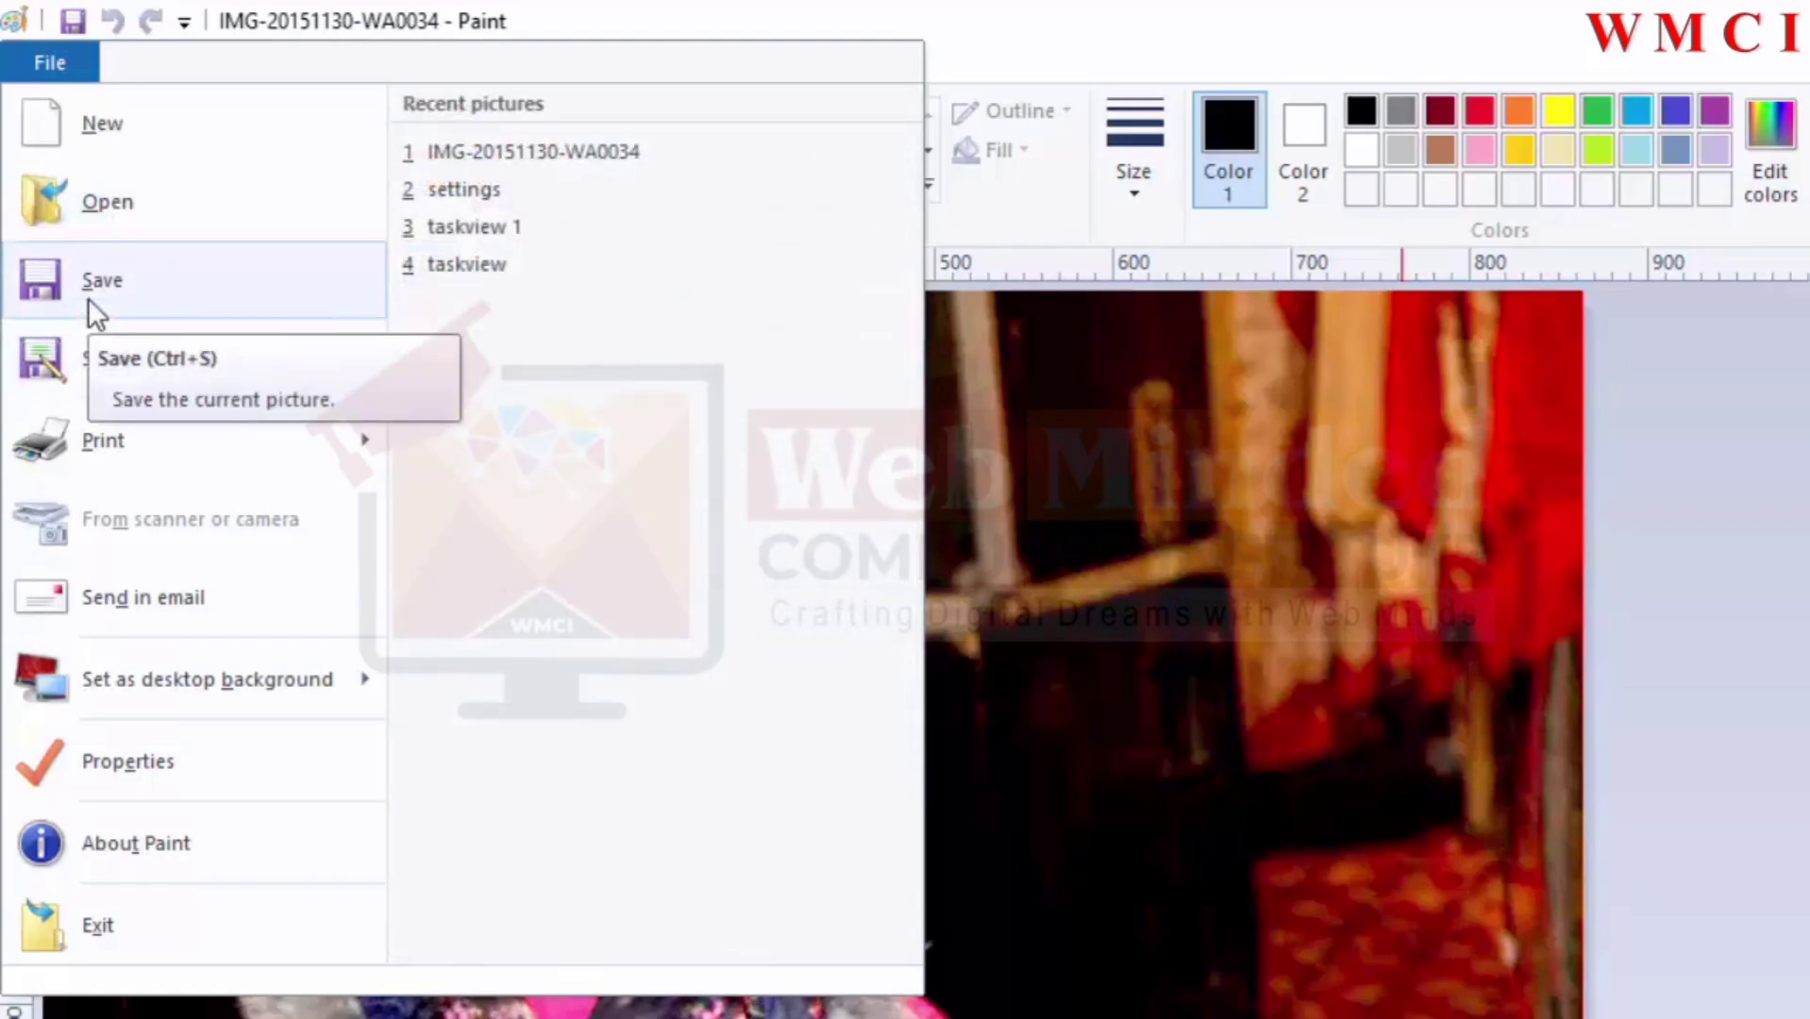
pyautogui.moveTo(151, 448)
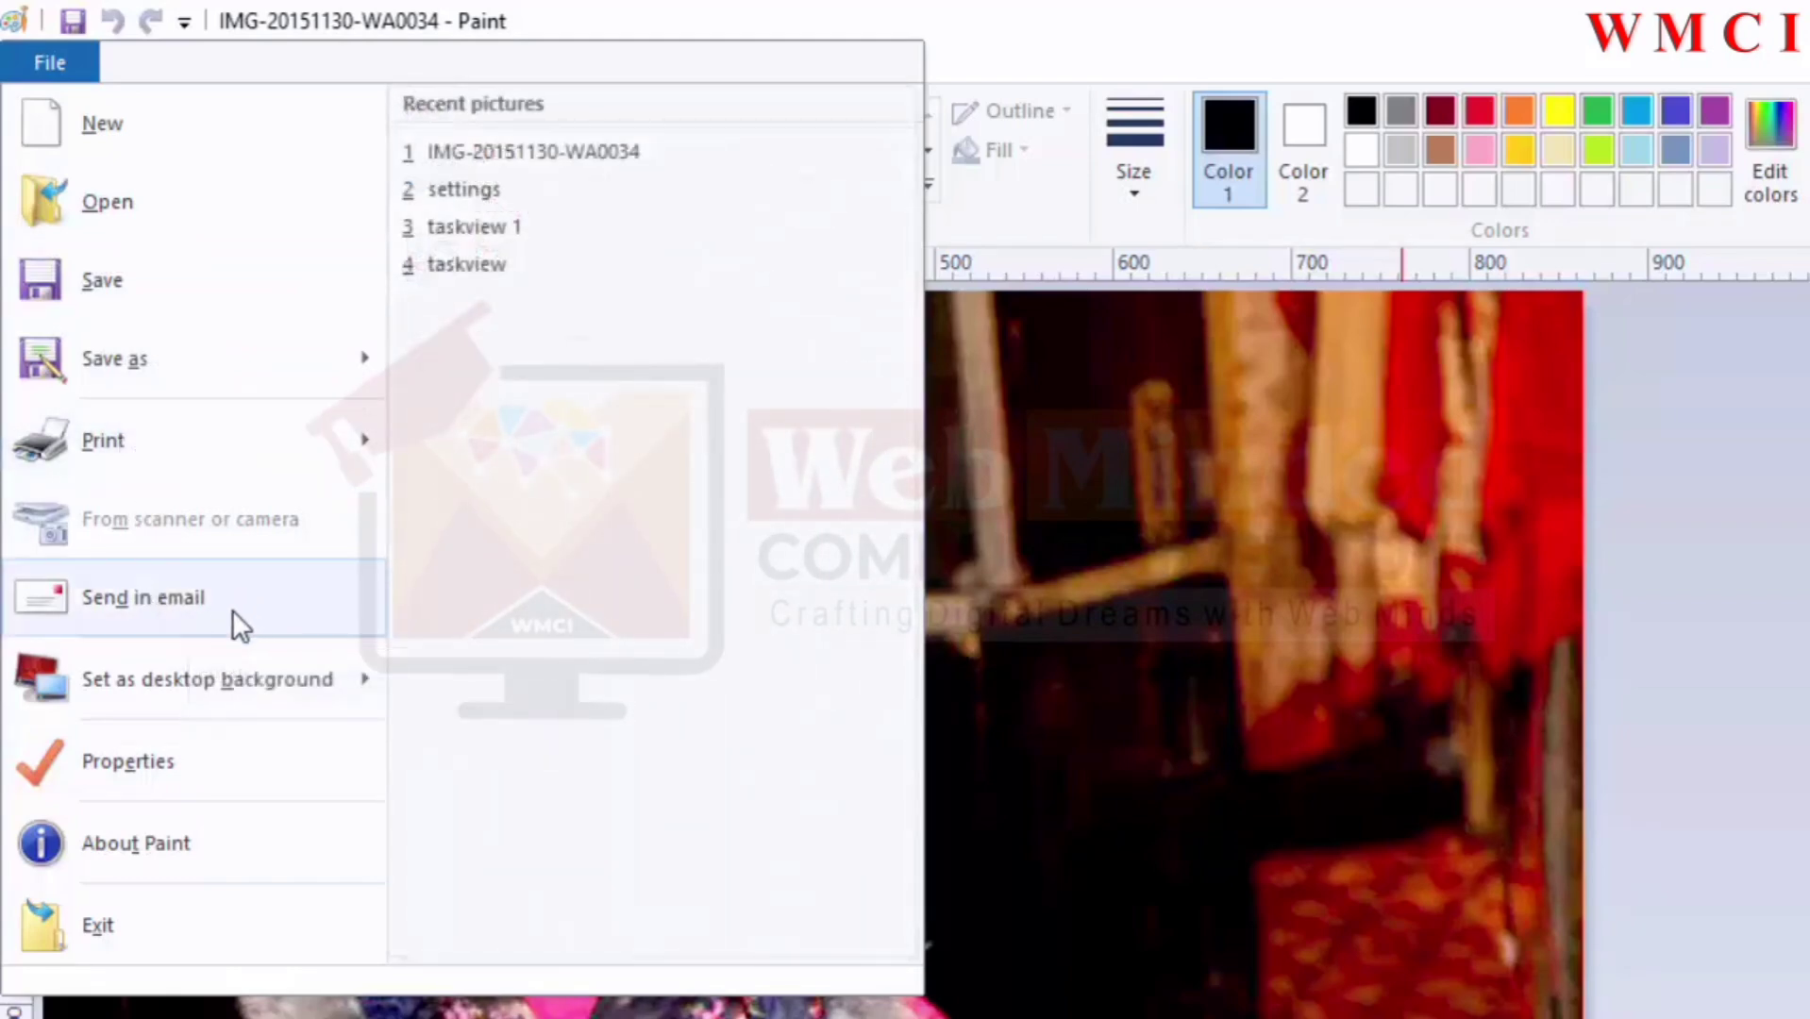
pyautogui.moveTo(100, 678)
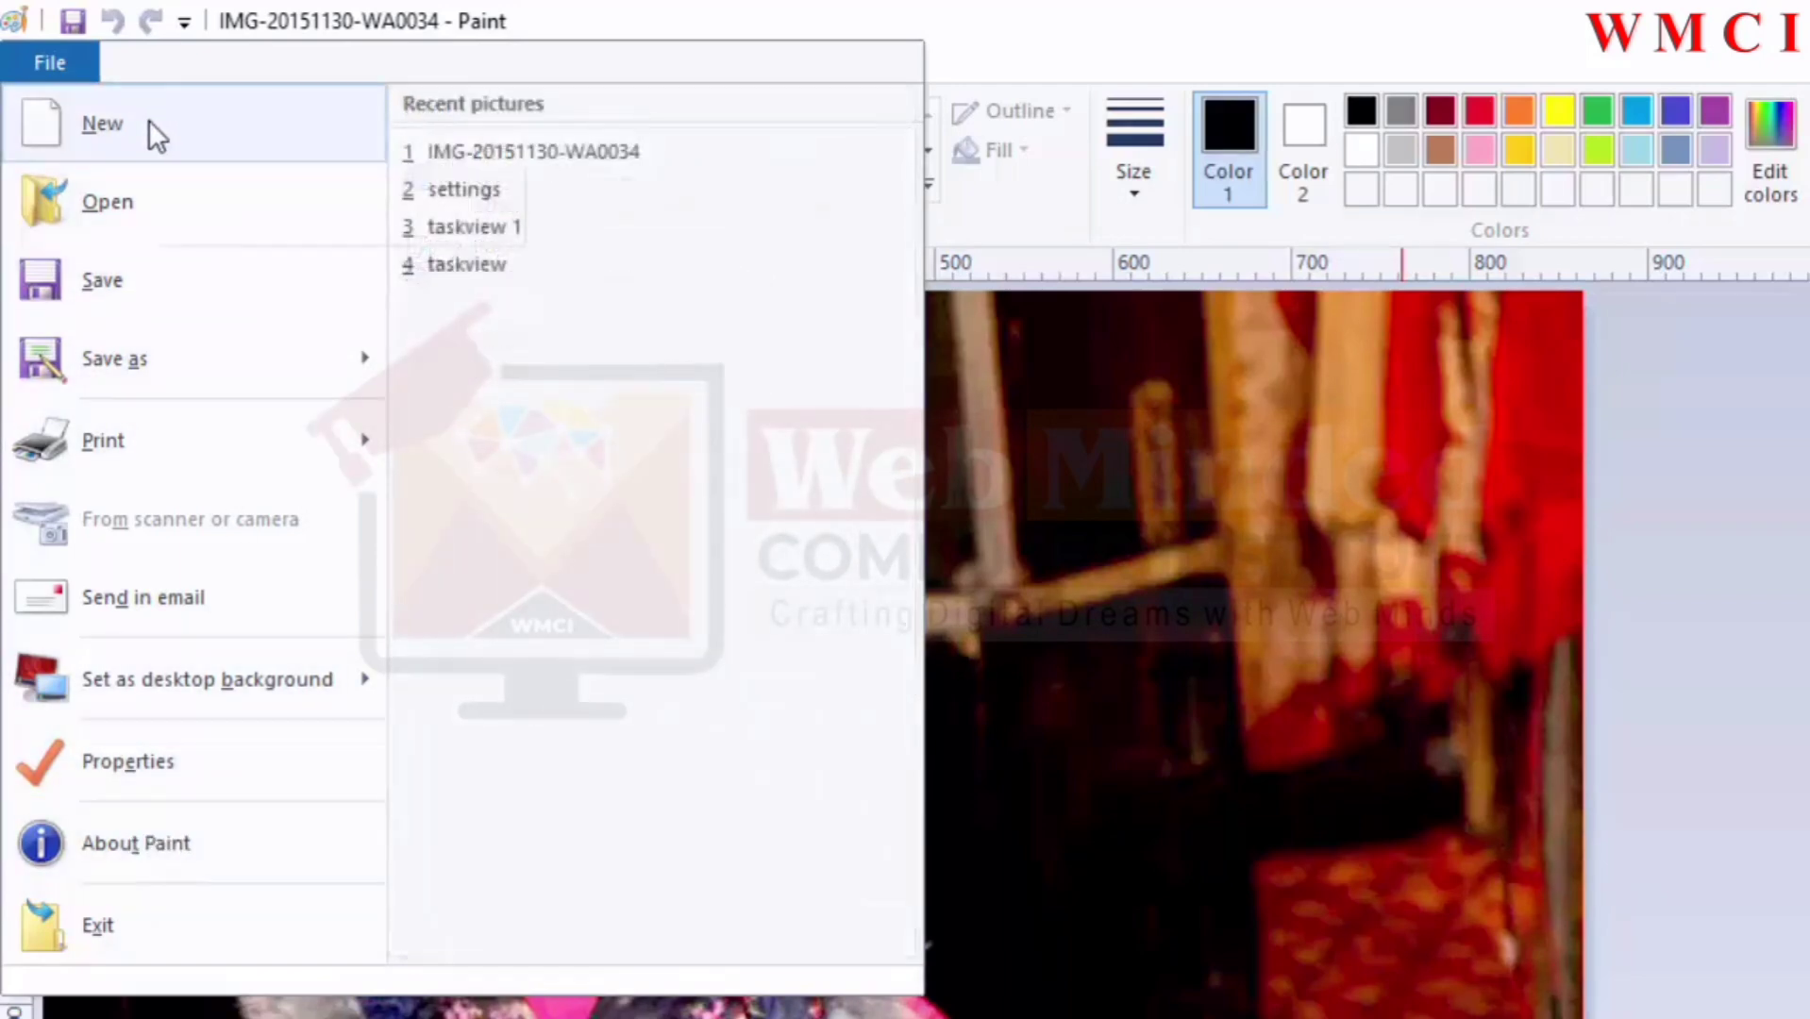
pyautogui.click(1341, 356)
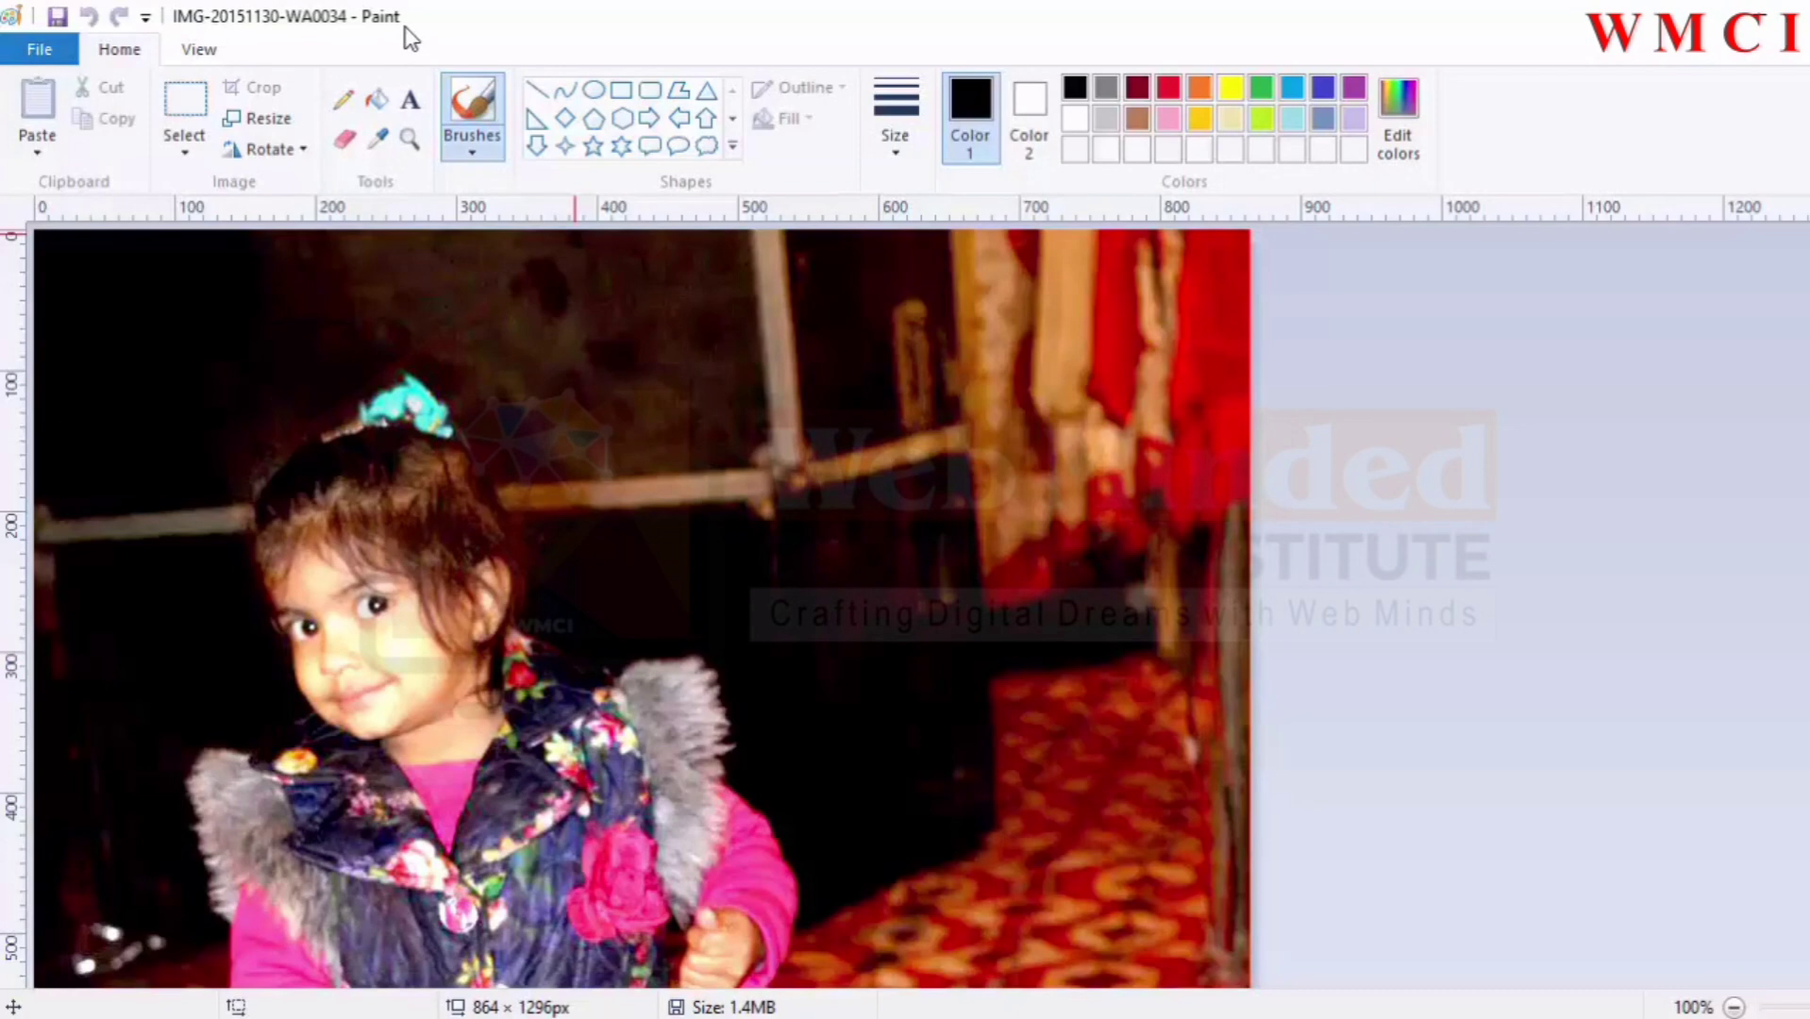
# Step: Start a new blank picture and draw a six-point star about 276 × 279 px on the canvas
pyautogui.click(40, 52)
pyautogui.click(69, 95)
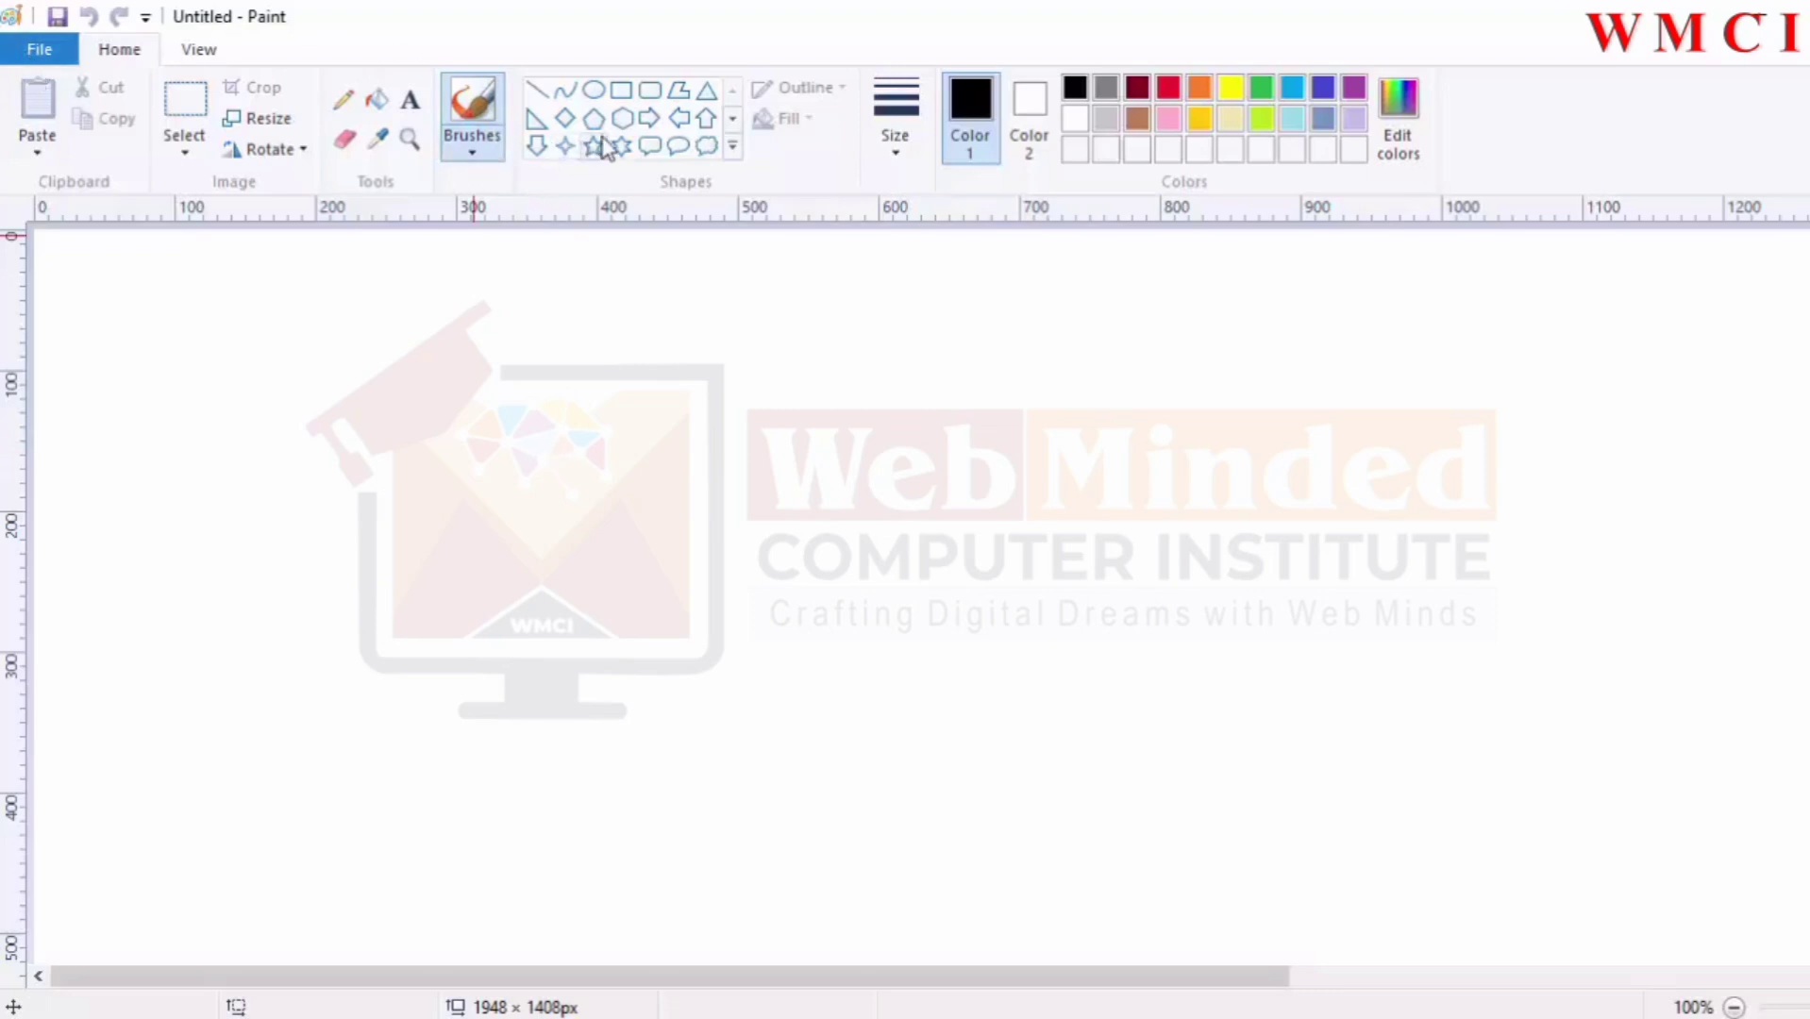
pyautogui.click(622, 146)
pyautogui.moveTo(344, 436); pyautogui.dragTo(714, 821)
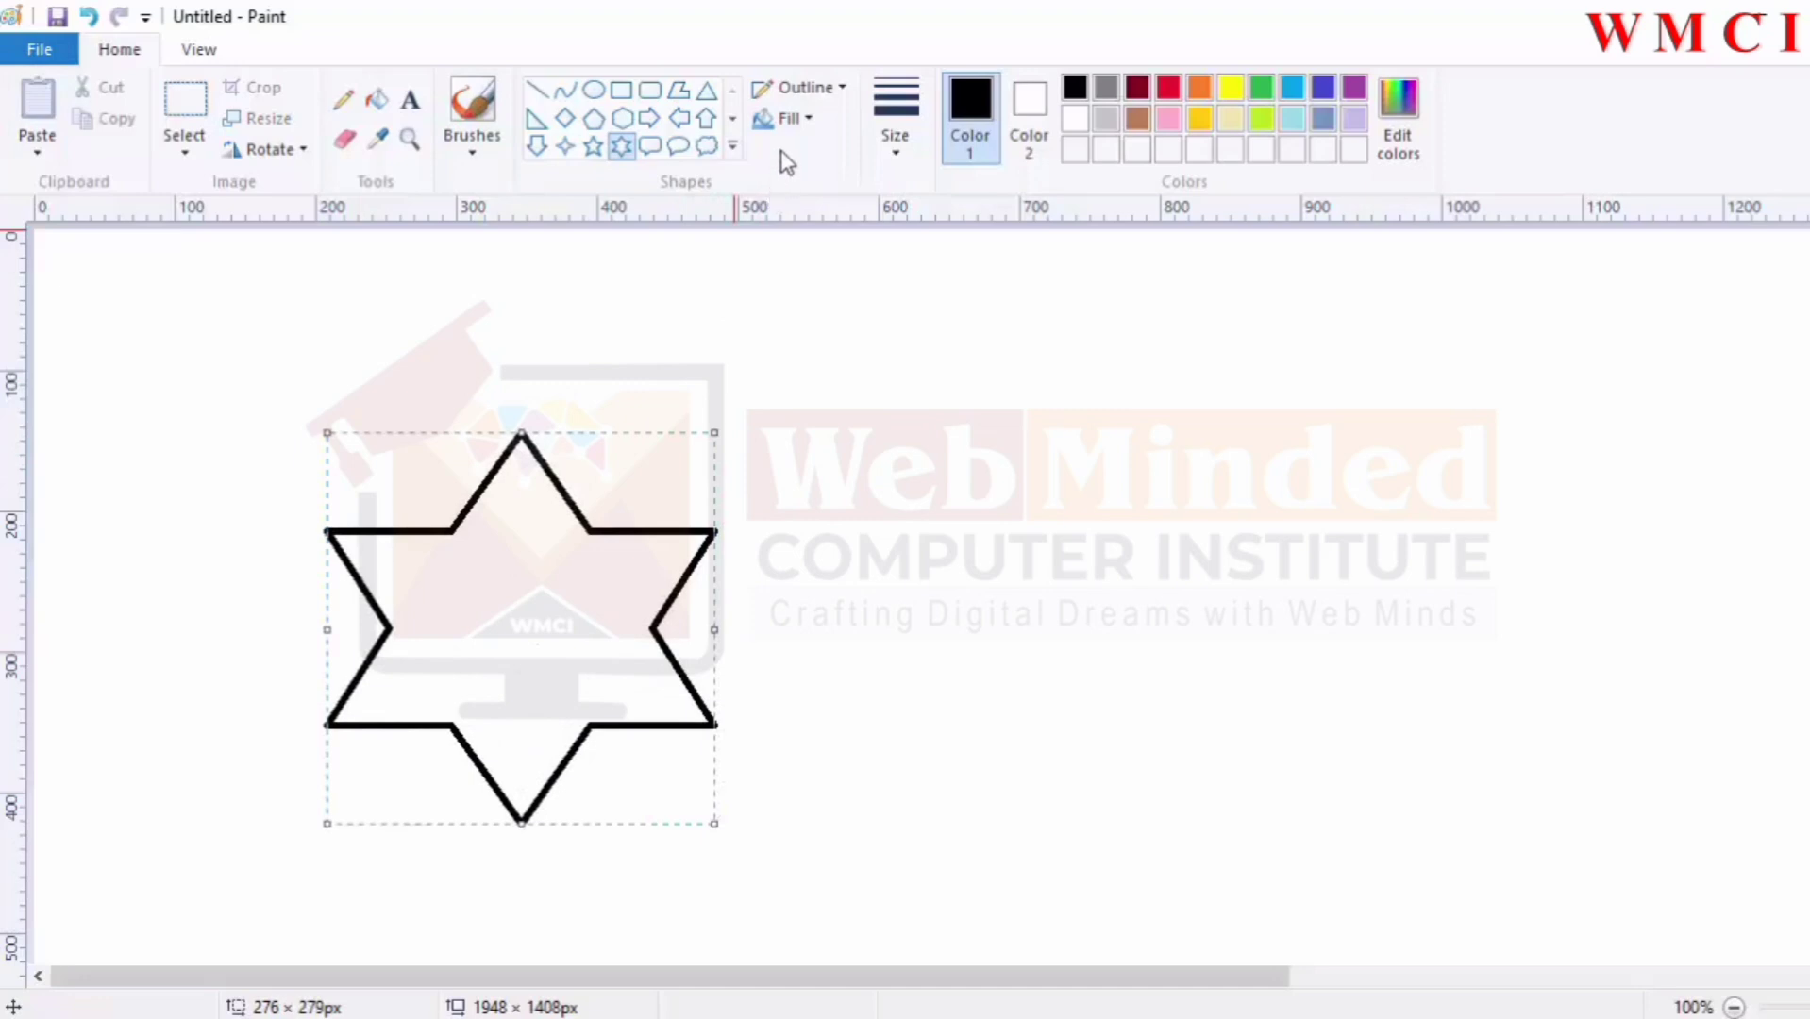
# Step: Fill the inside of the six-point star with orange
pyautogui.click(376, 99)
pyautogui.click(1200, 90)
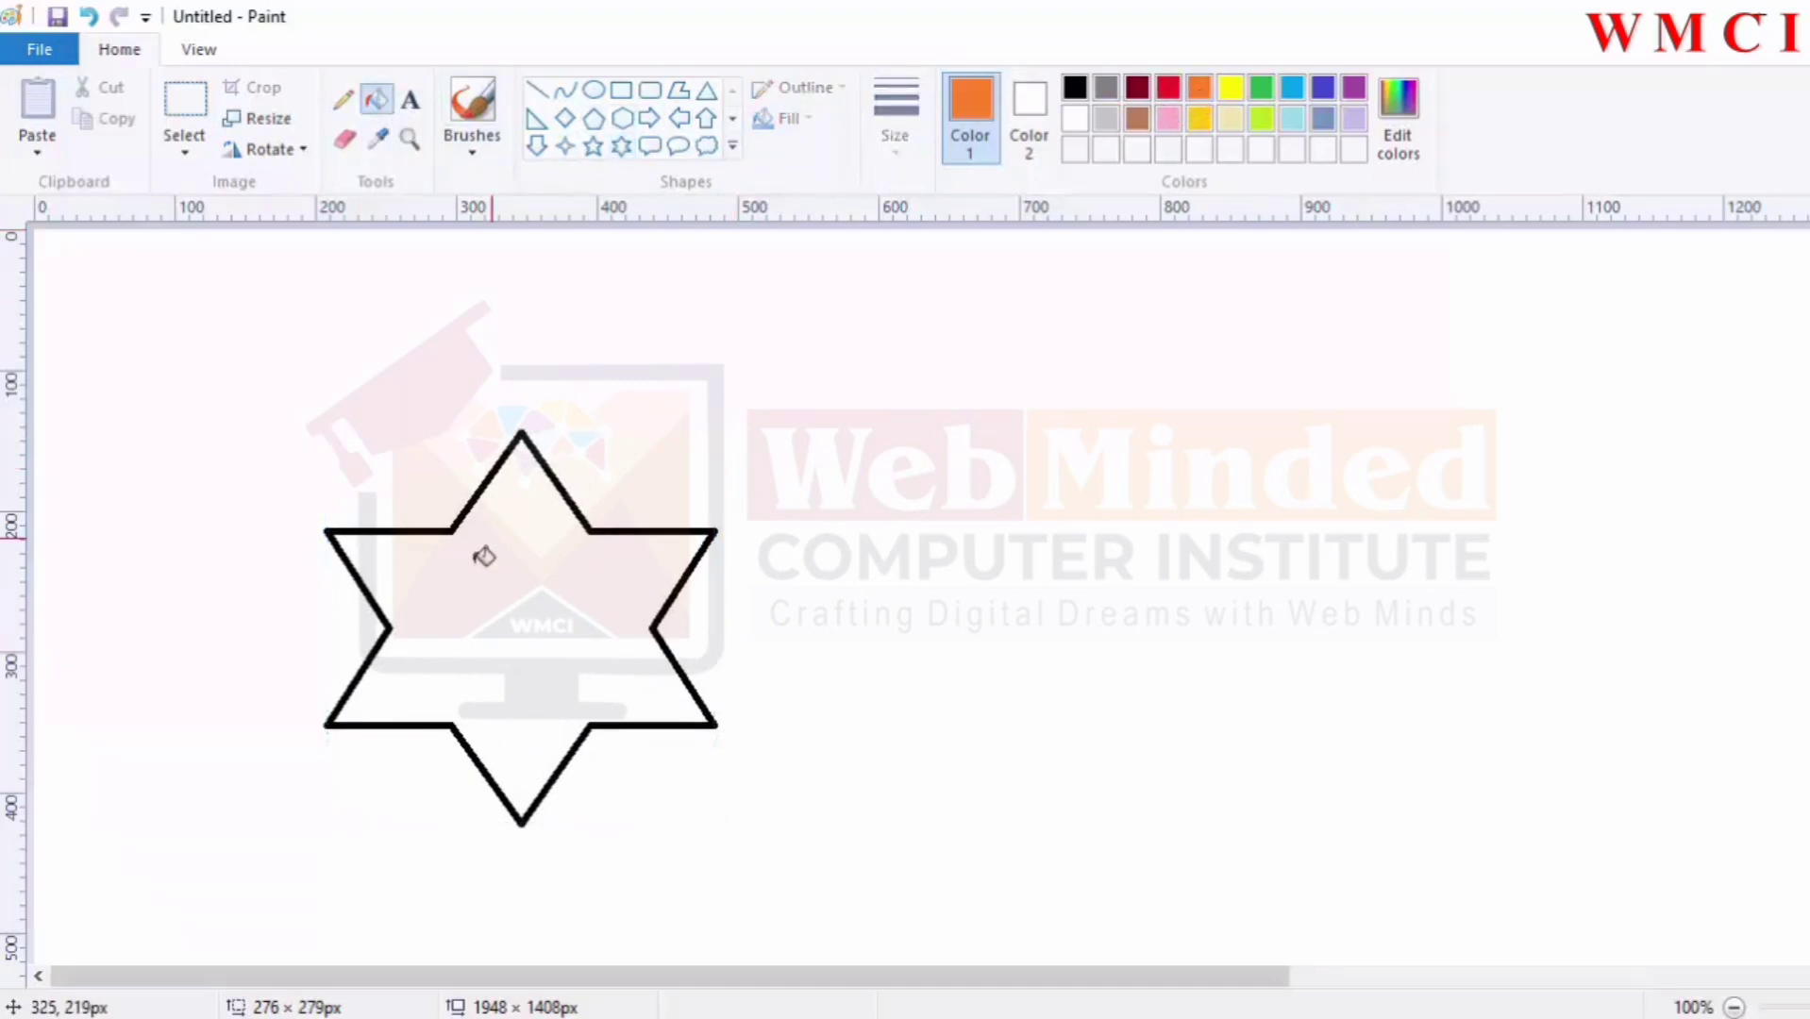
pyautogui.click(478, 557)
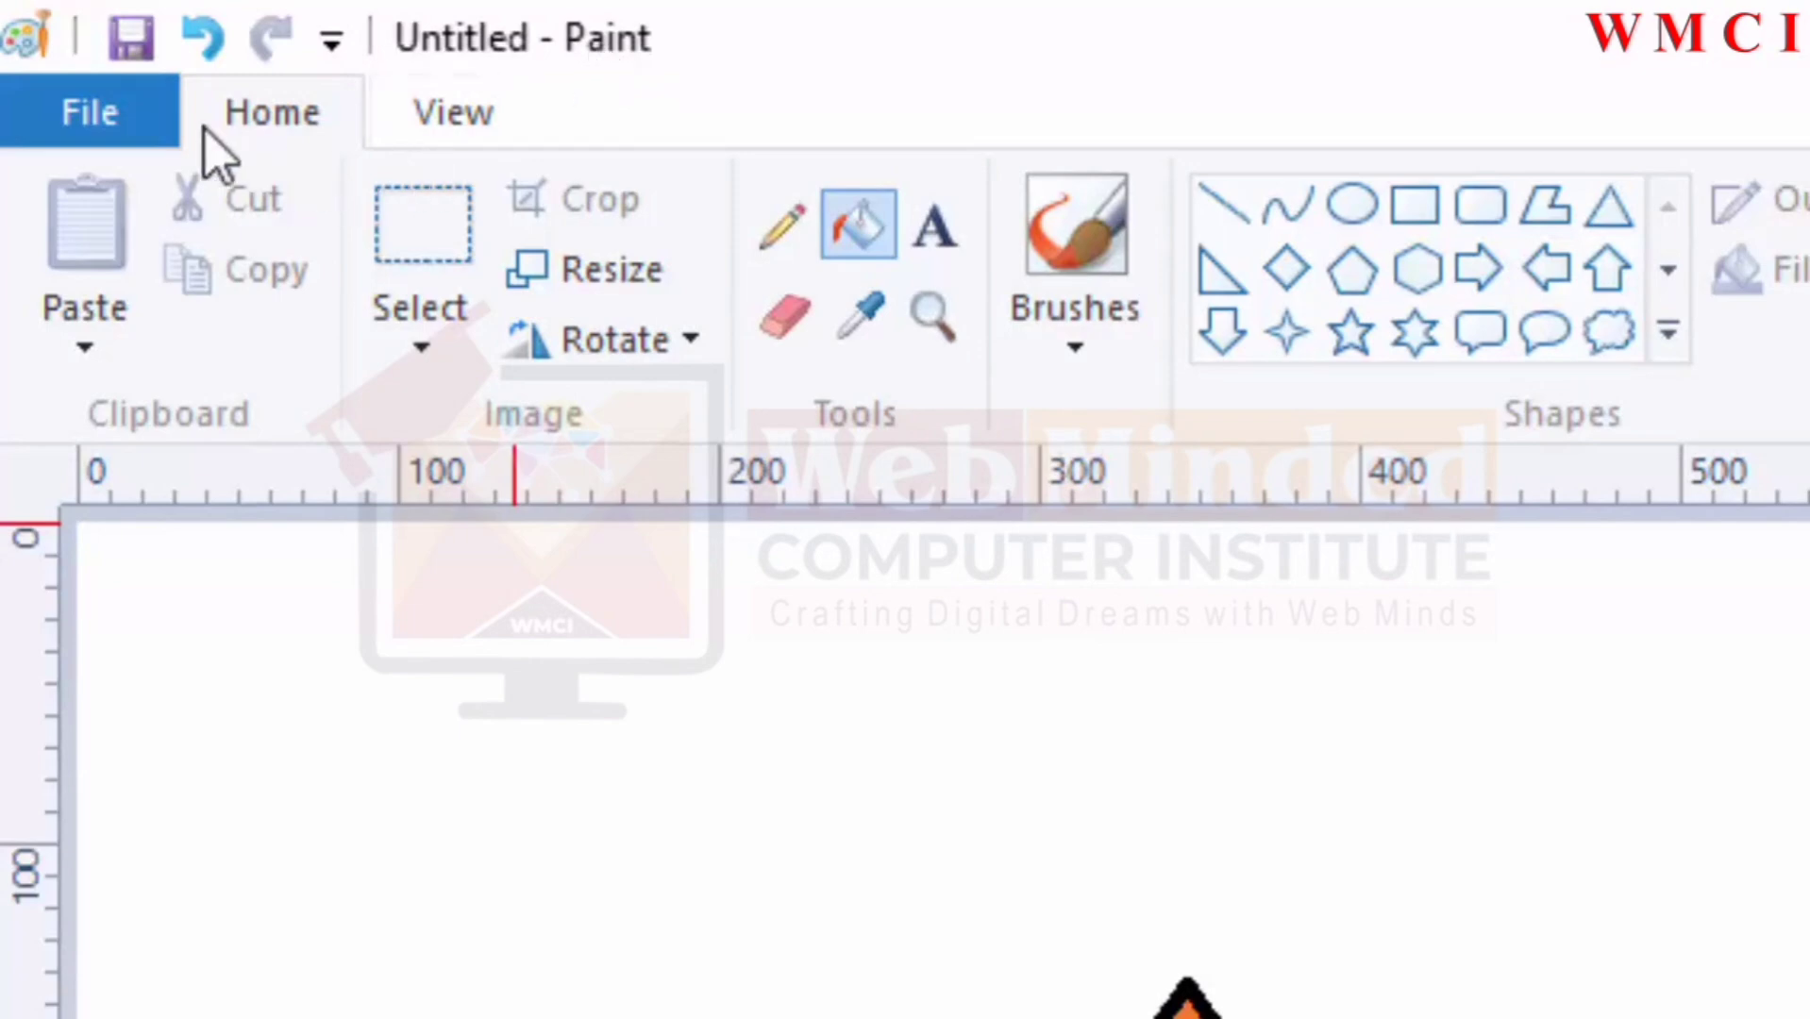
# Step: Start saving the star drawing and choose the Pictures folder as its location
pyautogui.click(136, 117)
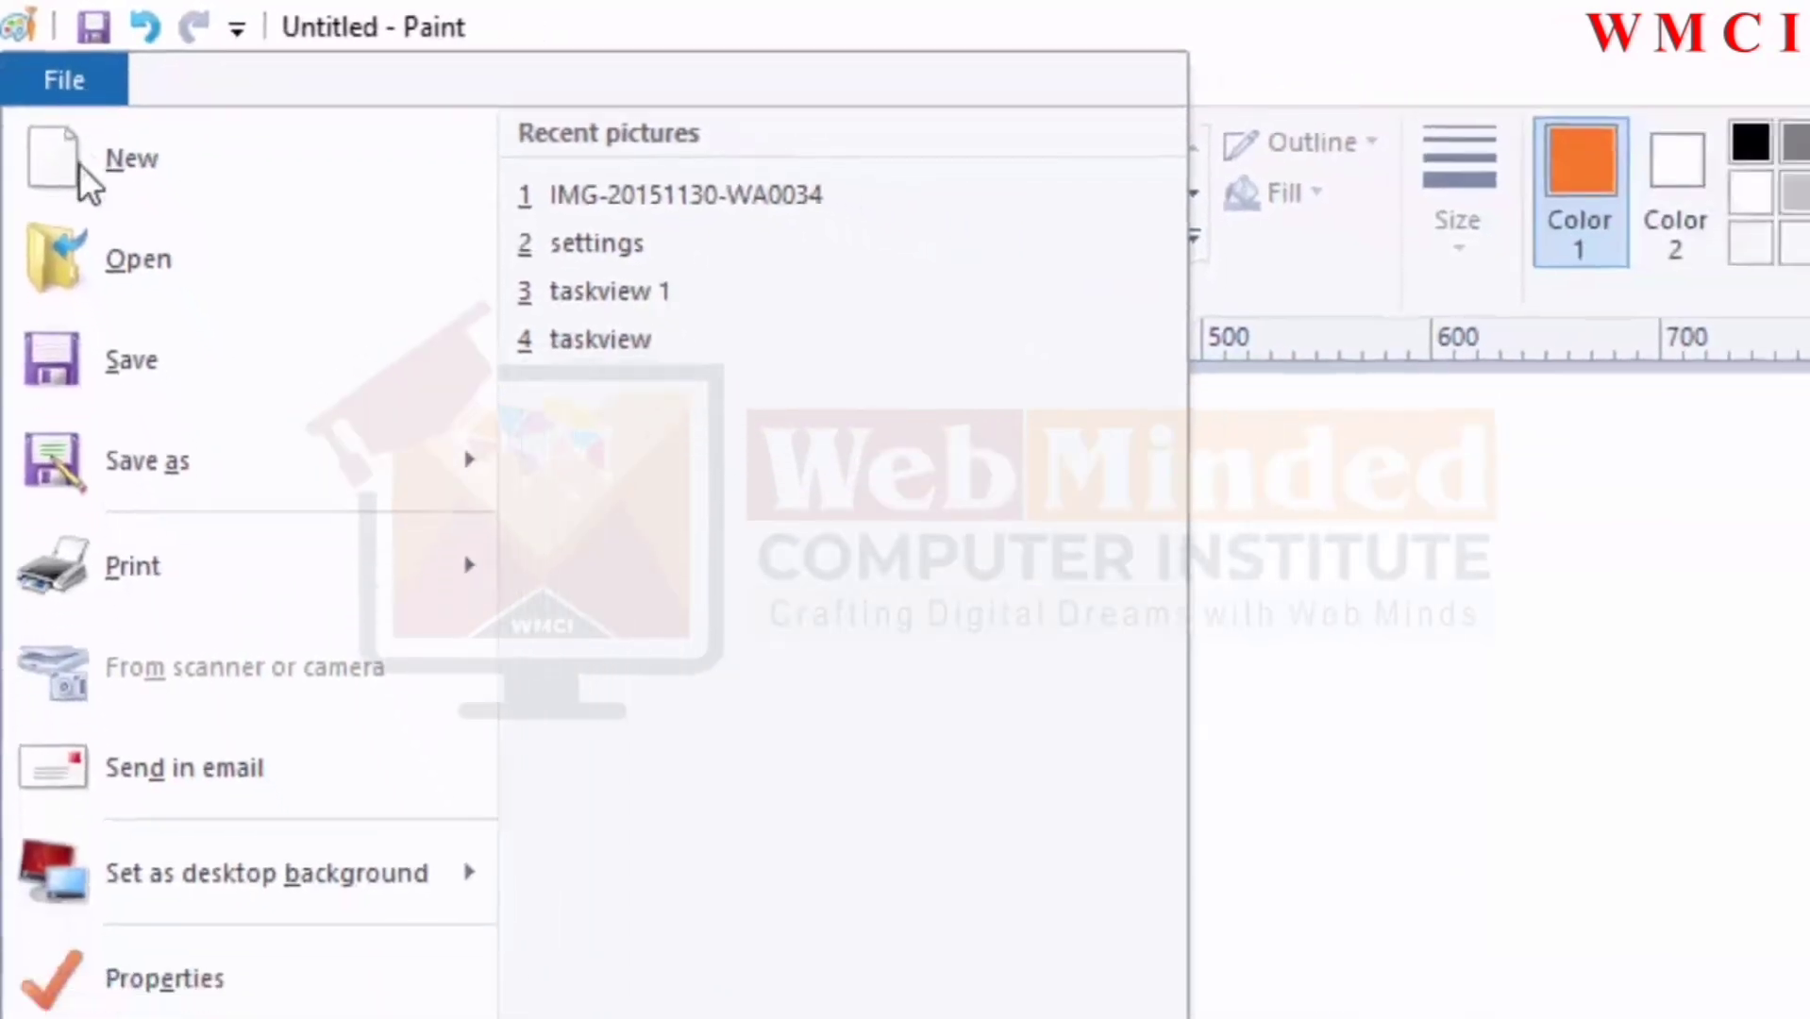
pyautogui.click(85, 264)
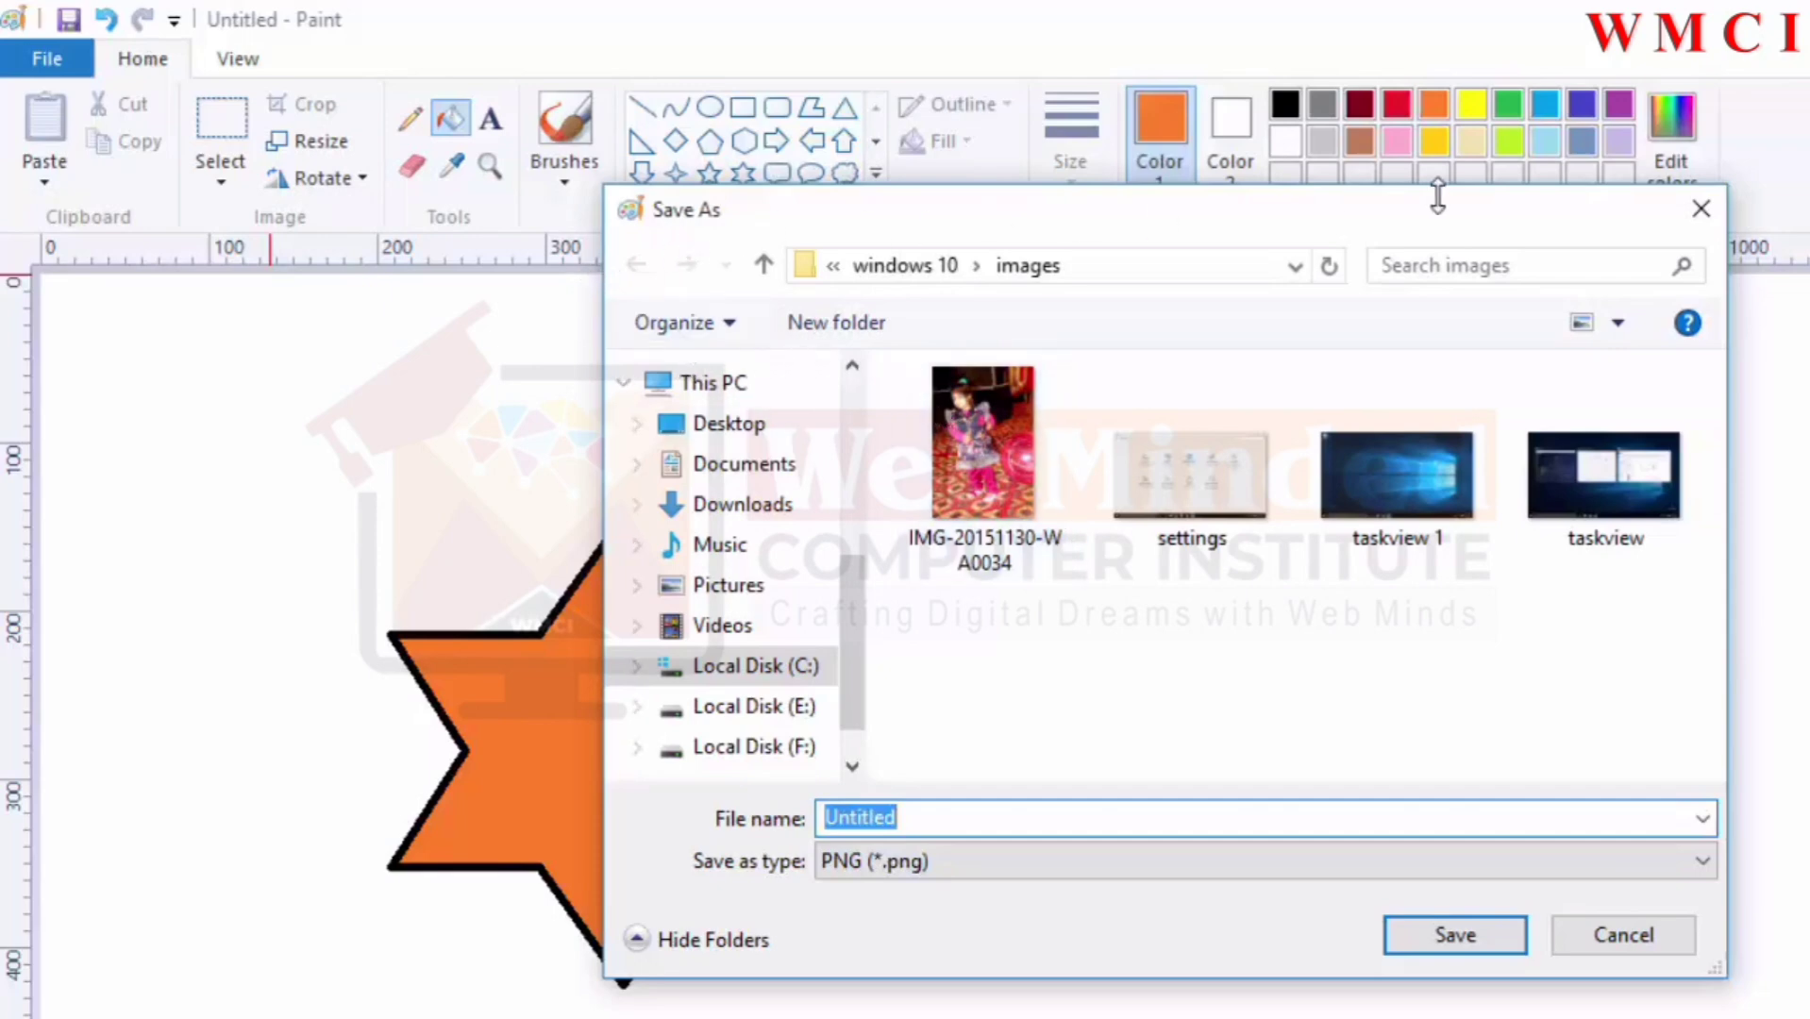
pyautogui.click(1139, 269)
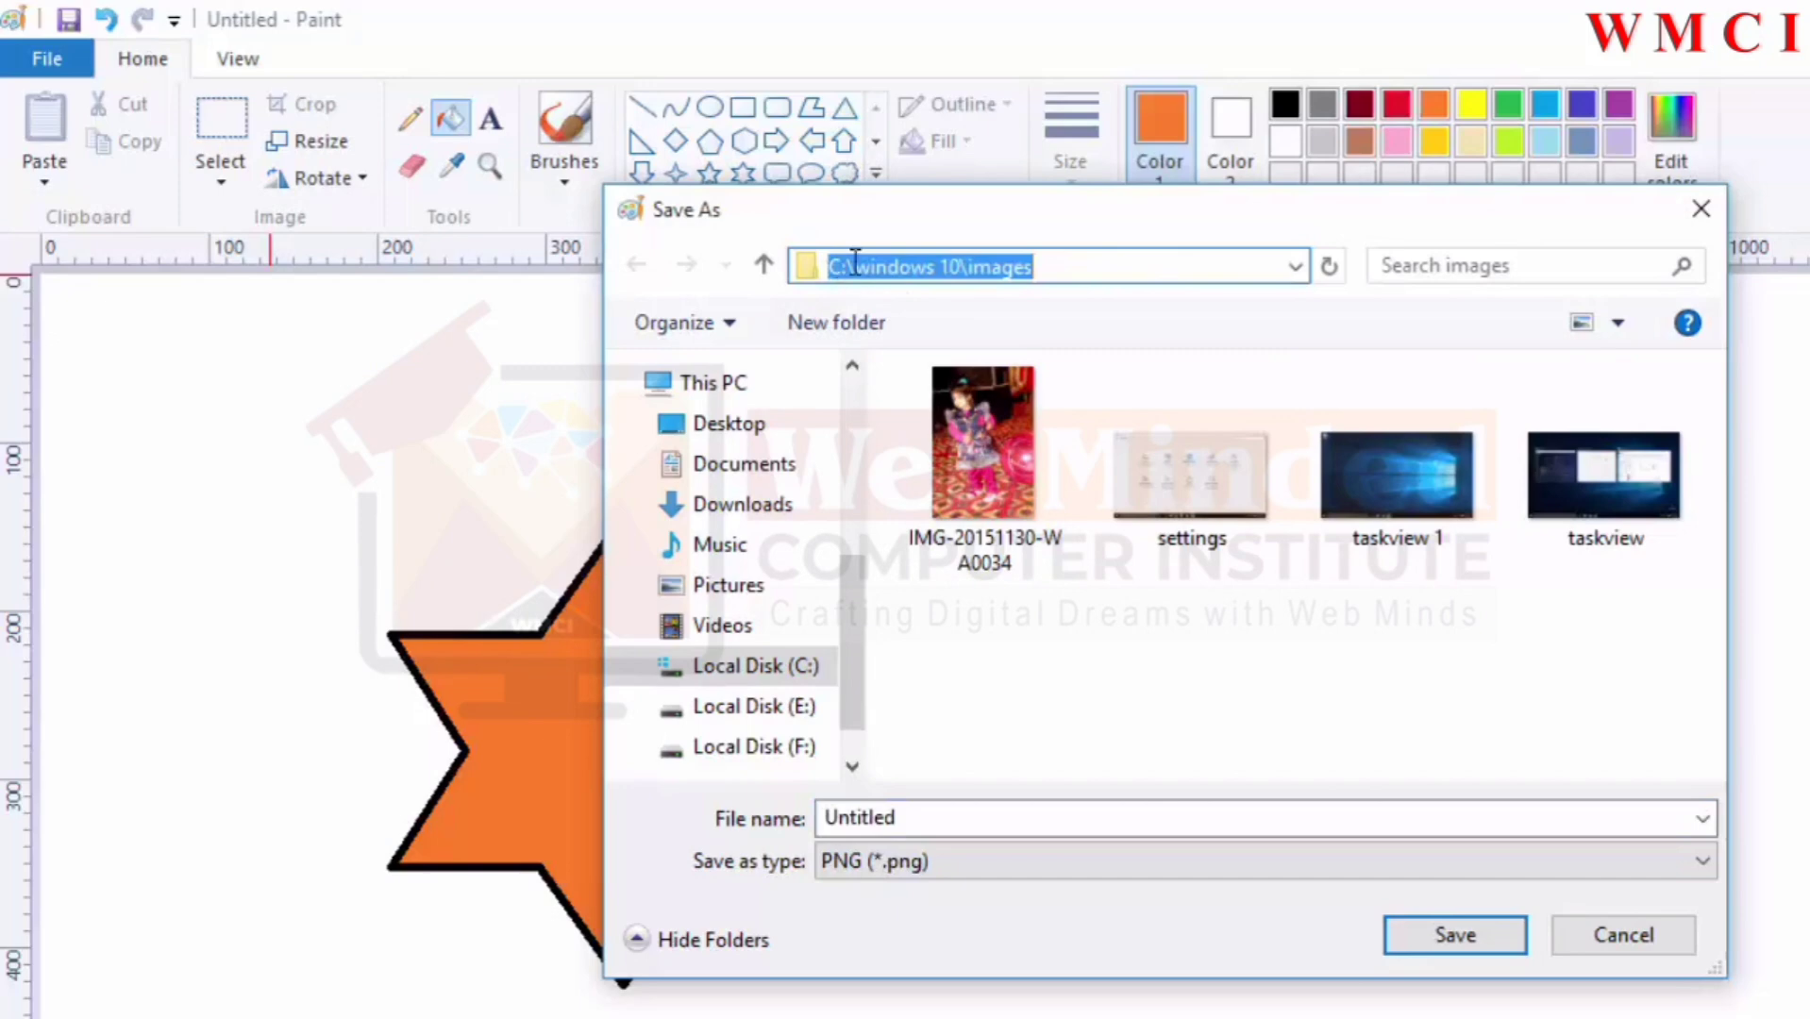
pyautogui.click(1080, 267)
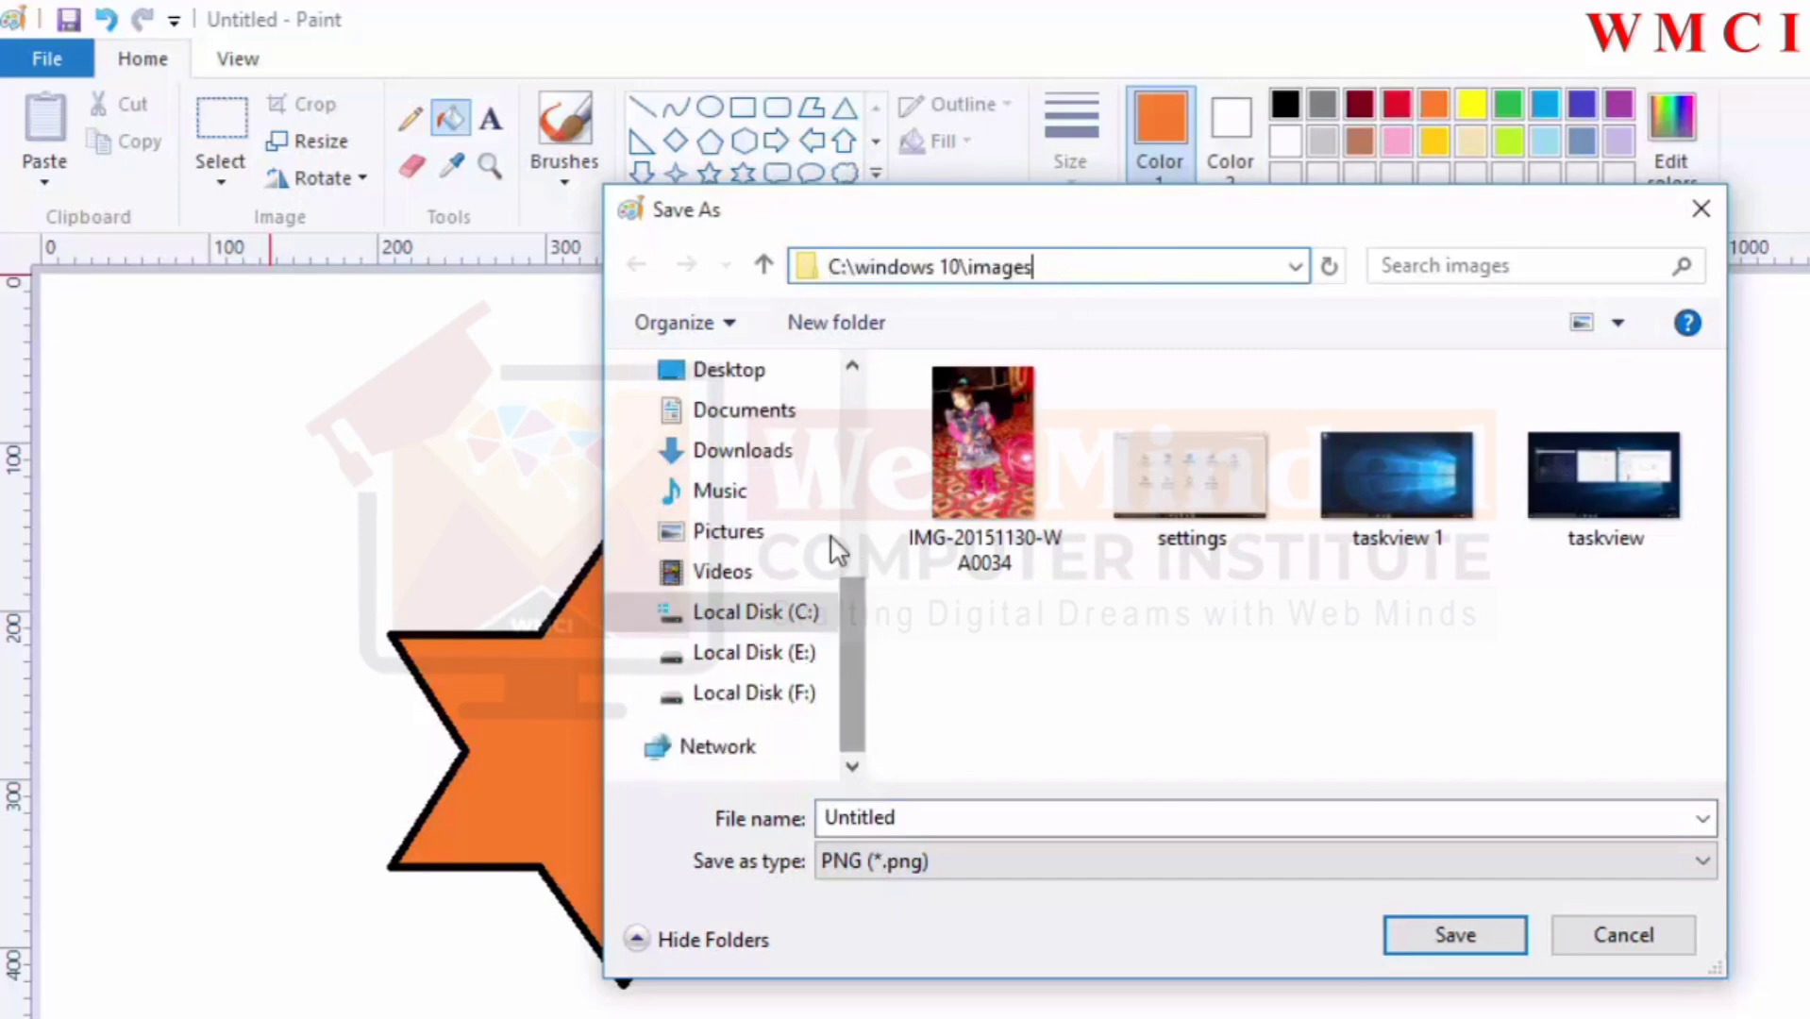
pyautogui.scroll(-1, 828, 546)
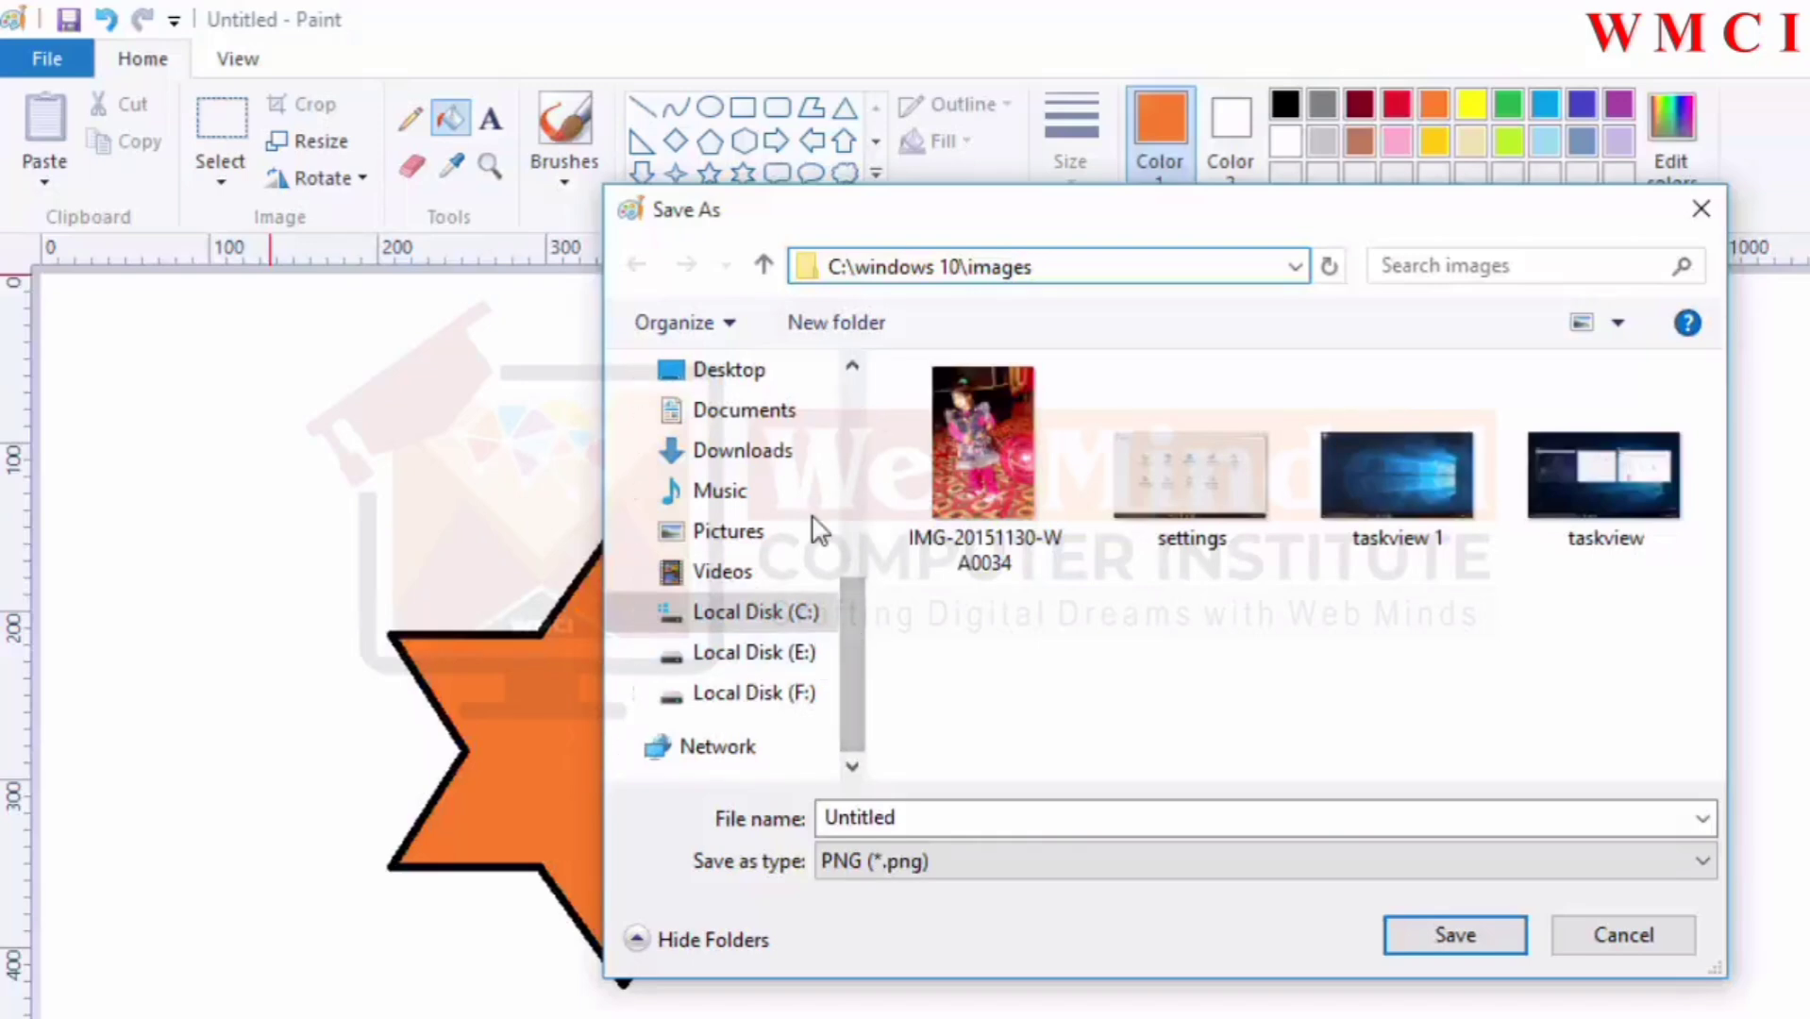
pyautogui.click(725, 534)
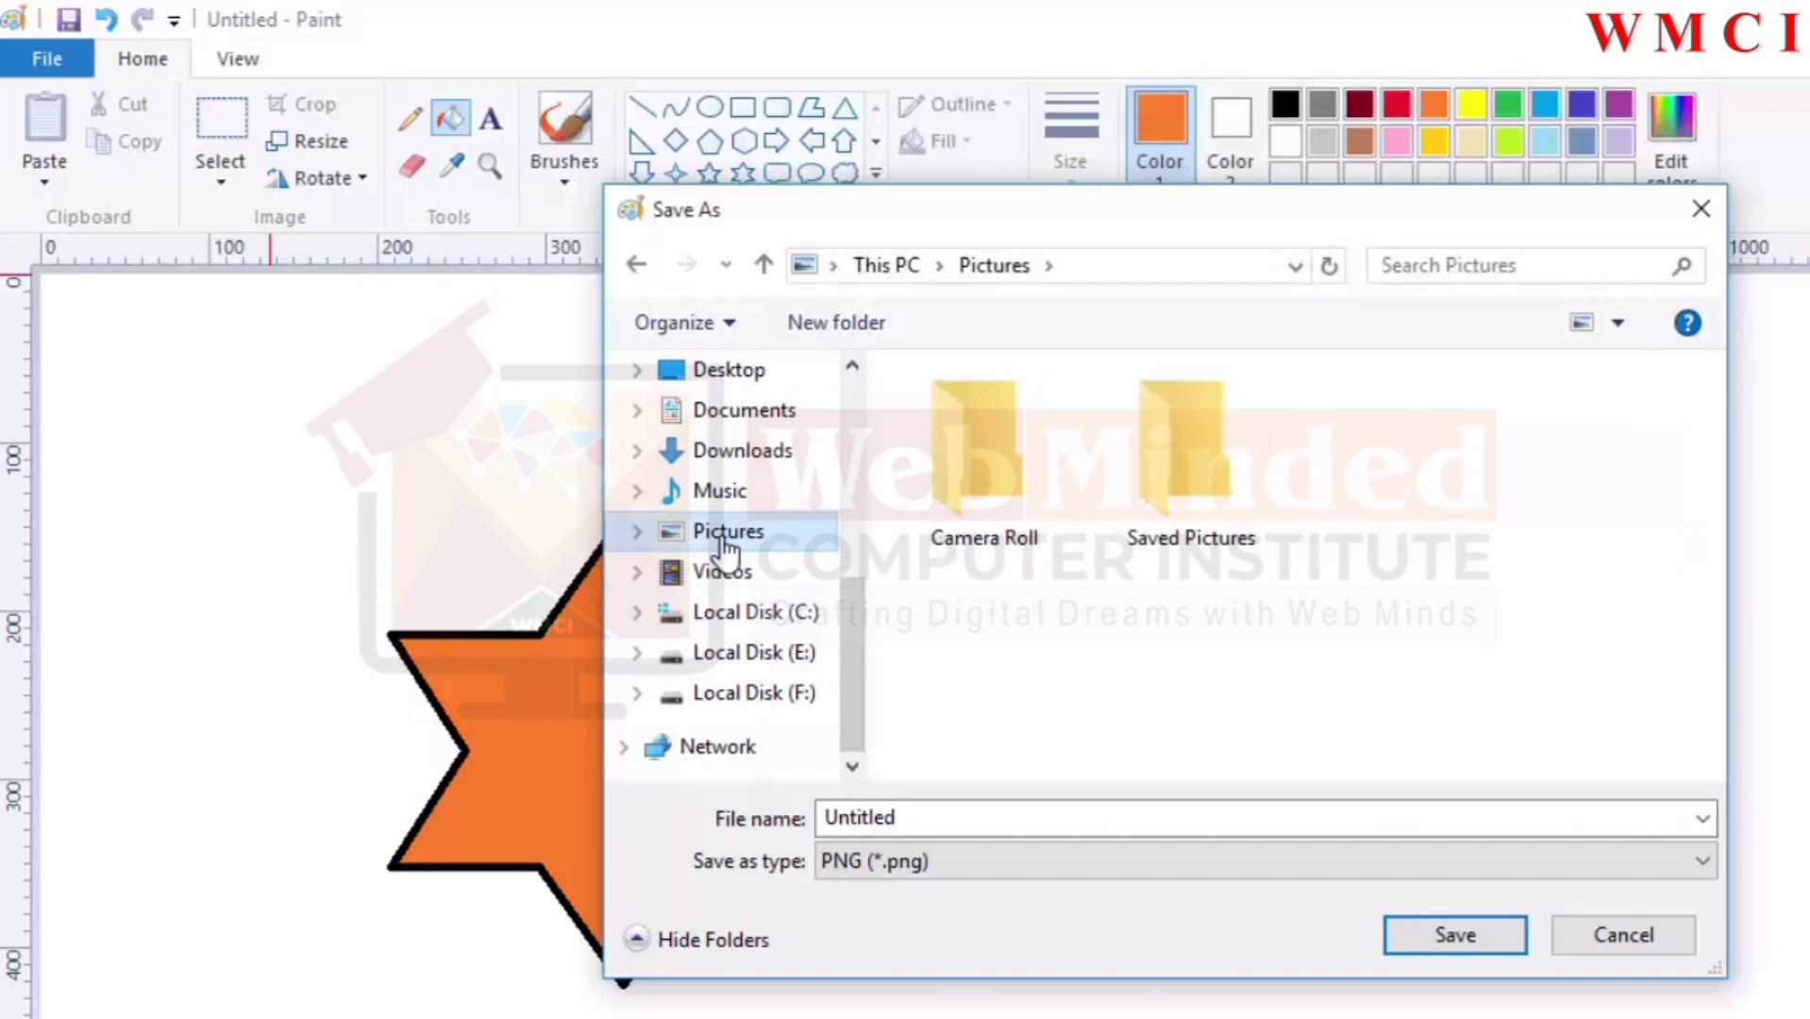
# Step: Replace the default file name with STAR
pyautogui.click(923, 821)
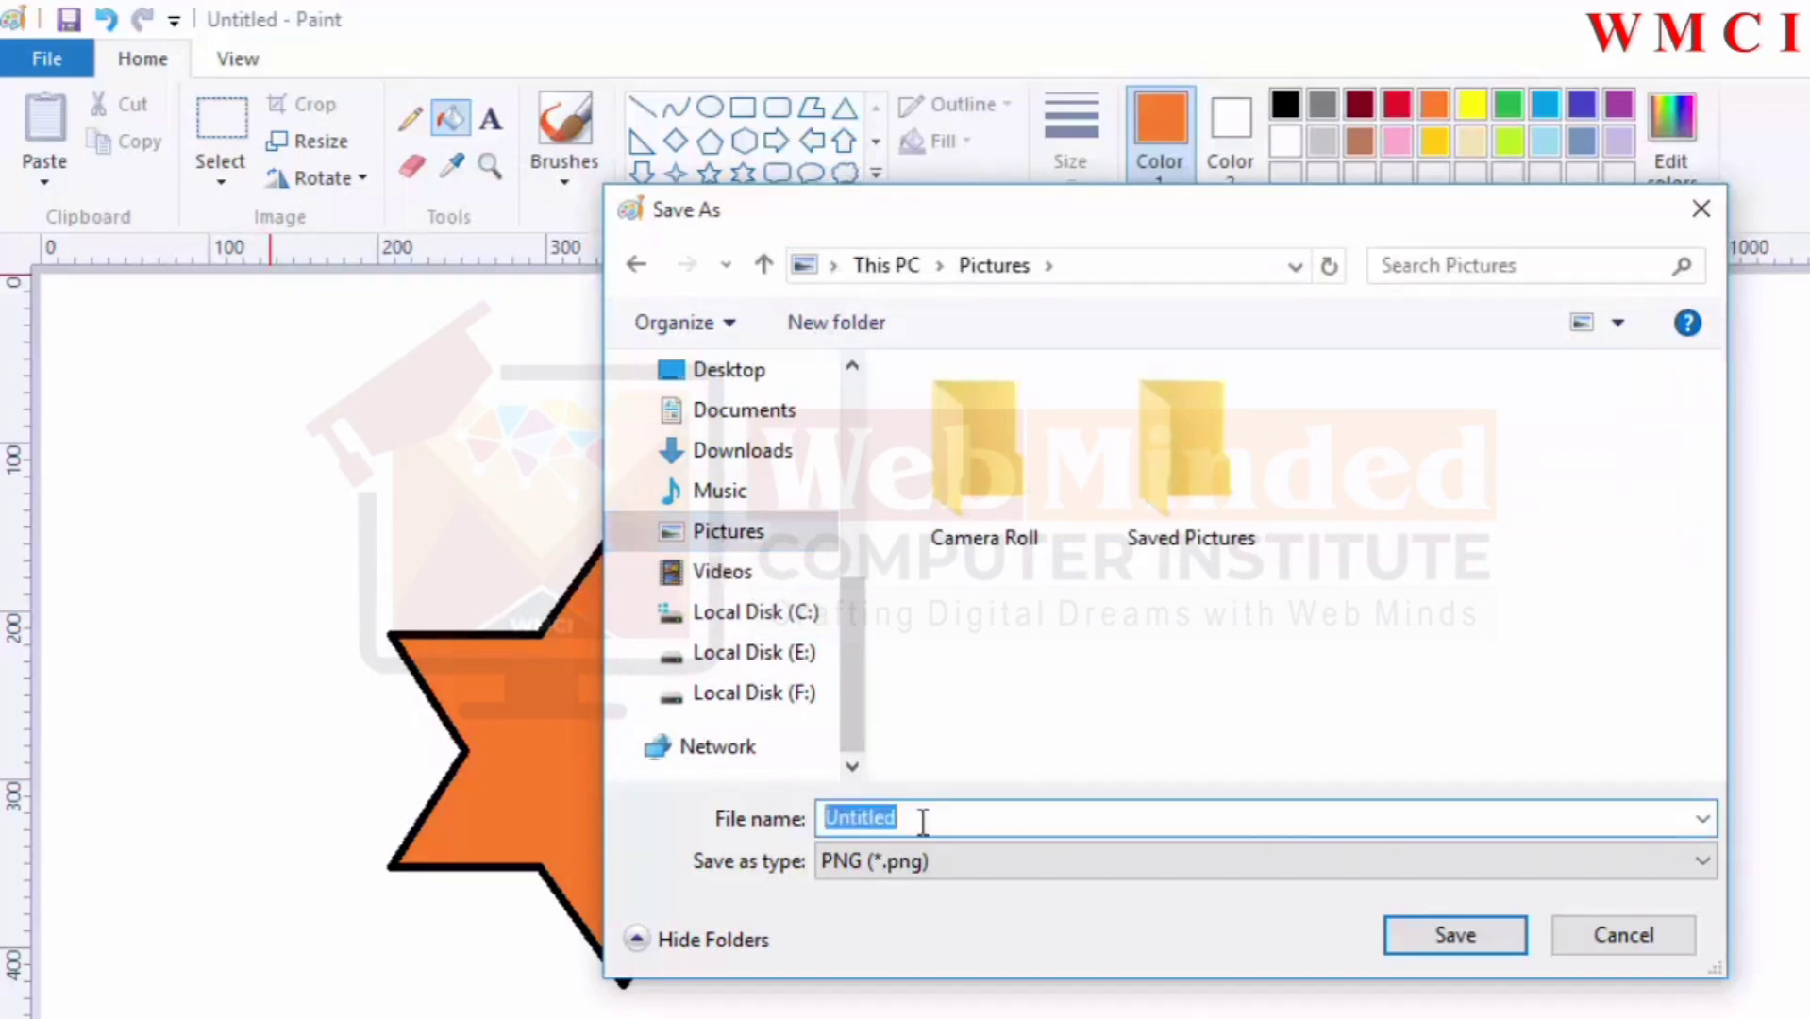
pyautogui.click(992, 817)
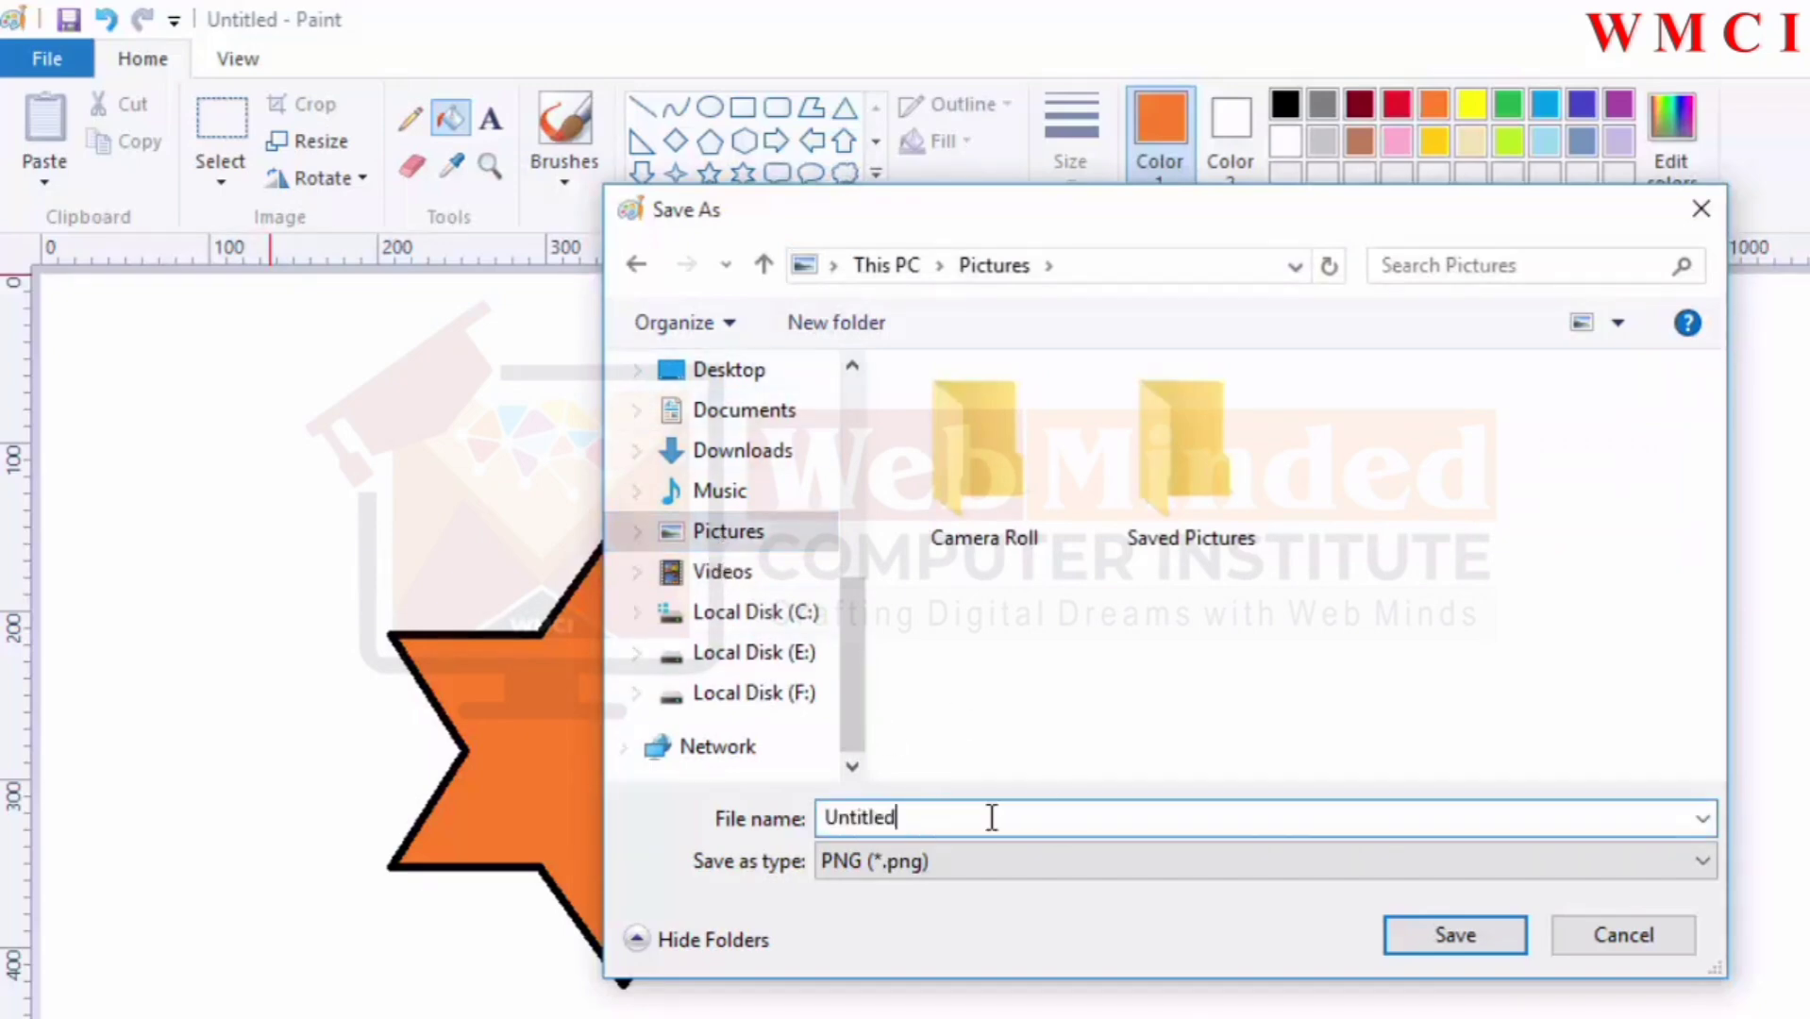
pyautogui.click(832, 813)
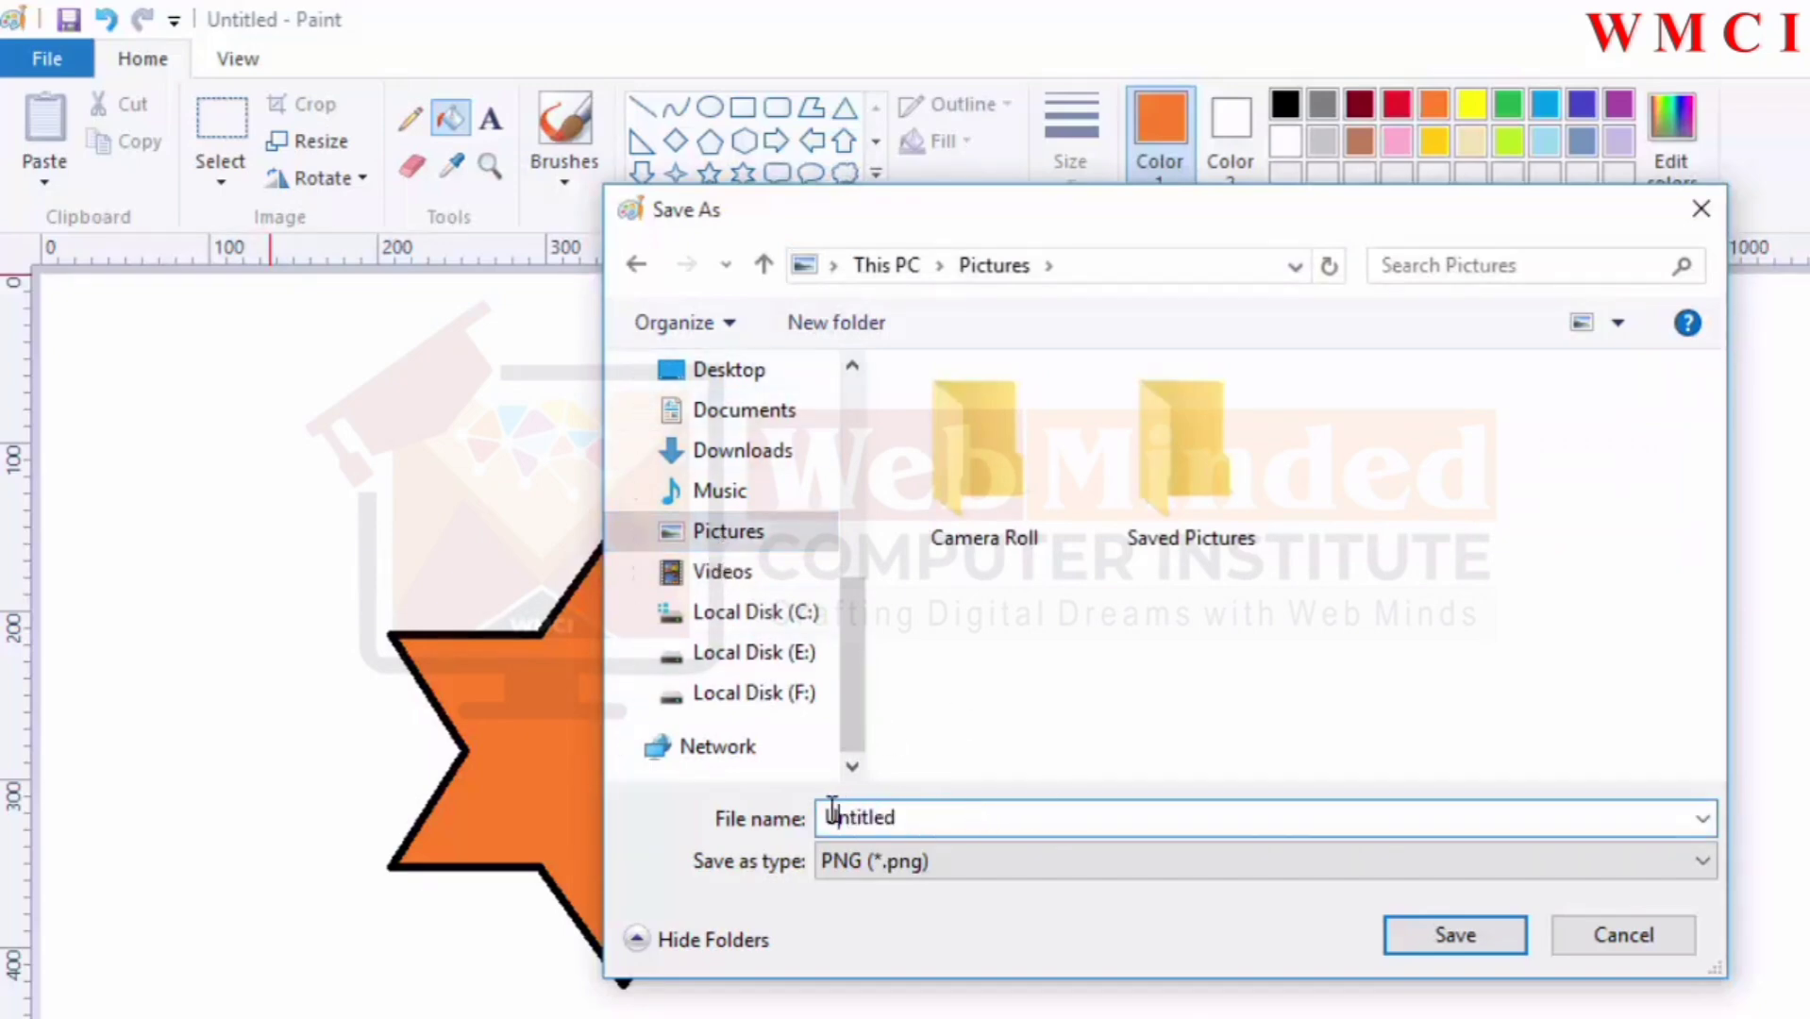
pyautogui.doubleClick(887, 818)
pyautogui.write('STAR')
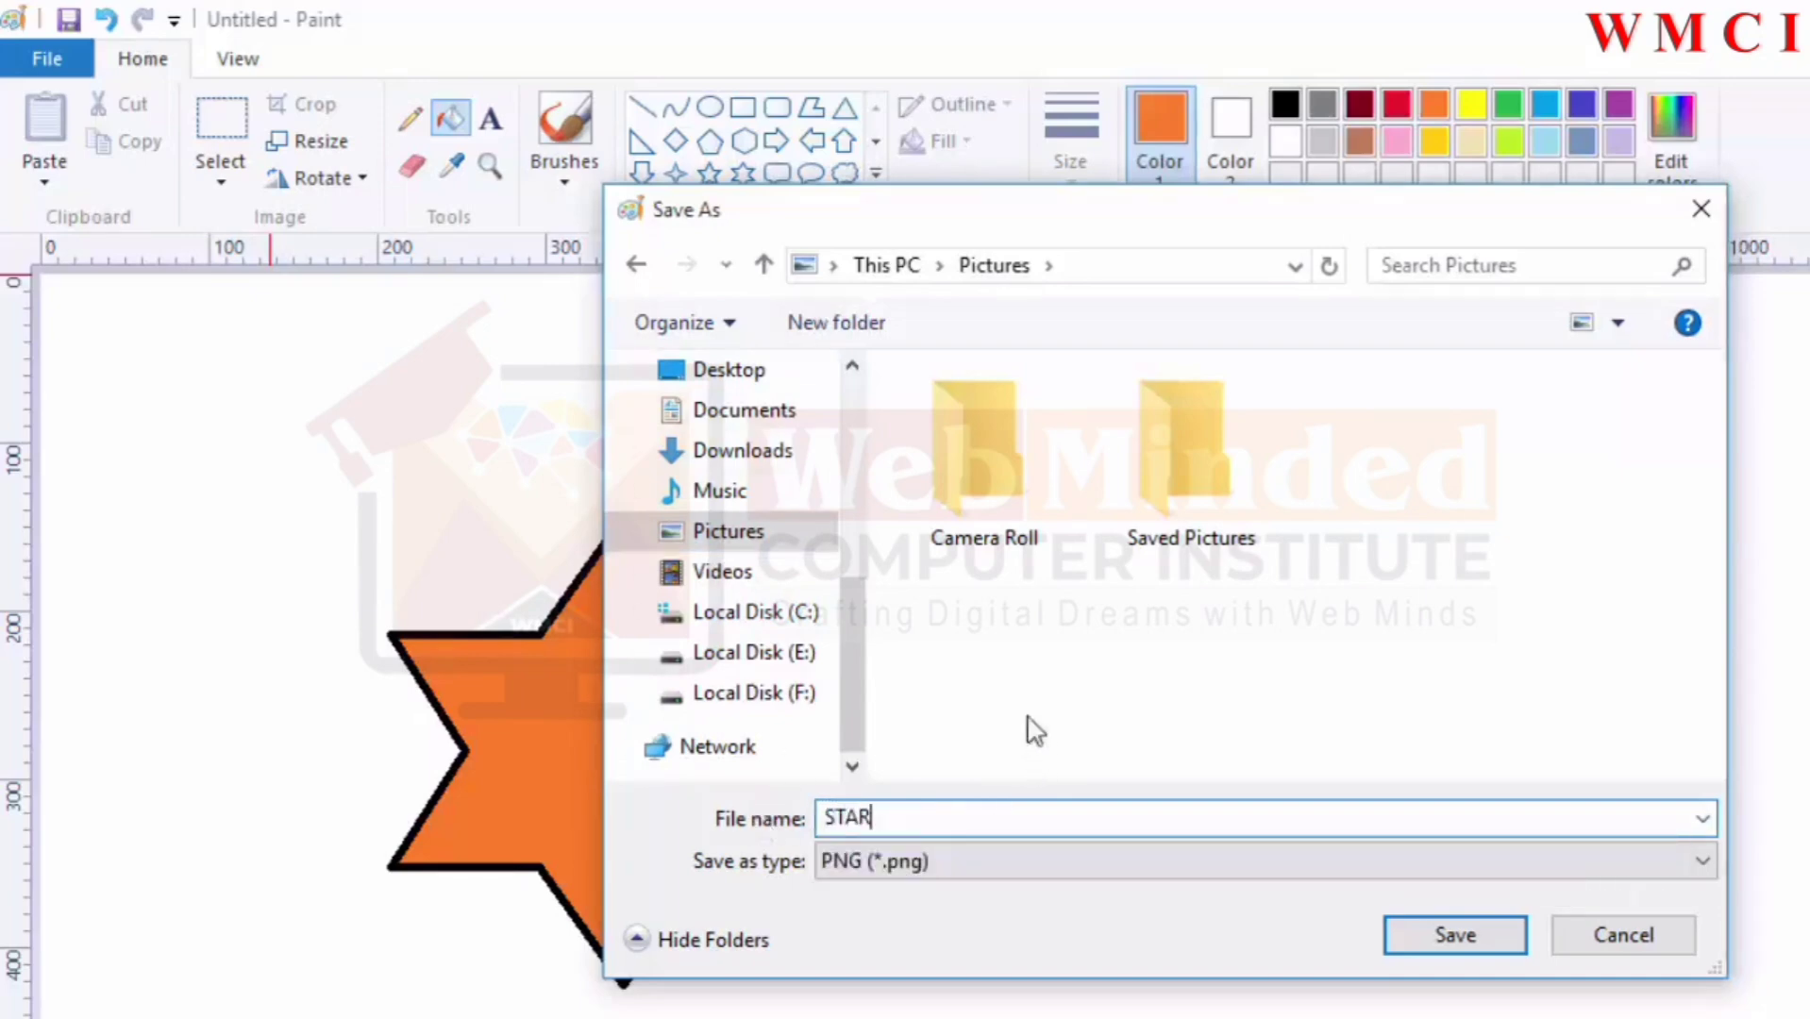
# Step: Set the file type to JPEG and save the picture
pyautogui.click(1079, 867)
pyautogui.click(983, 868)
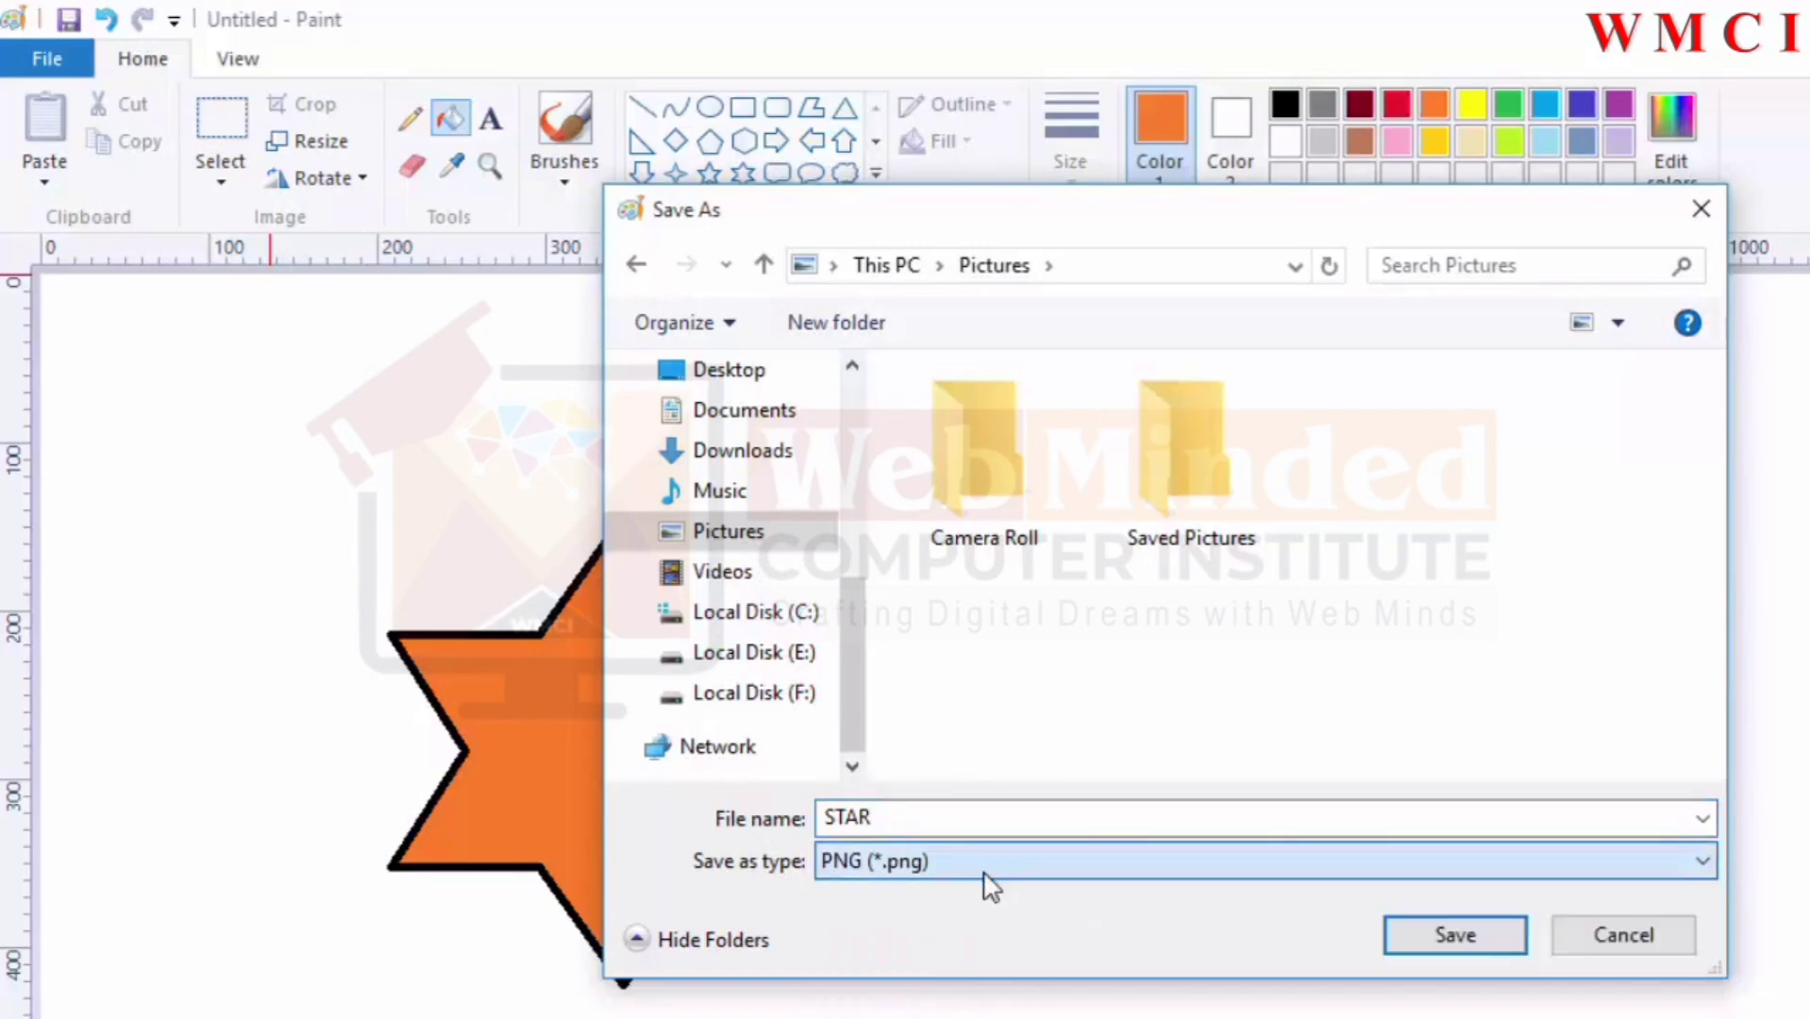
pyautogui.click(982, 869)
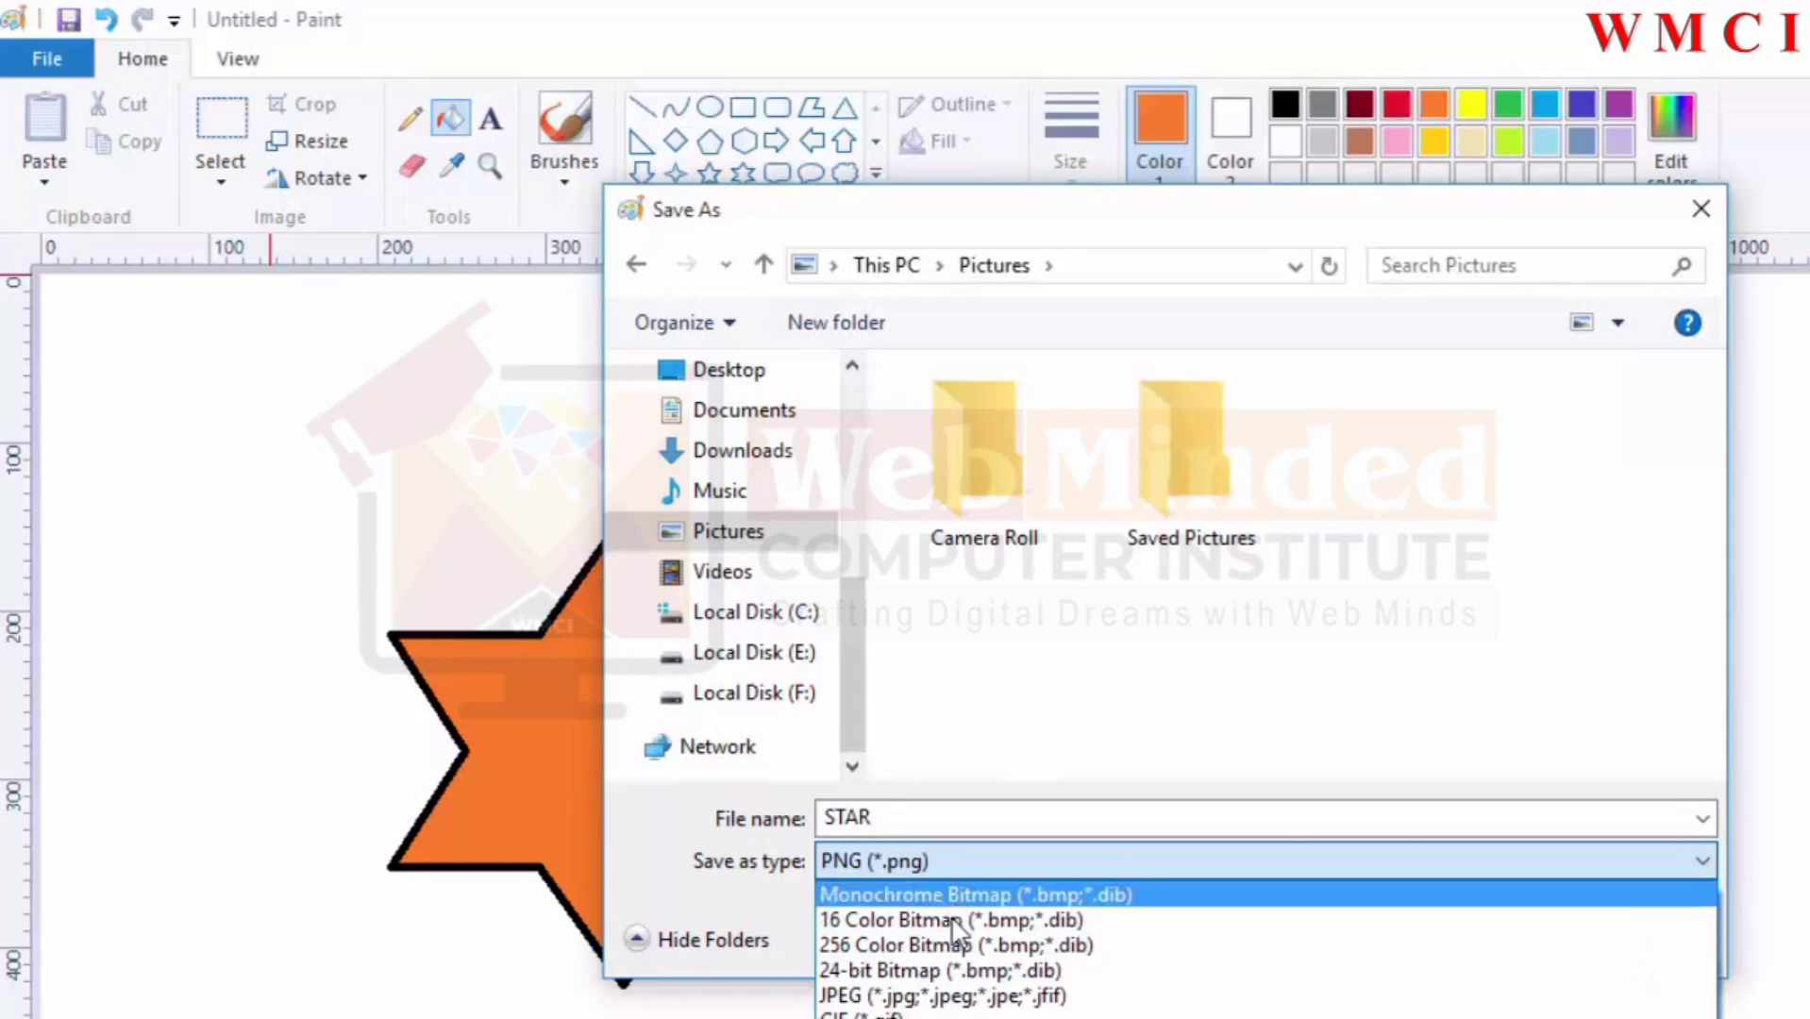
pyautogui.click(942, 997)
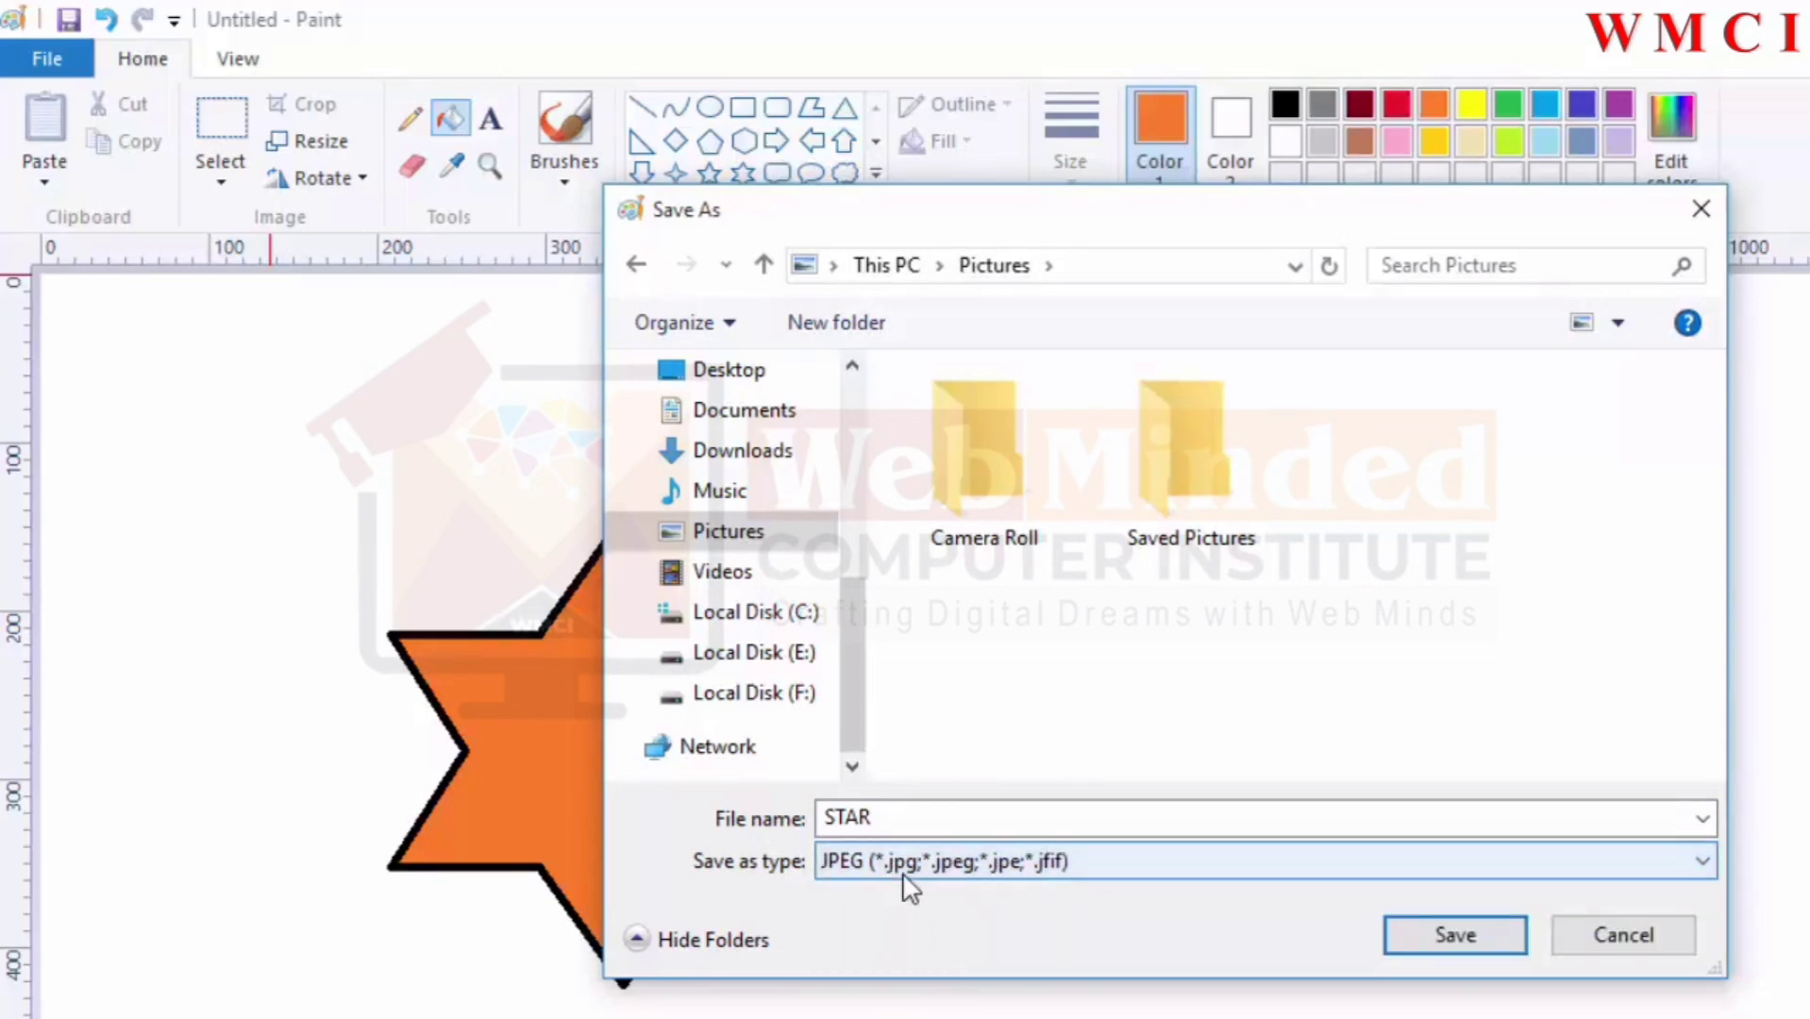
pyautogui.click(1408, 944)
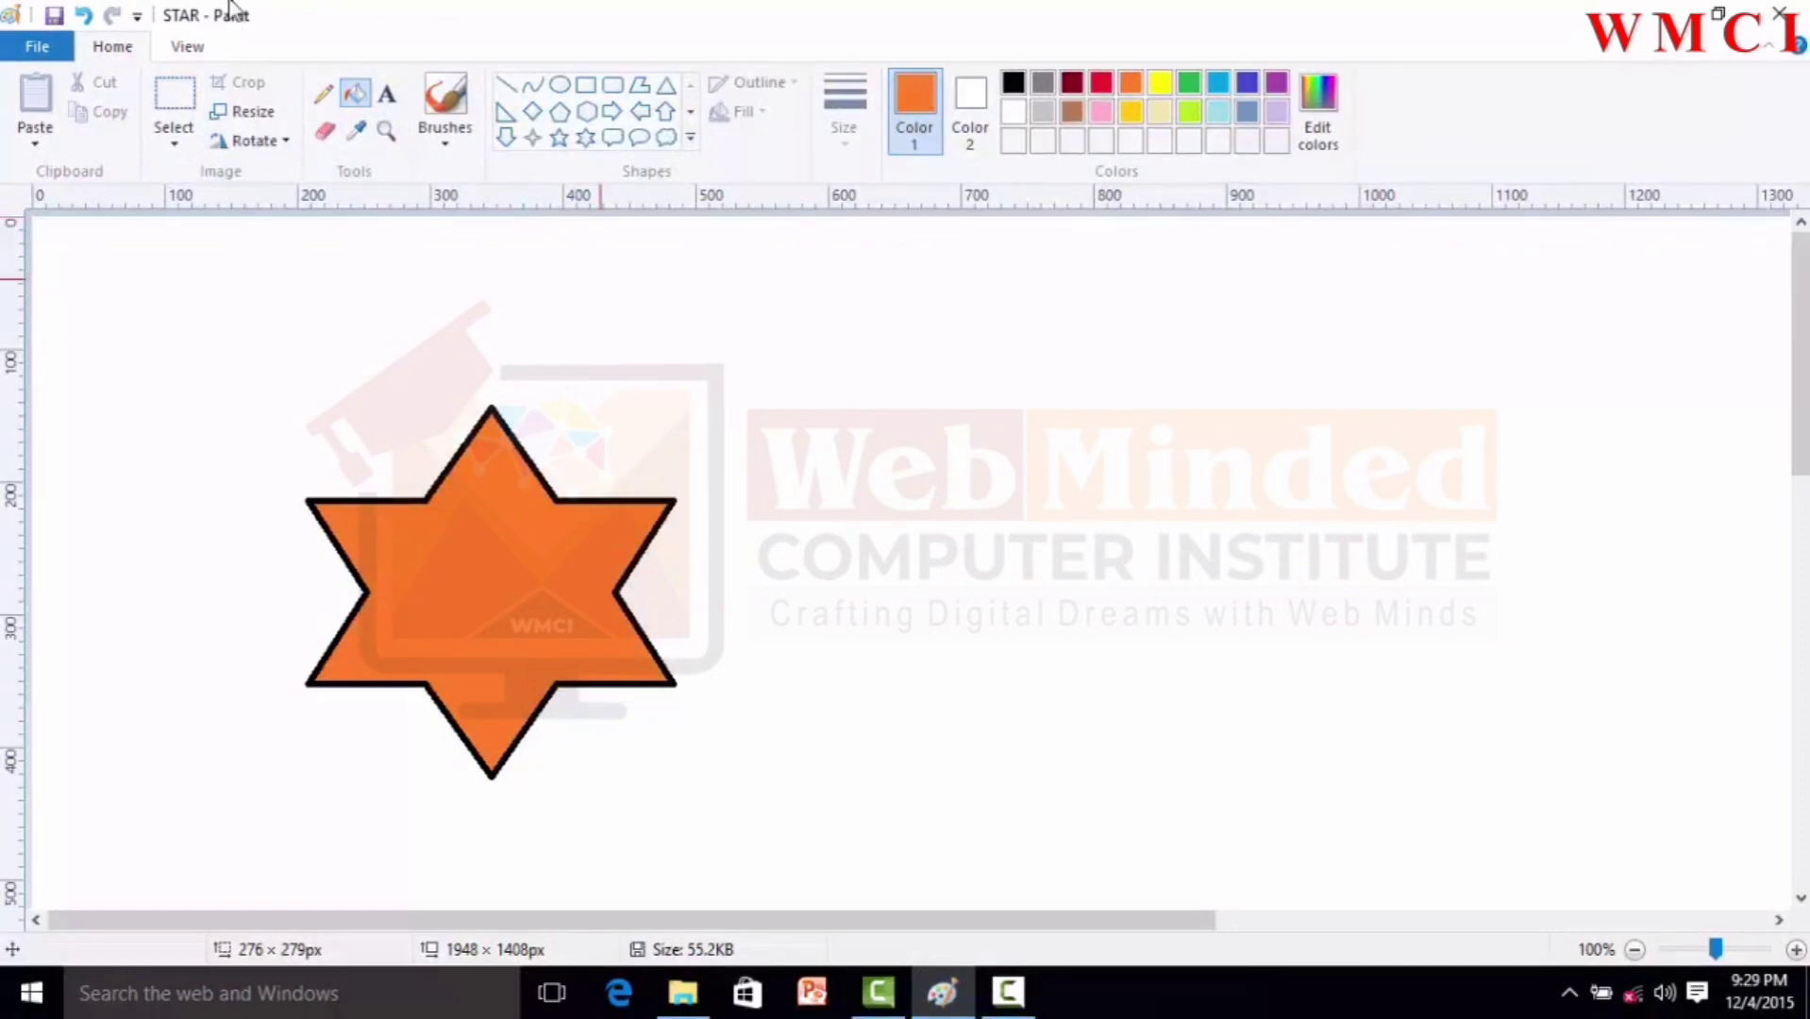
# Step: Close Paint and launch it again by searching Windows for PAINT
pyautogui.click(1787, 13)
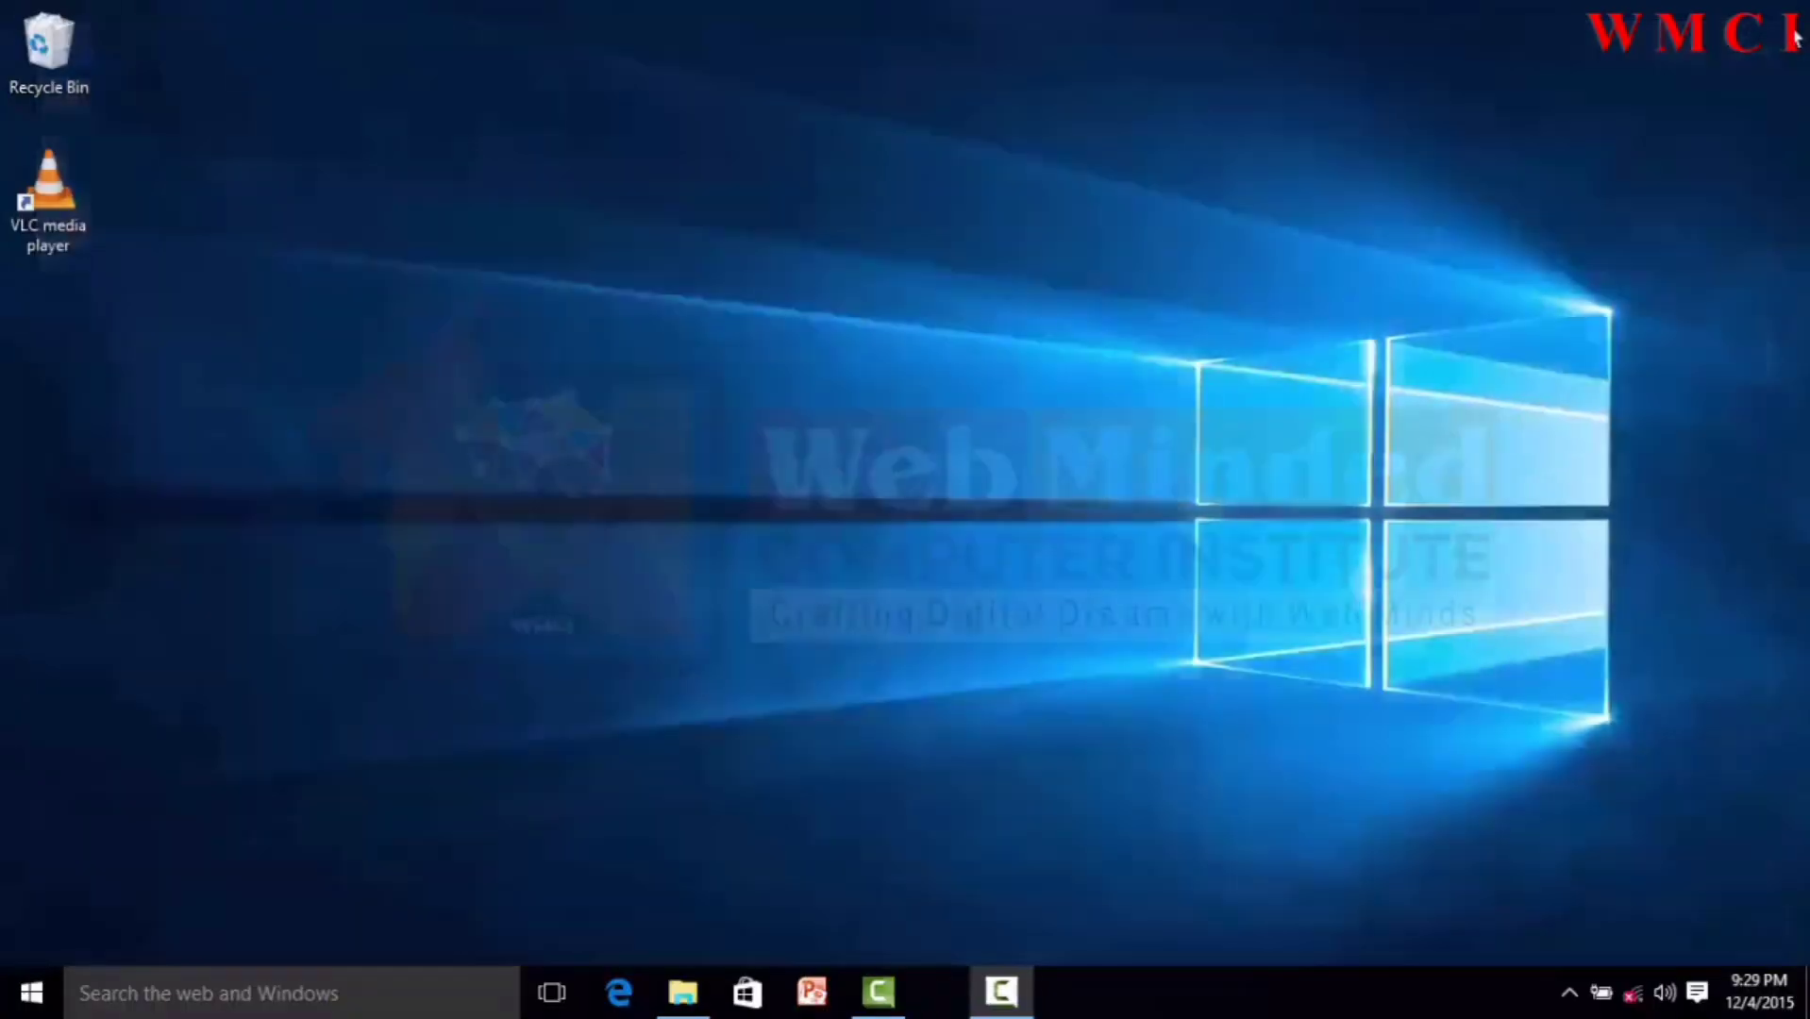
pyautogui.click(117, 996)
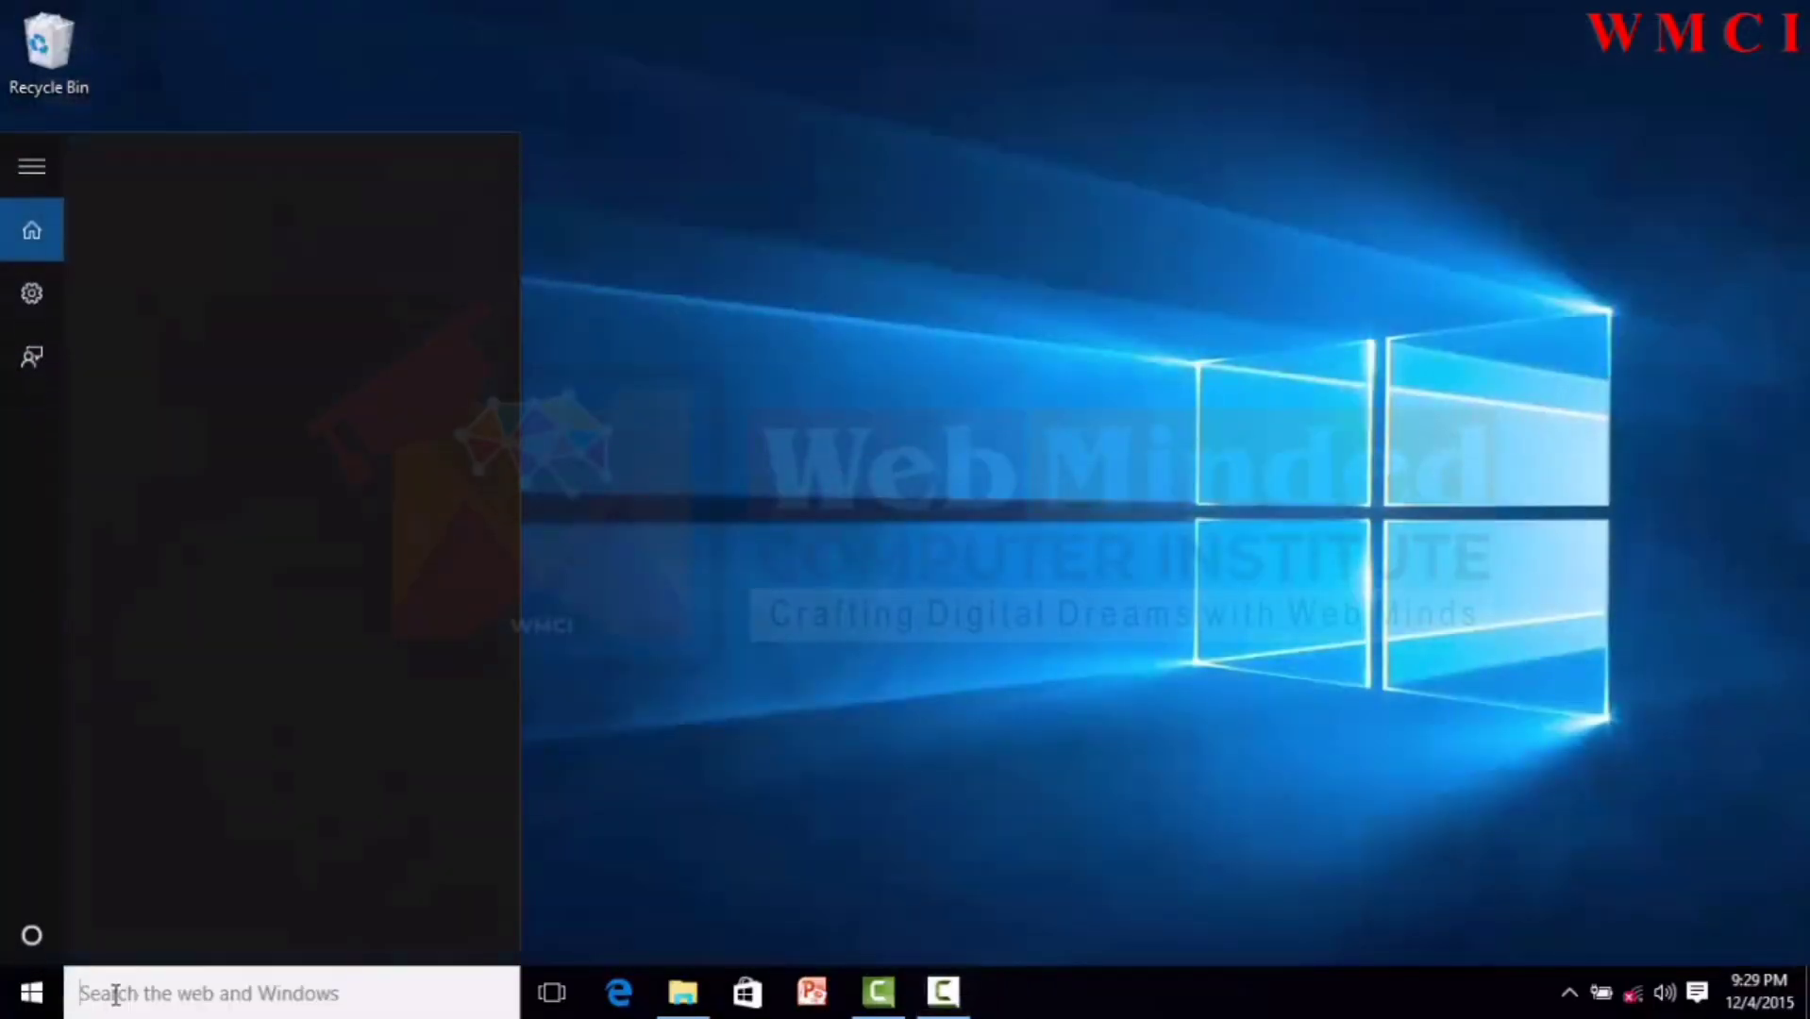
pyautogui.write('P')
pyautogui.write('AINT')
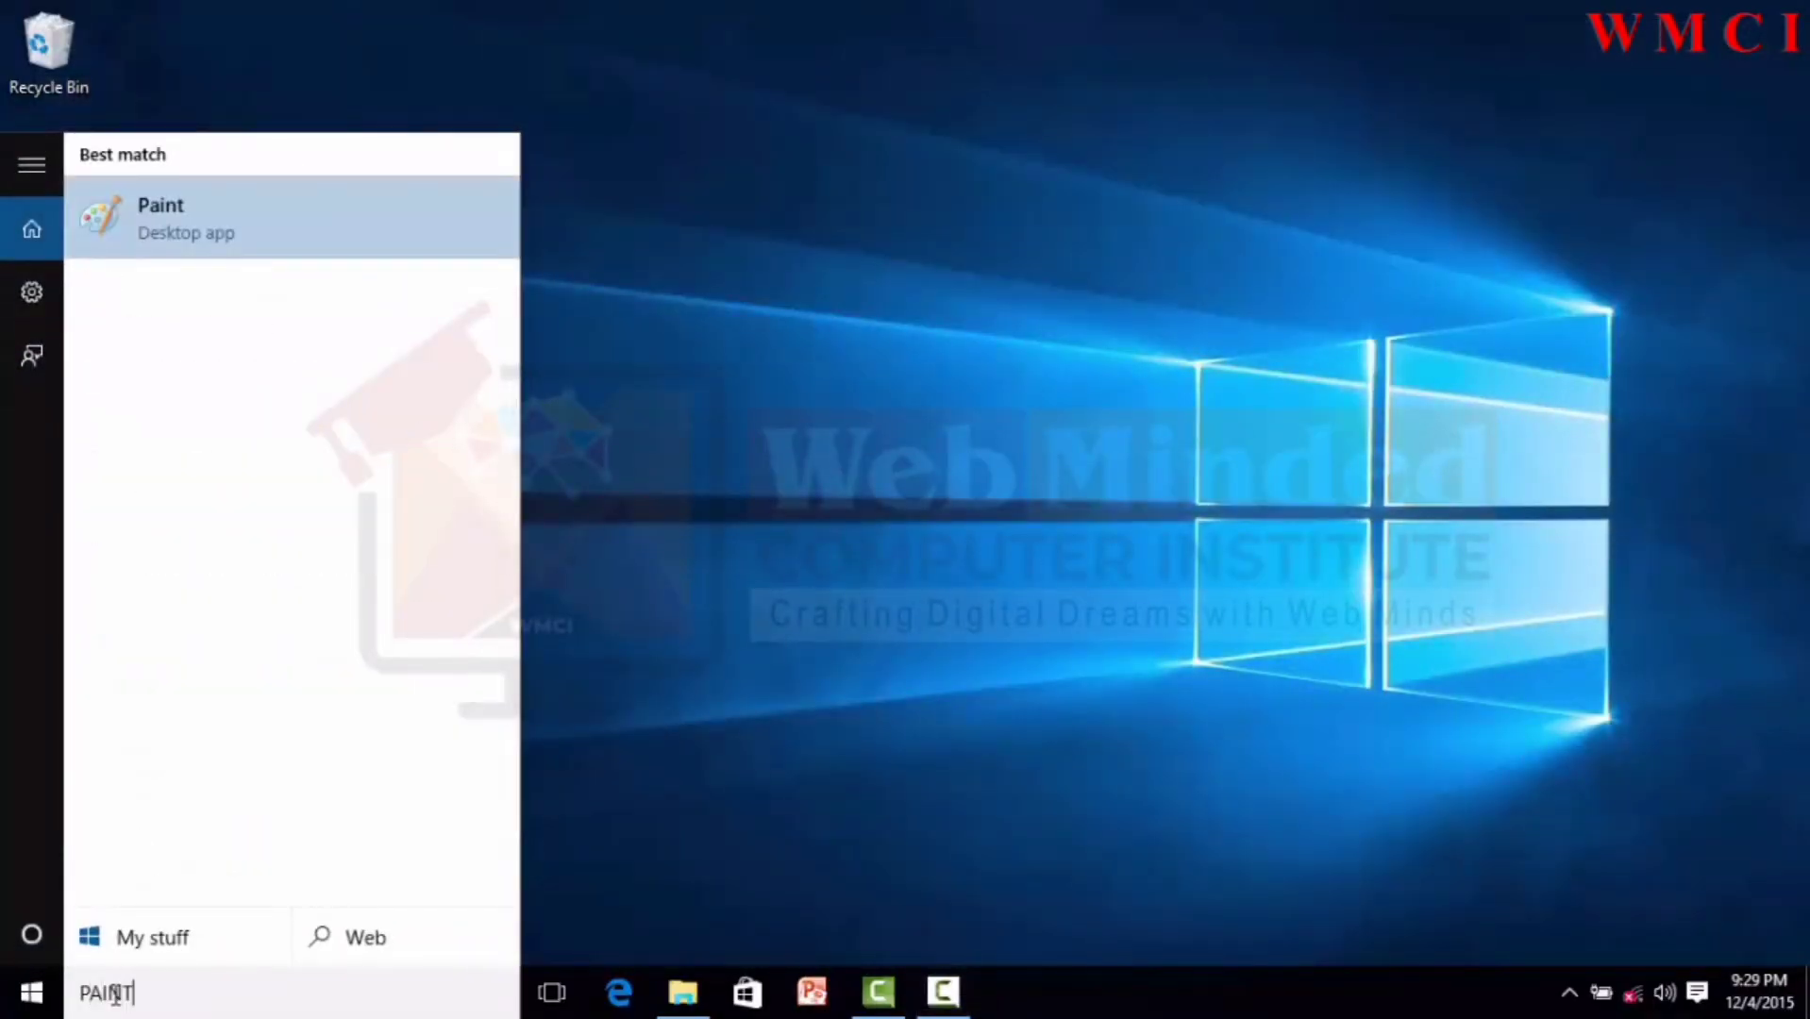
pyautogui.press('Return')
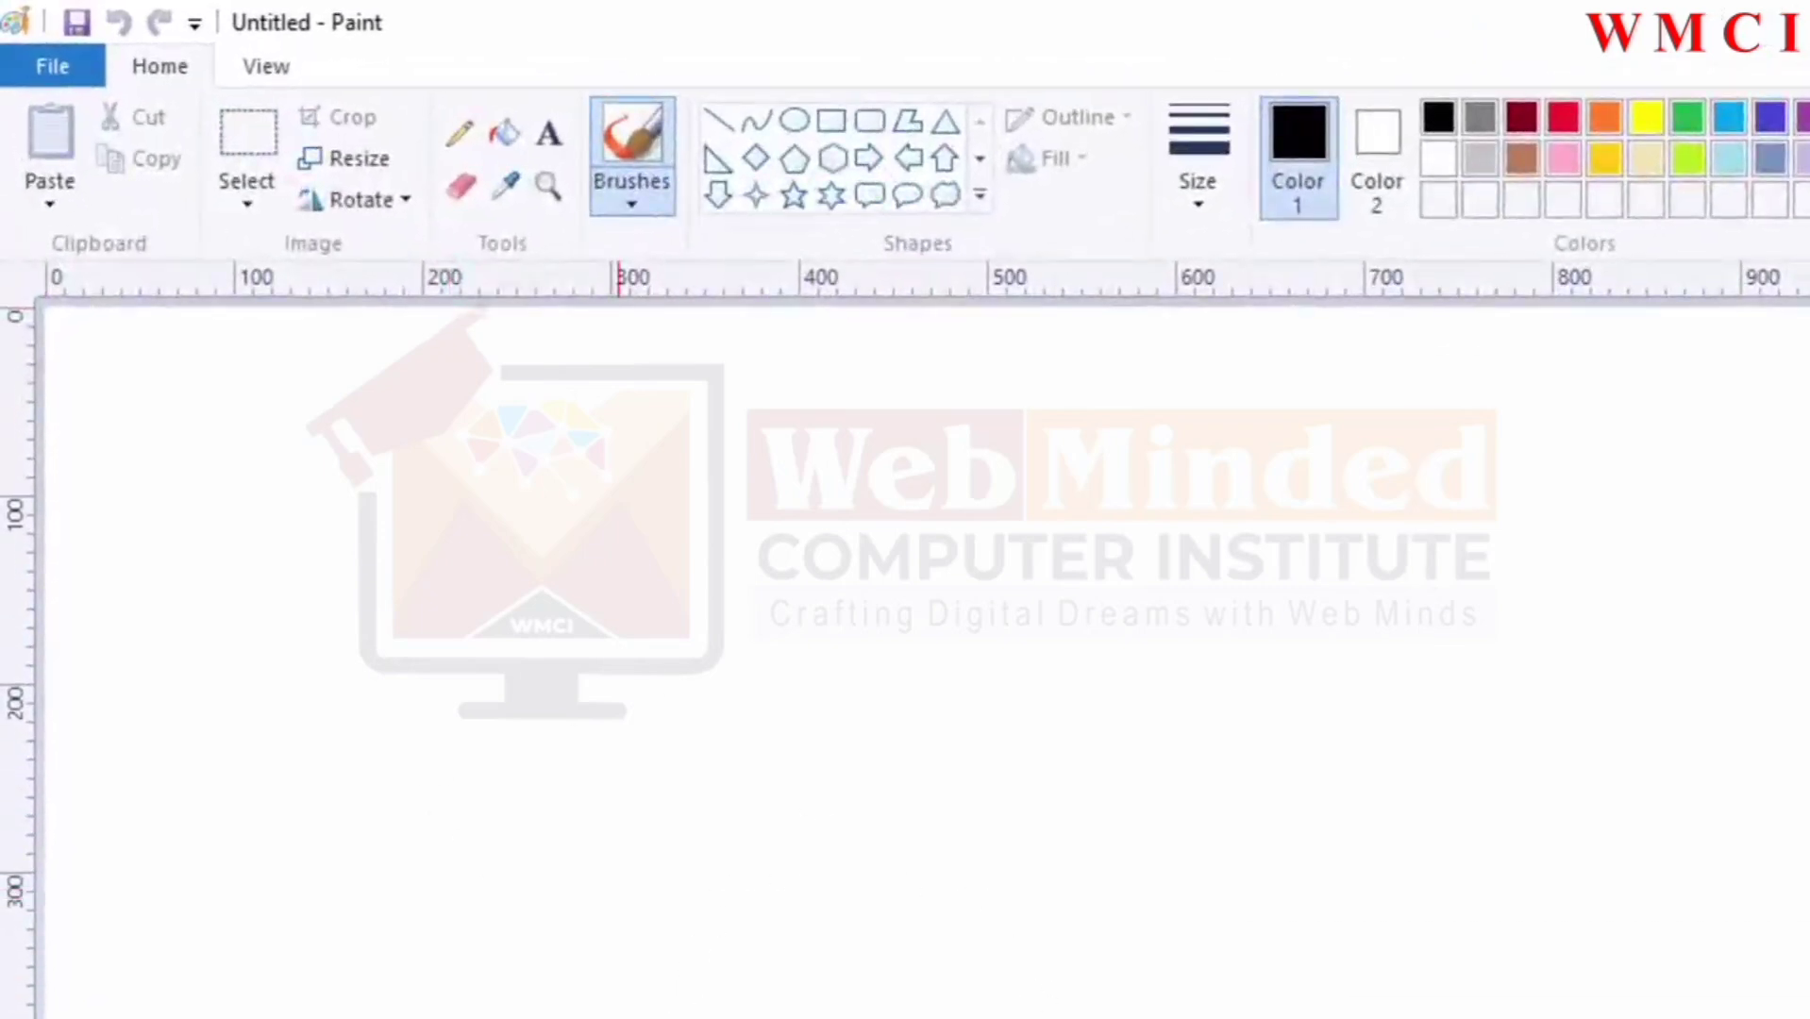
# Step: Open the STAR picture from the Pictures folder
pyautogui.click(52, 70)
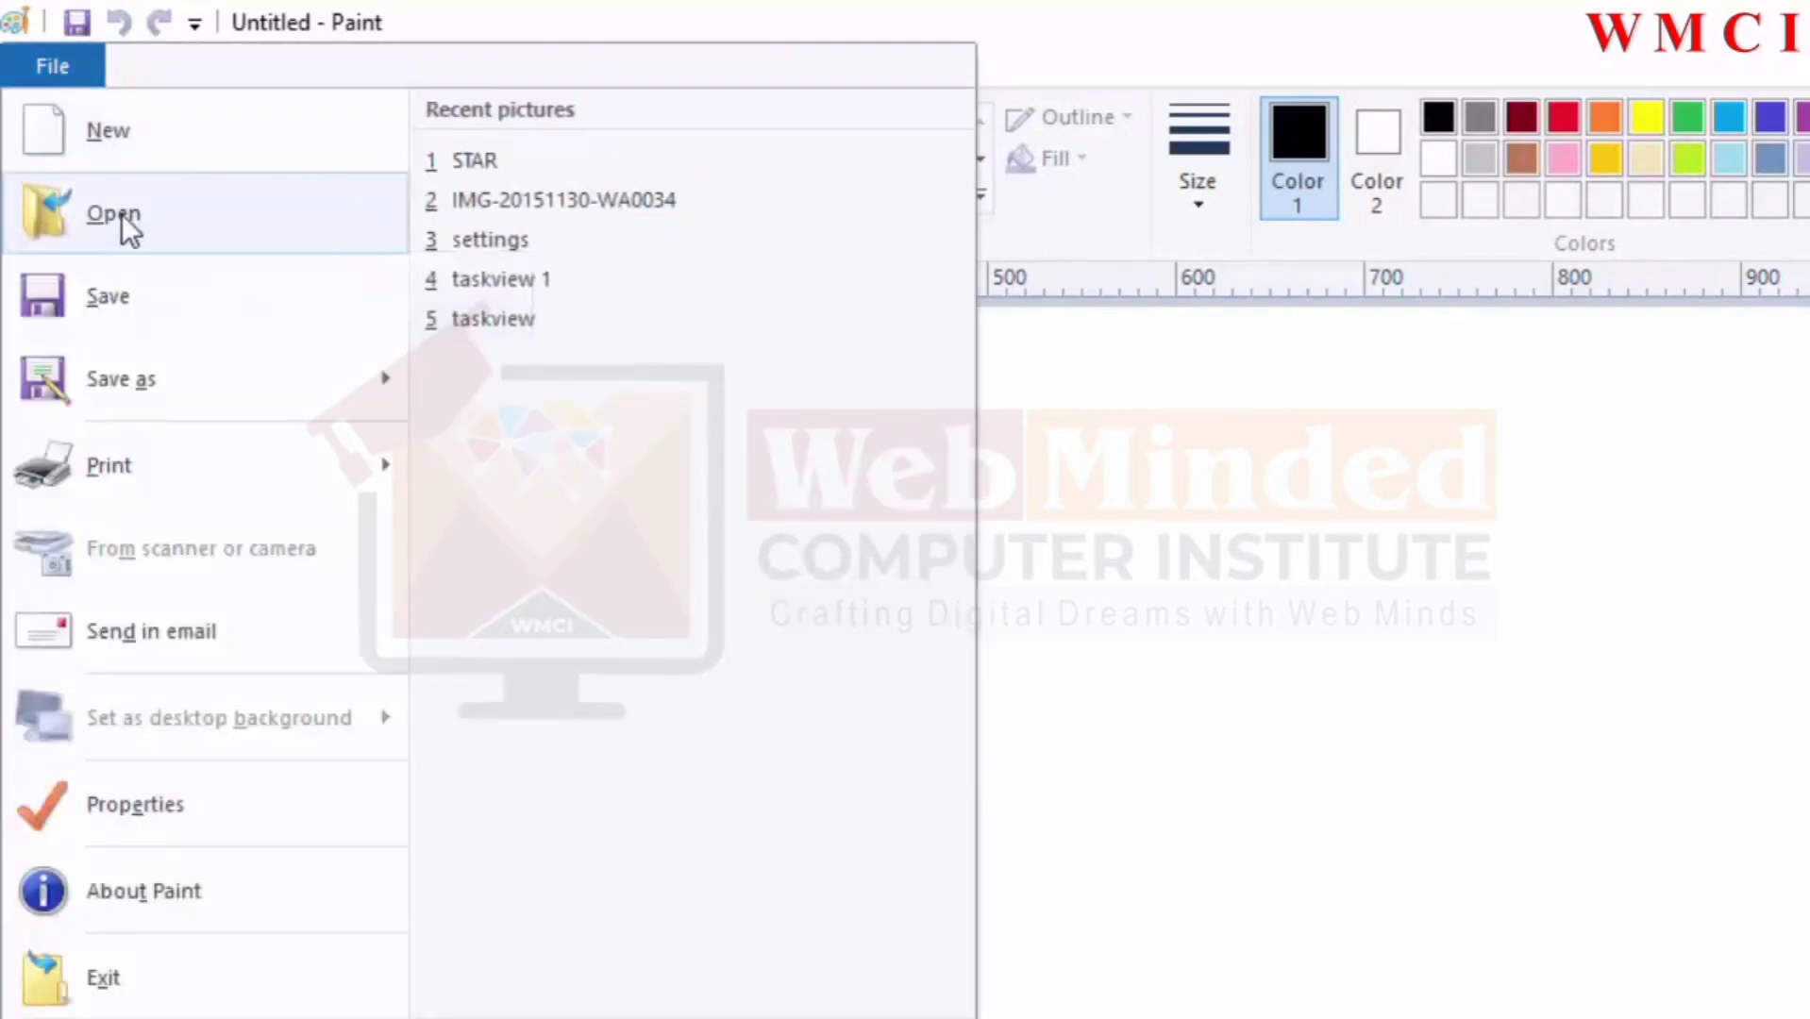
pyautogui.click(164, 221)
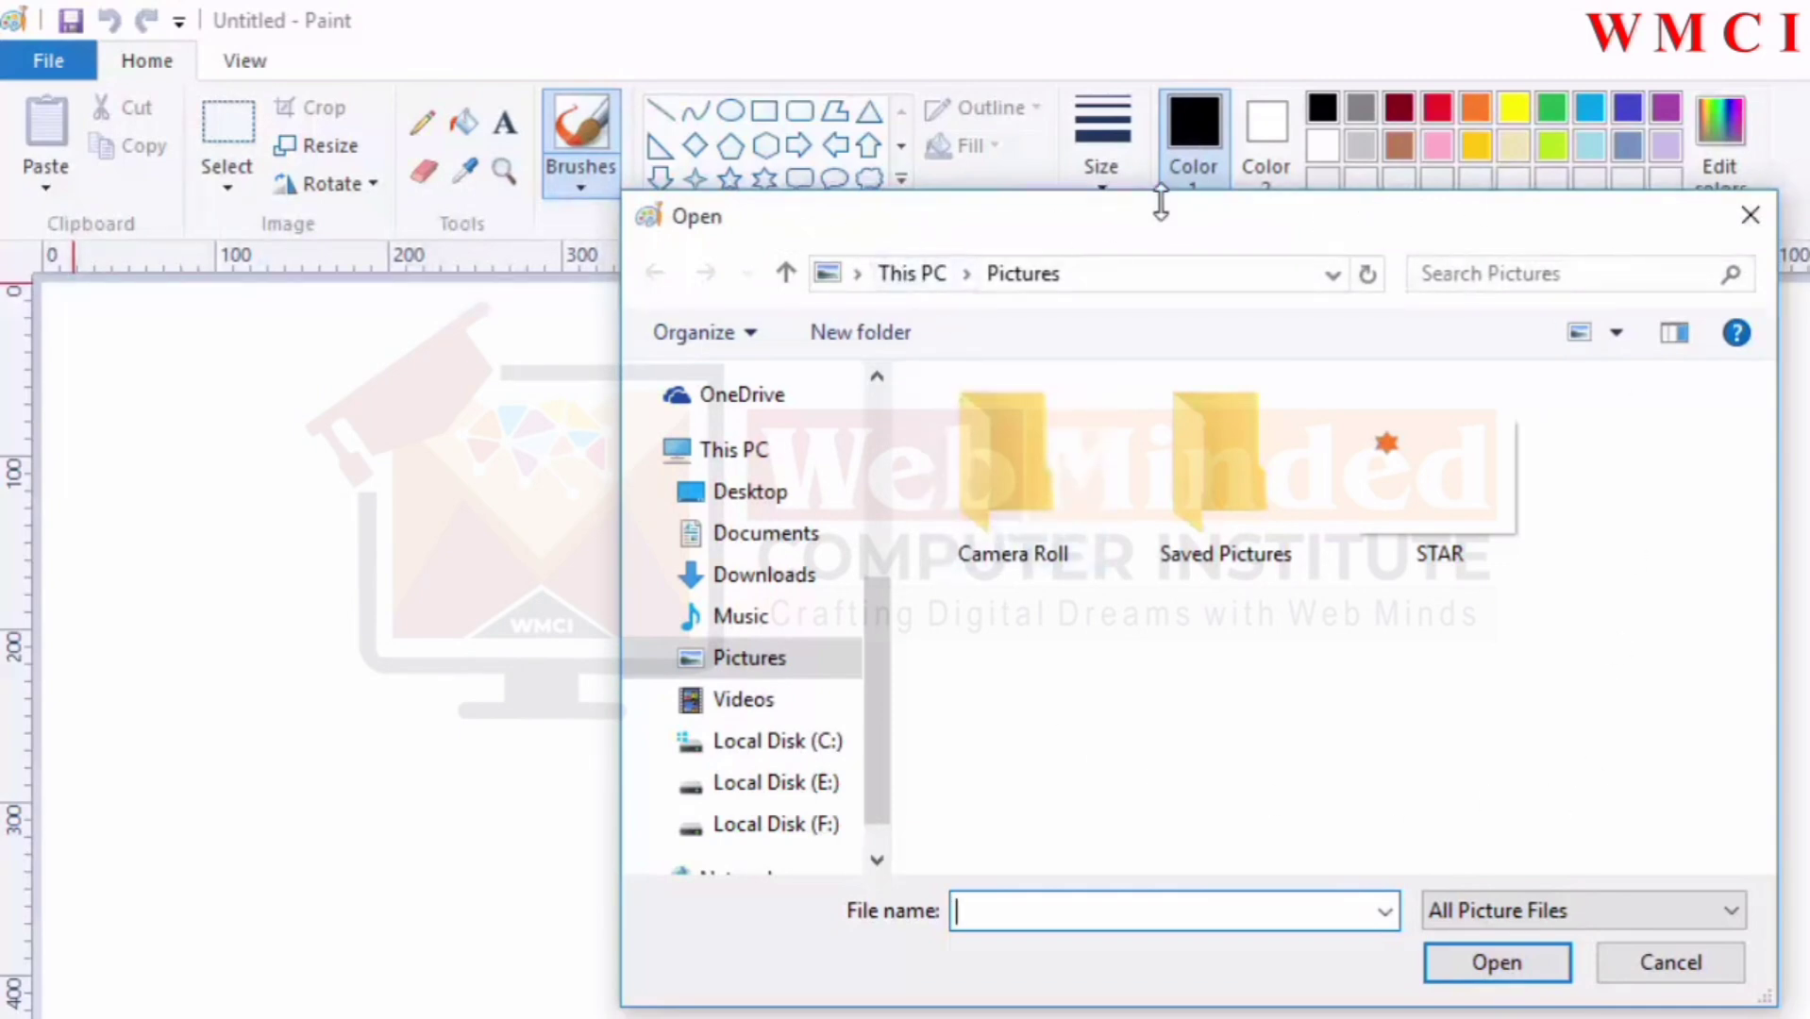
pyautogui.click(1124, 282)
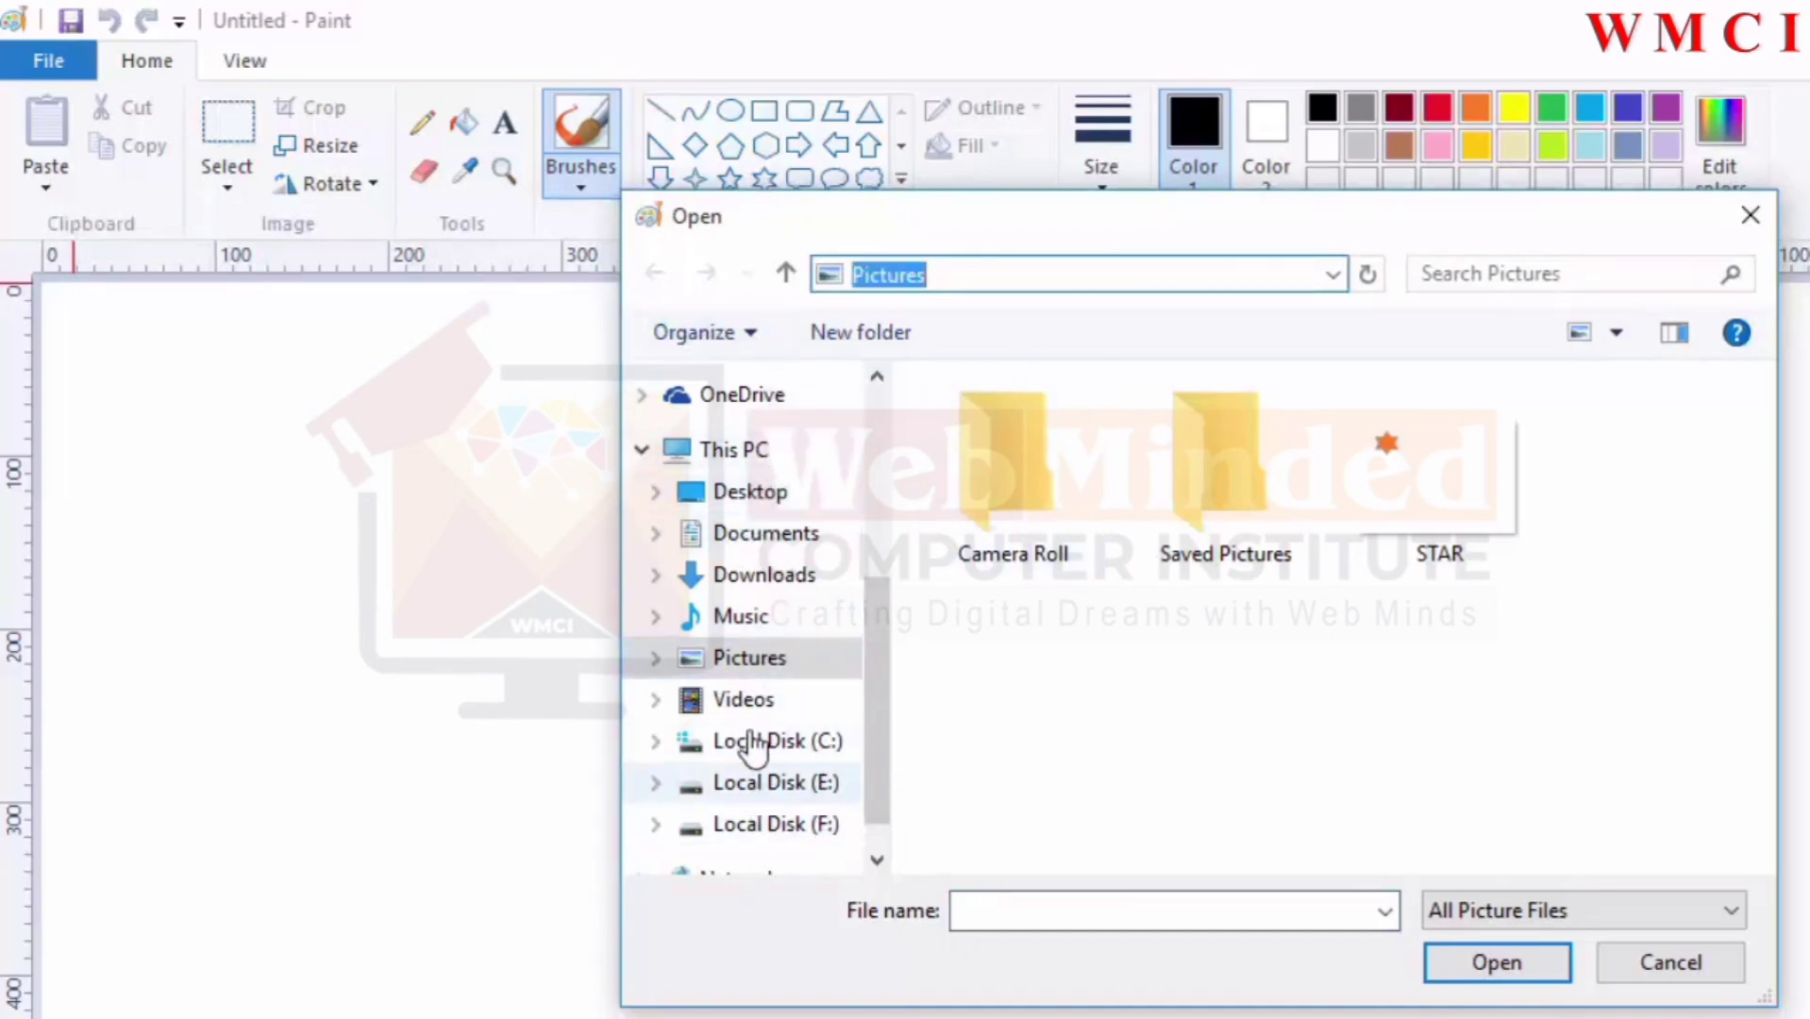
pyautogui.click(772, 672)
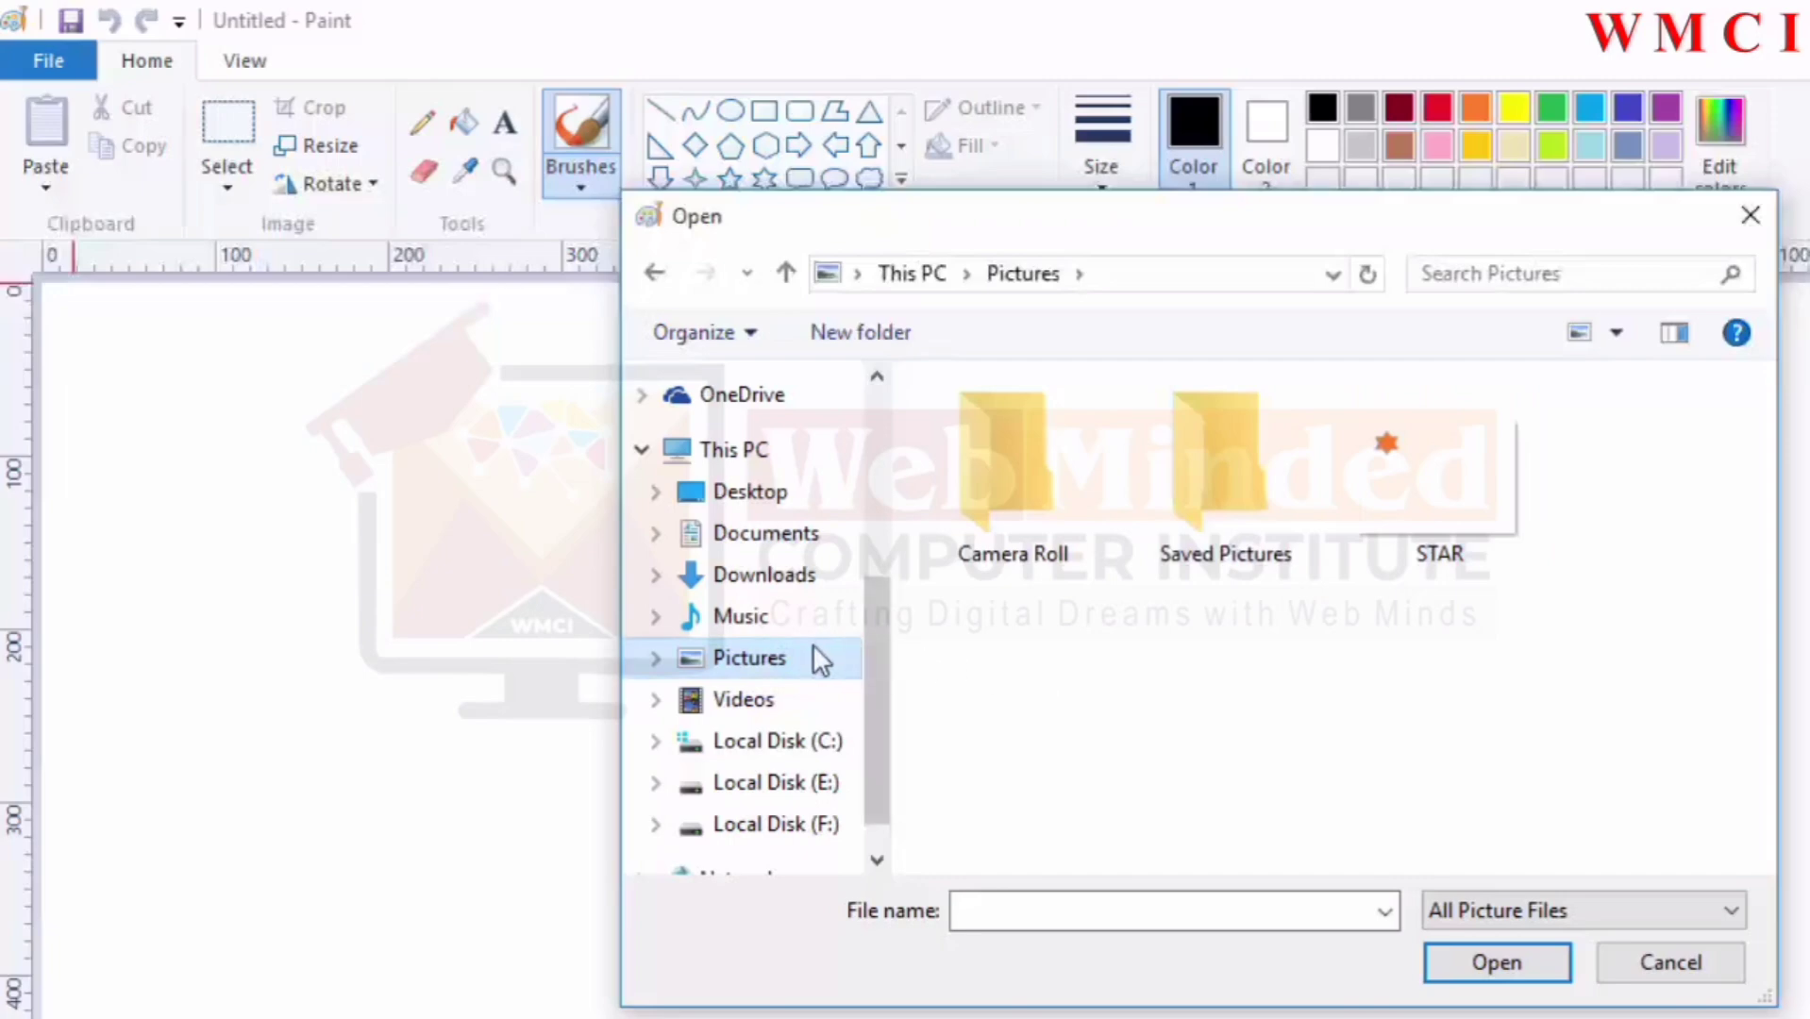
pyautogui.click(1435, 483)
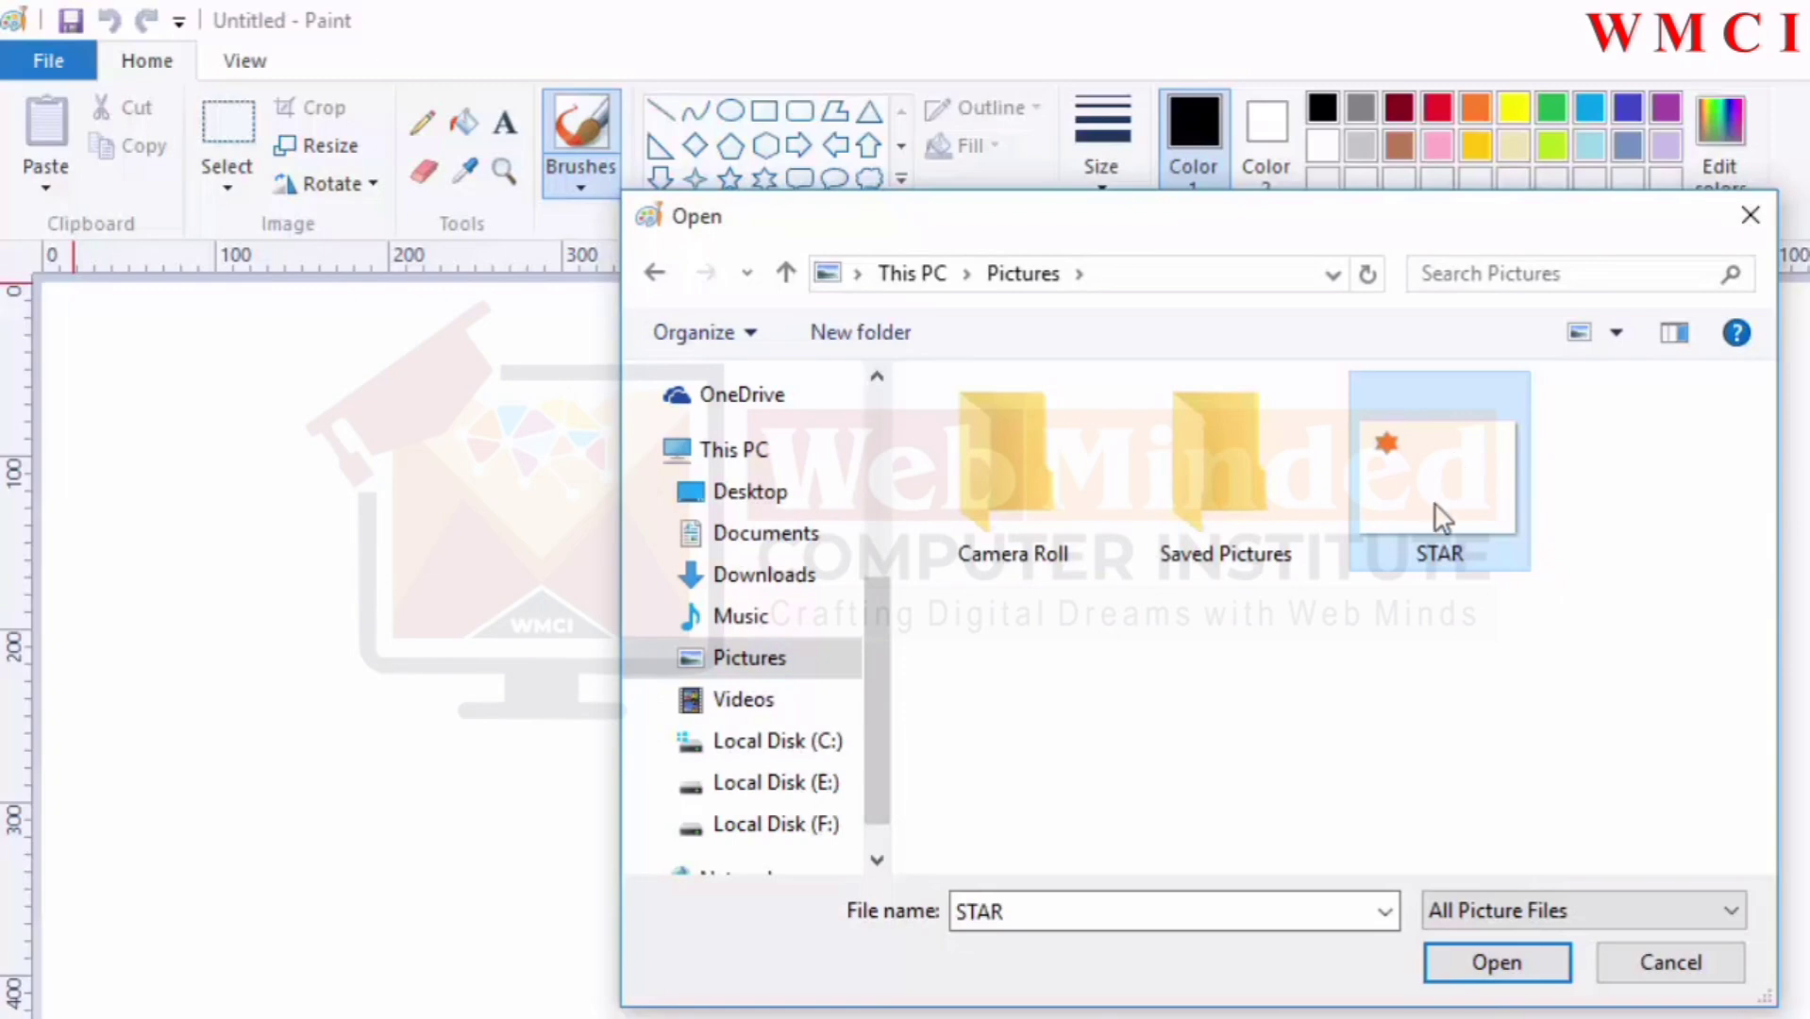
pyautogui.click(1486, 962)
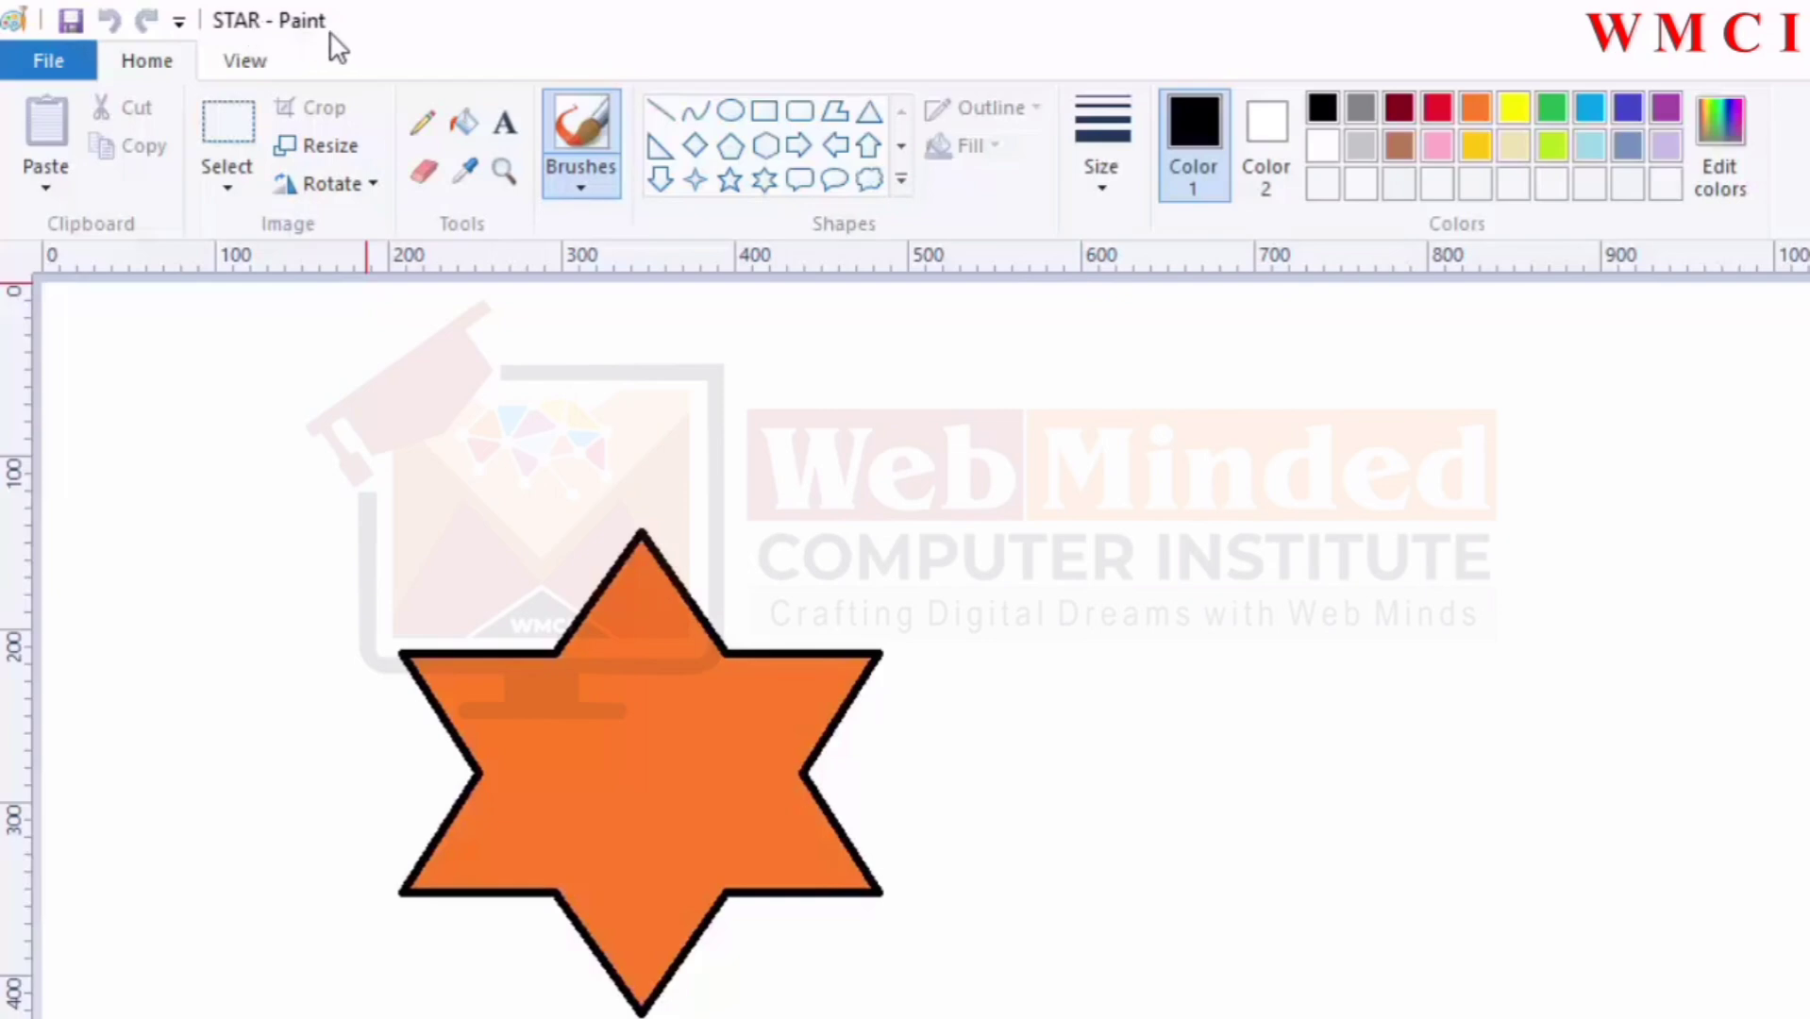
# Step: Save a copy of the picture in the Pictures folder as a JPEG named STAR TWO
pyautogui.click(57, 64)
pyautogui.moveTo(66, 363)
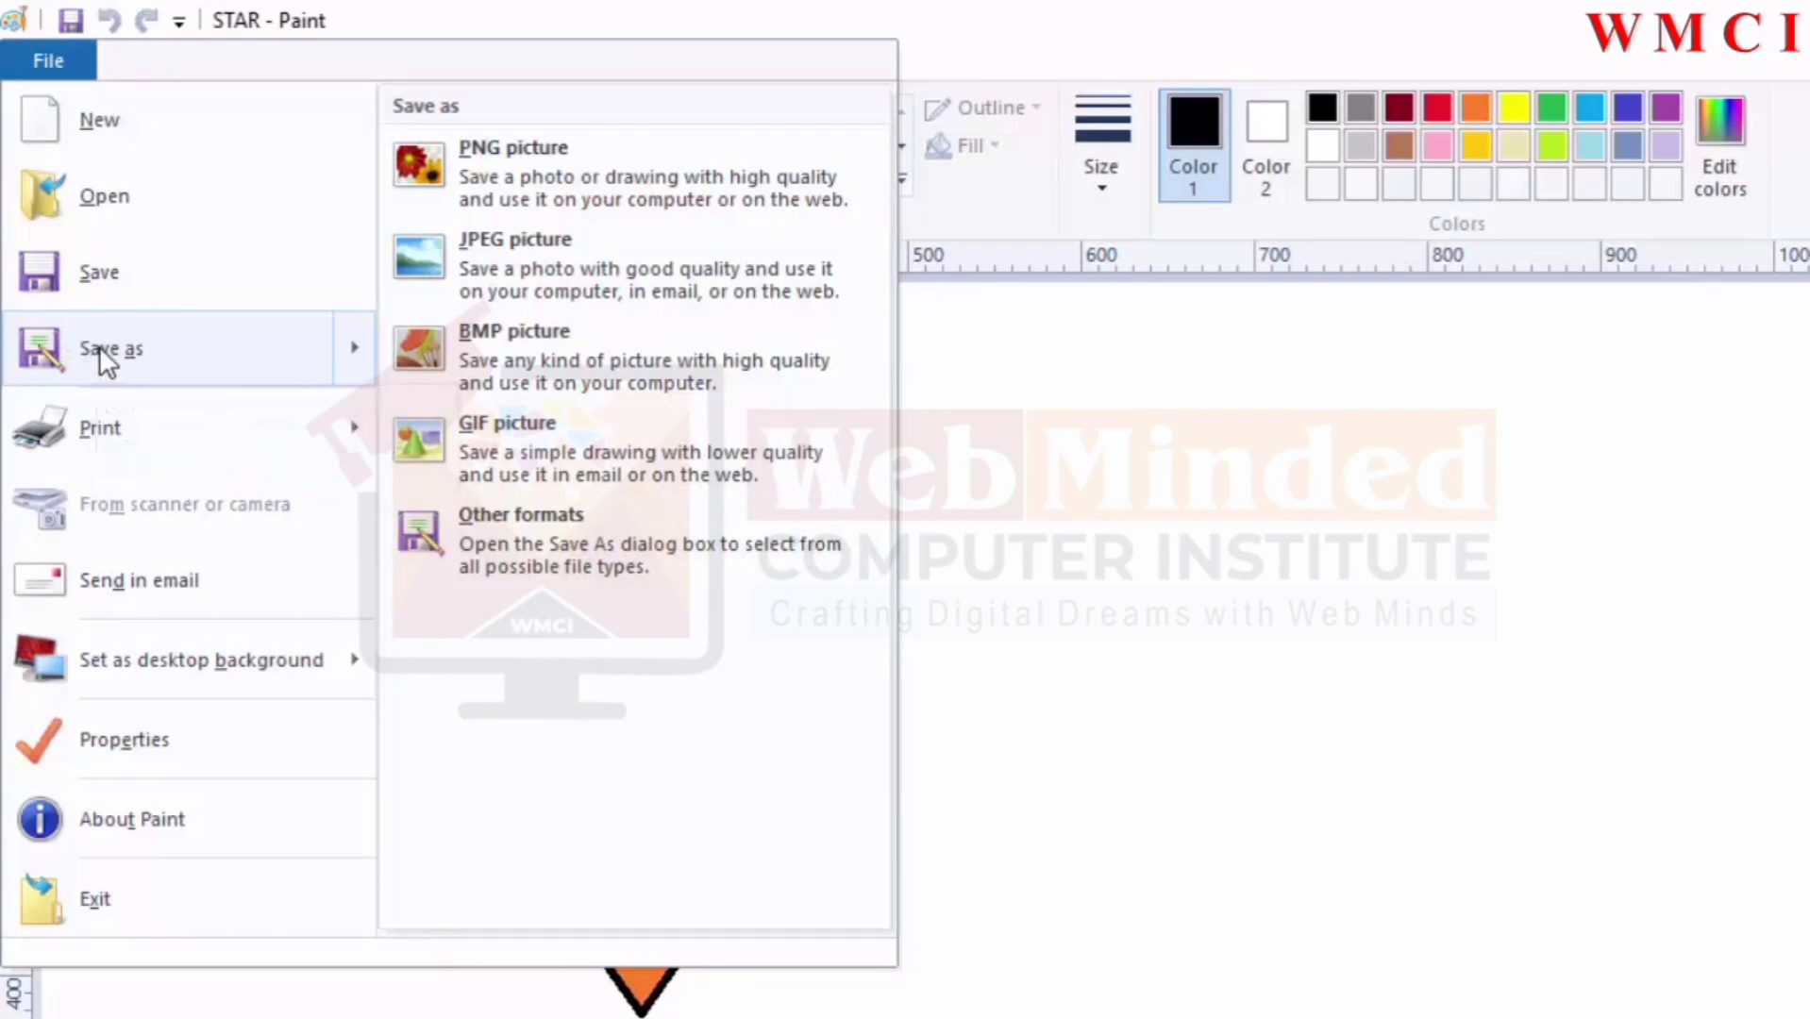
pyautogui.click(106, 351)
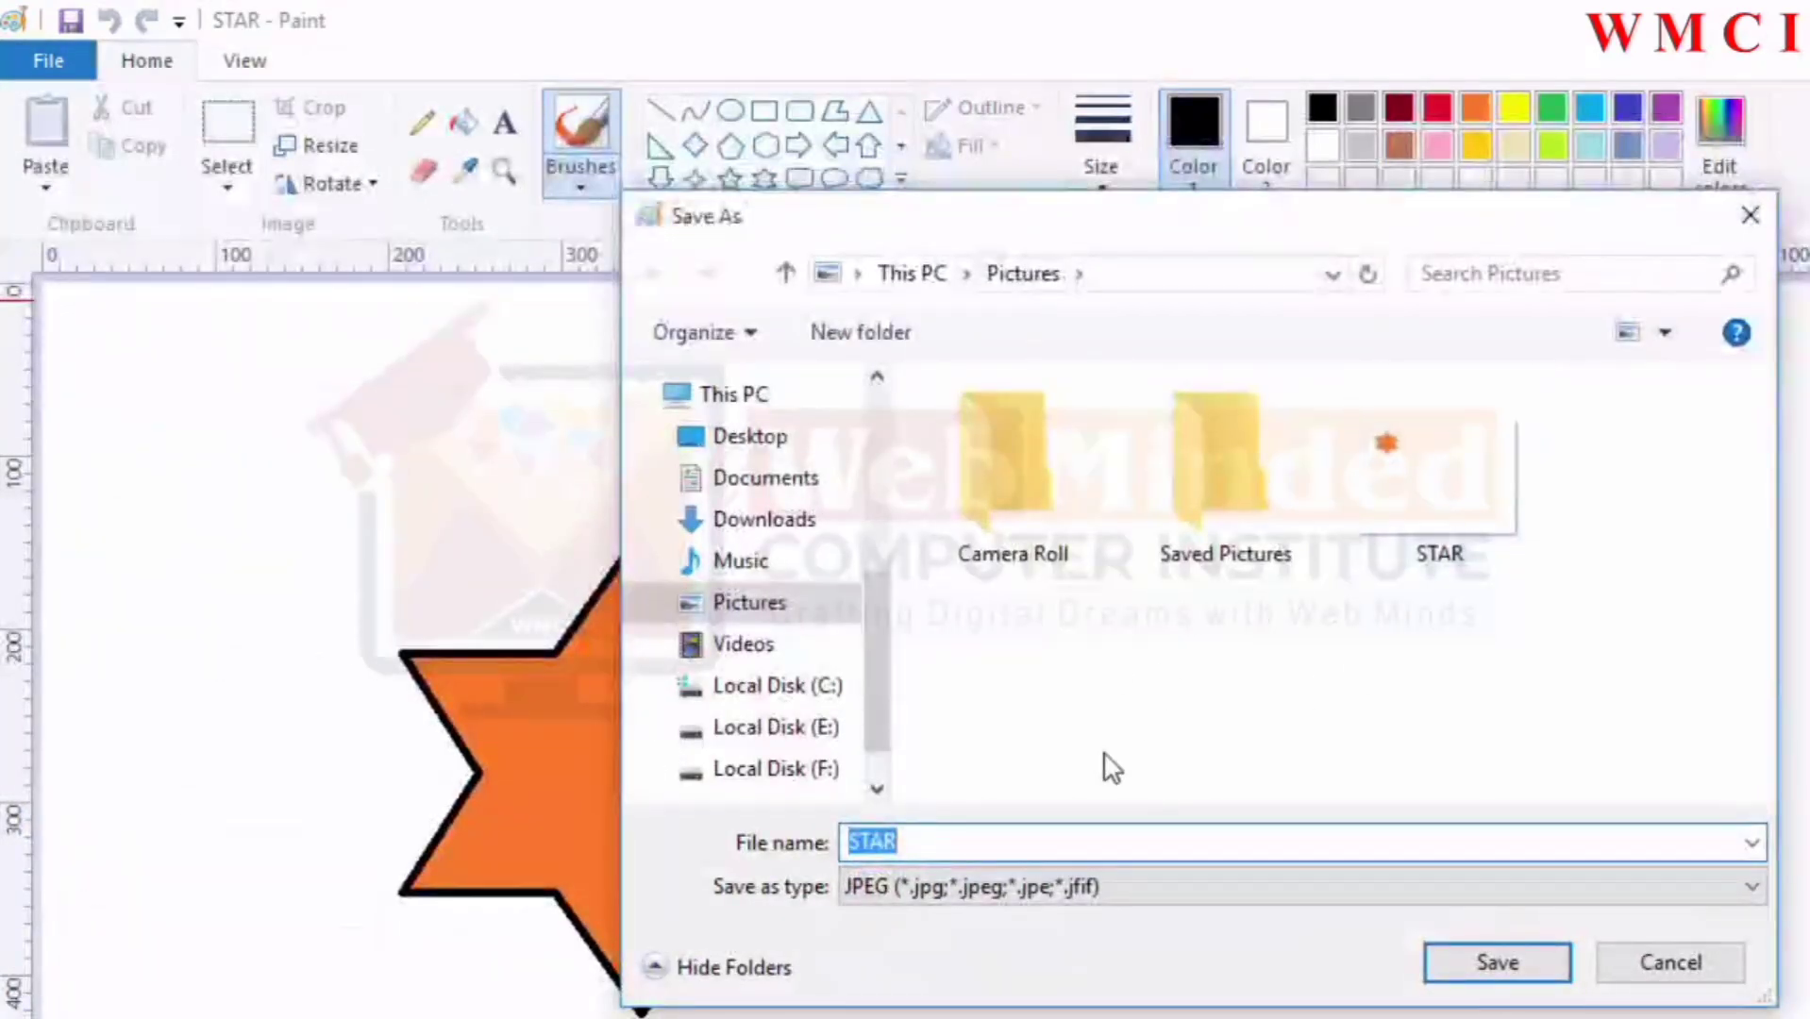
pyautogui.click(930, 850)
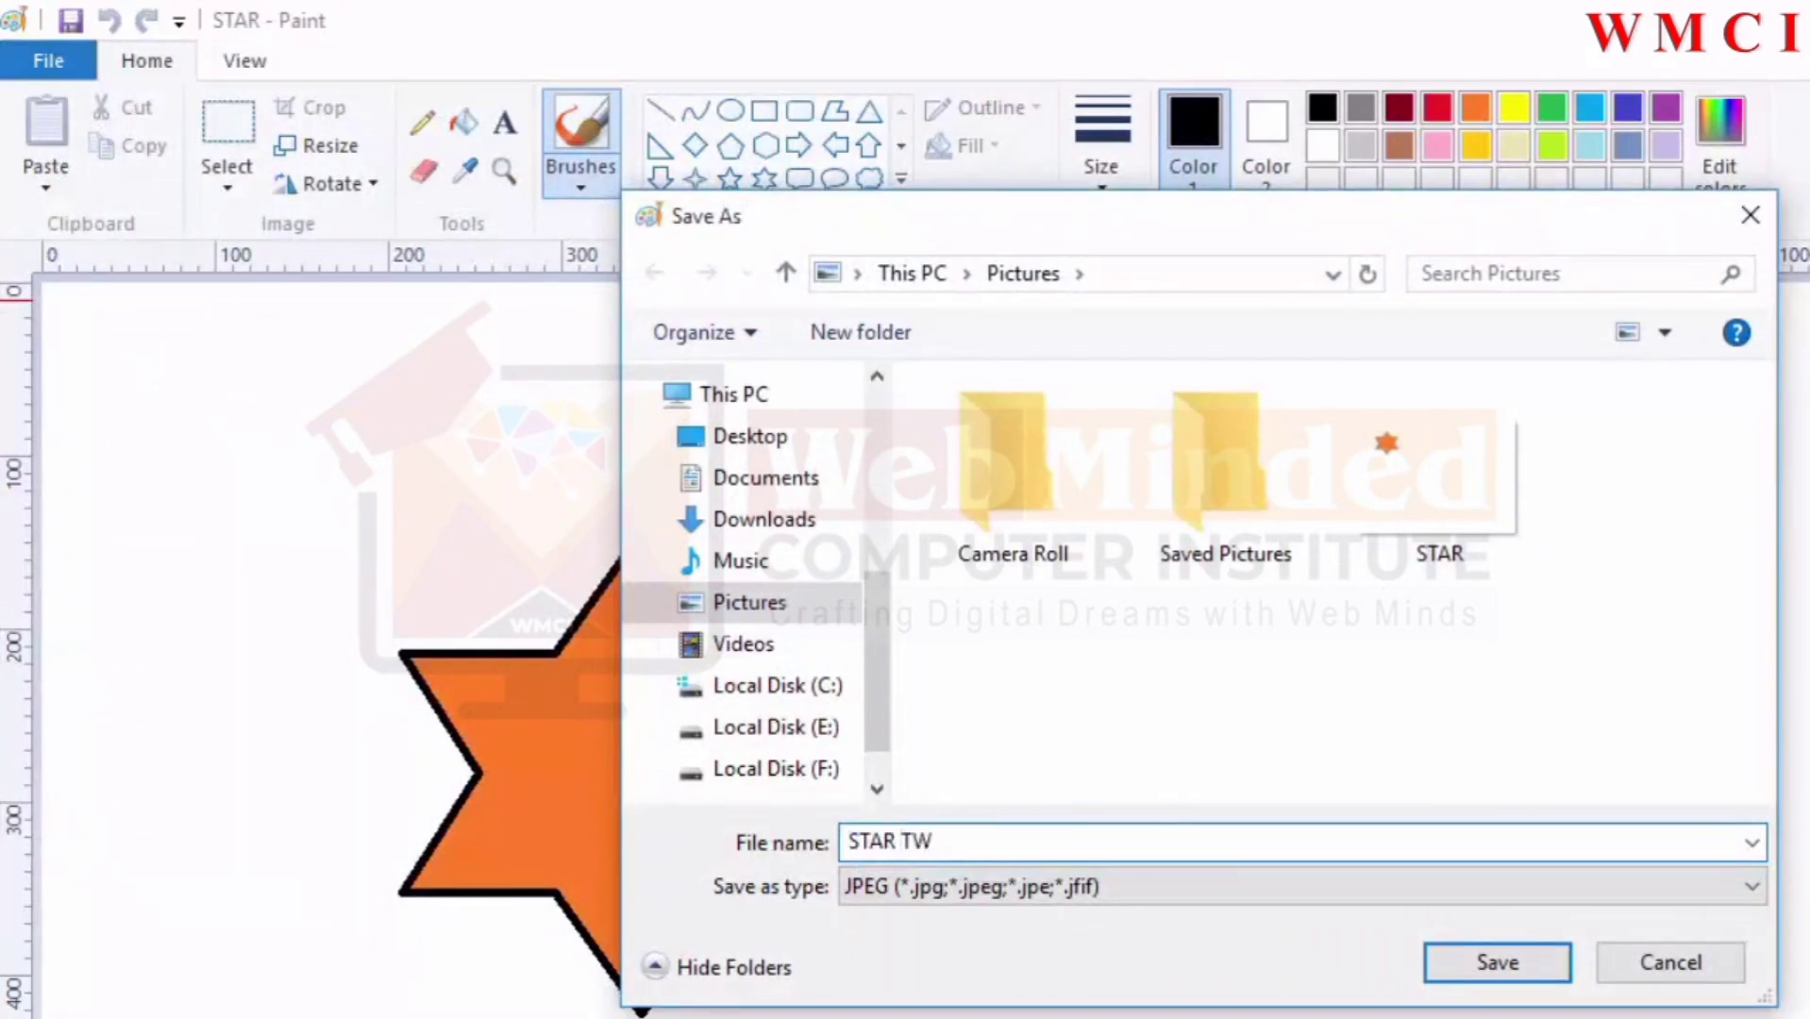
pyautogui.click(1444, 961)
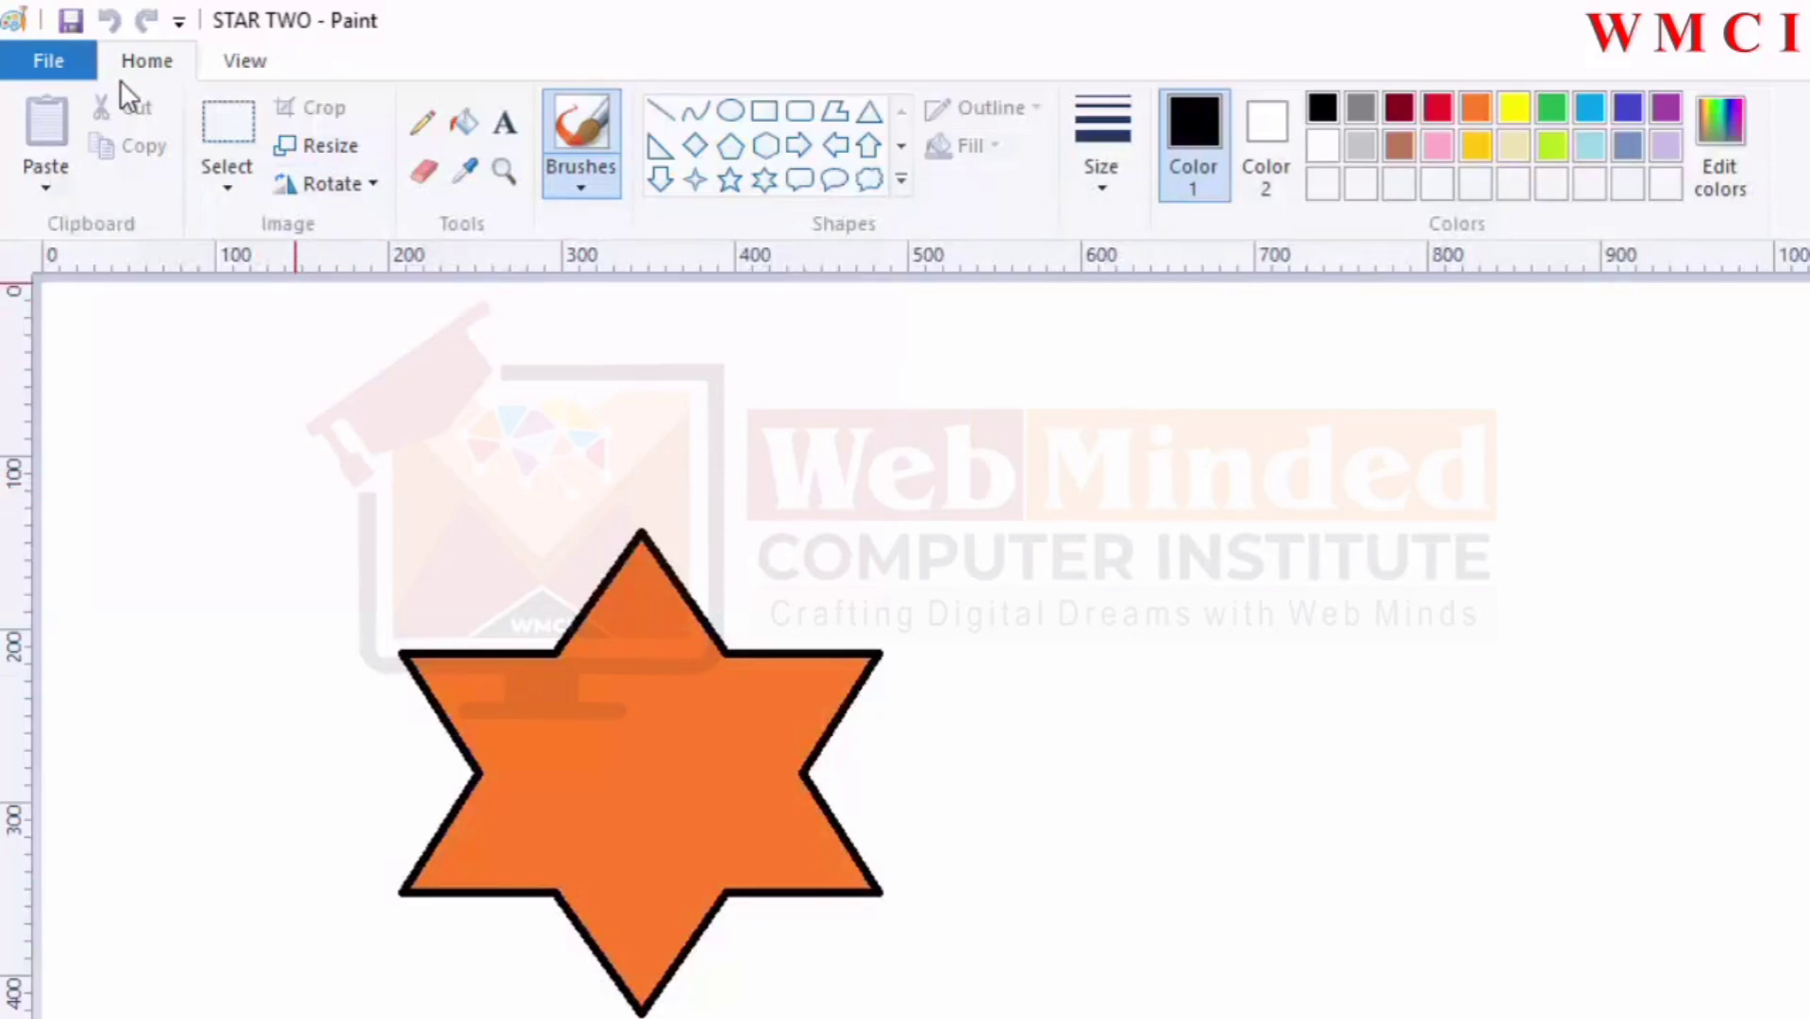
# Step: Reopen the Save As dialog to check the saved STAR and STAR TWO files in Pictures, and close it
pyautogui.click(44, 66)
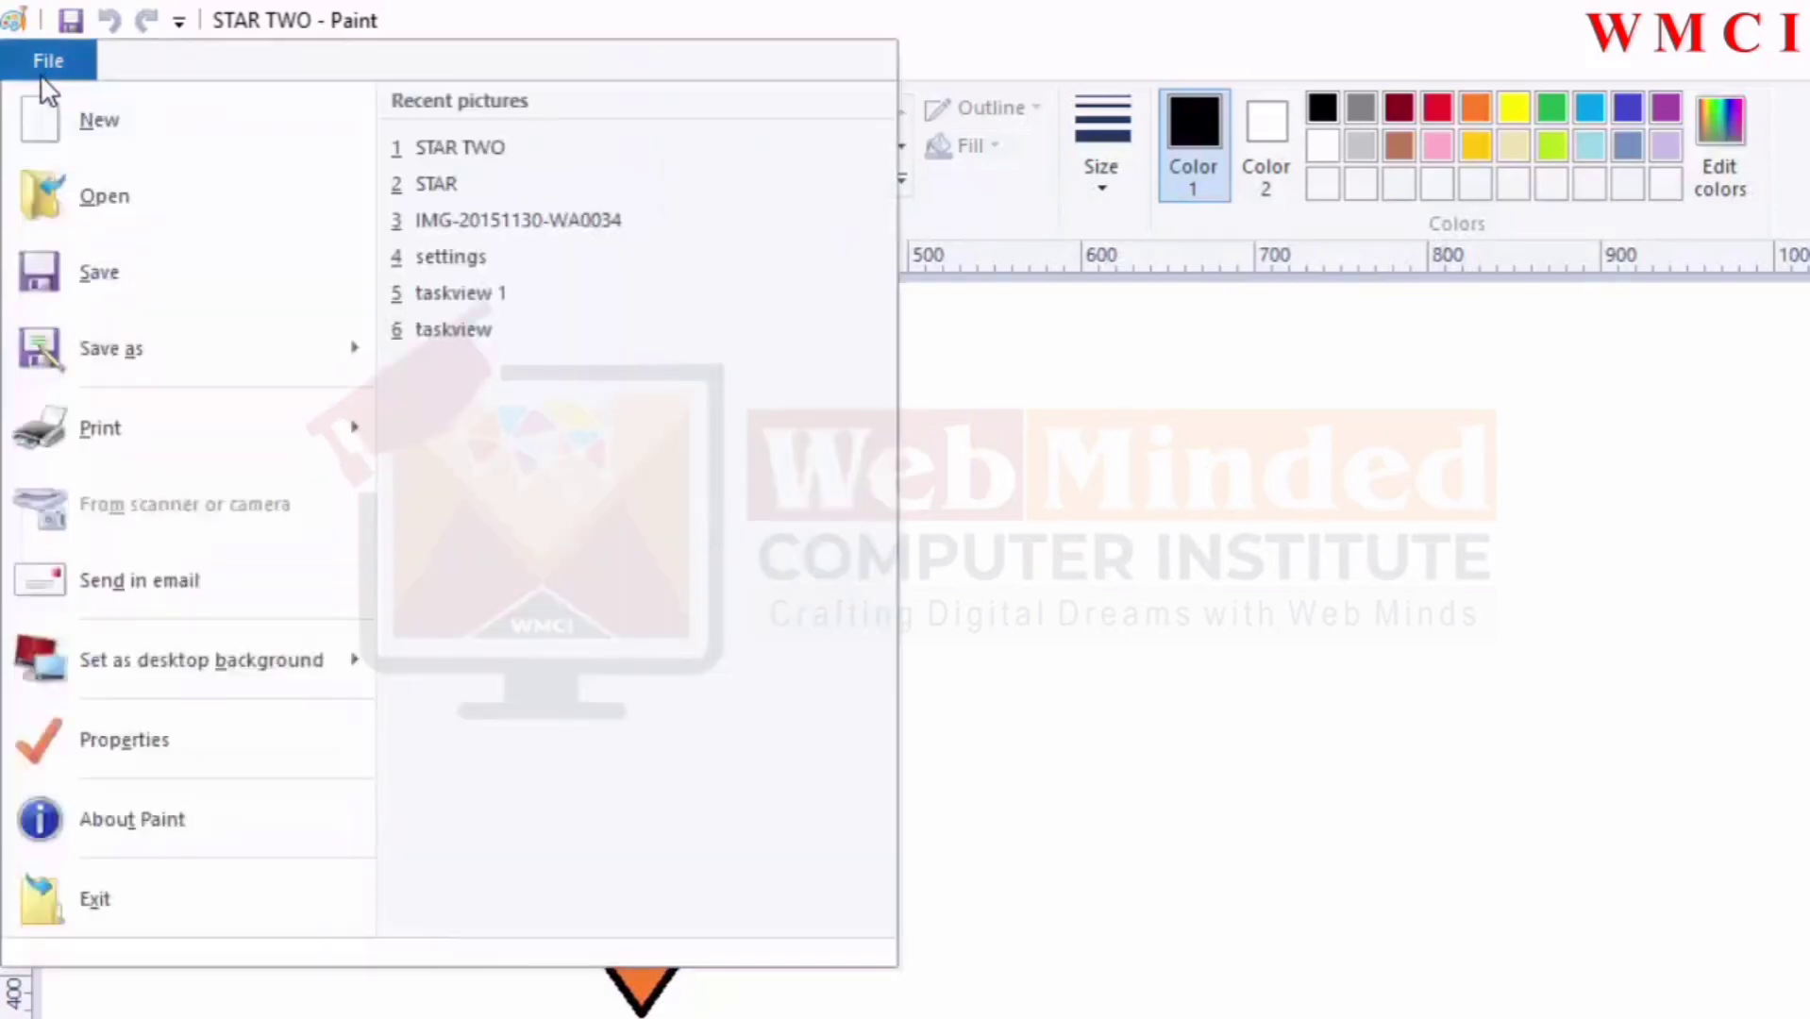
pyautogui.click(82, 357)
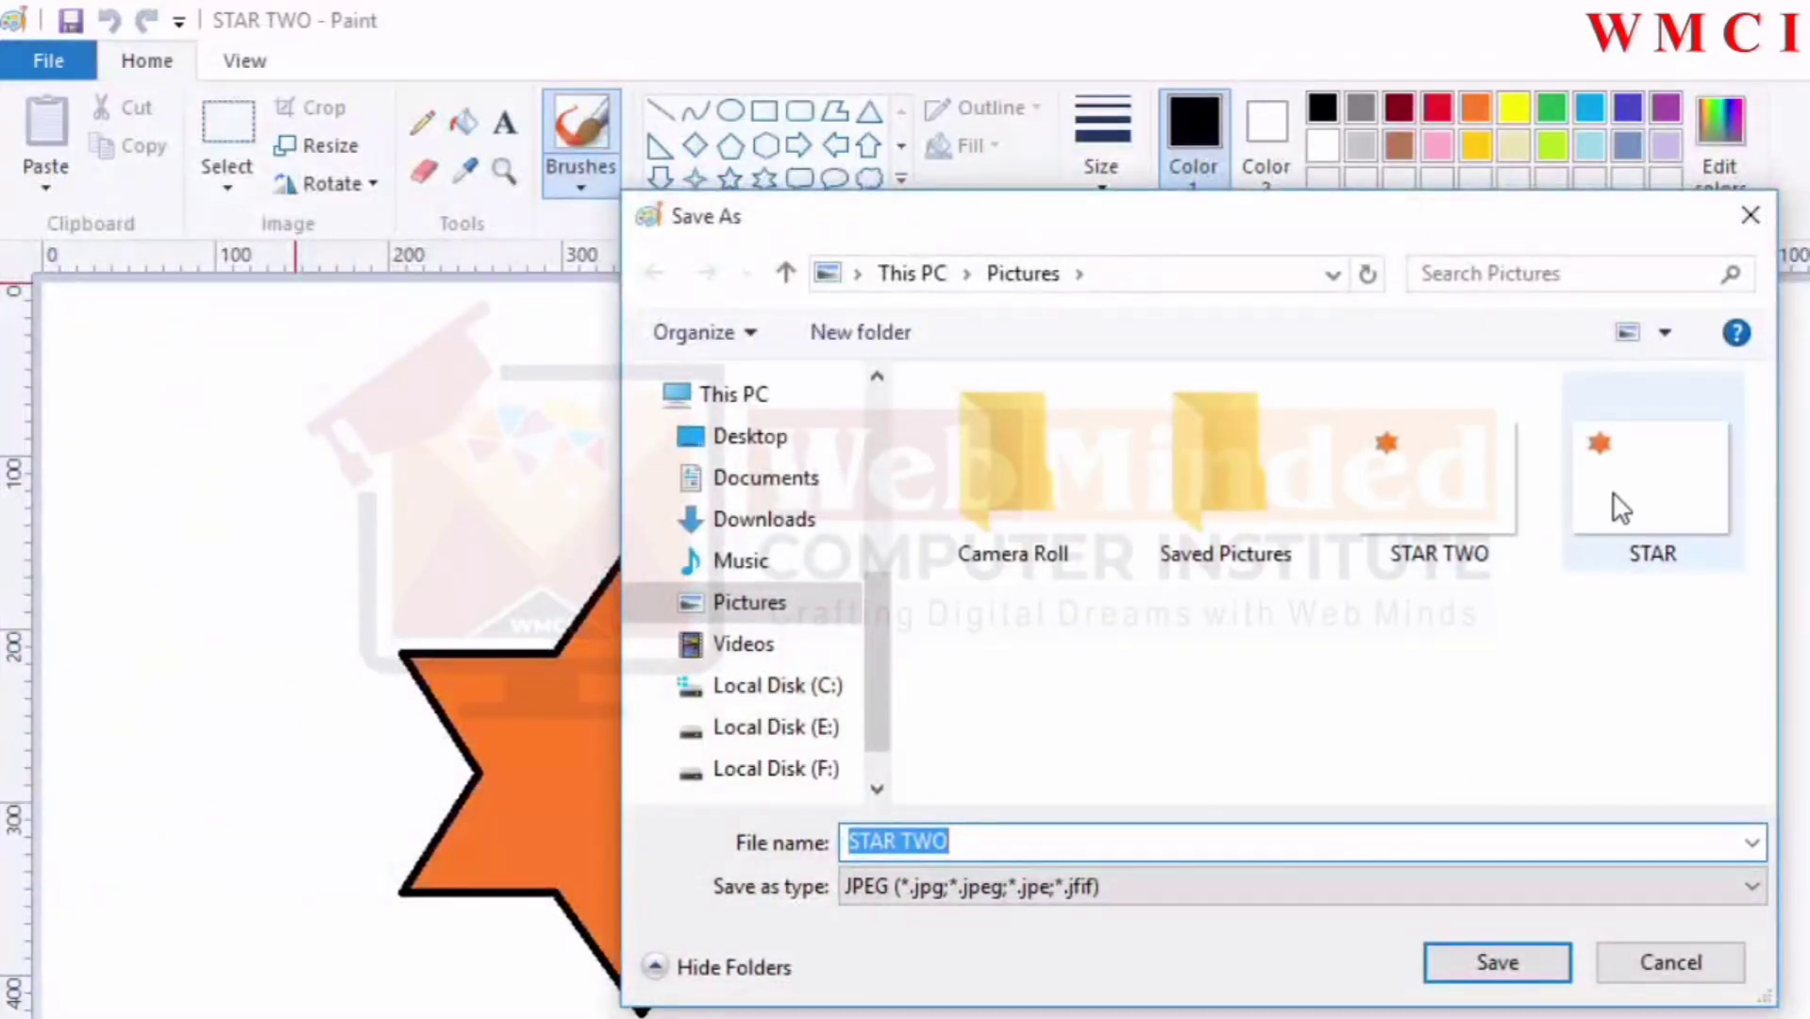
pyautogui.moveTo(1624, 503)
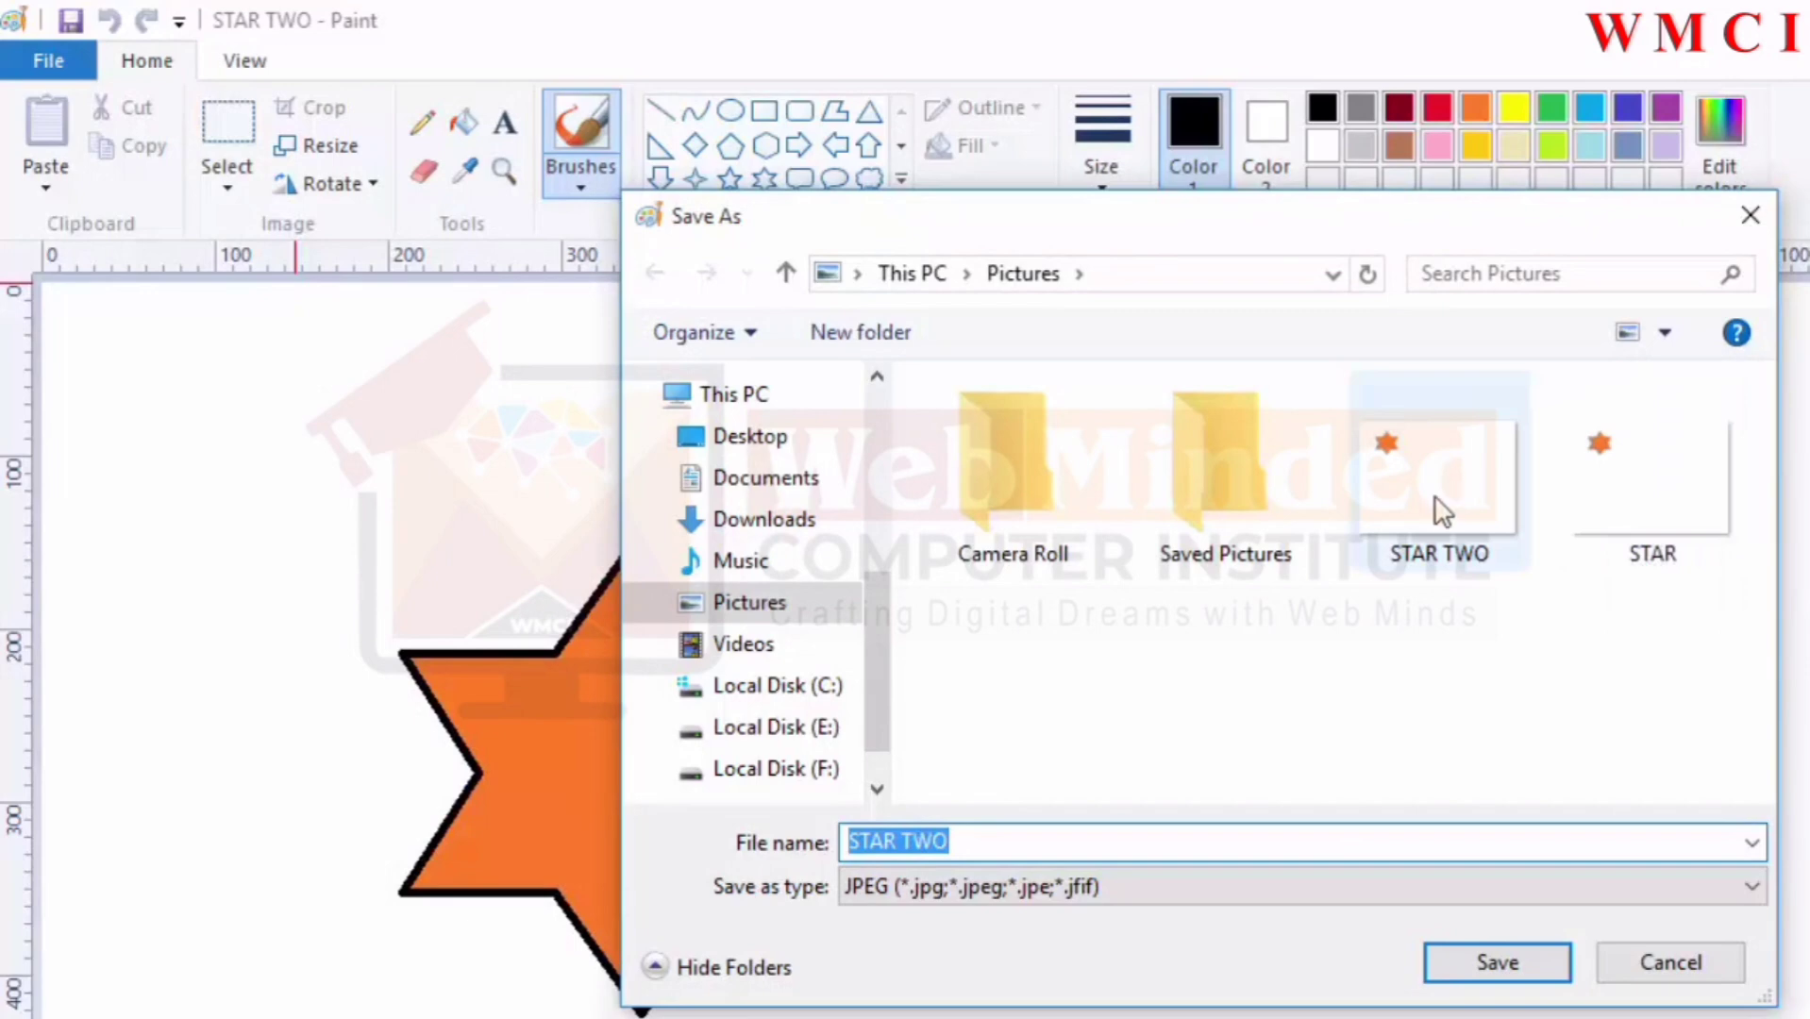
pyautogui.click(1027, 845)
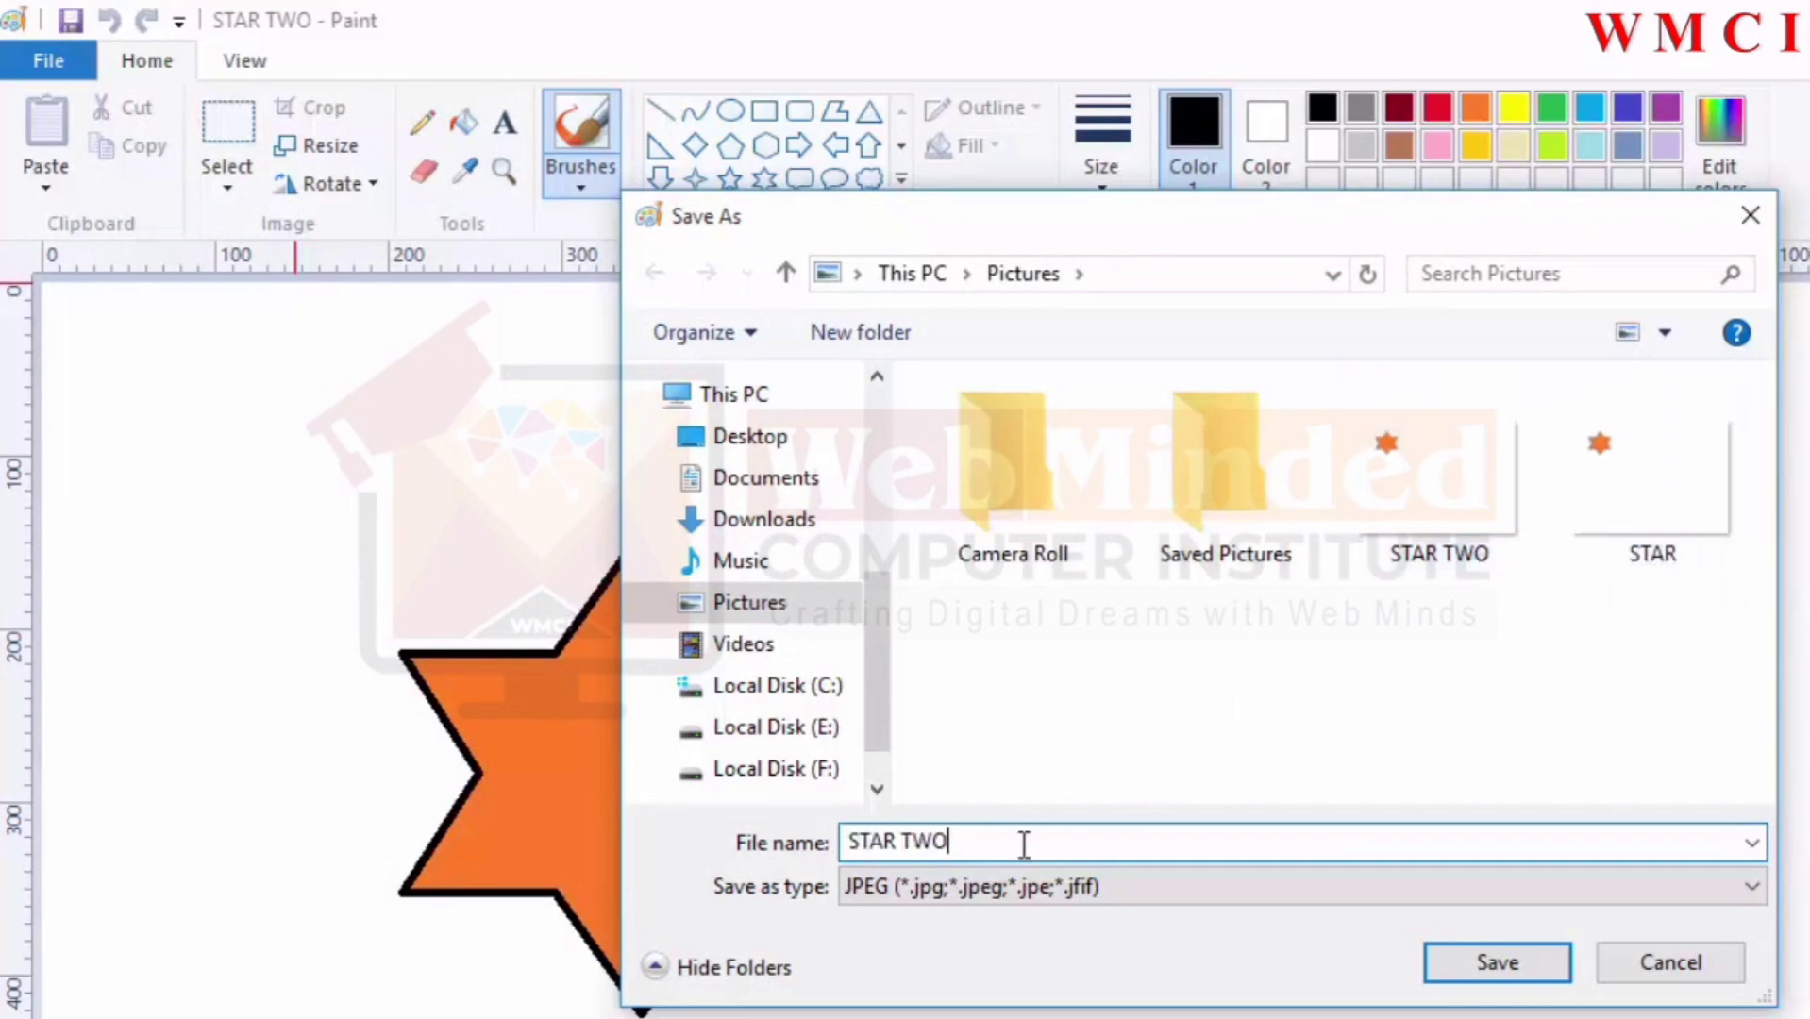
pyautogui.press('Return')
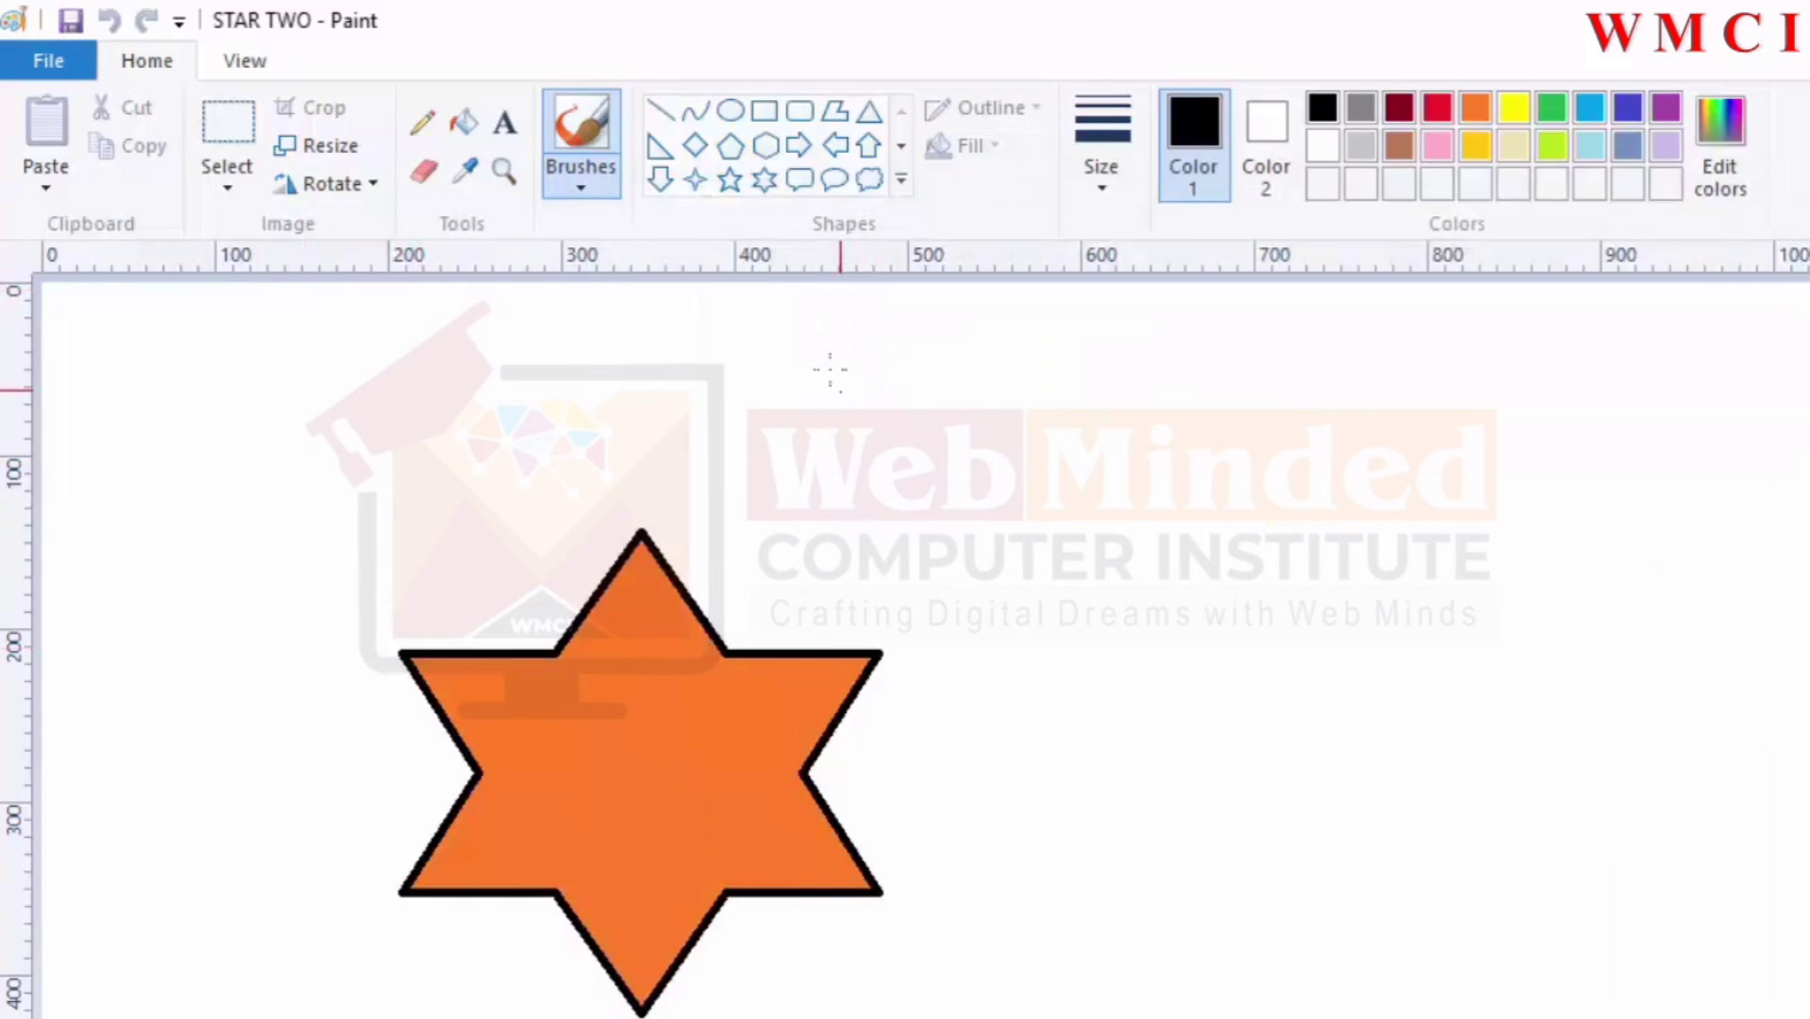
# Step: Draw a rectangle above and to the right of the star and fill it with black
pyautogui.click(765, 112)
pyautogui.moveTo(750, 401); pyautogui.dragTo(1142, 597)
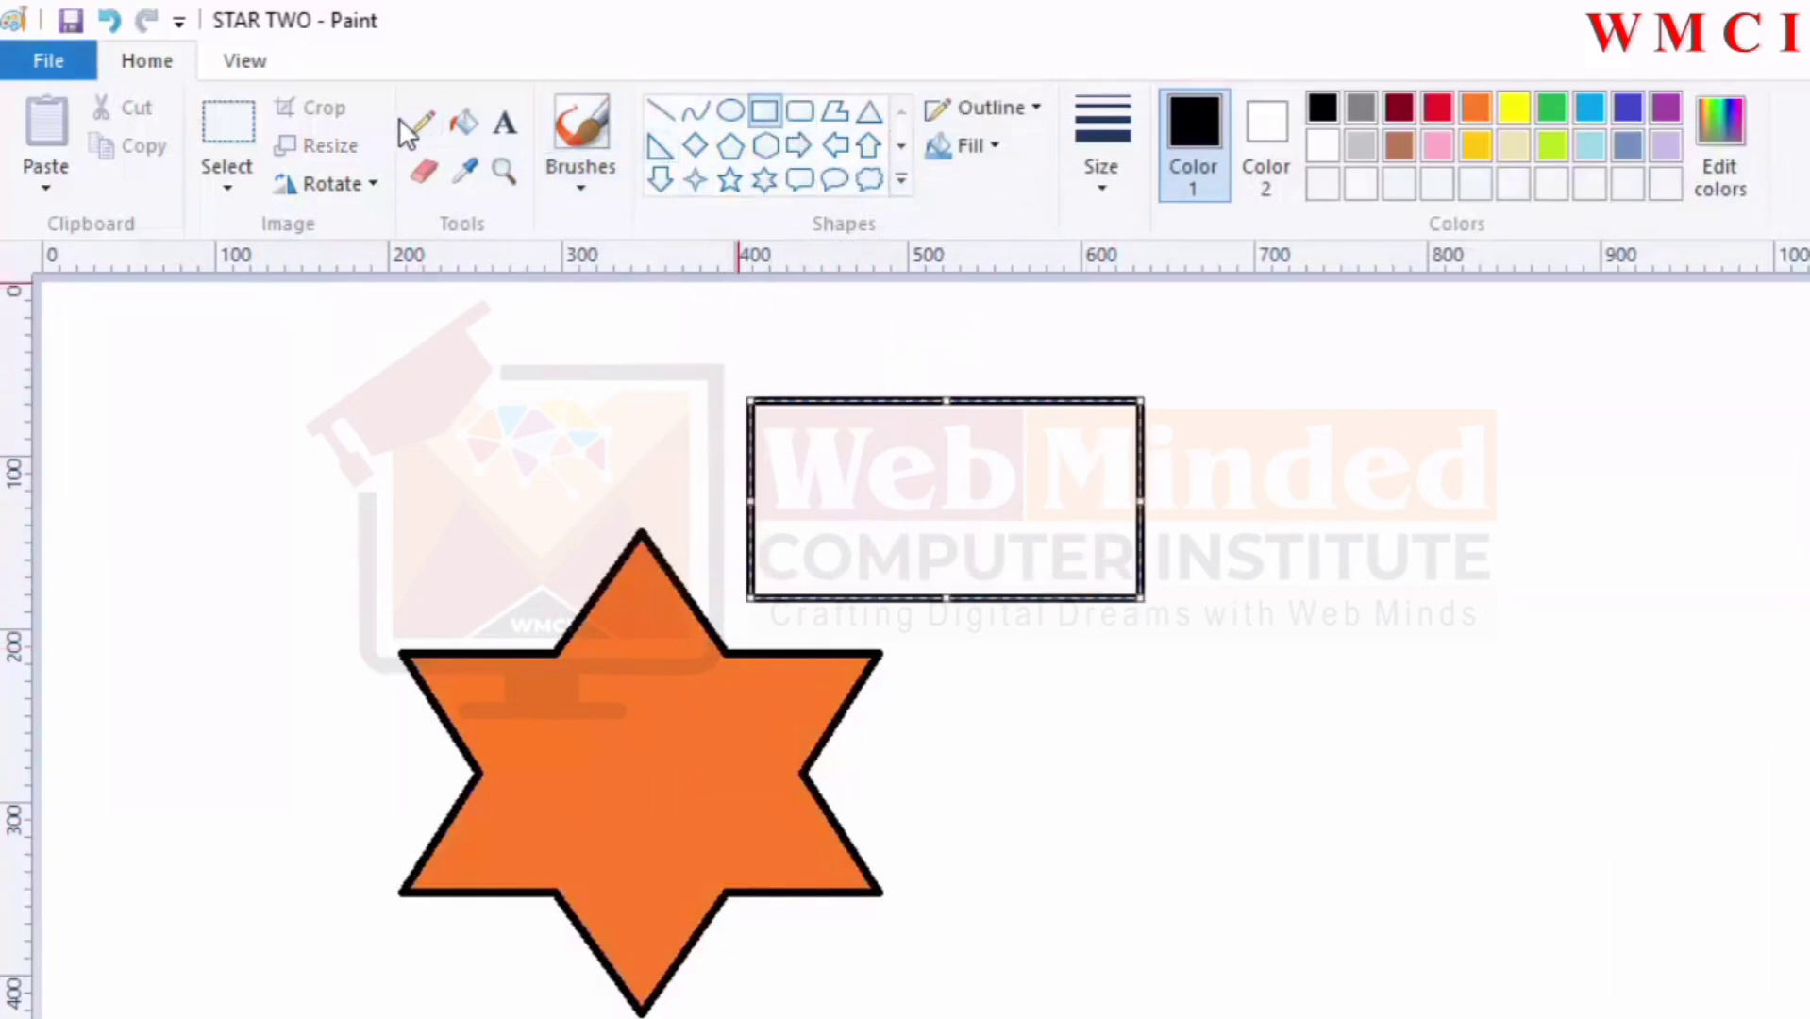
pyautogui.click(463, 122)
pyautogui.click(977, 481)
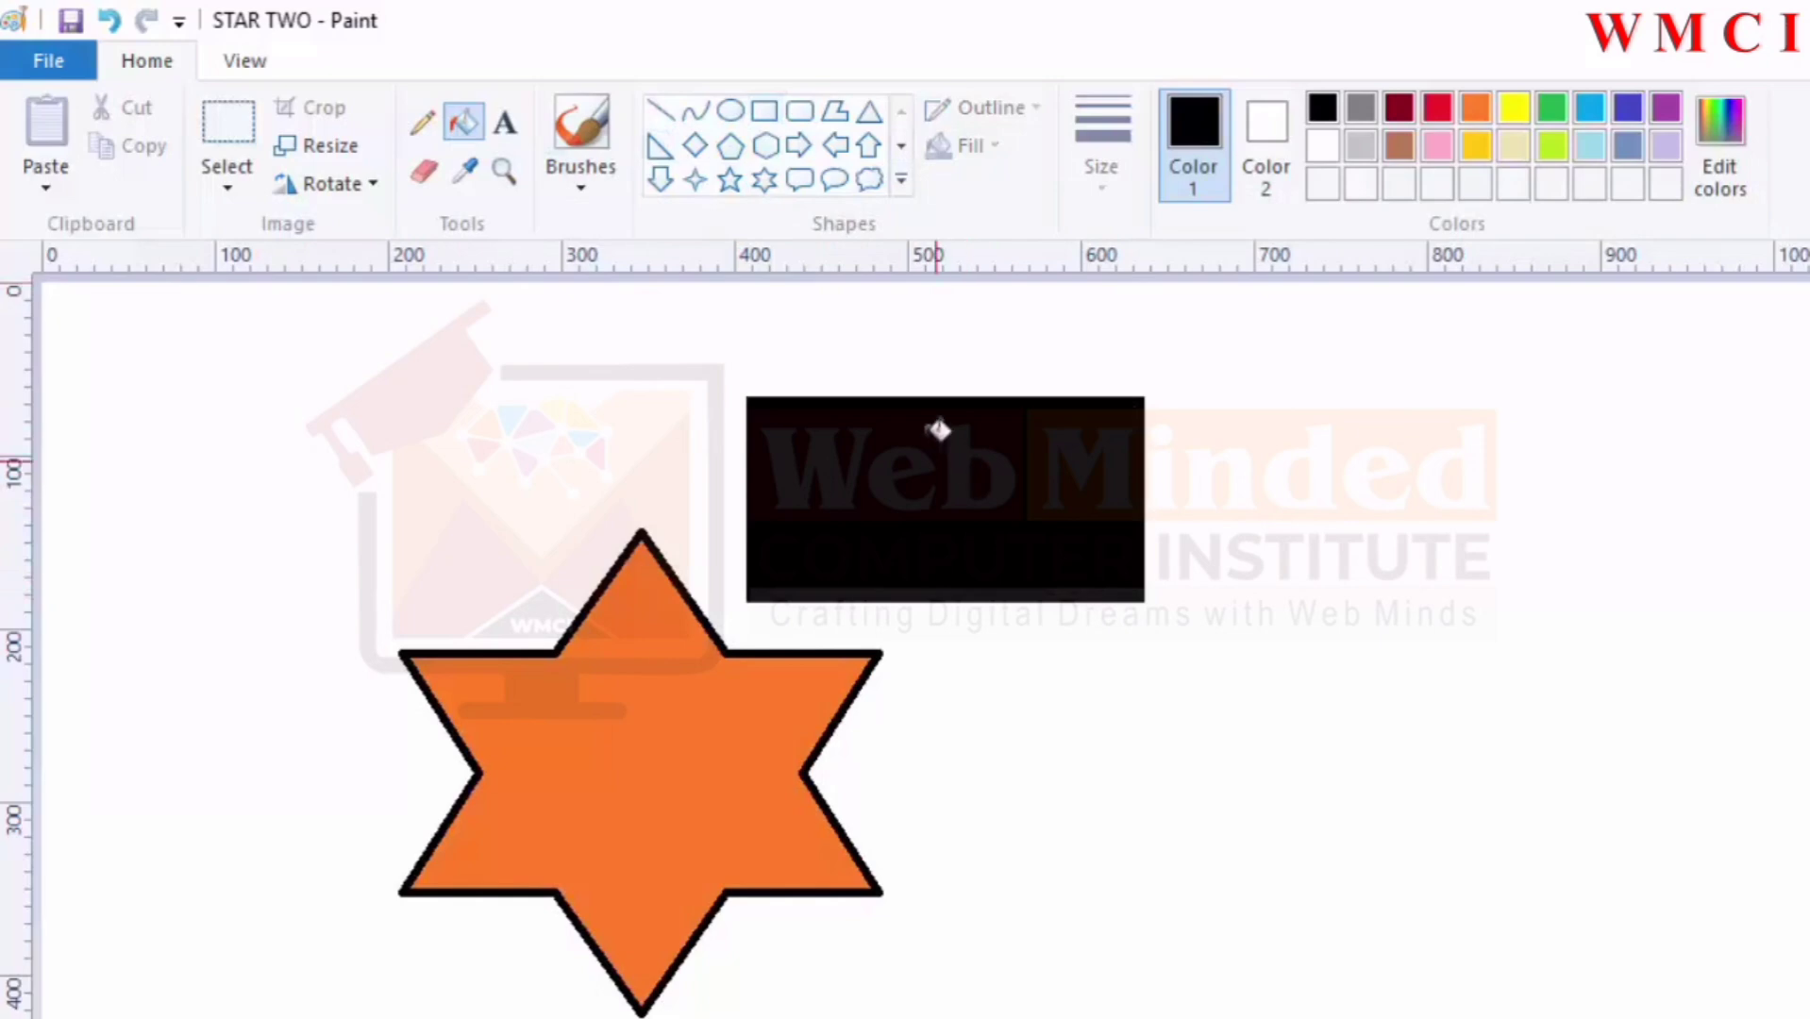
# Step: Save the modified drawing in the Pictures folder as a JPEG copy named STAR THREE
pyautogui.click(75, 54)
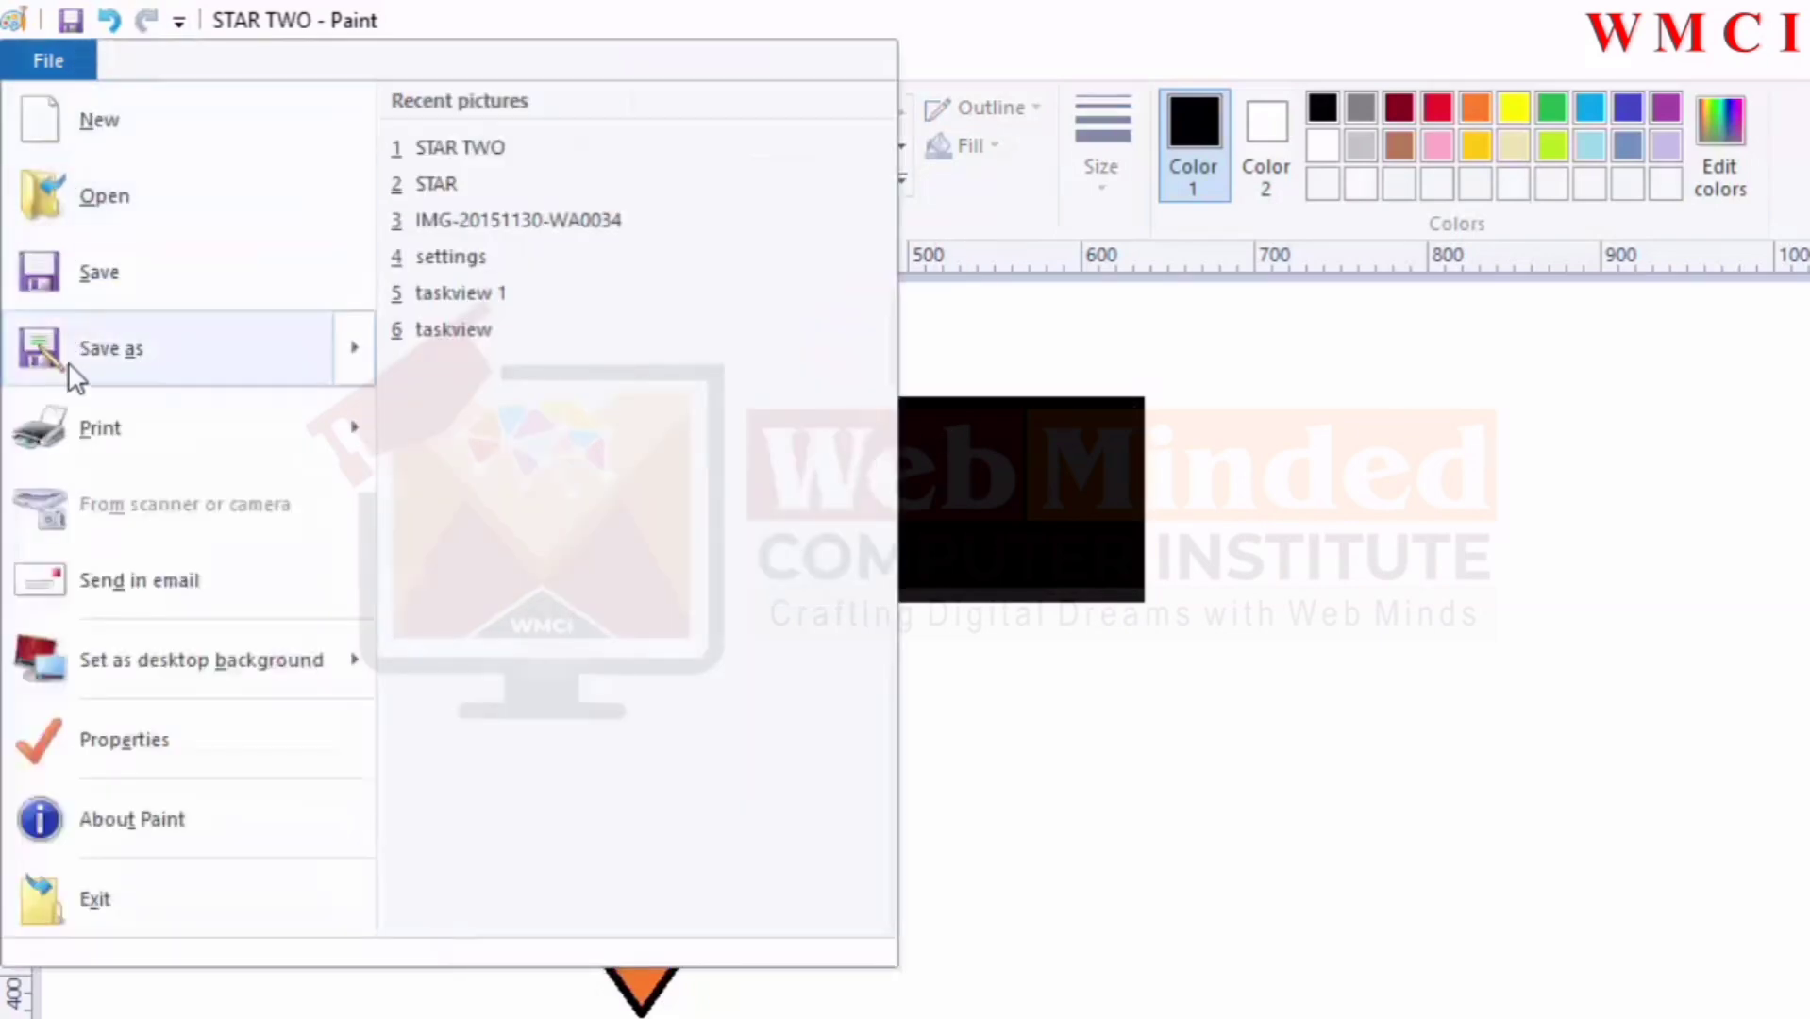
pyautogui.click(19, 354)
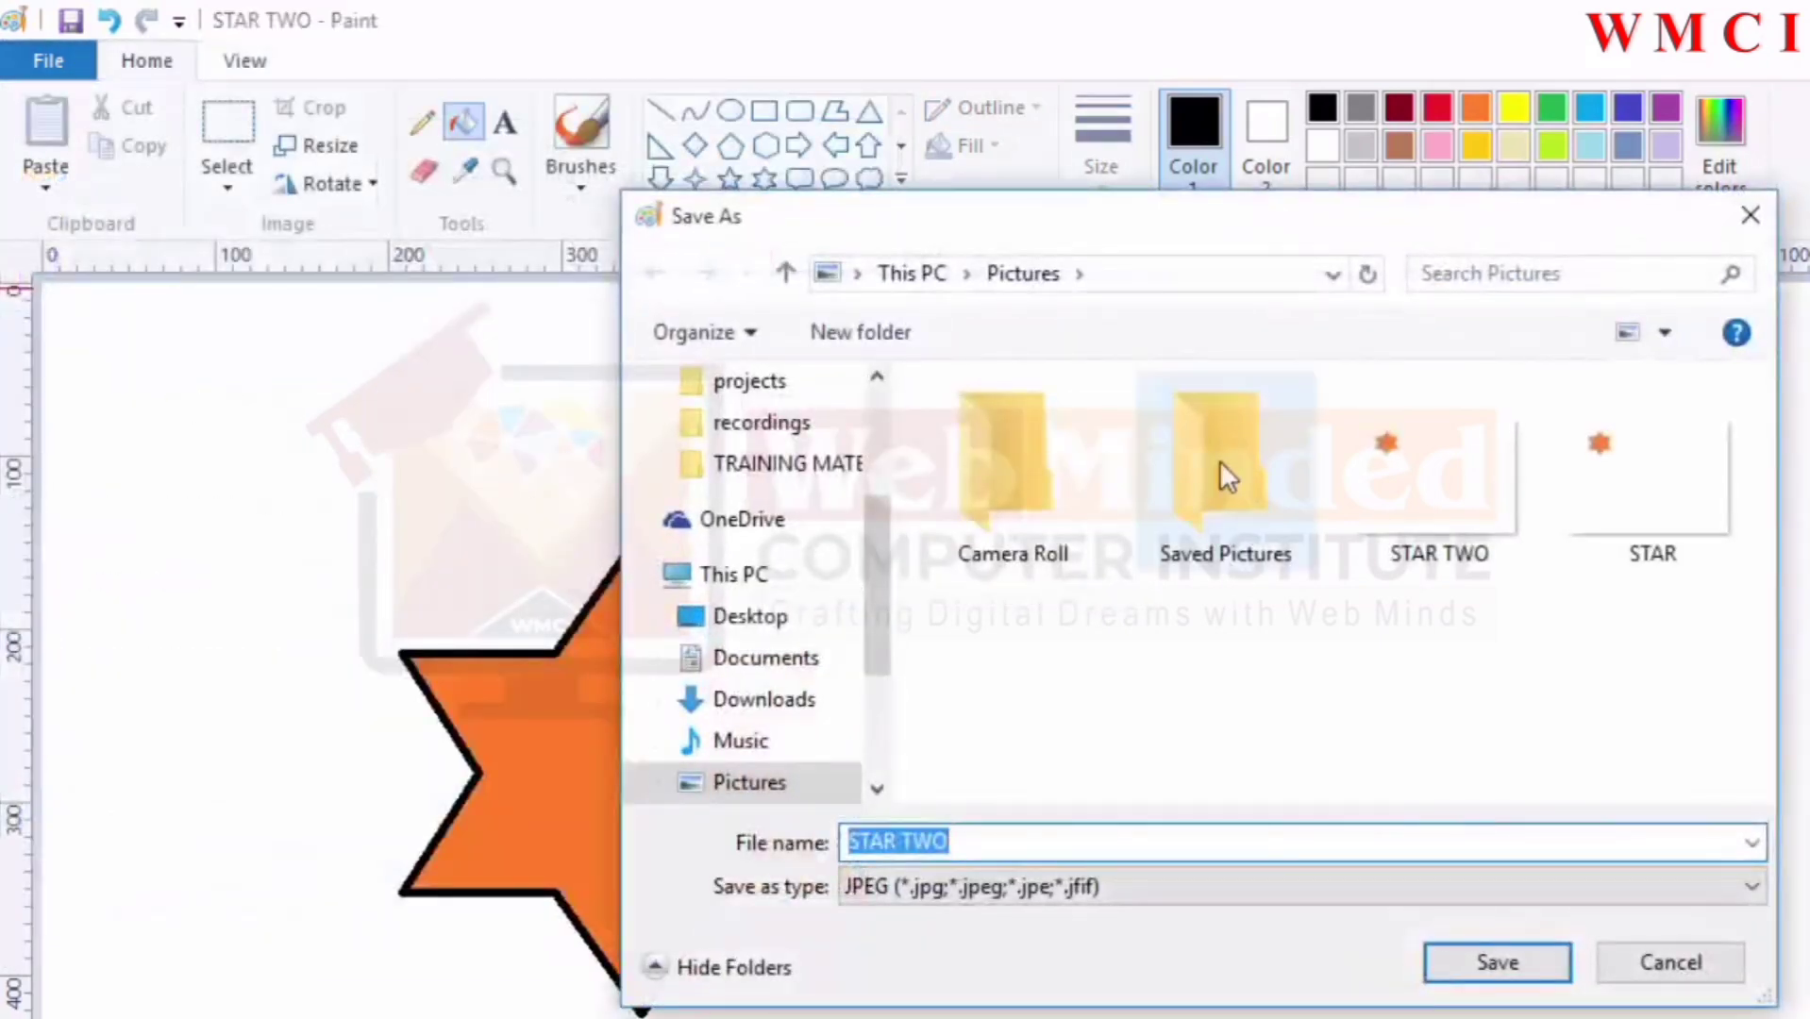
pyautogui.click(1015, 842)
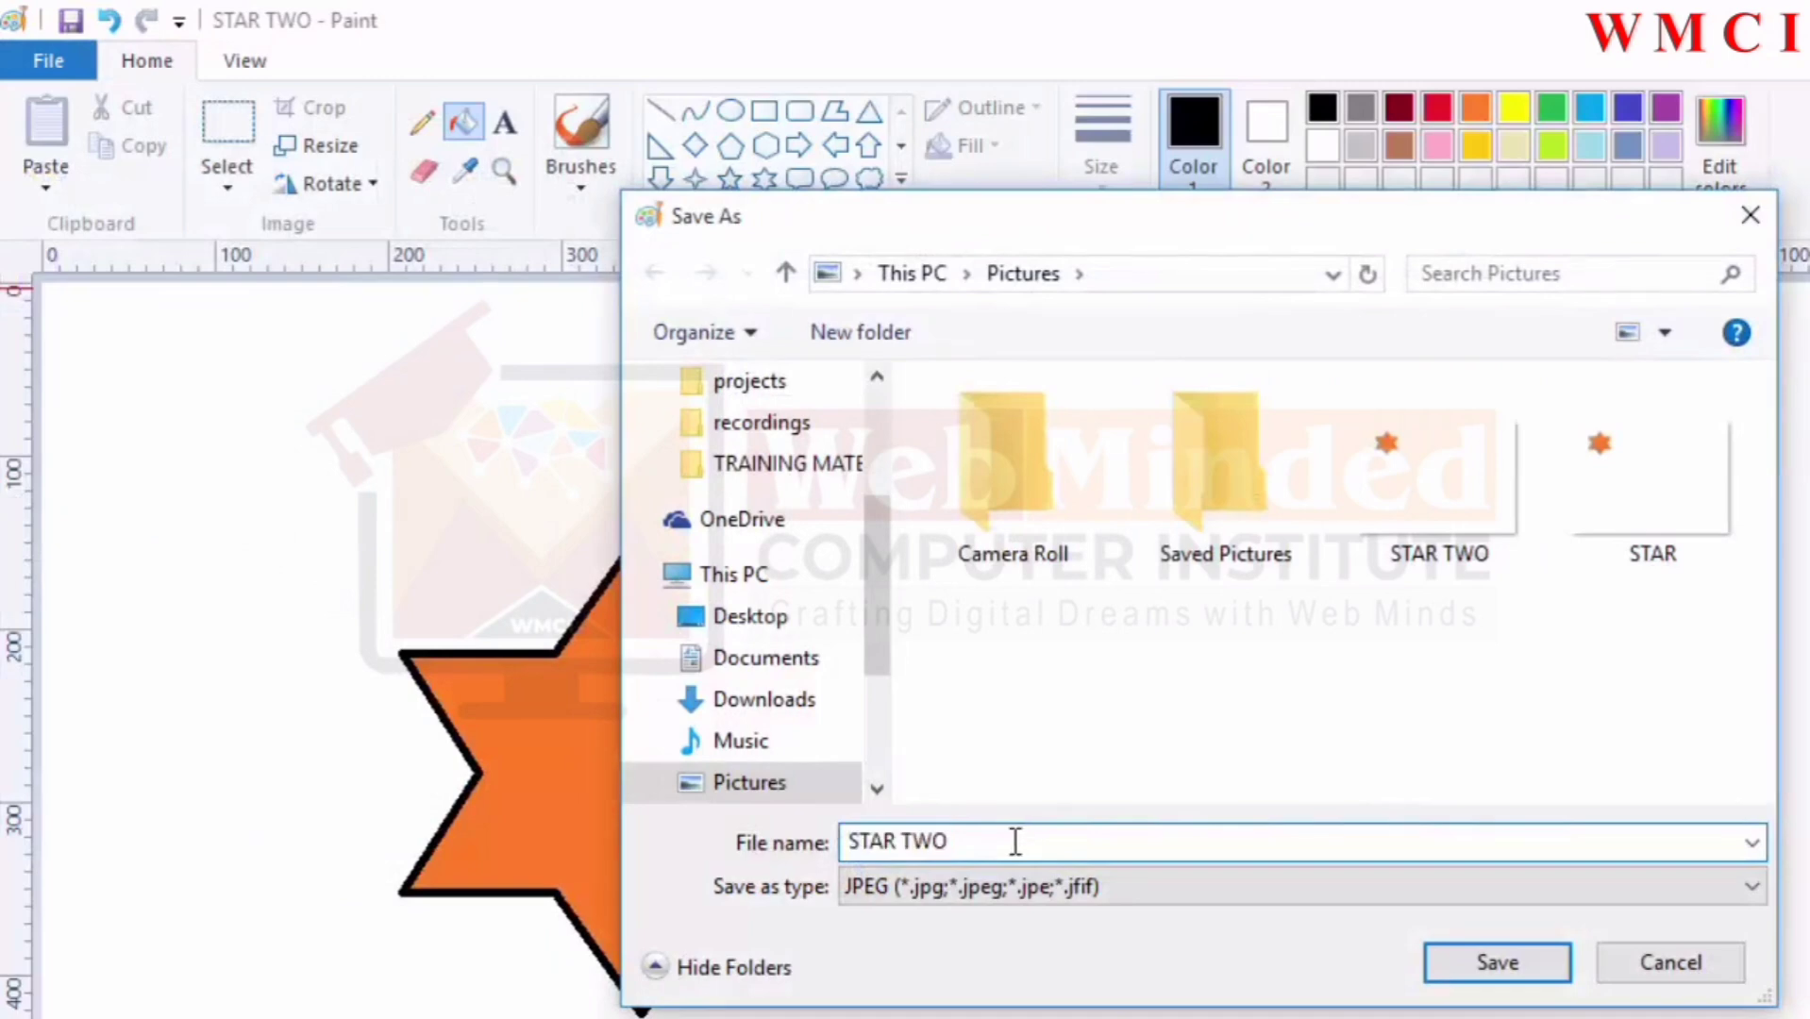
pyautogui.moveTo(1016, 842); pyautogui.dragTo(918, 830)
pyautogui.write('THREE')
pyautogui.click(1489, 962)
# Step: View the saved star pictures in the Open dialog and dismiss it without opening a file
pyautogui.click(46, 68)
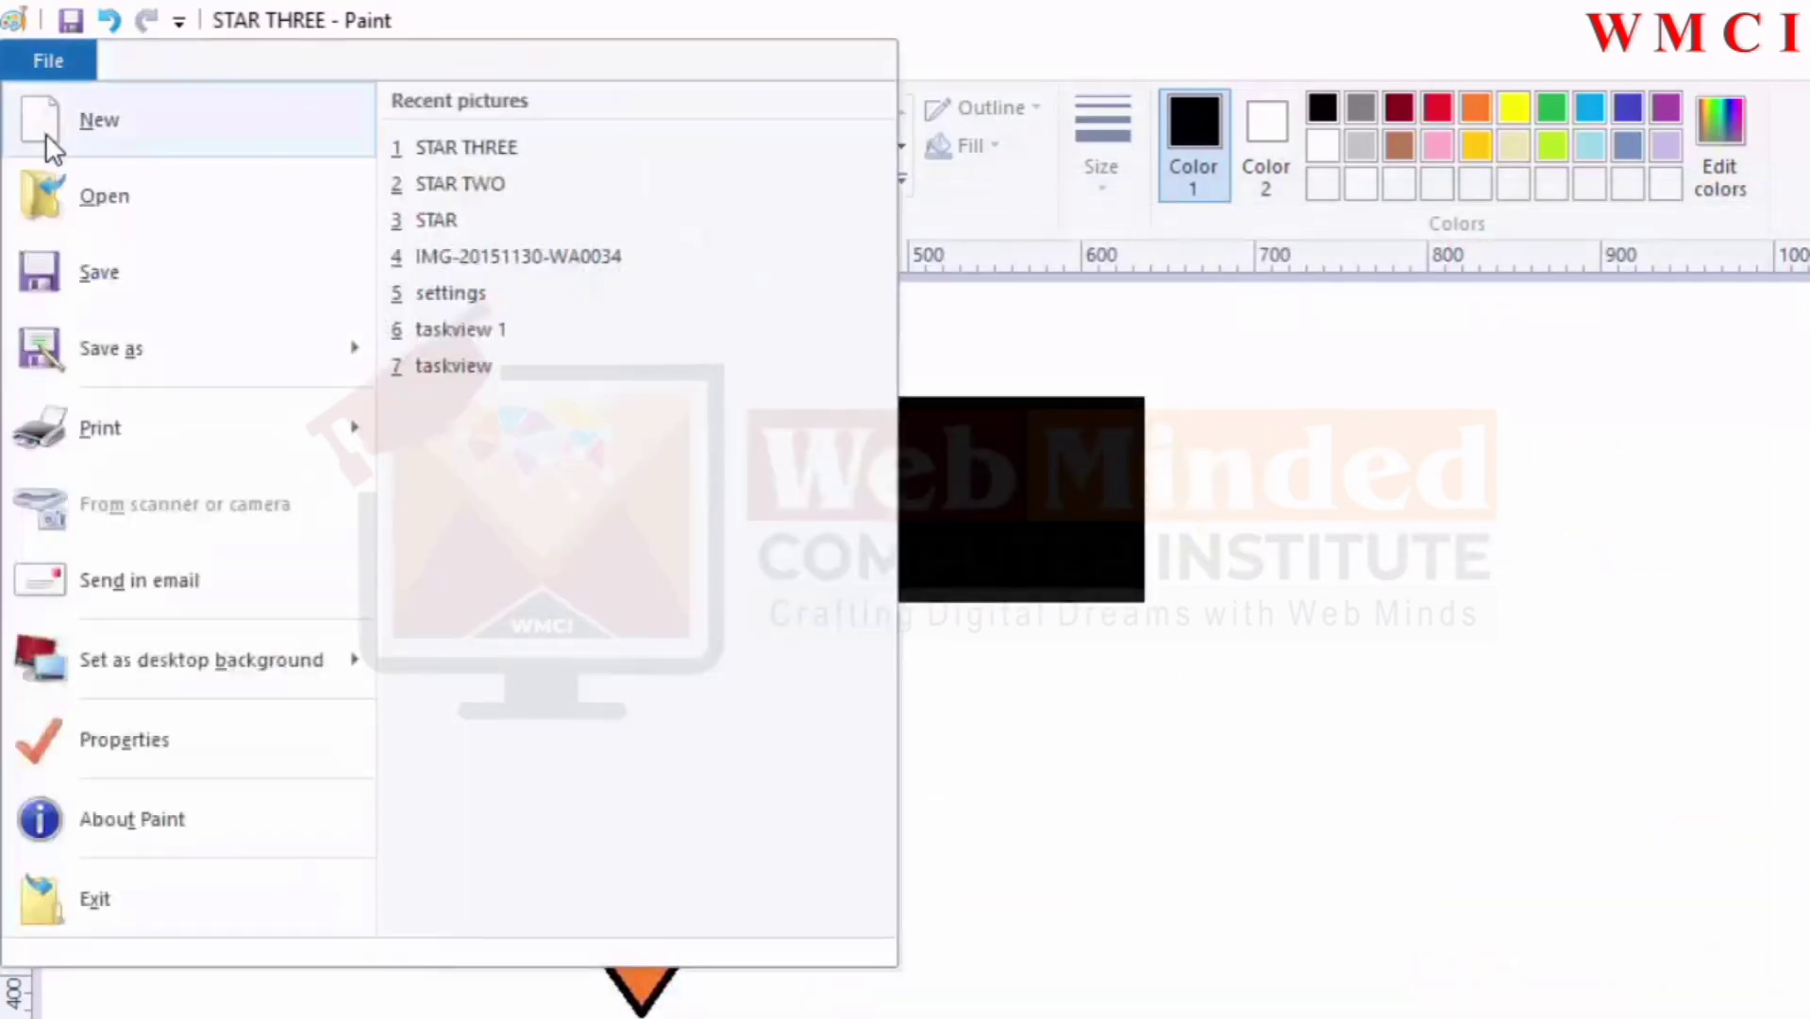
pyautogui.click(52, 195)
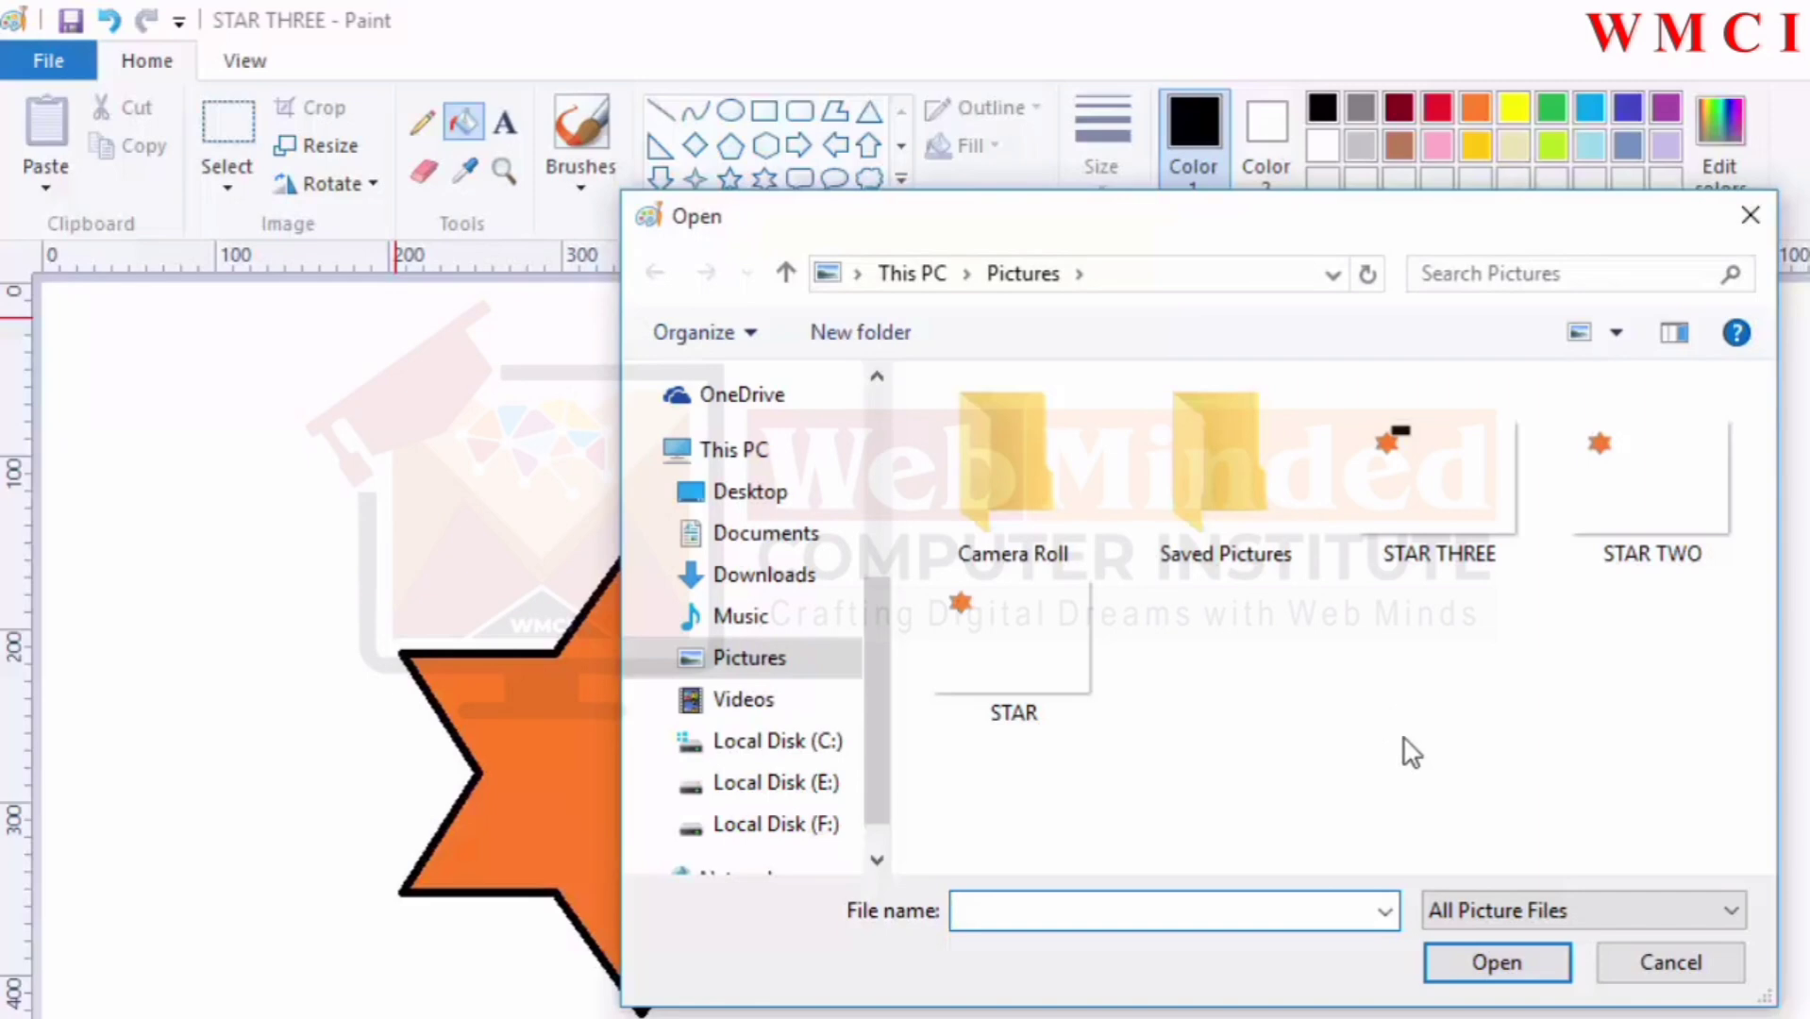
pyautogui.click(1667, 963)
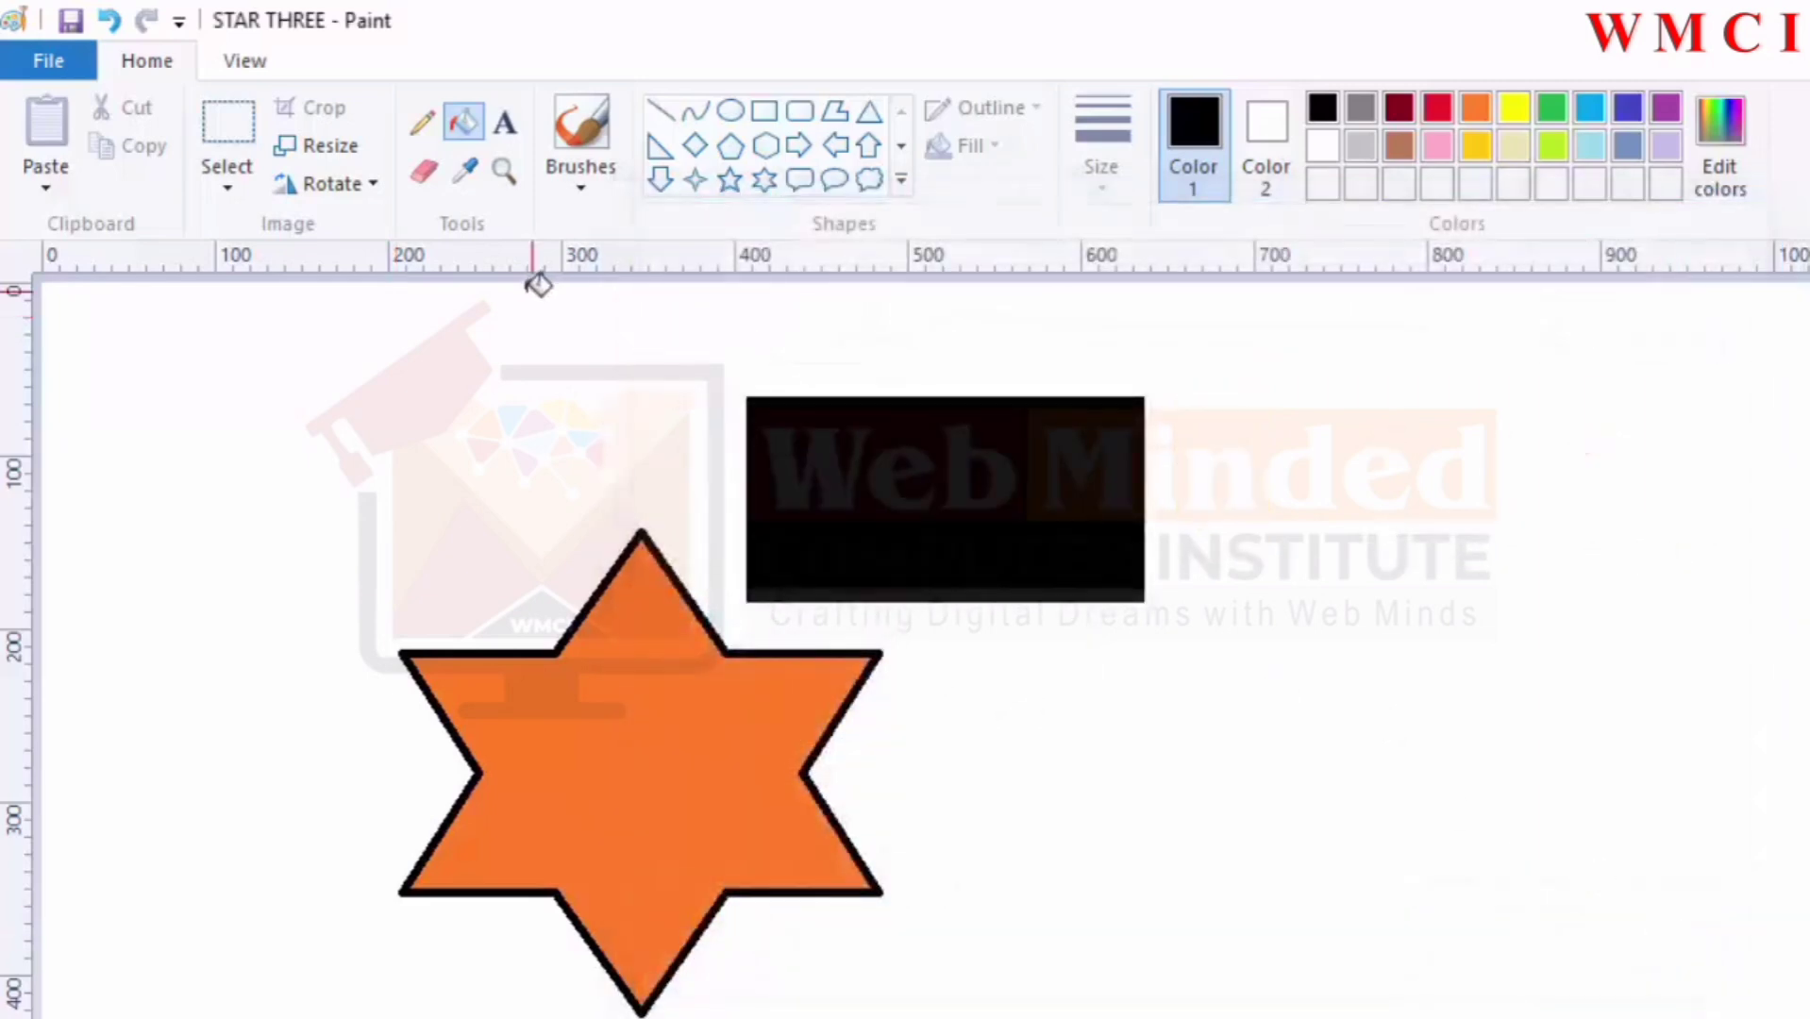
# Step: Open the print settings, select Microsoft XPS Document Writer as the printer, and cancel without printing
pyautogui.click(81, 64)
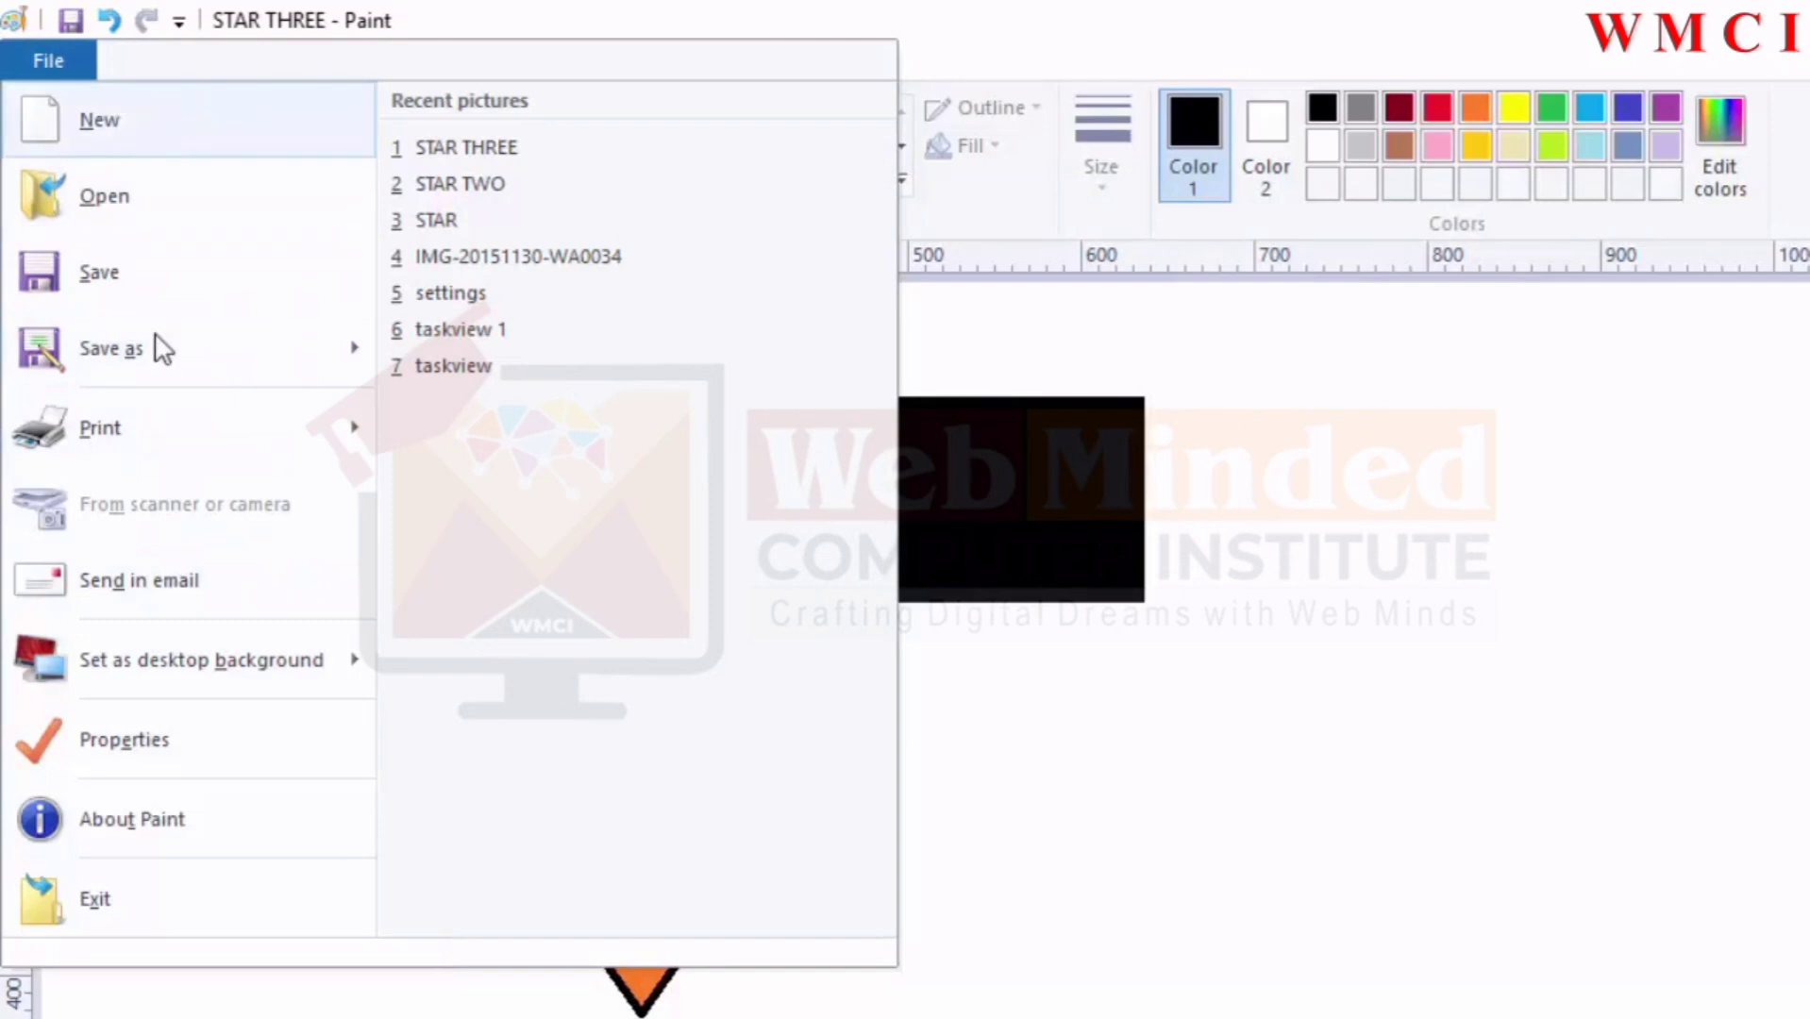
pyautogui.moveTo(109, 420)
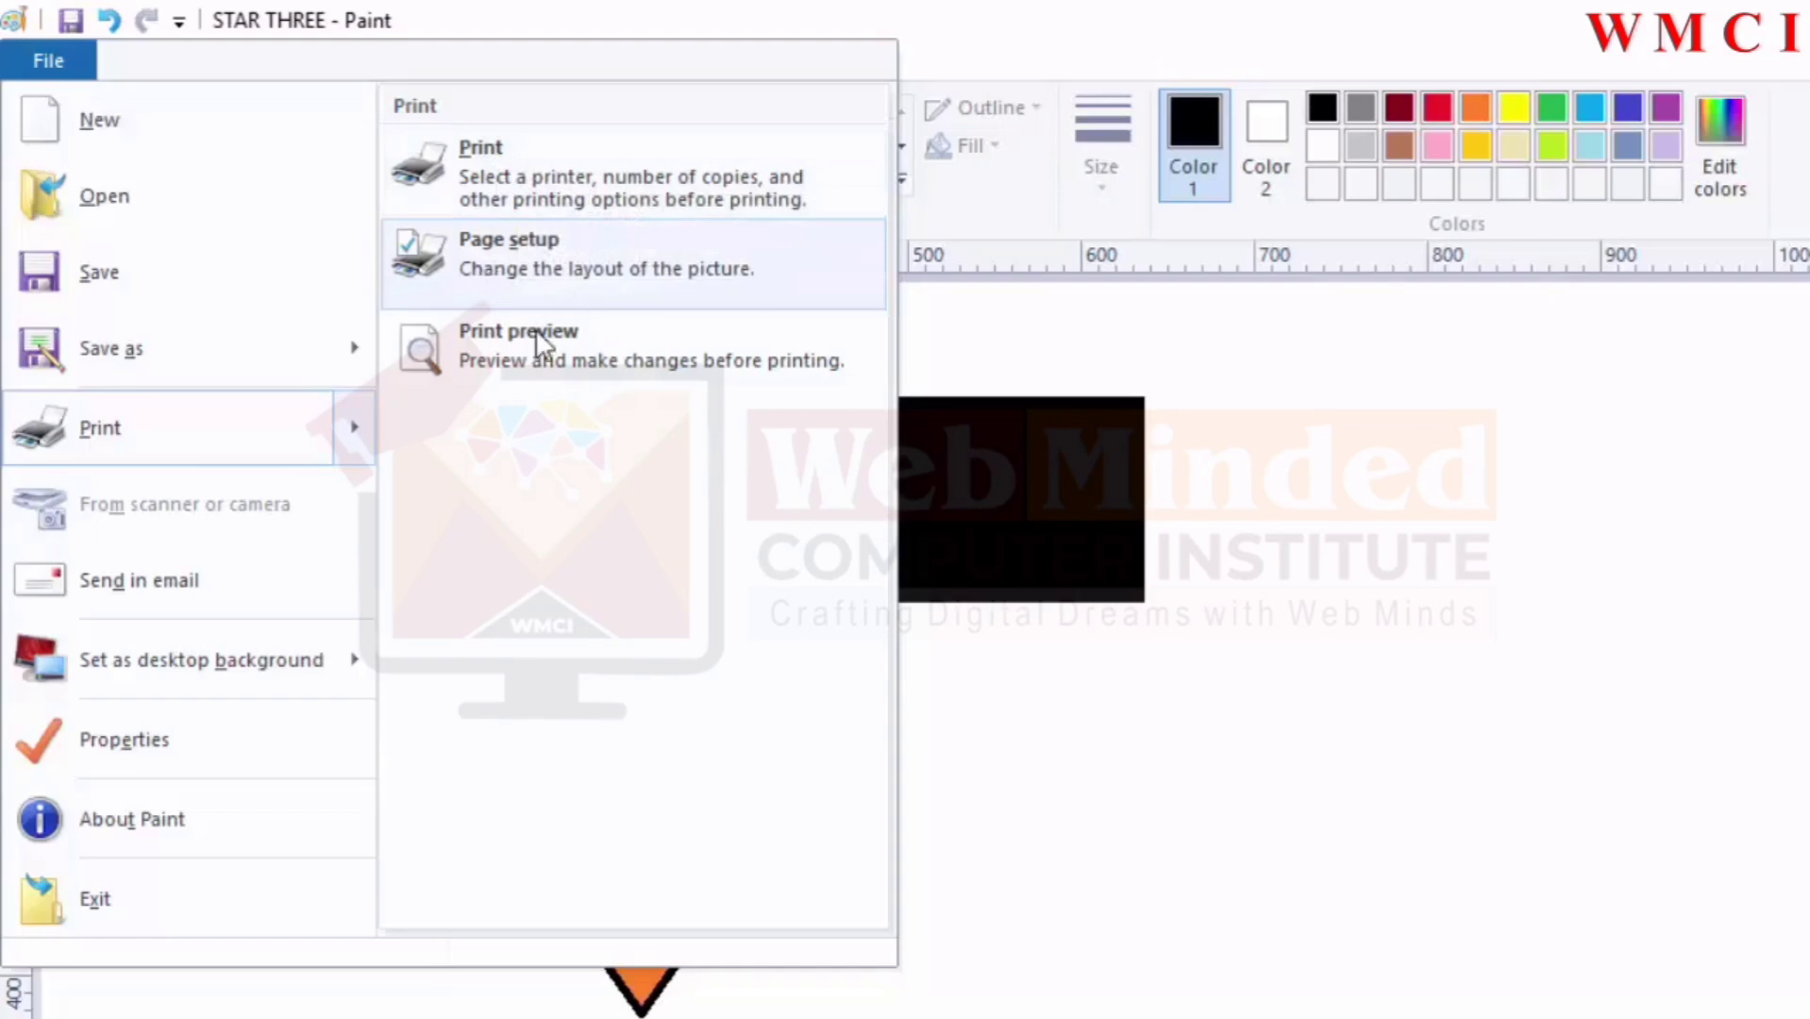
pyautogui.click(565, 176)
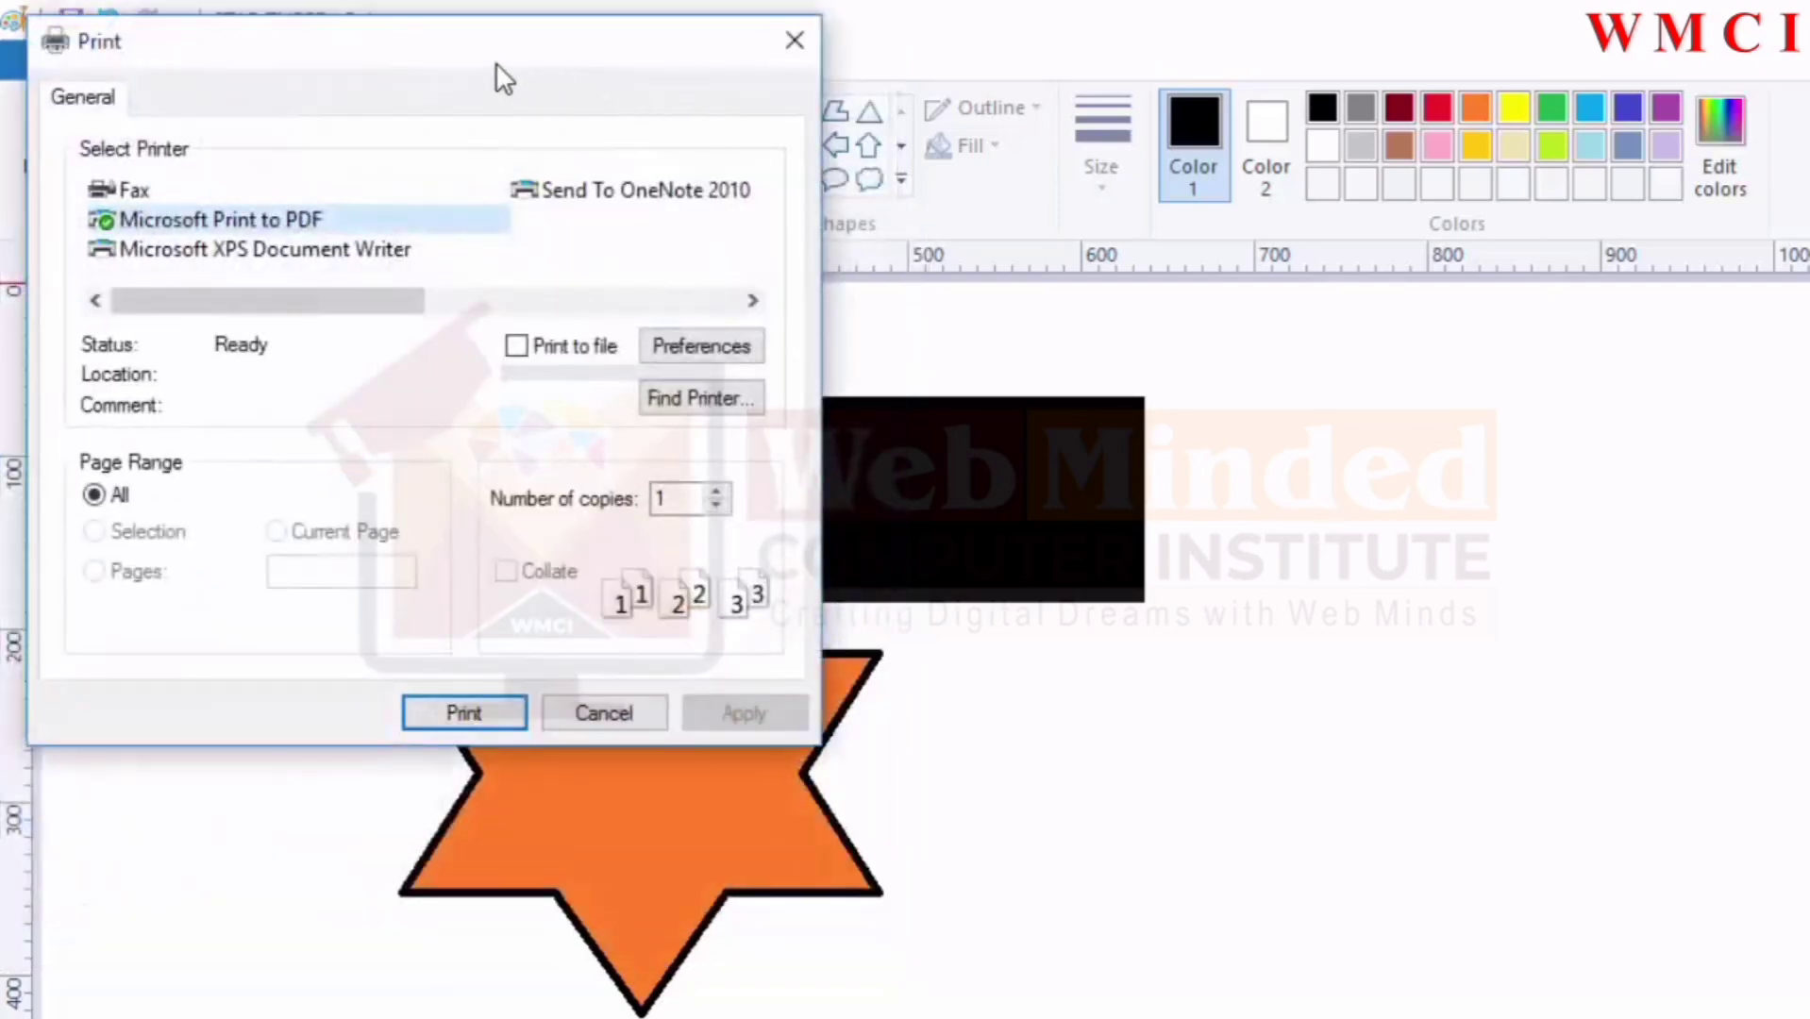
pyautogui.moveTo(495, 63)
pyautogui.mouseDown()
pyautogui.moveTo(768, 173)
pyautogui.moveTo(1042, 238)
pyautogui.mouseUp()
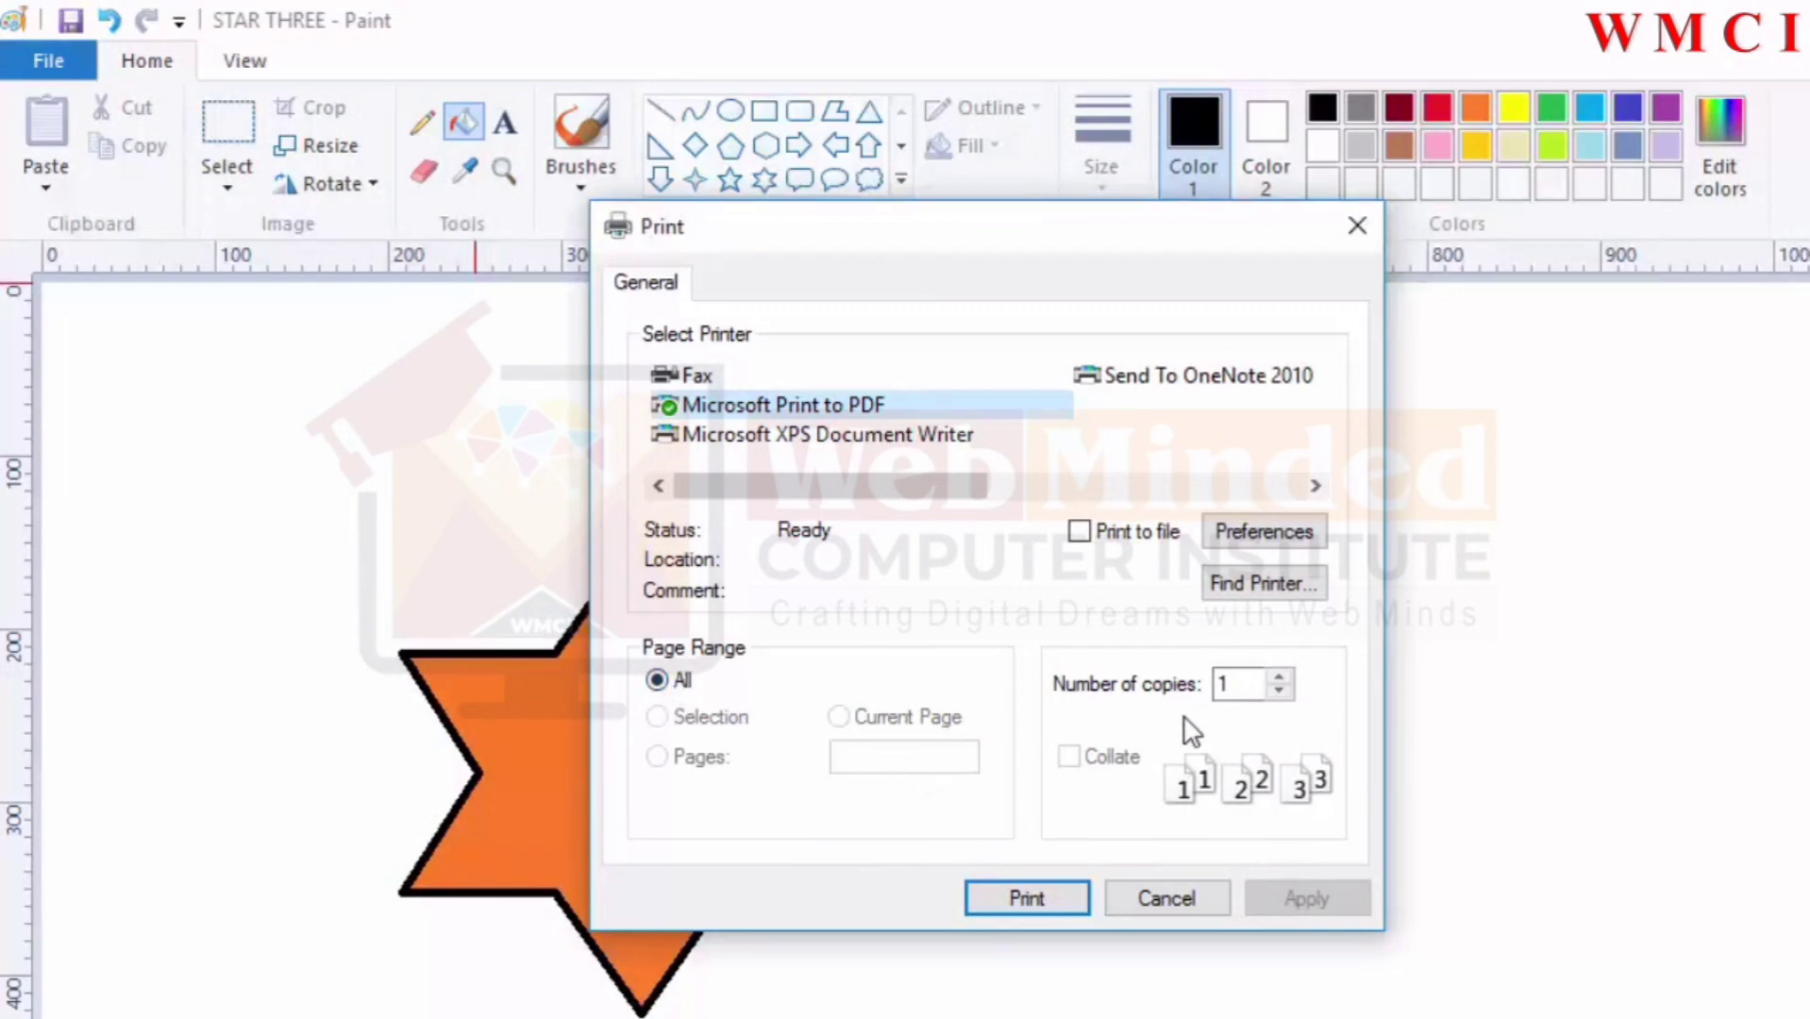
pyautogui.click(1281, 676)
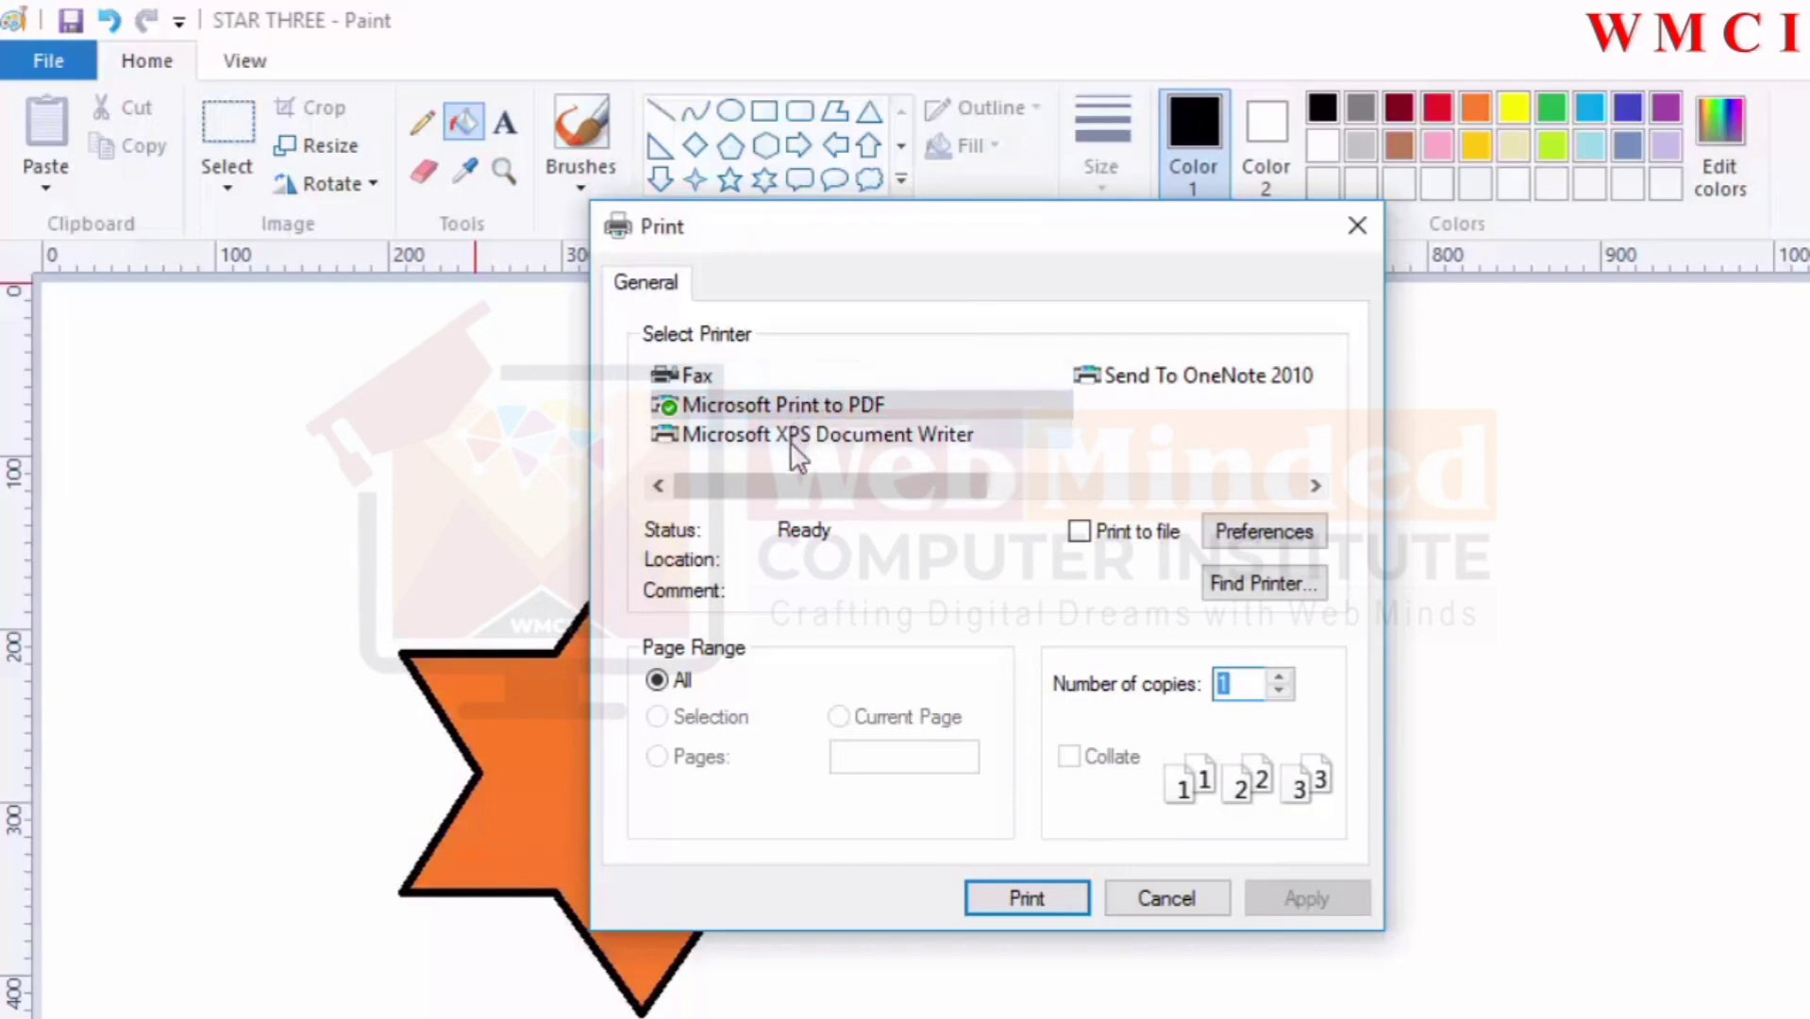
pyautogui.click(833, 440)
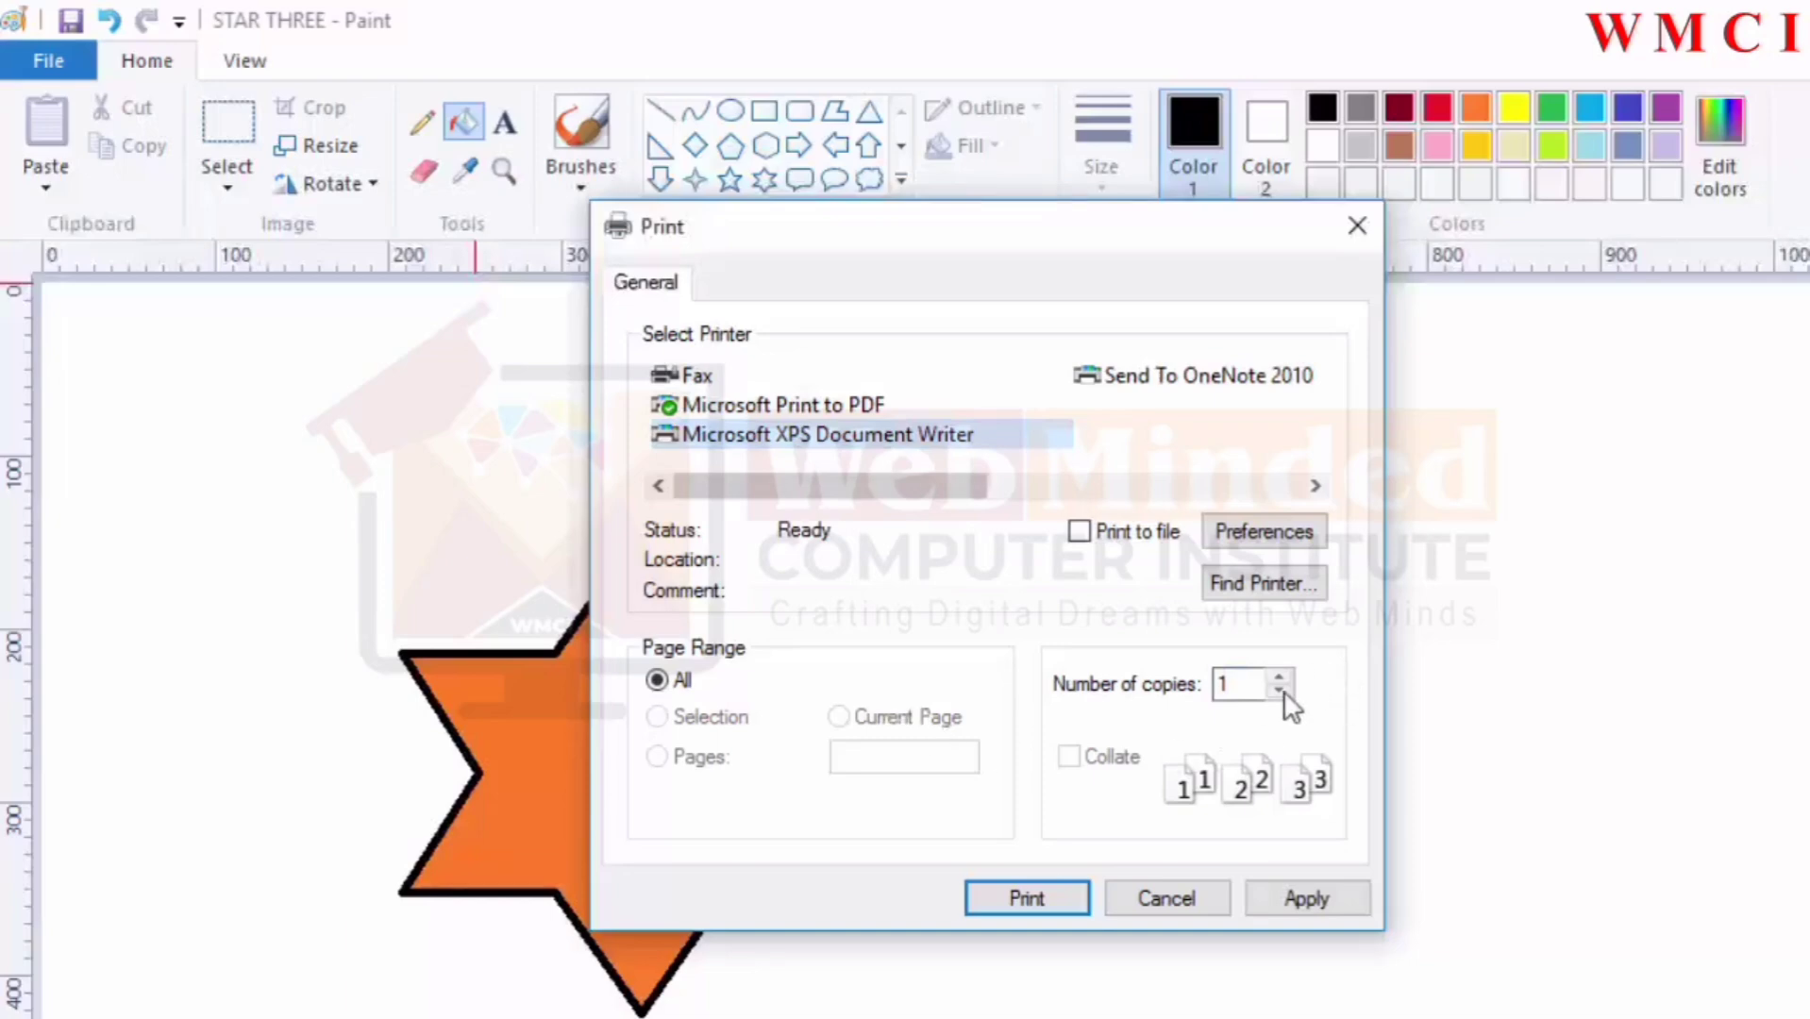
pyautogui.click(1160, 893)
# Step: Open the page setup for printing and set the paper size to A4
pyautogui.click(30, 64)
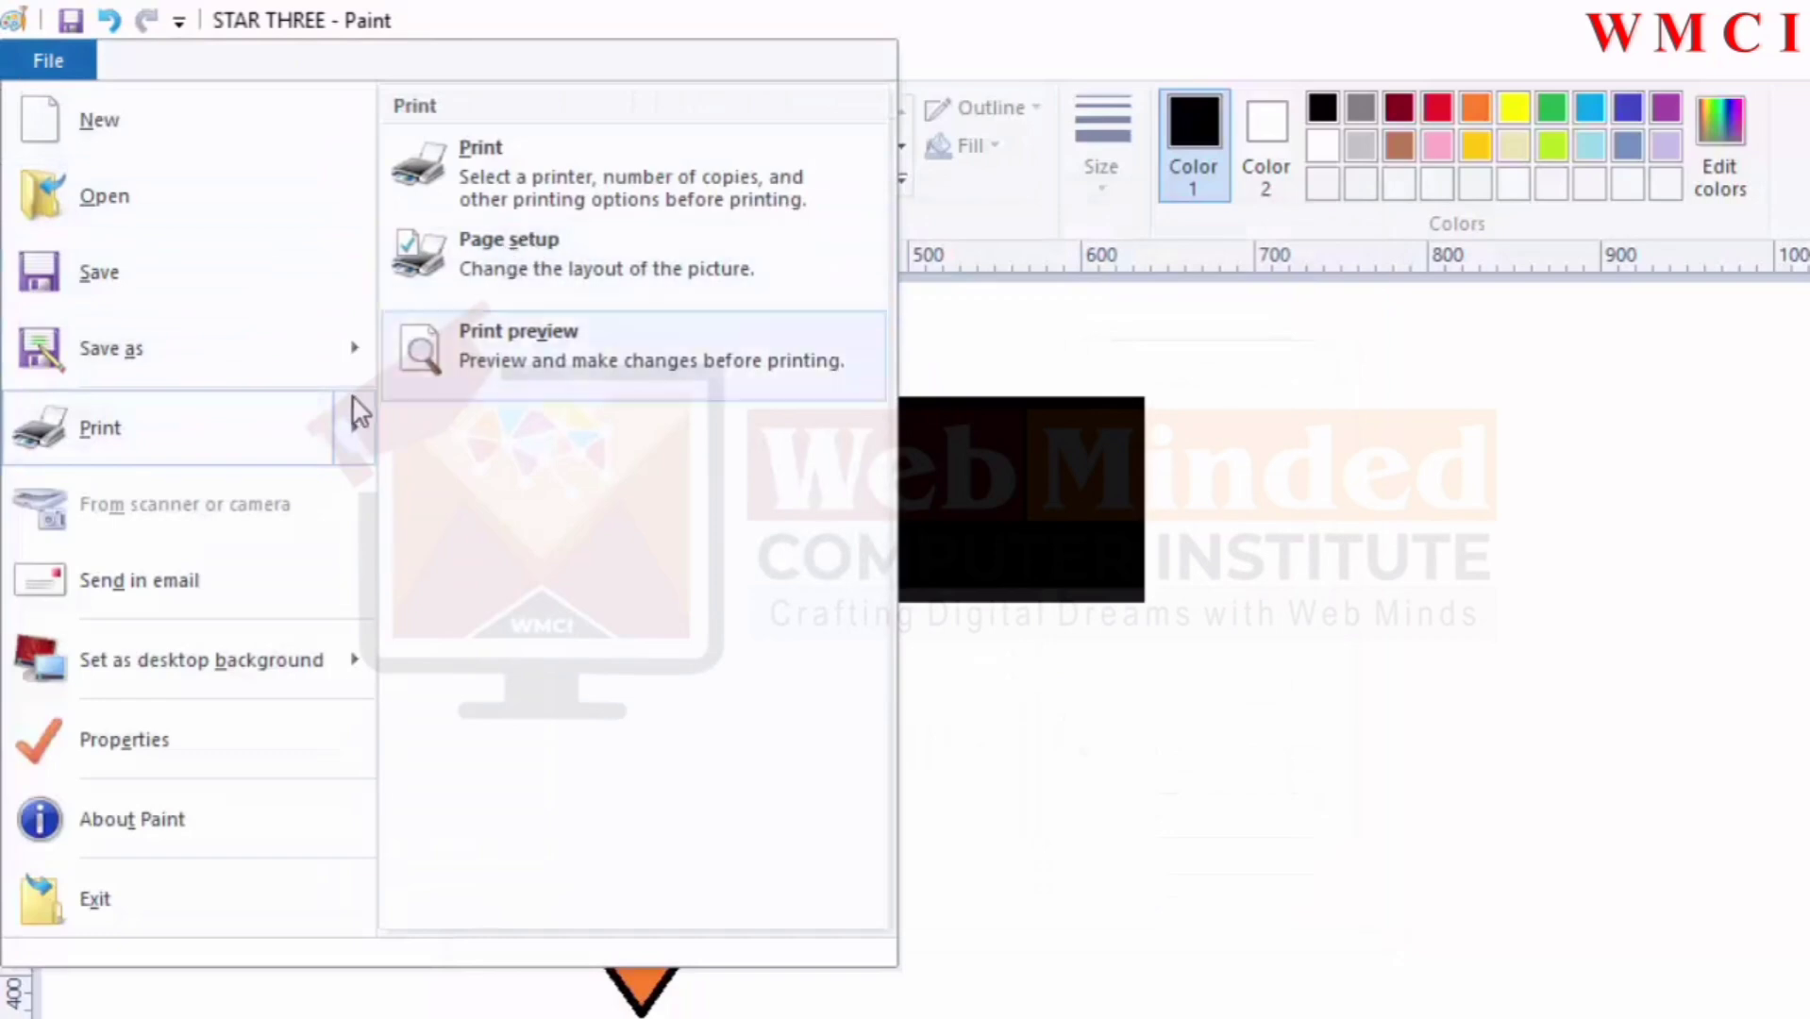
pyautogui.click(472, 266)
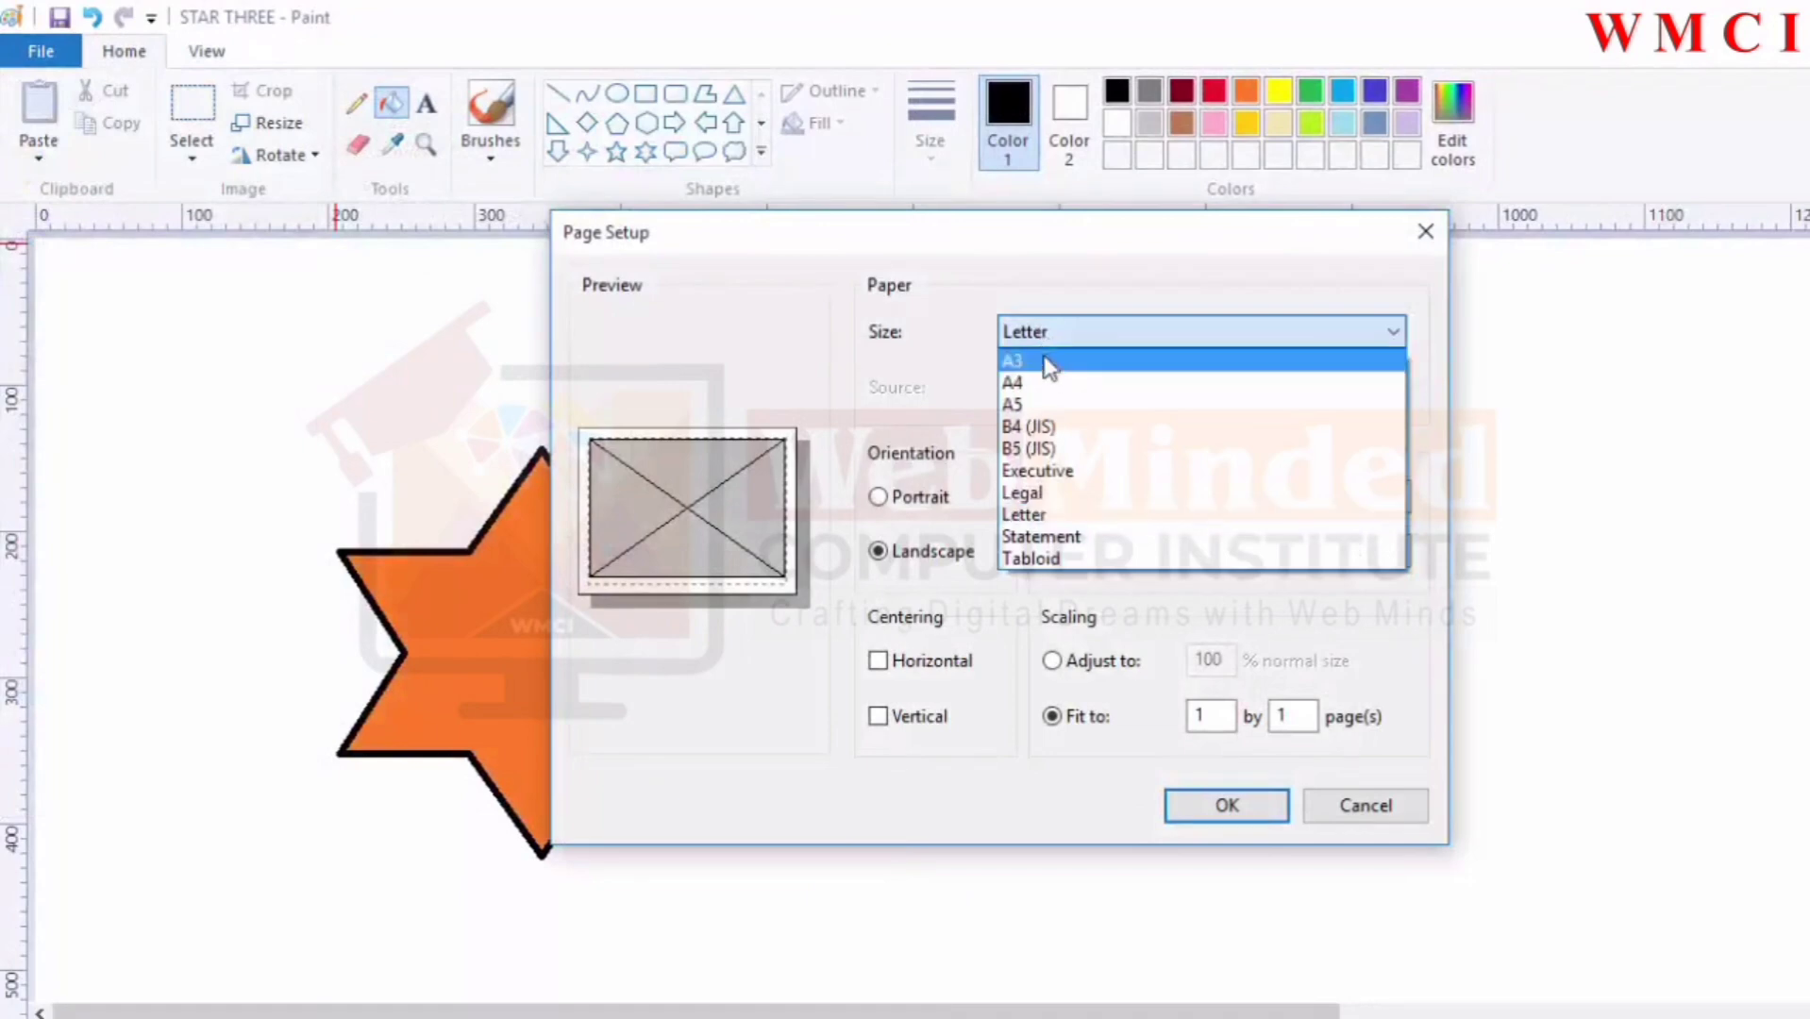
pyautogui.click(1043, 387)
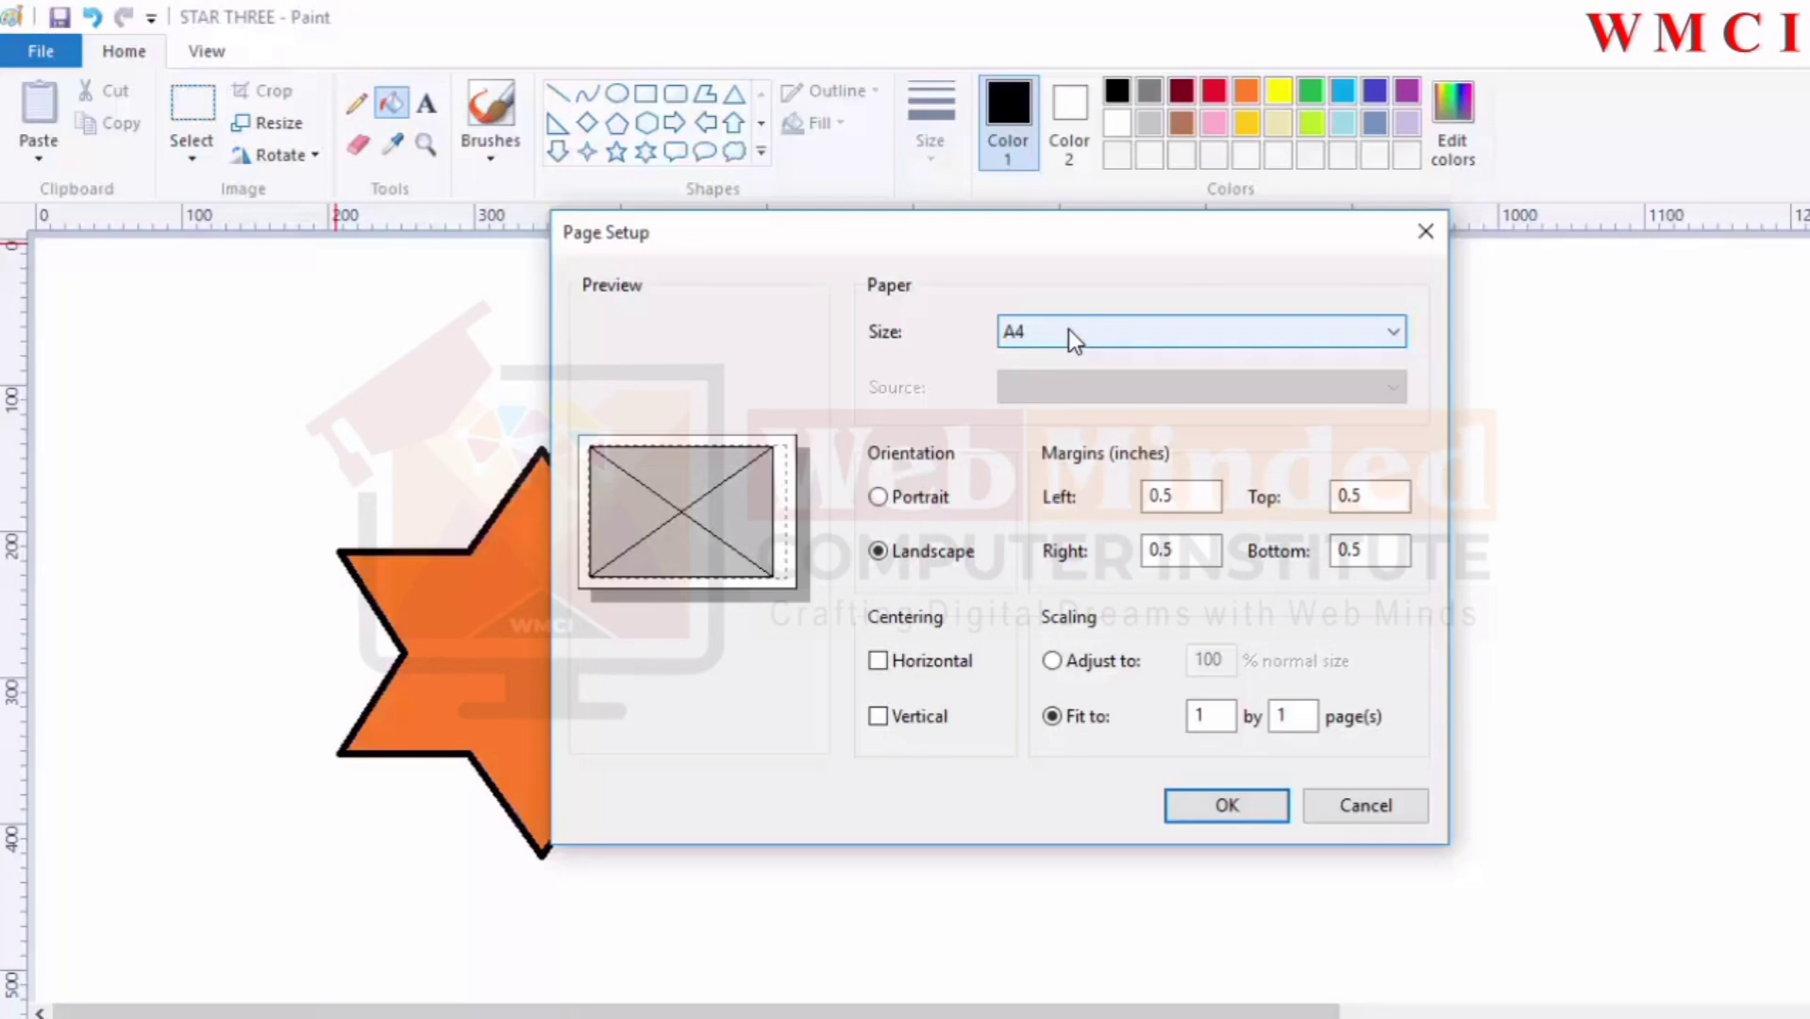
# Step: Try the Legal and A3 paper sizes in the page setup
pyautogui.click(1068, 329)
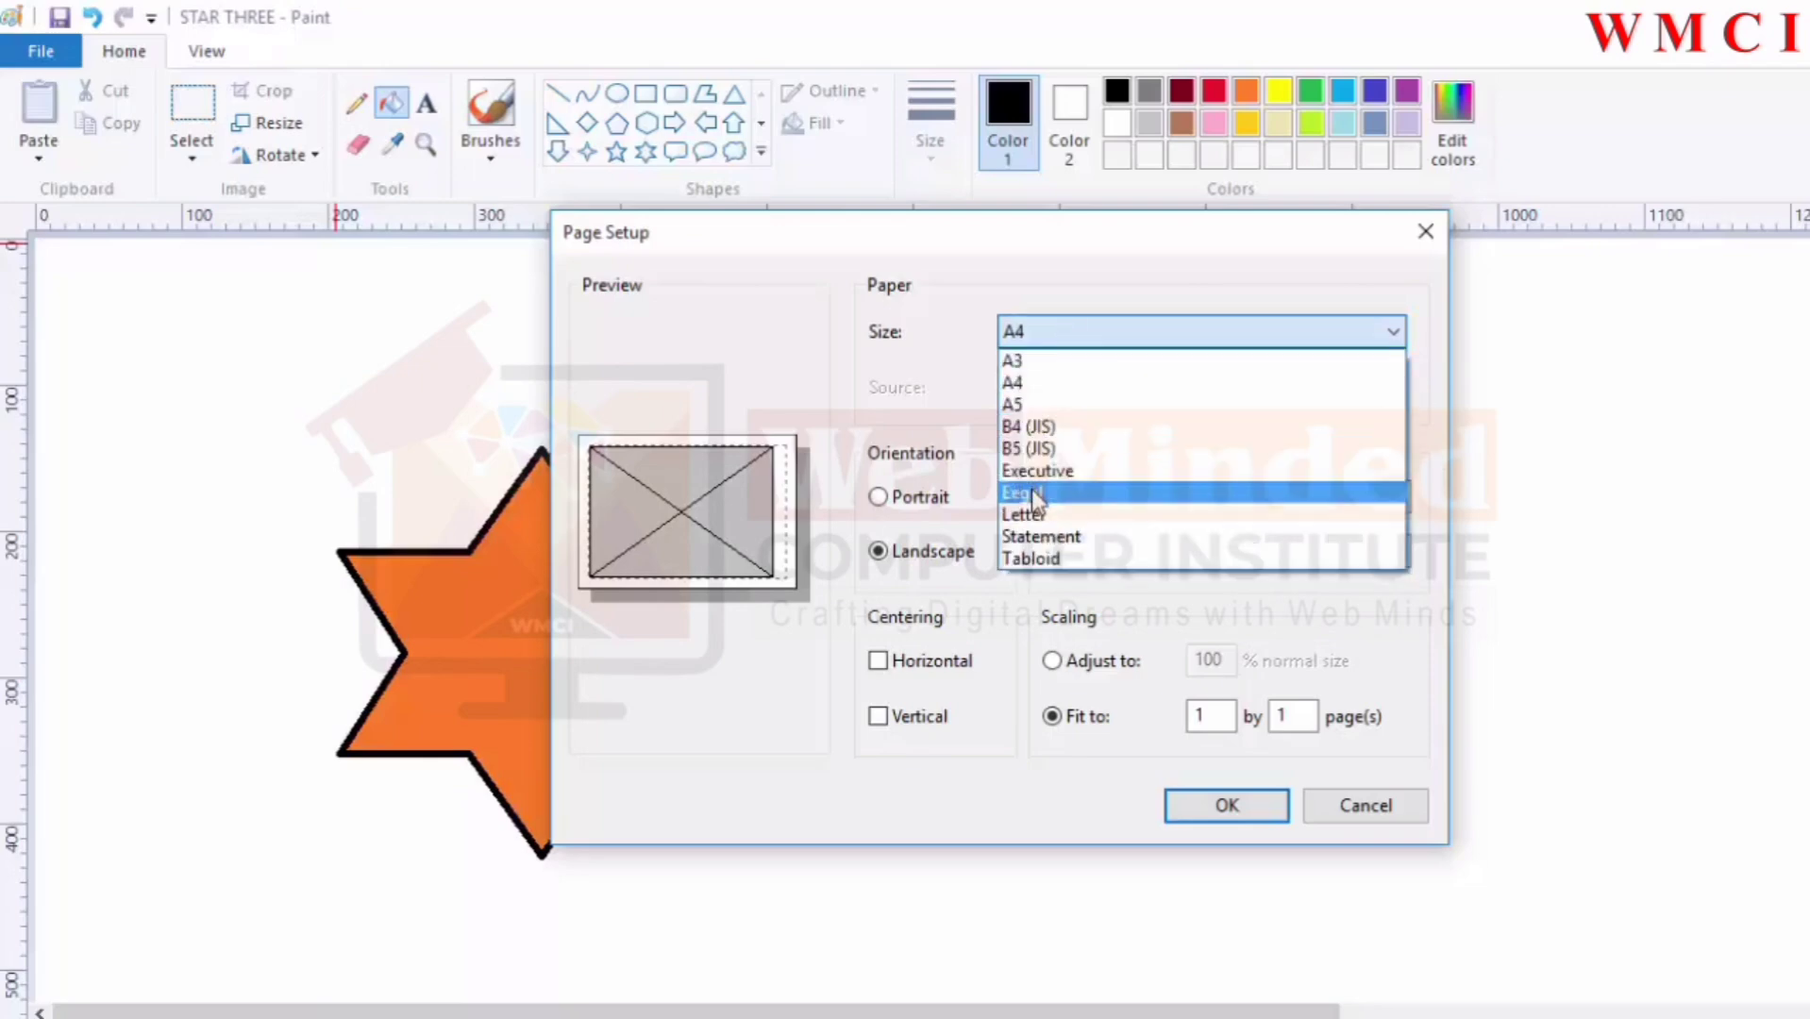
pyautogui.click(1031, 489)
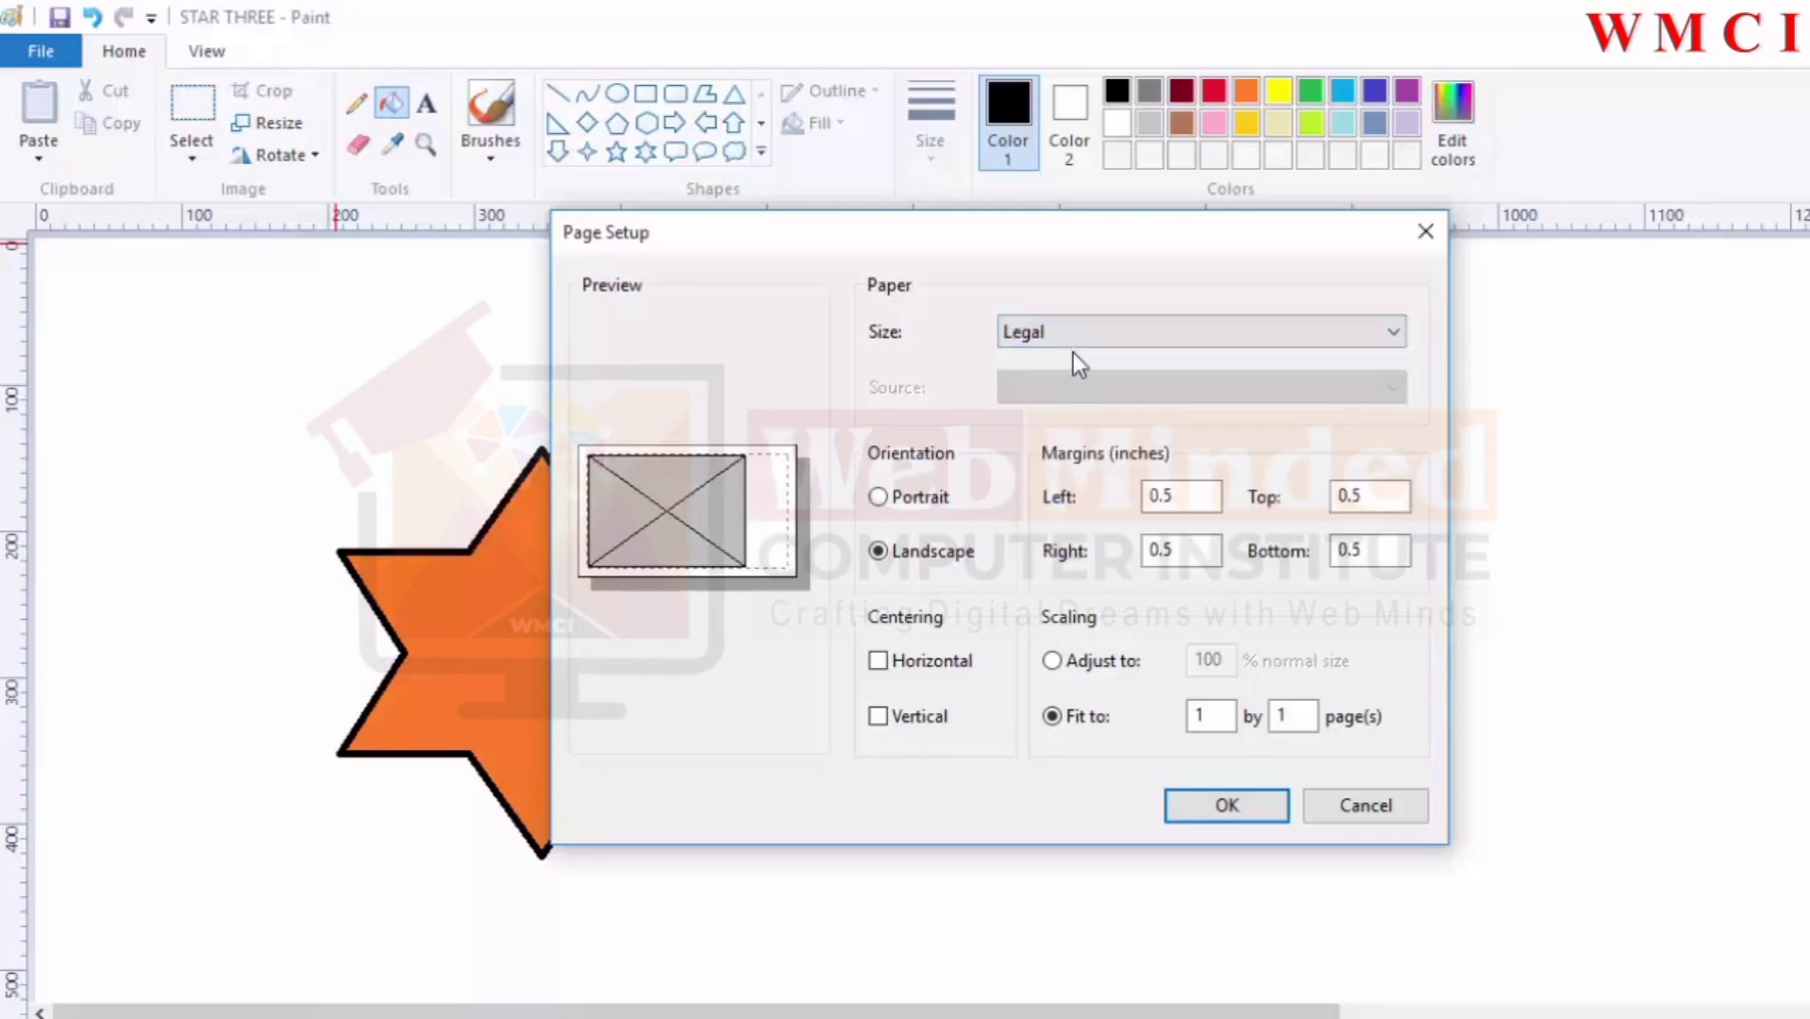
pyautogui.click(1076, 329)
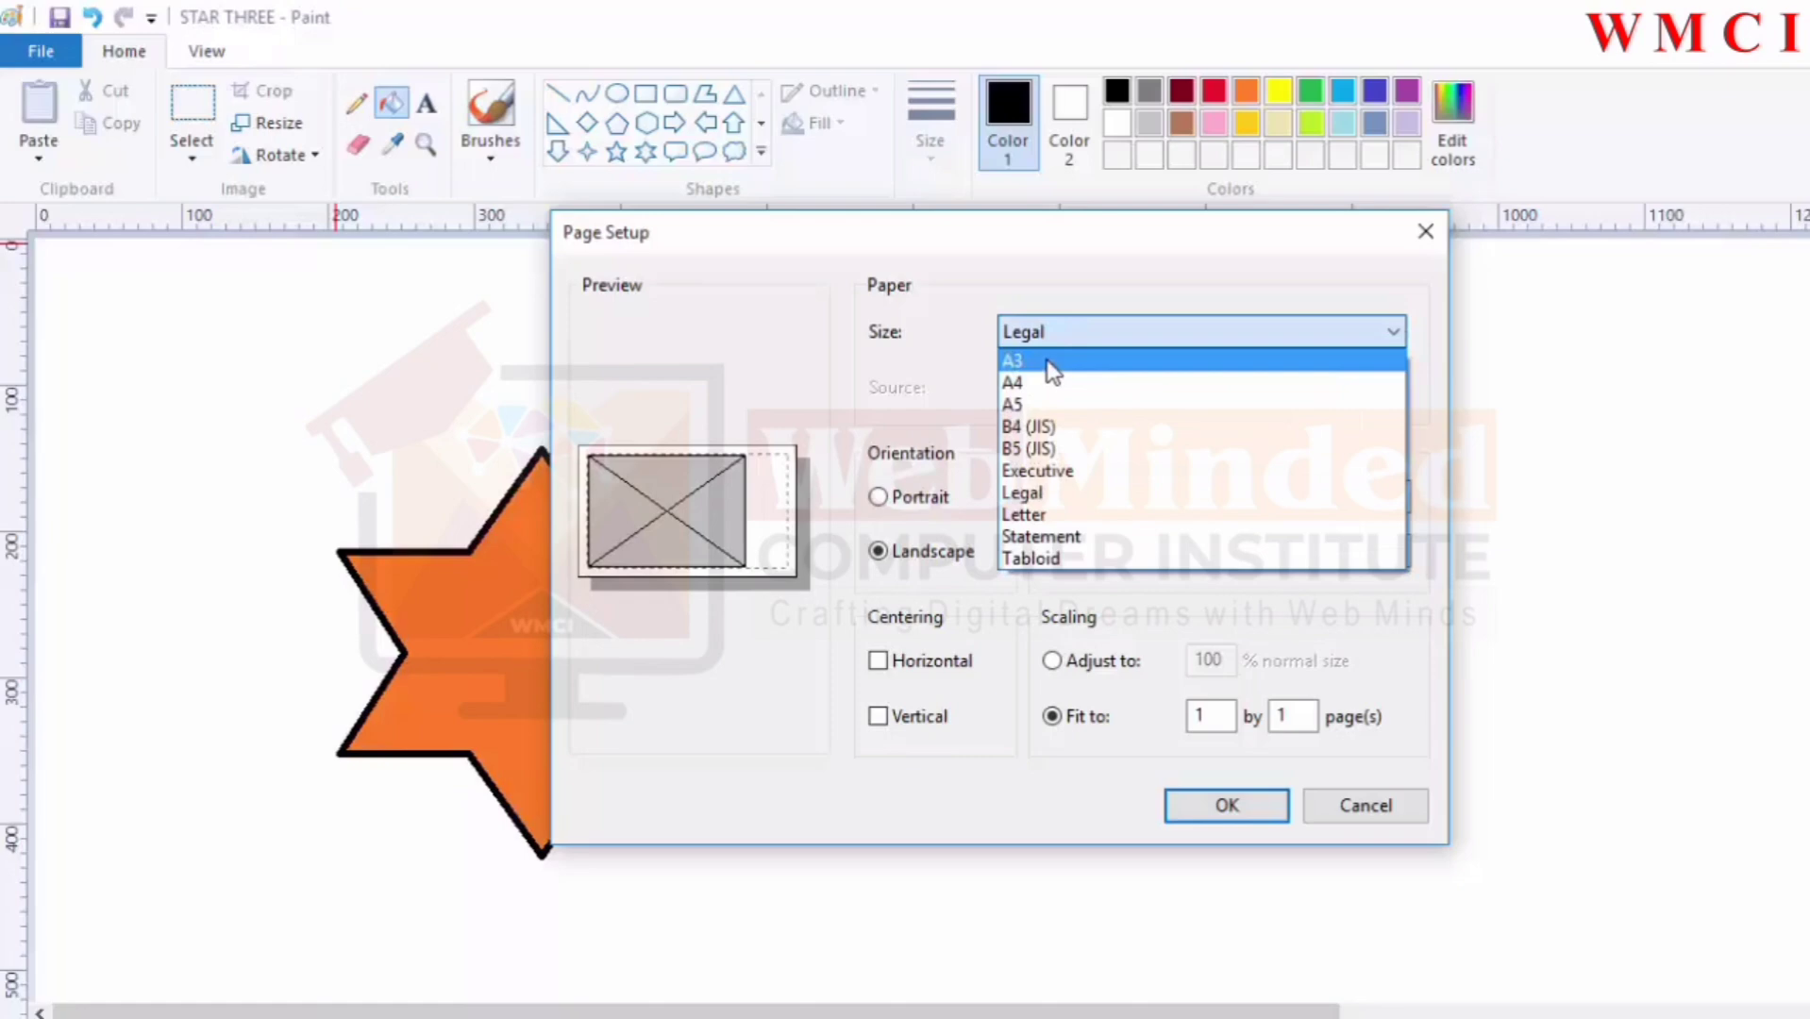
pyautogui.click(1048, 360)
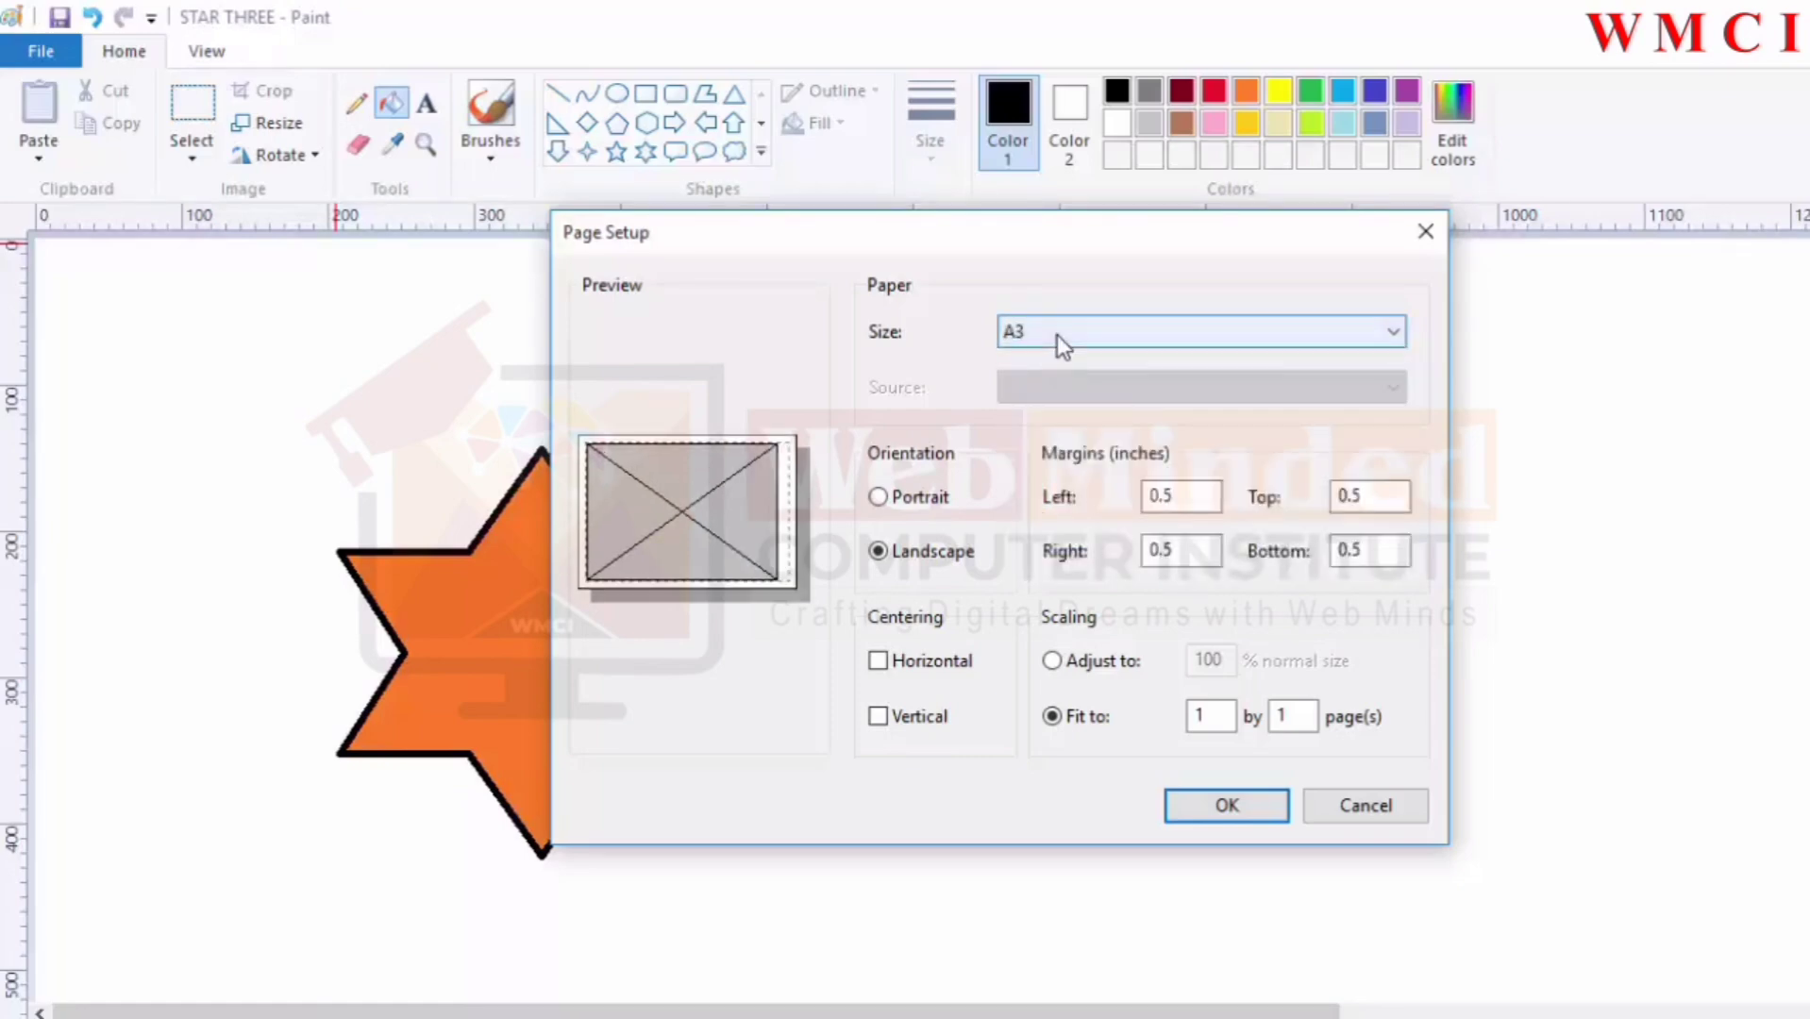
# Step: Set the paper size to A5 and the page orientation to Portrait
pyautogui.click(1057, 335)
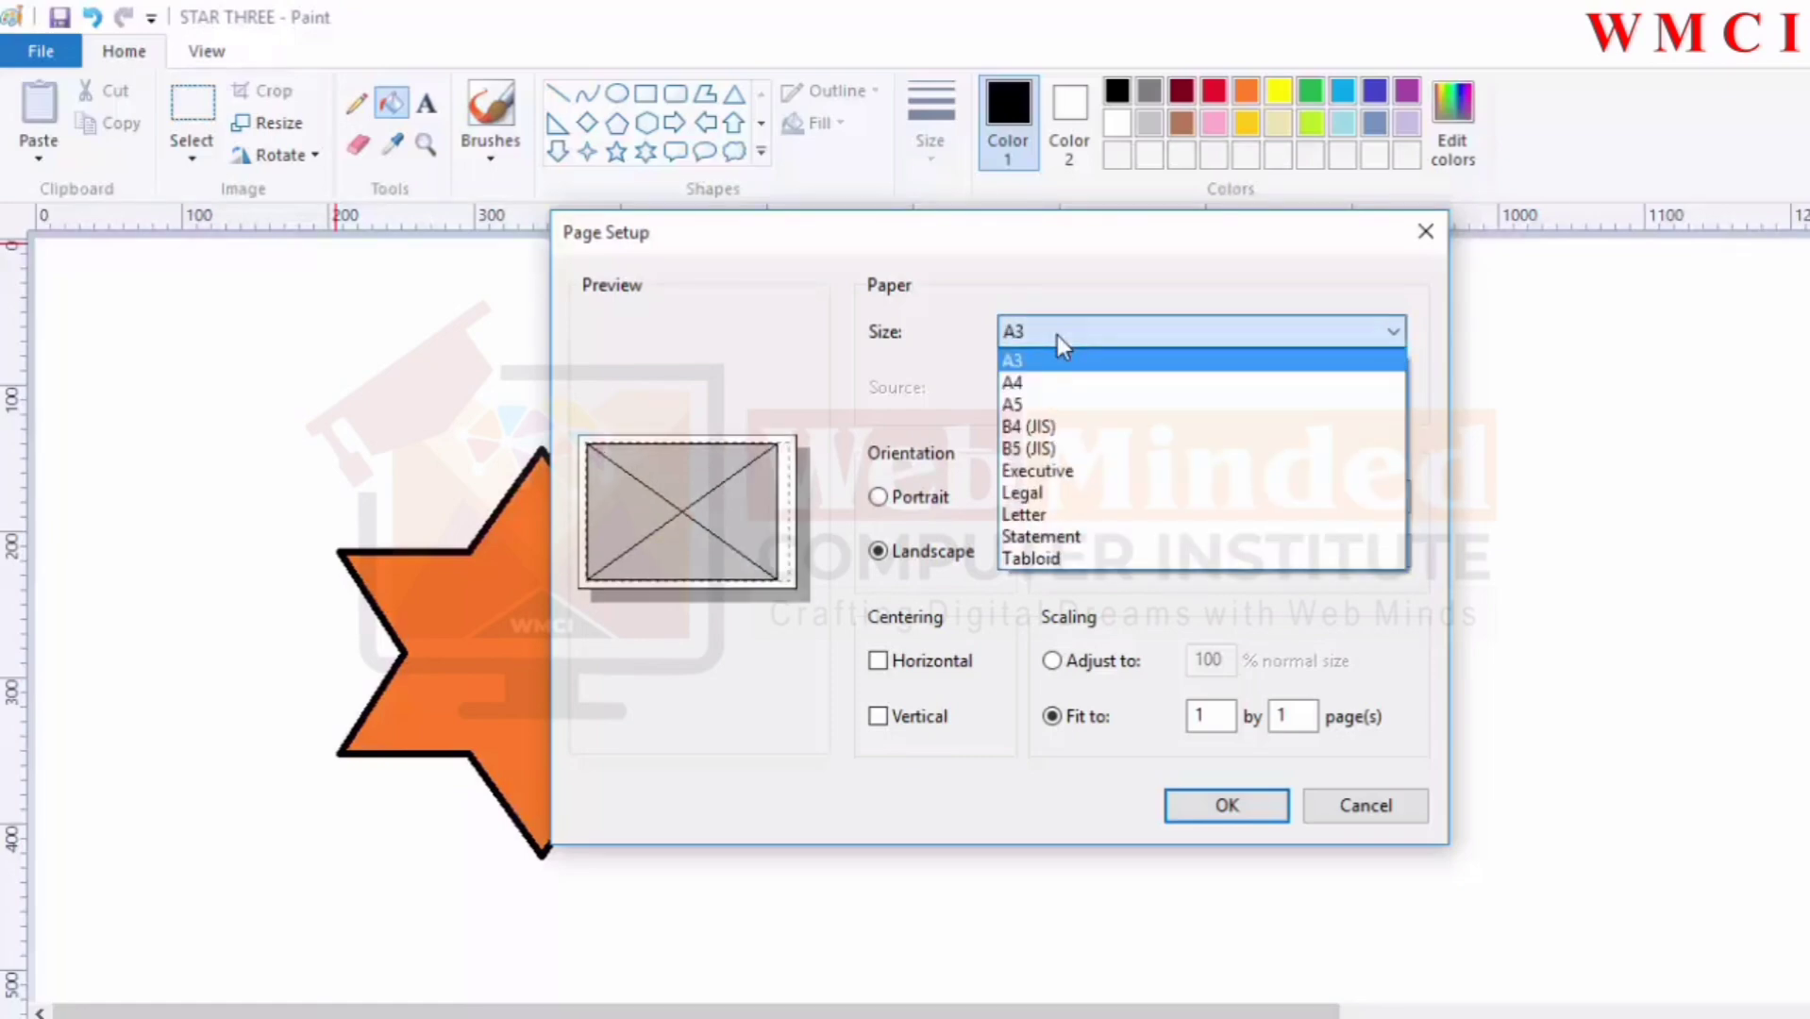
pyautogui.click(1025, 408)
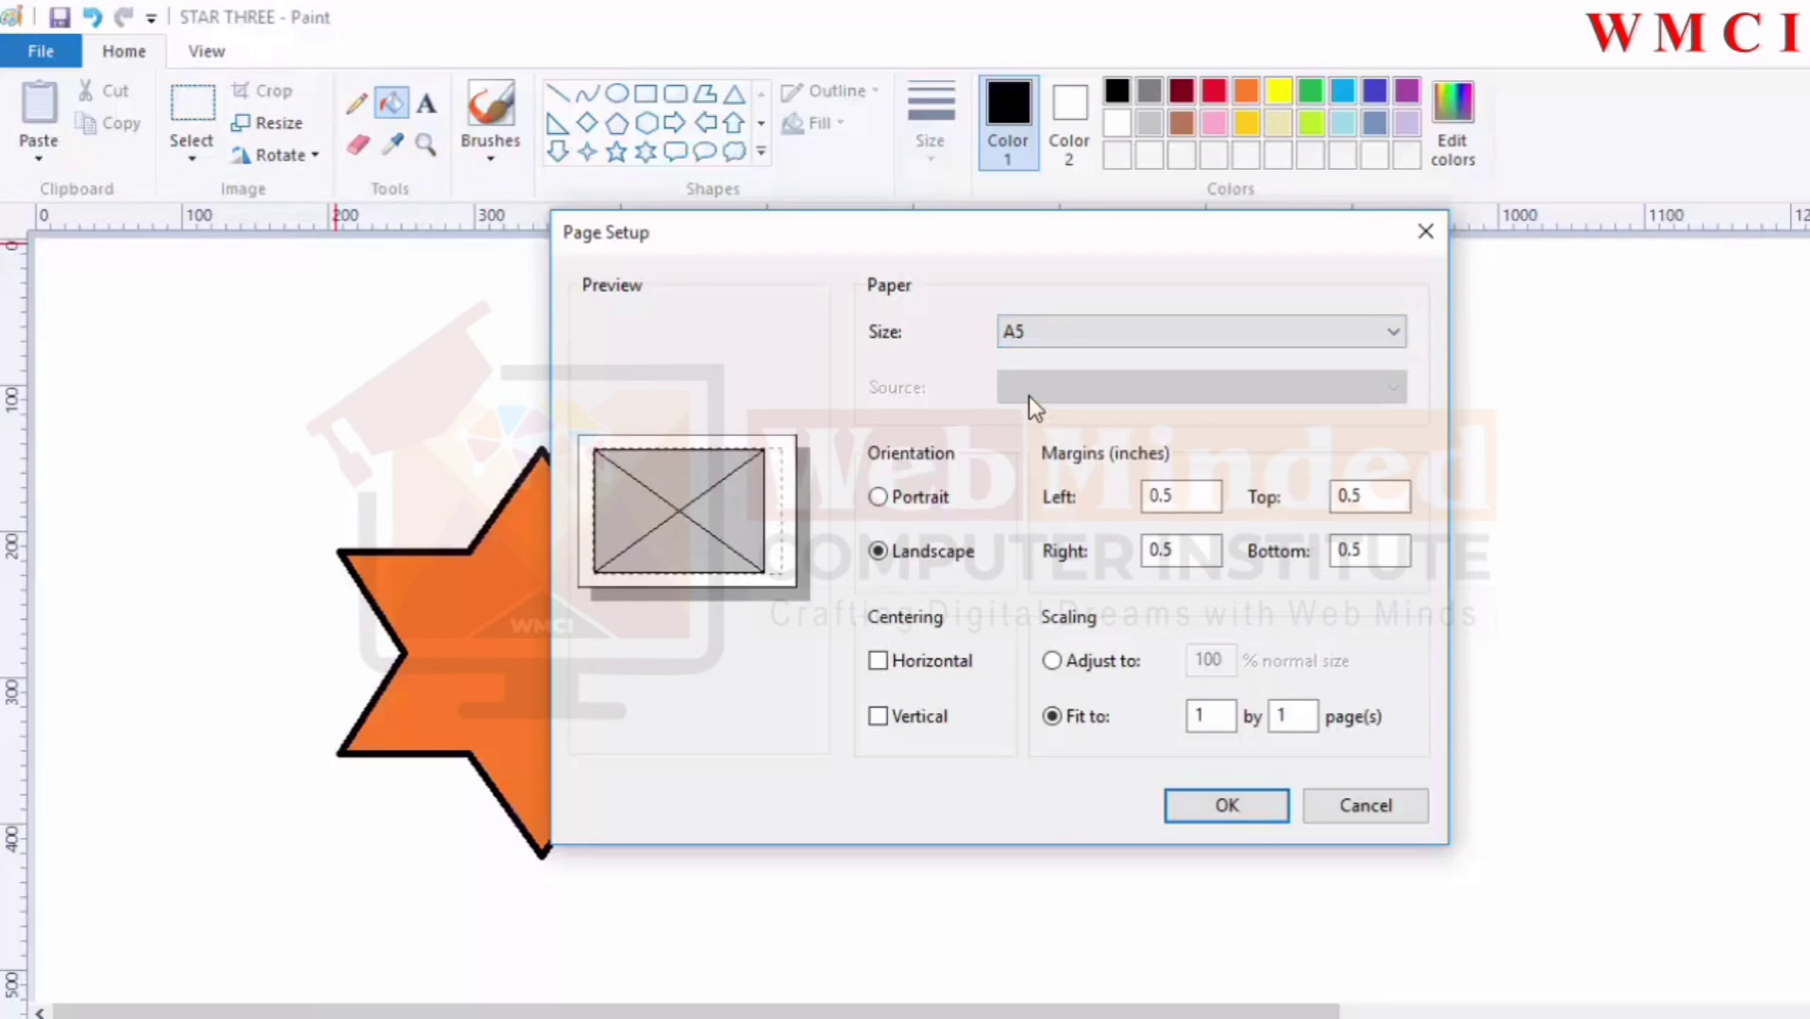
pyautogui.click(1051, 330)
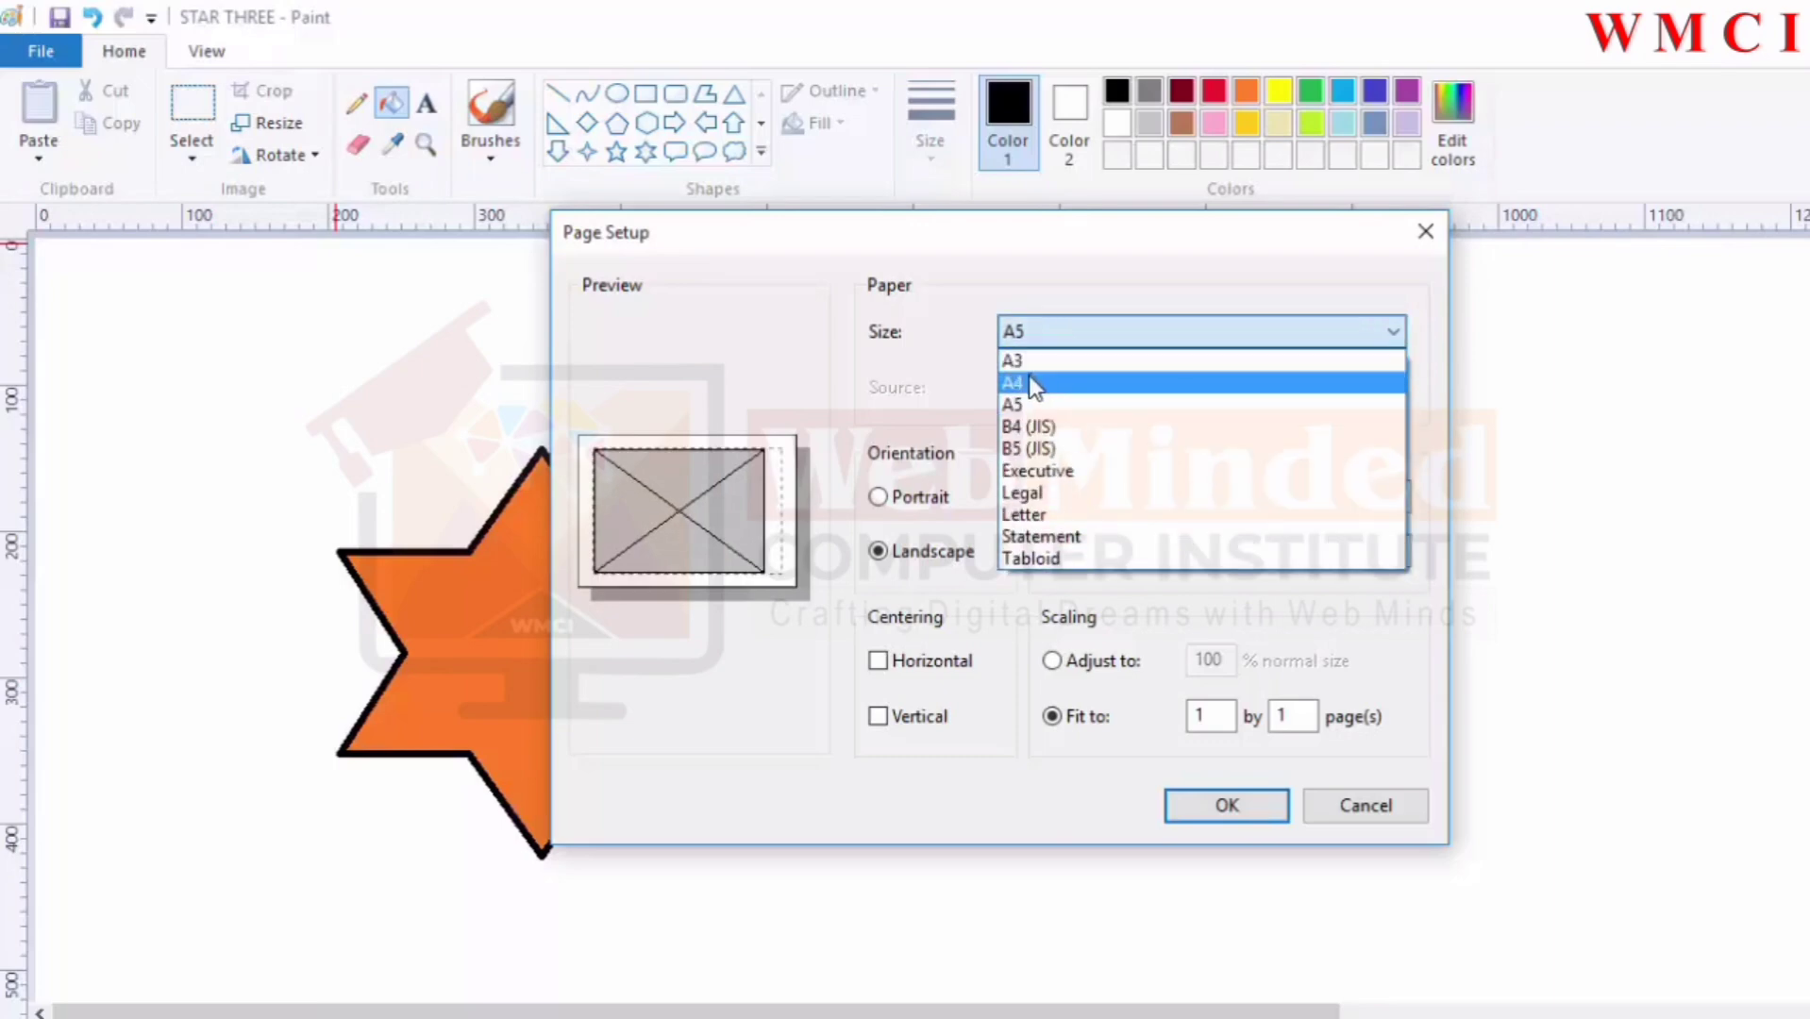
pyautogui.click(919, 346)
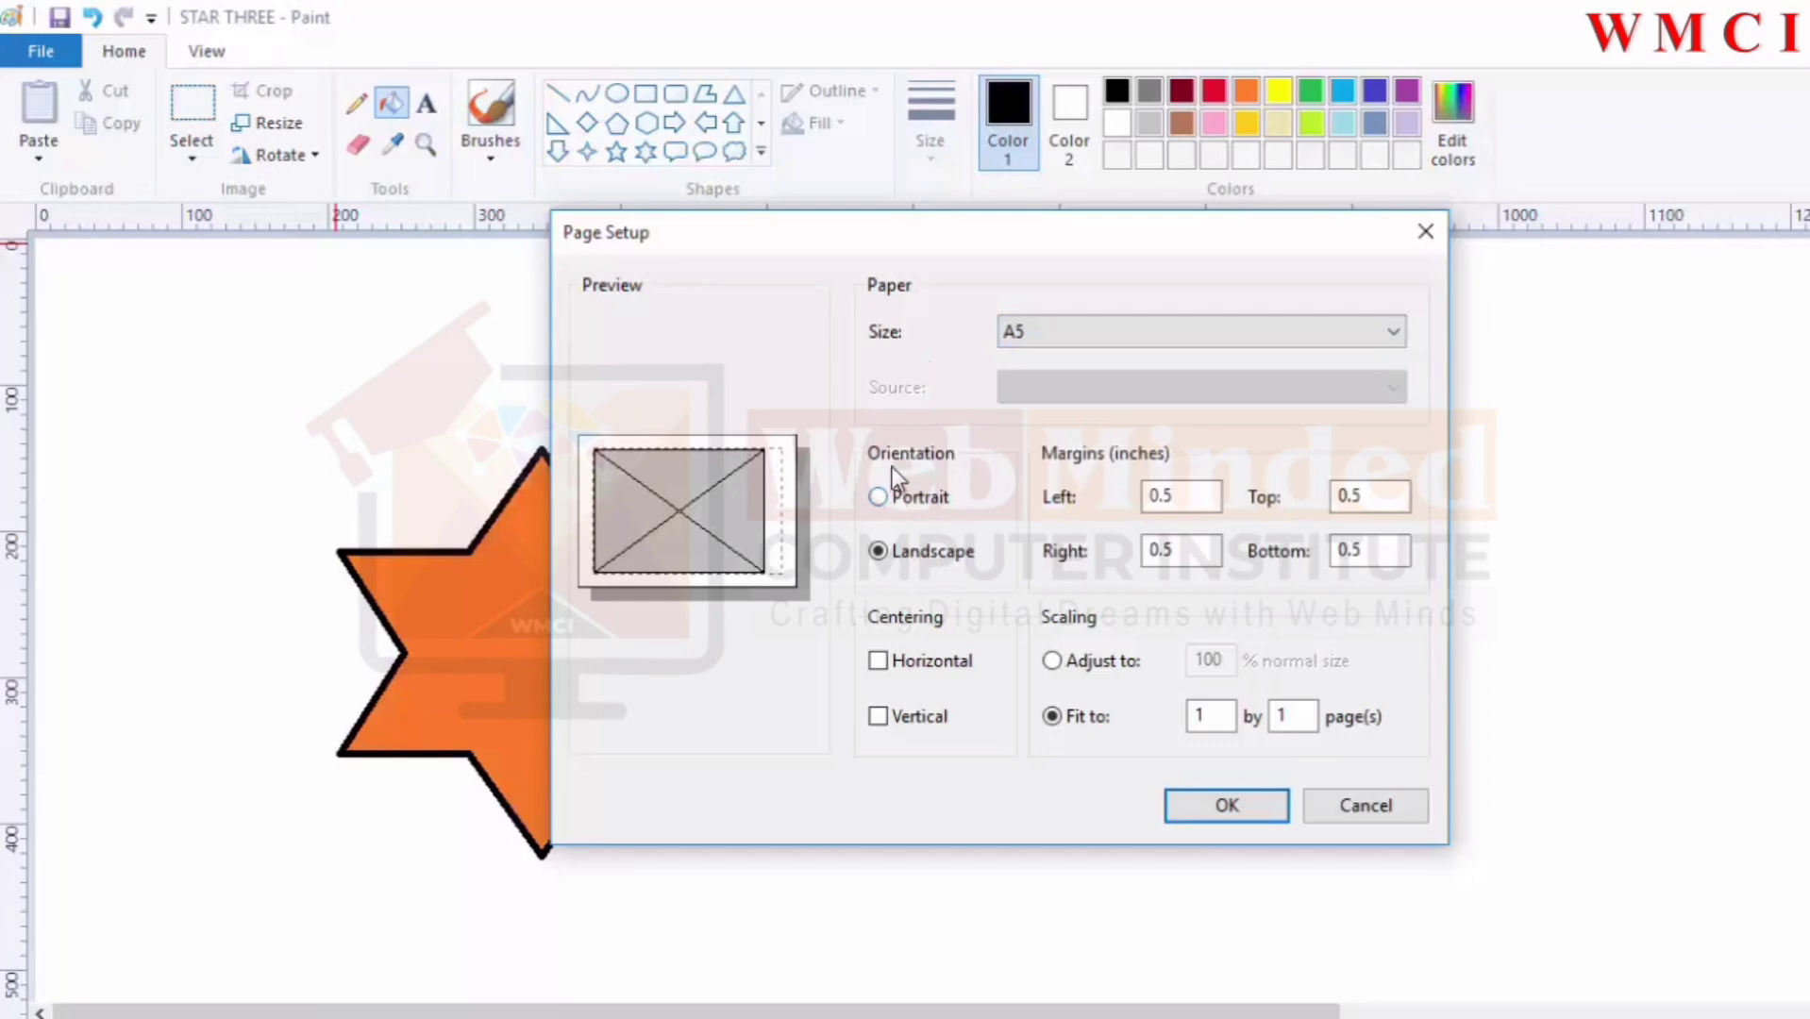
pyautogui.click(909, 502)
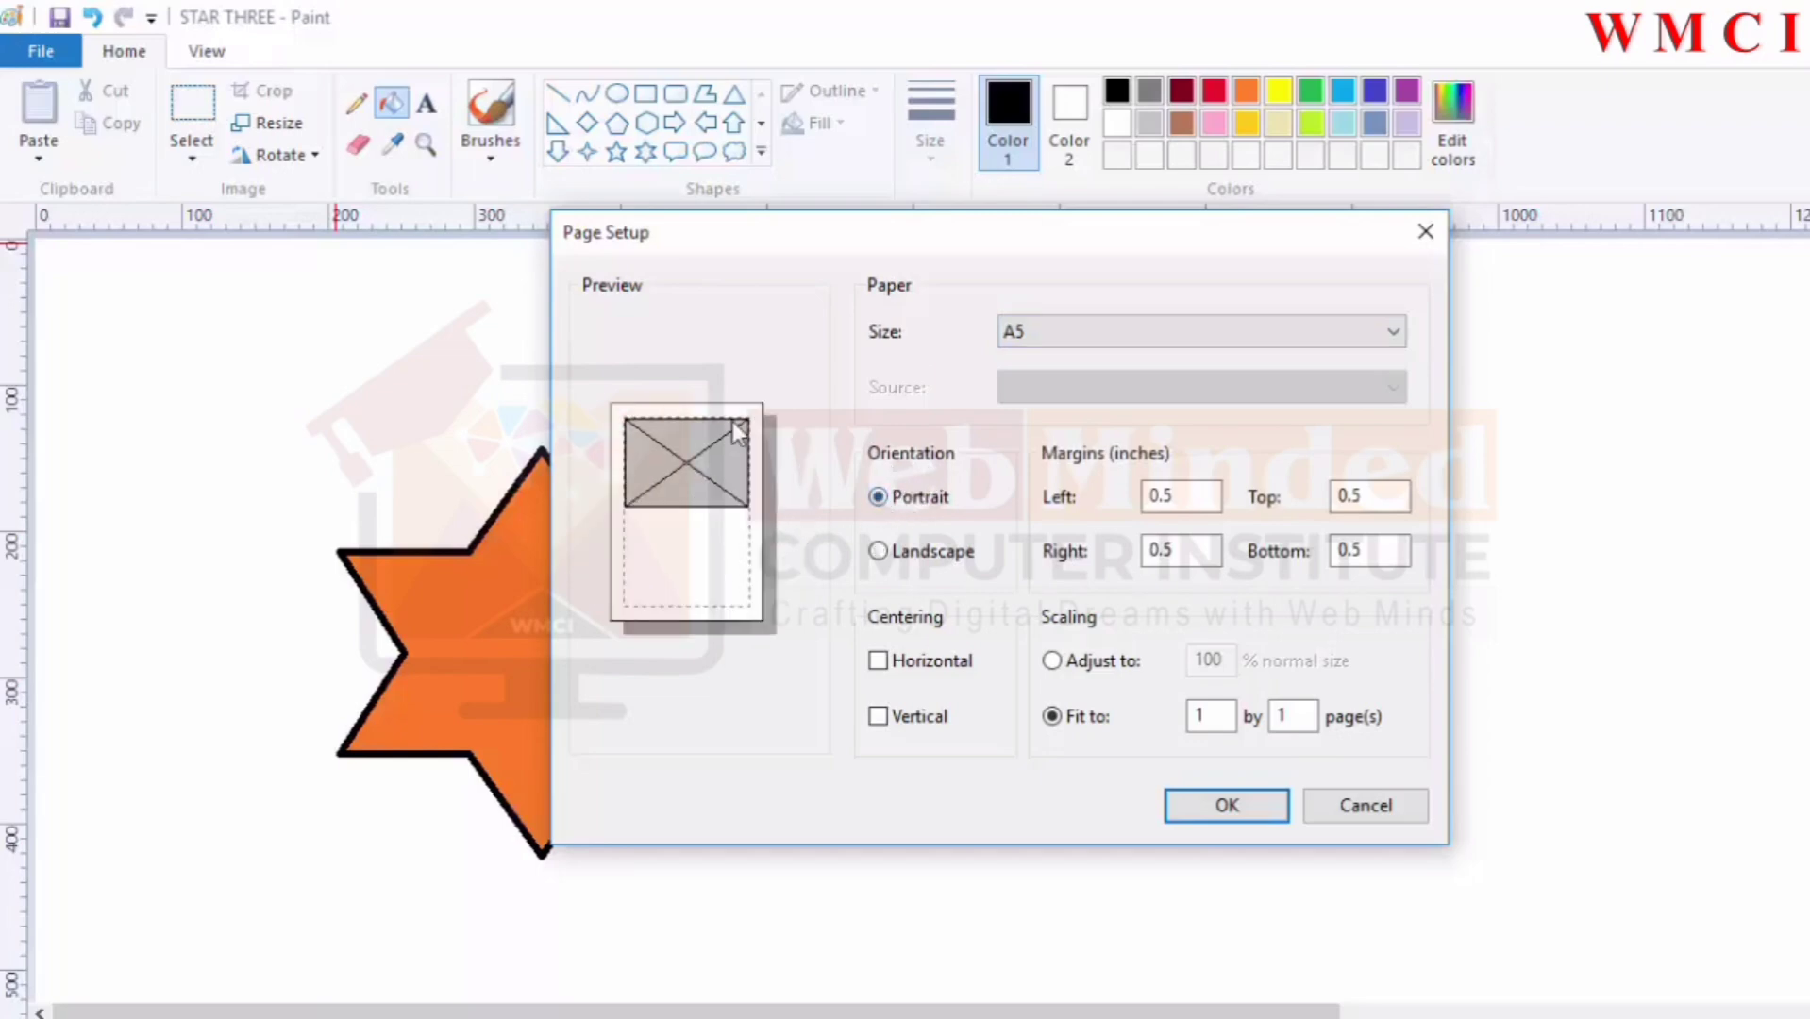
# Step: Try Landscape orientation and a 2.5-inch left margin in the page setup, restore the margin to 0.5, and cancel
pyautogui.click(898, 553)
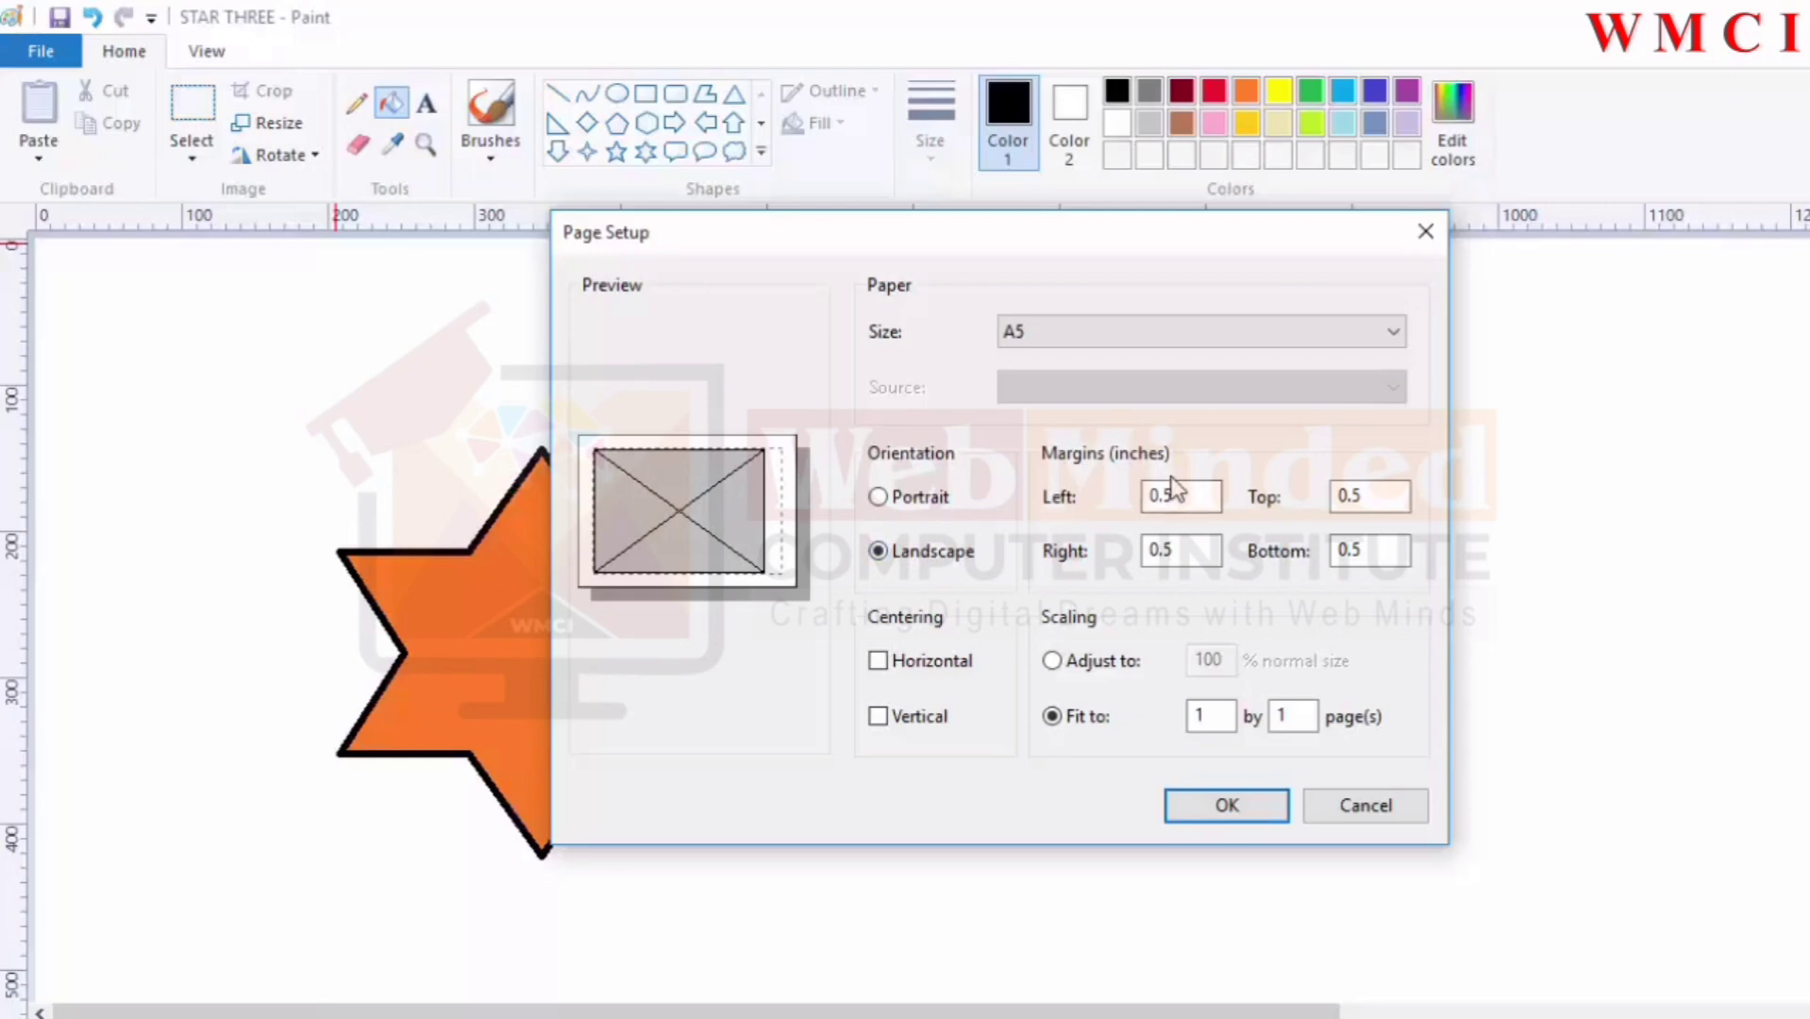
pyautogui.moveTo(1188, 493); pyautogui.dragTo(1161, 495)
pyautogui.write('2')
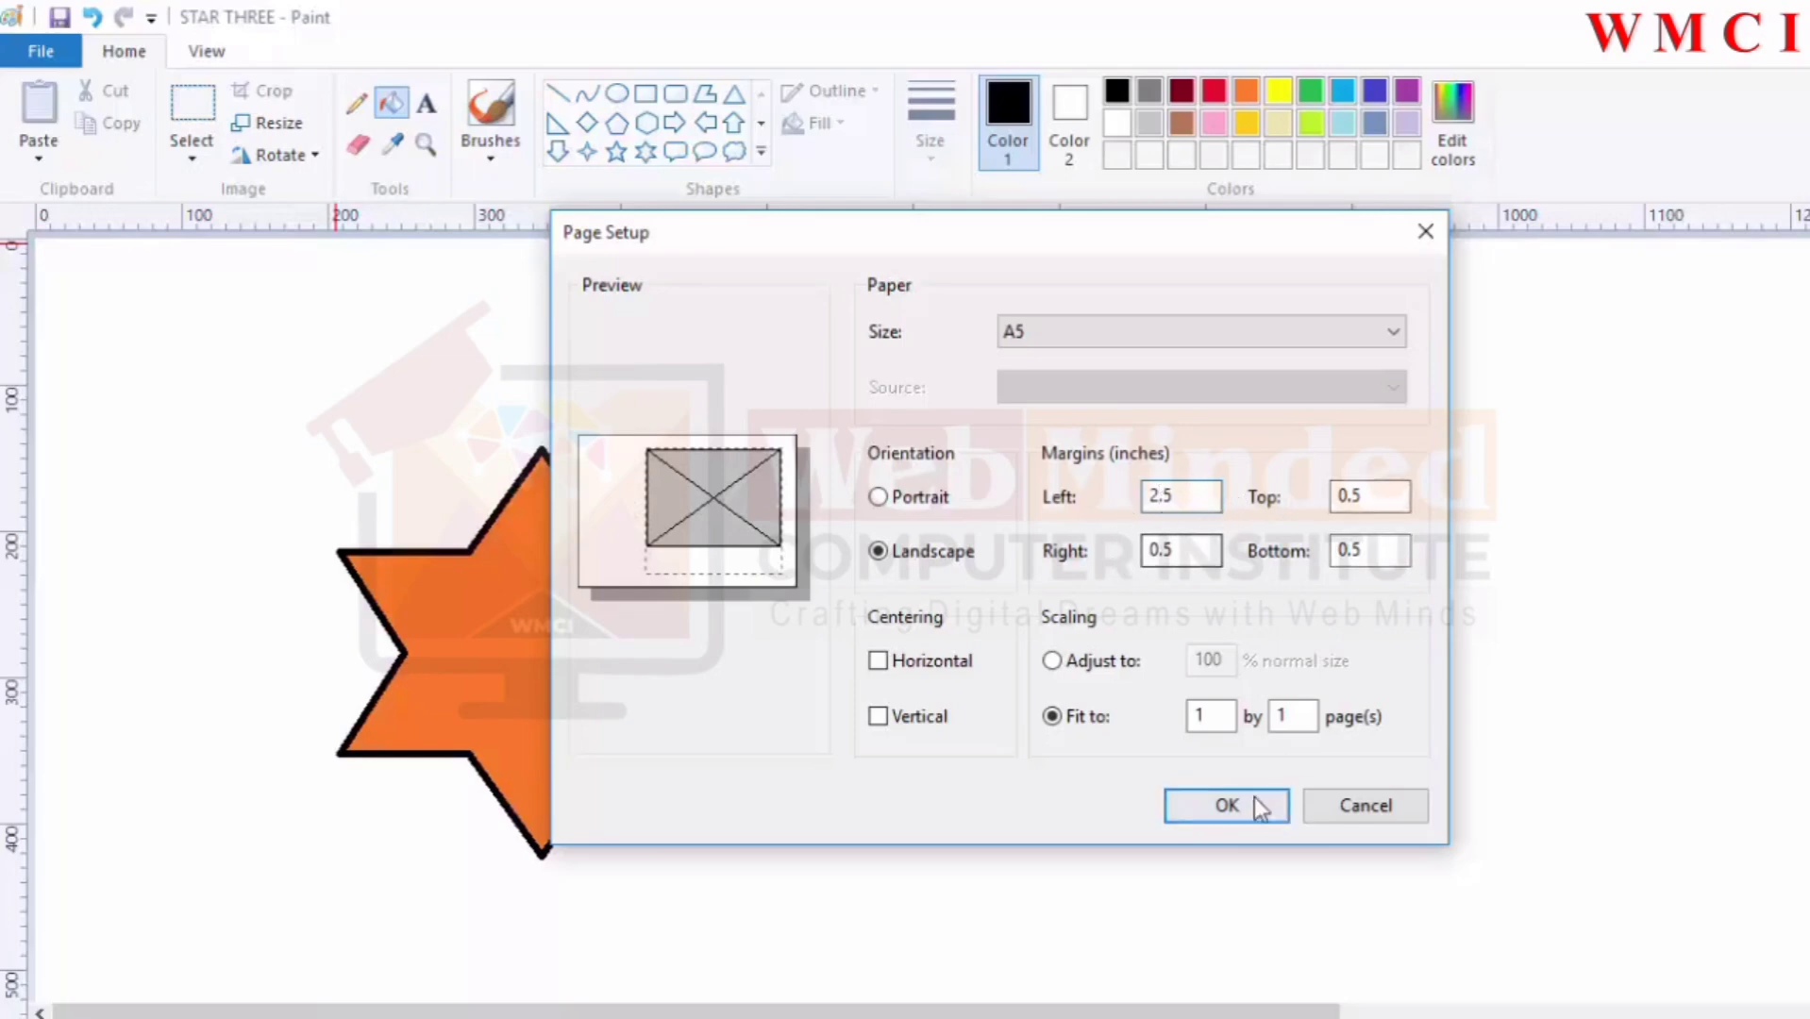
pyautogui.press('BackSpace')
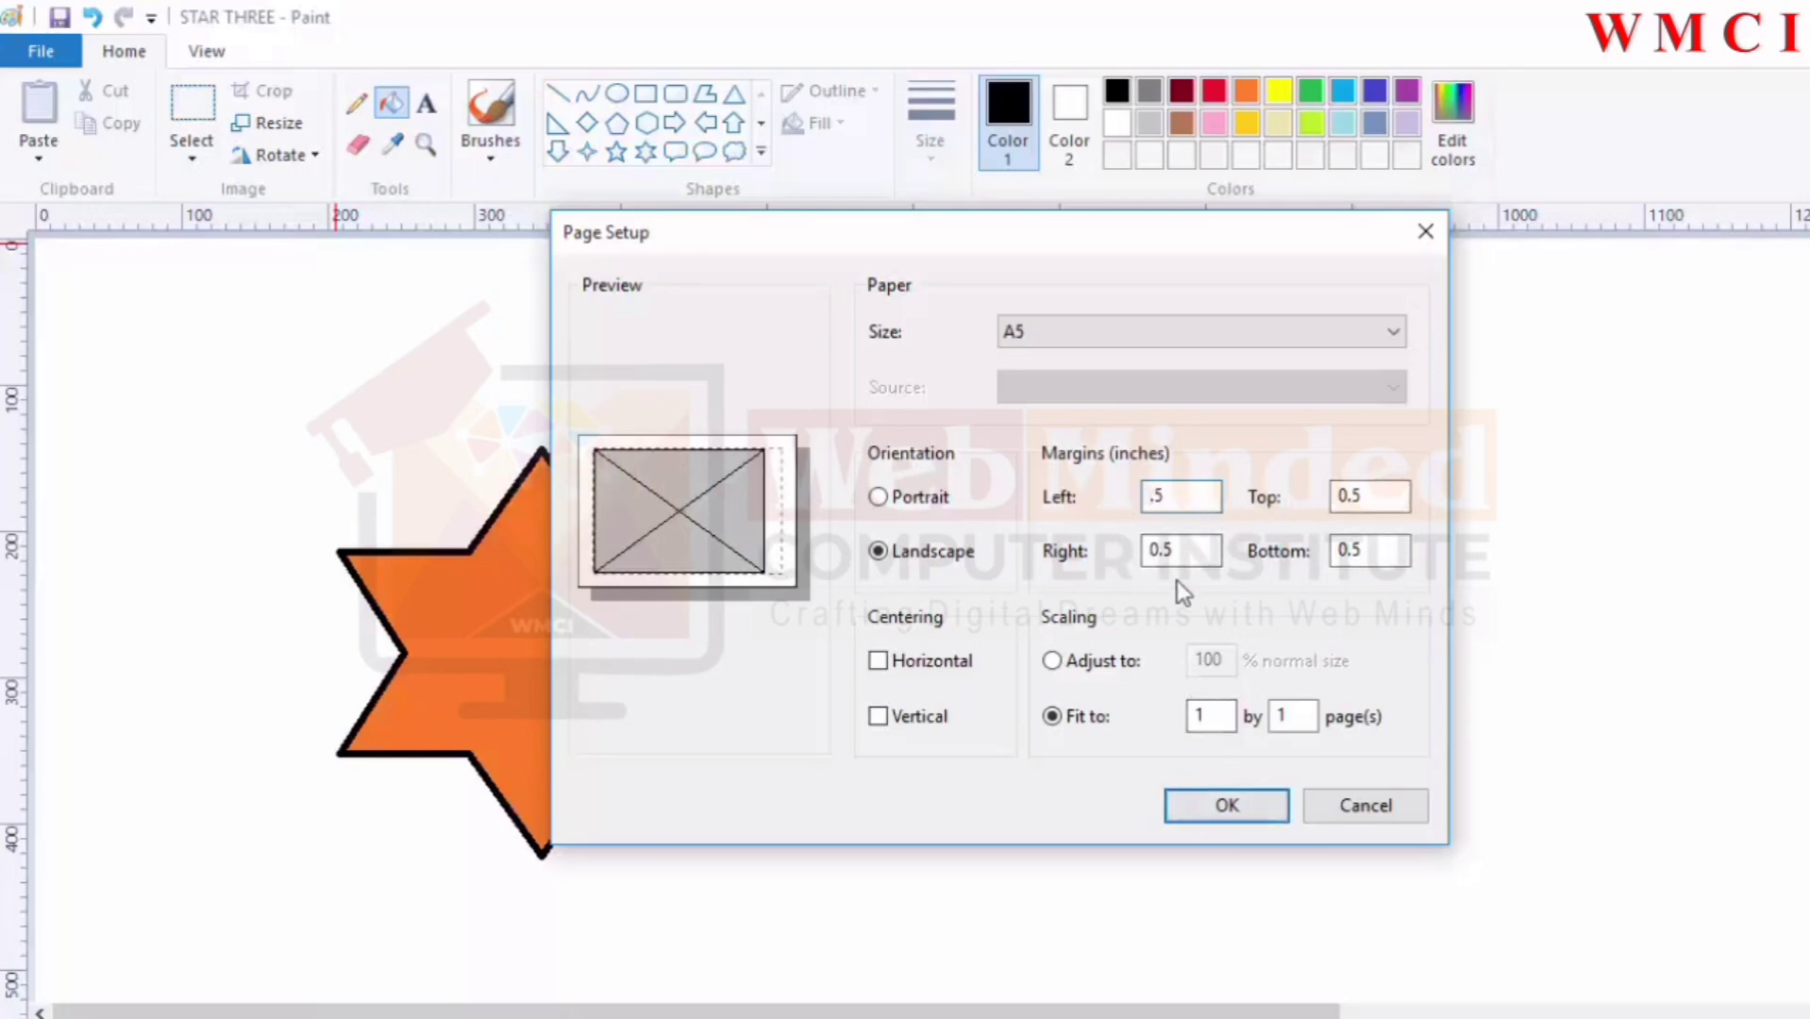
pyautogui.write('0')
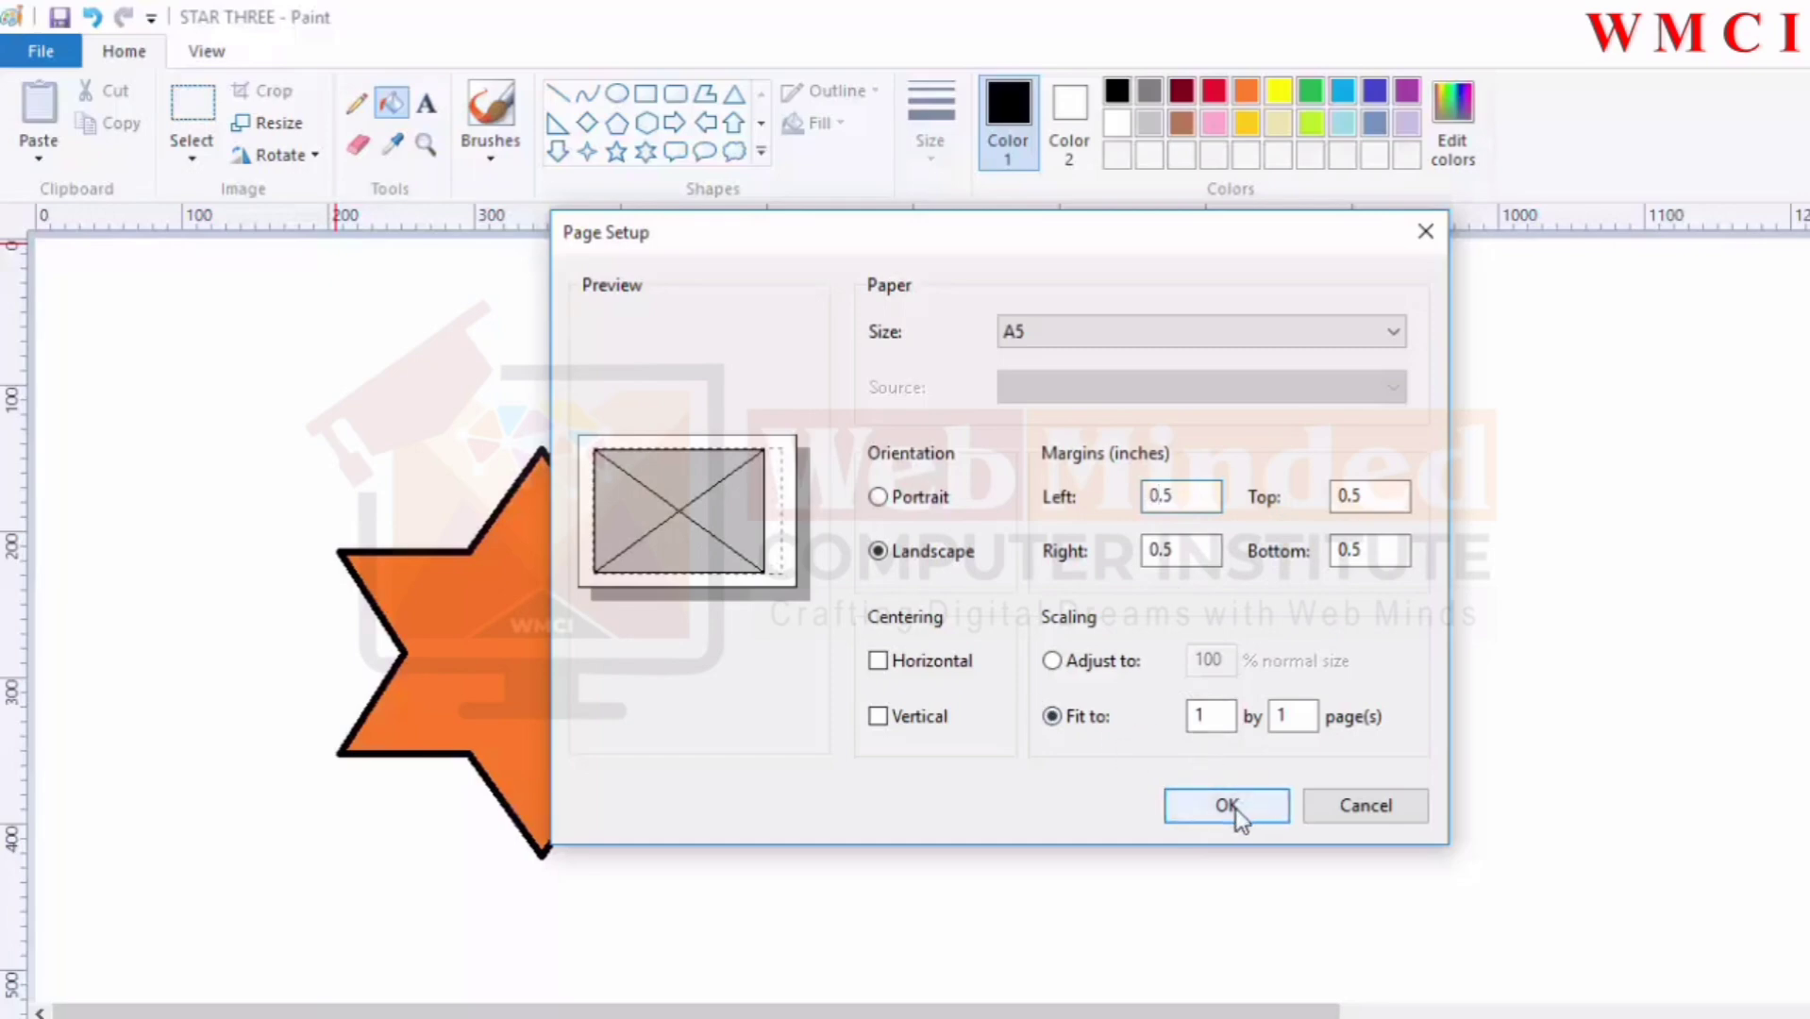
pyautogui.click(1378, 811)
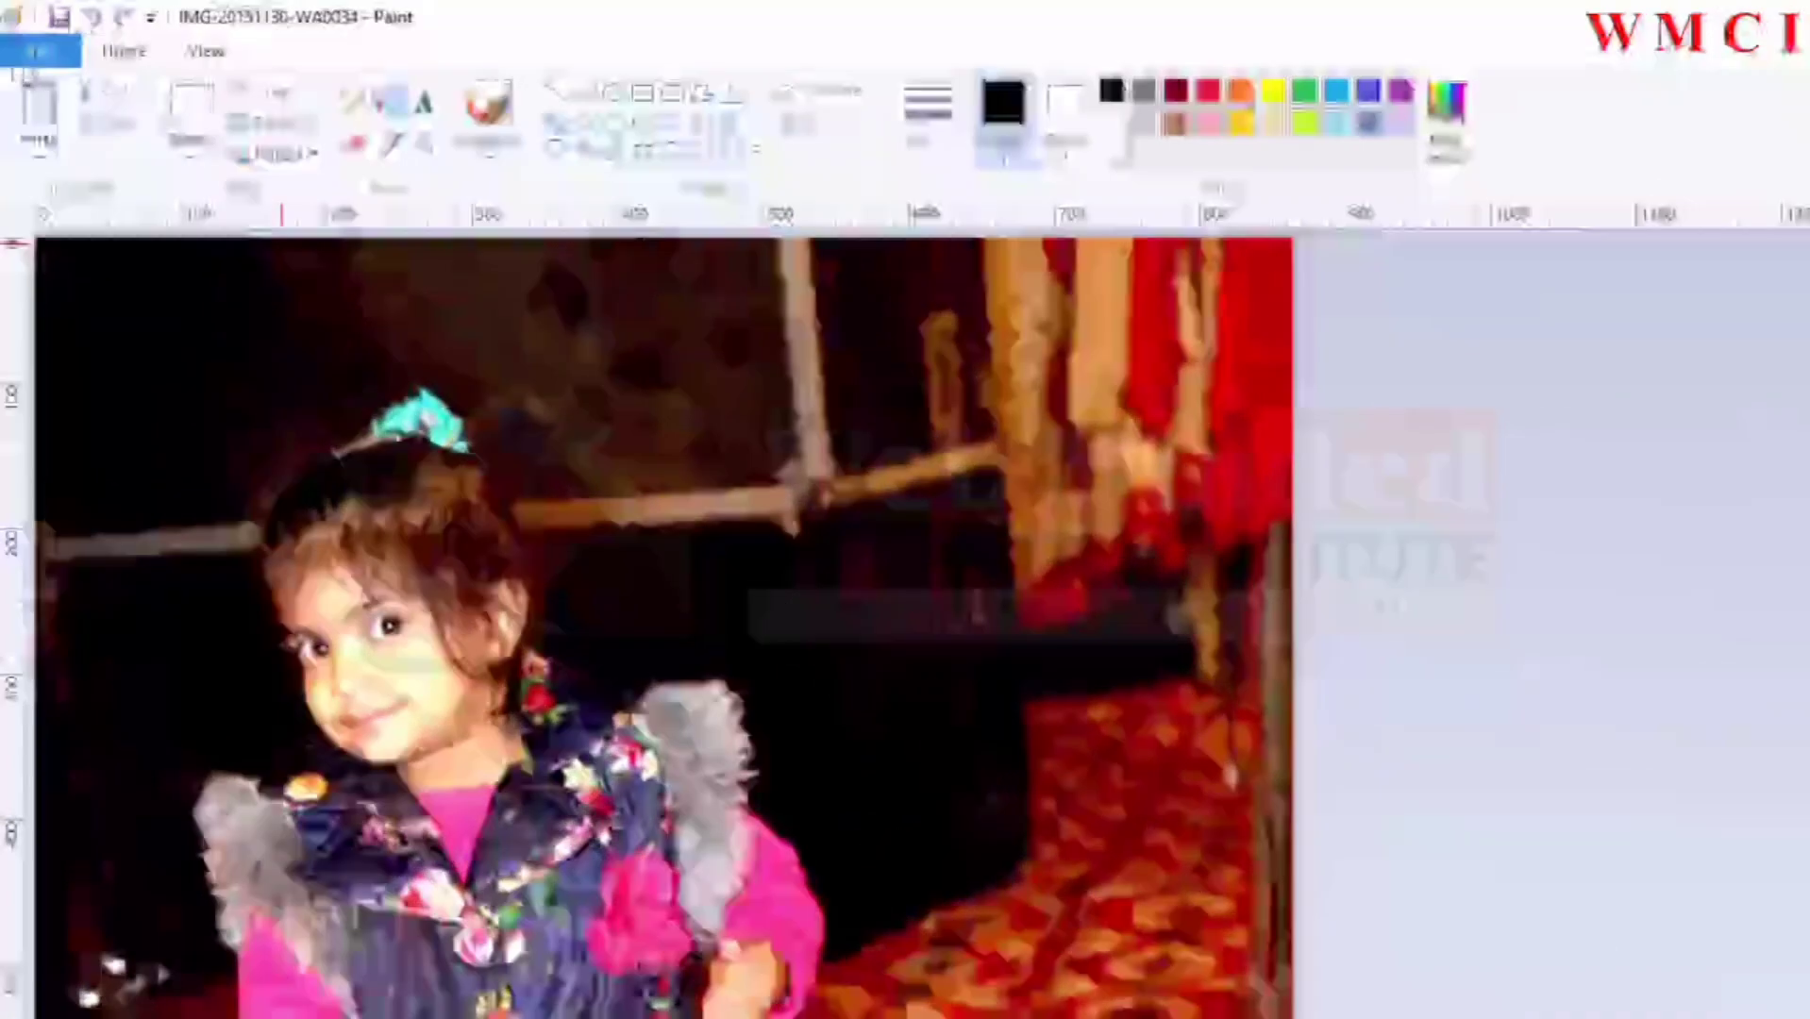
# Step: Open the photo's print preview, view the print settings from it, and cancel without printing
pyautogui.click(30, 50)
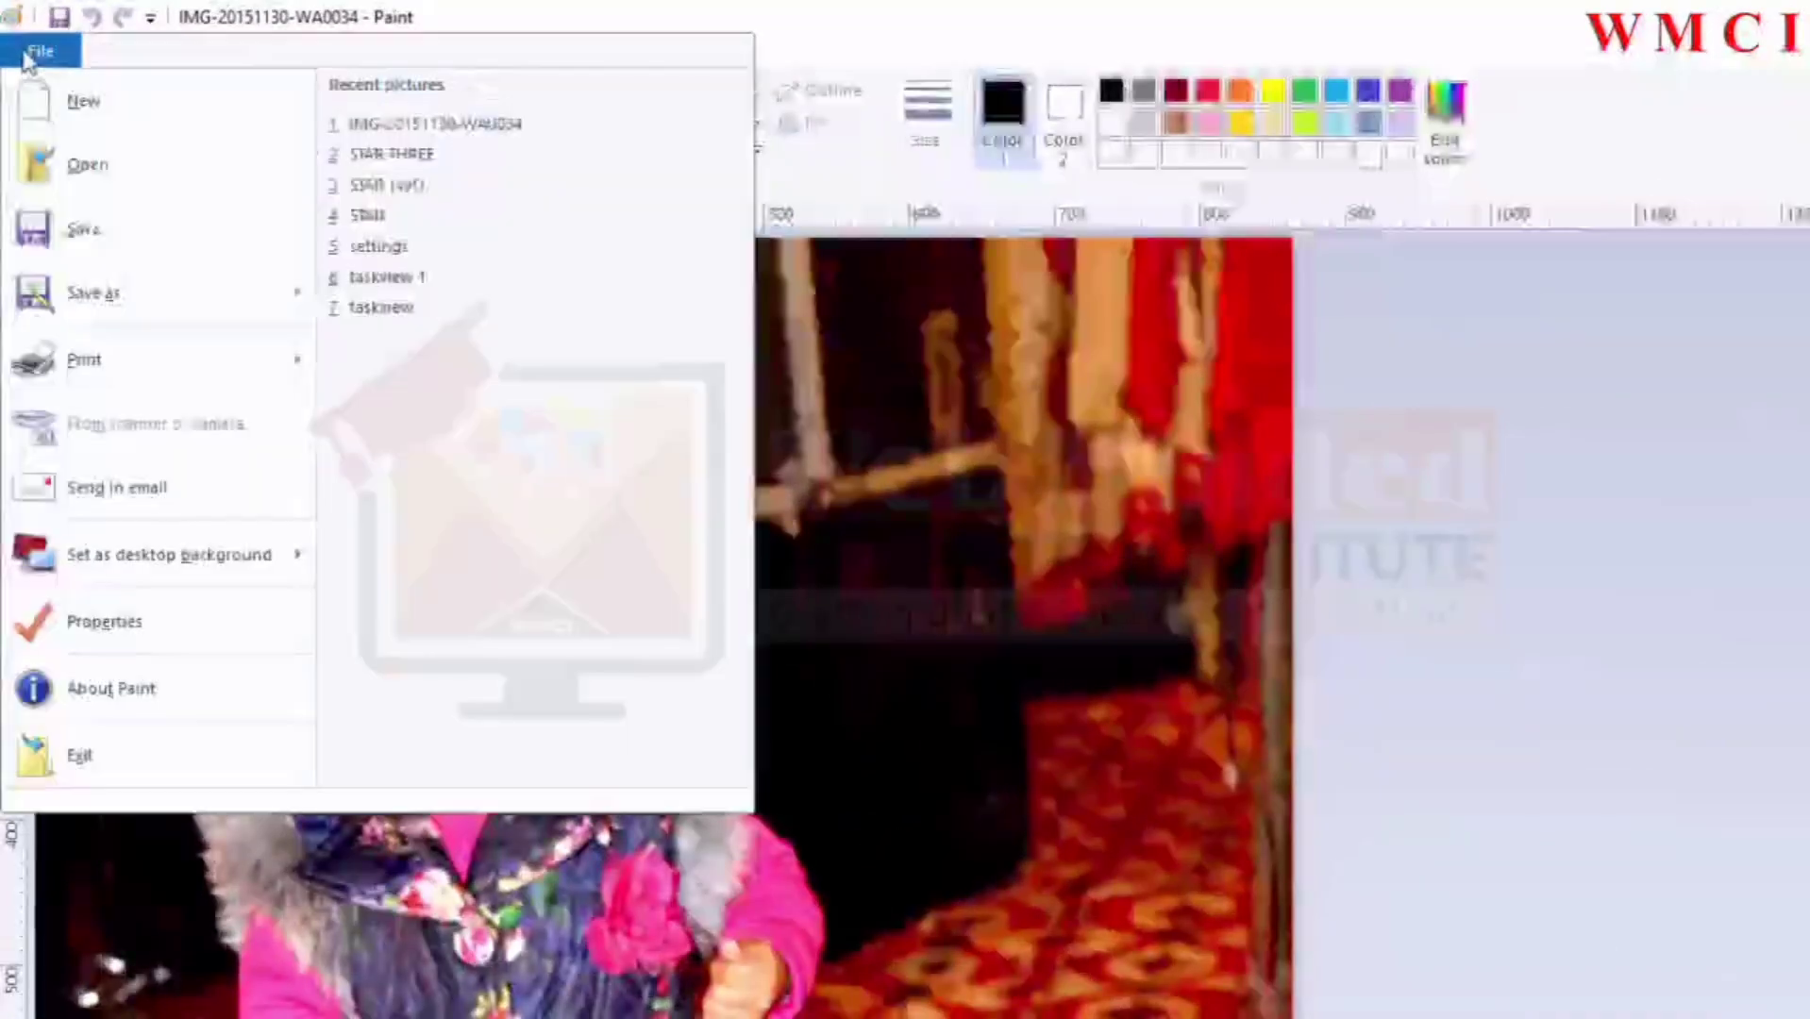
pyautogui.moveTo(157, 352)
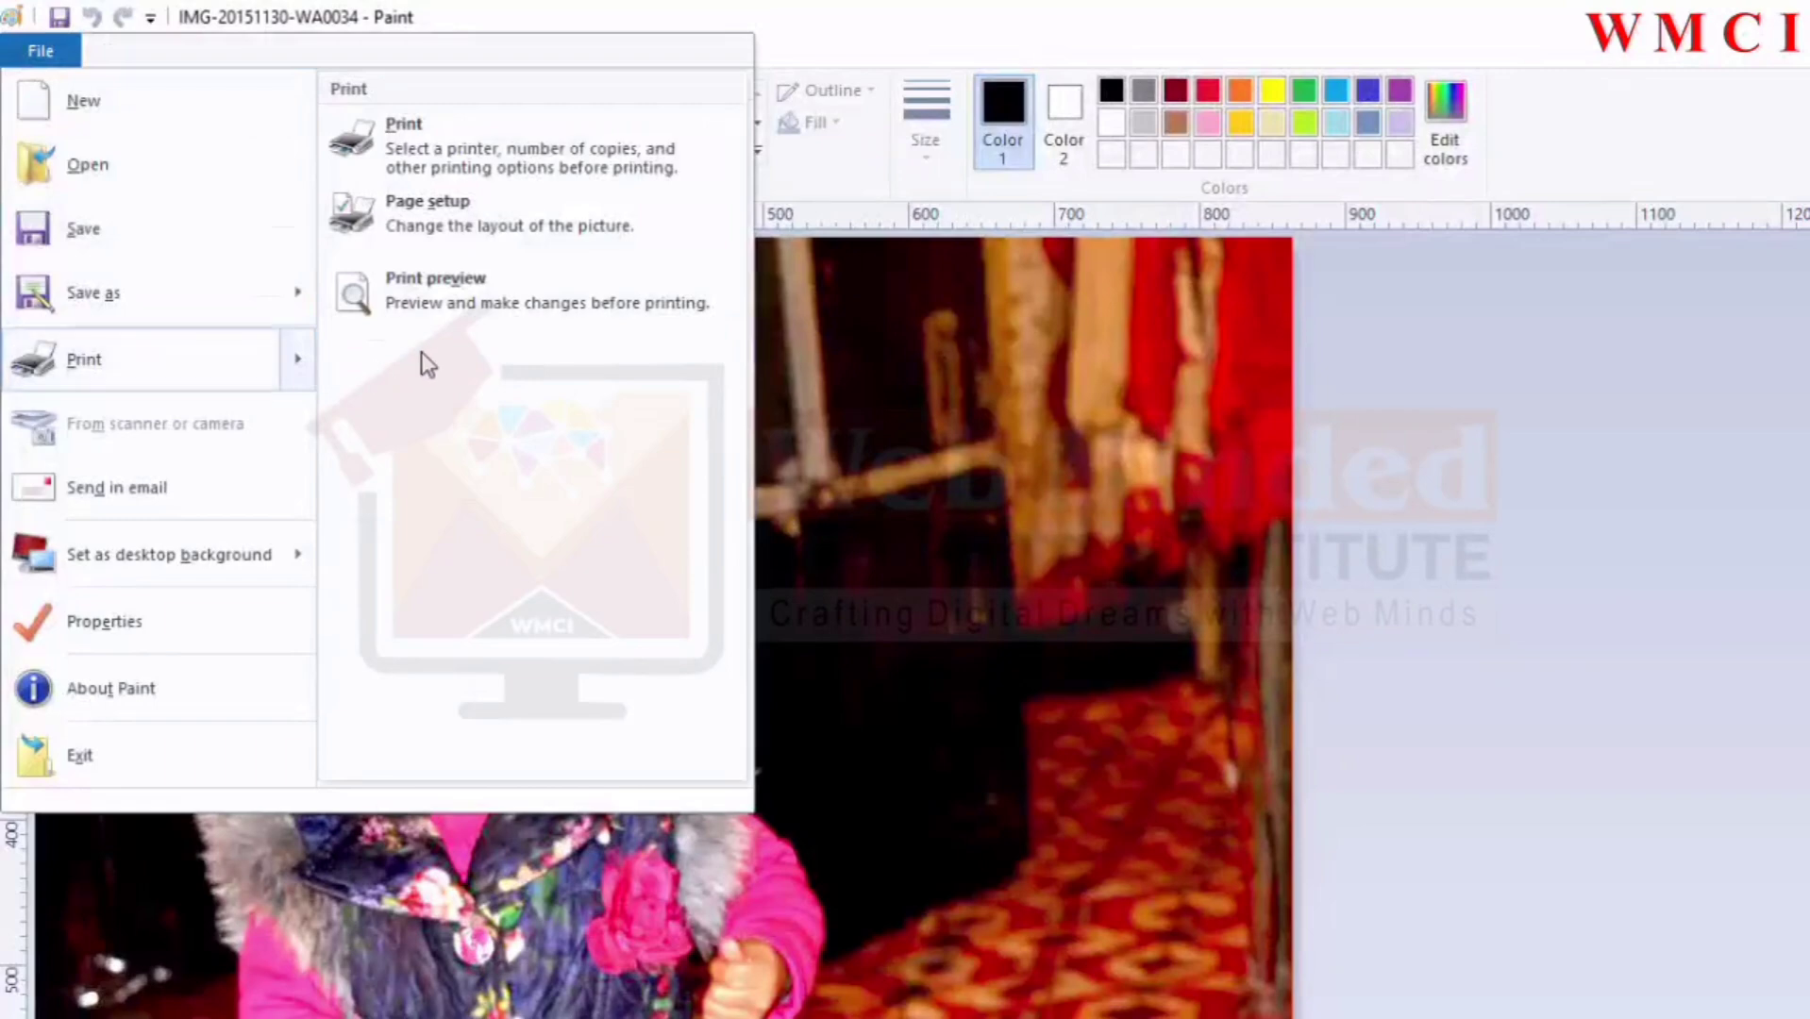
pyautogui.click(445, 304)
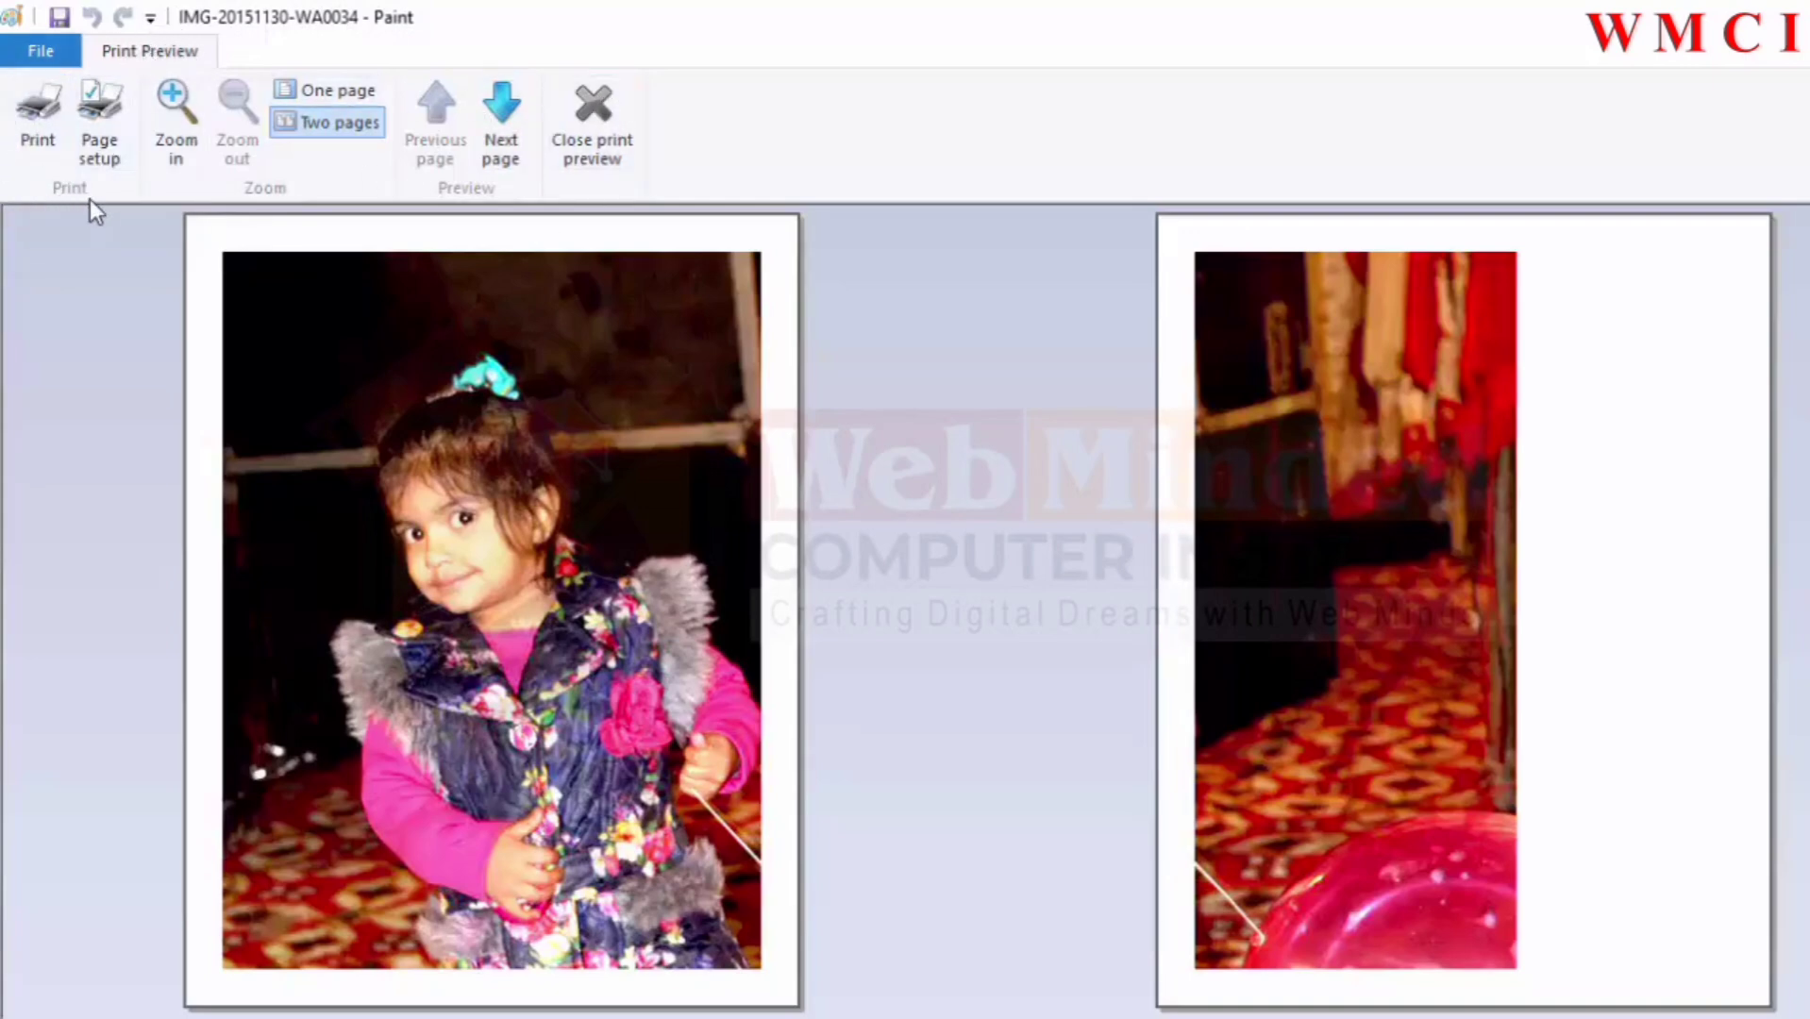
pyautogui.click(36, 141)
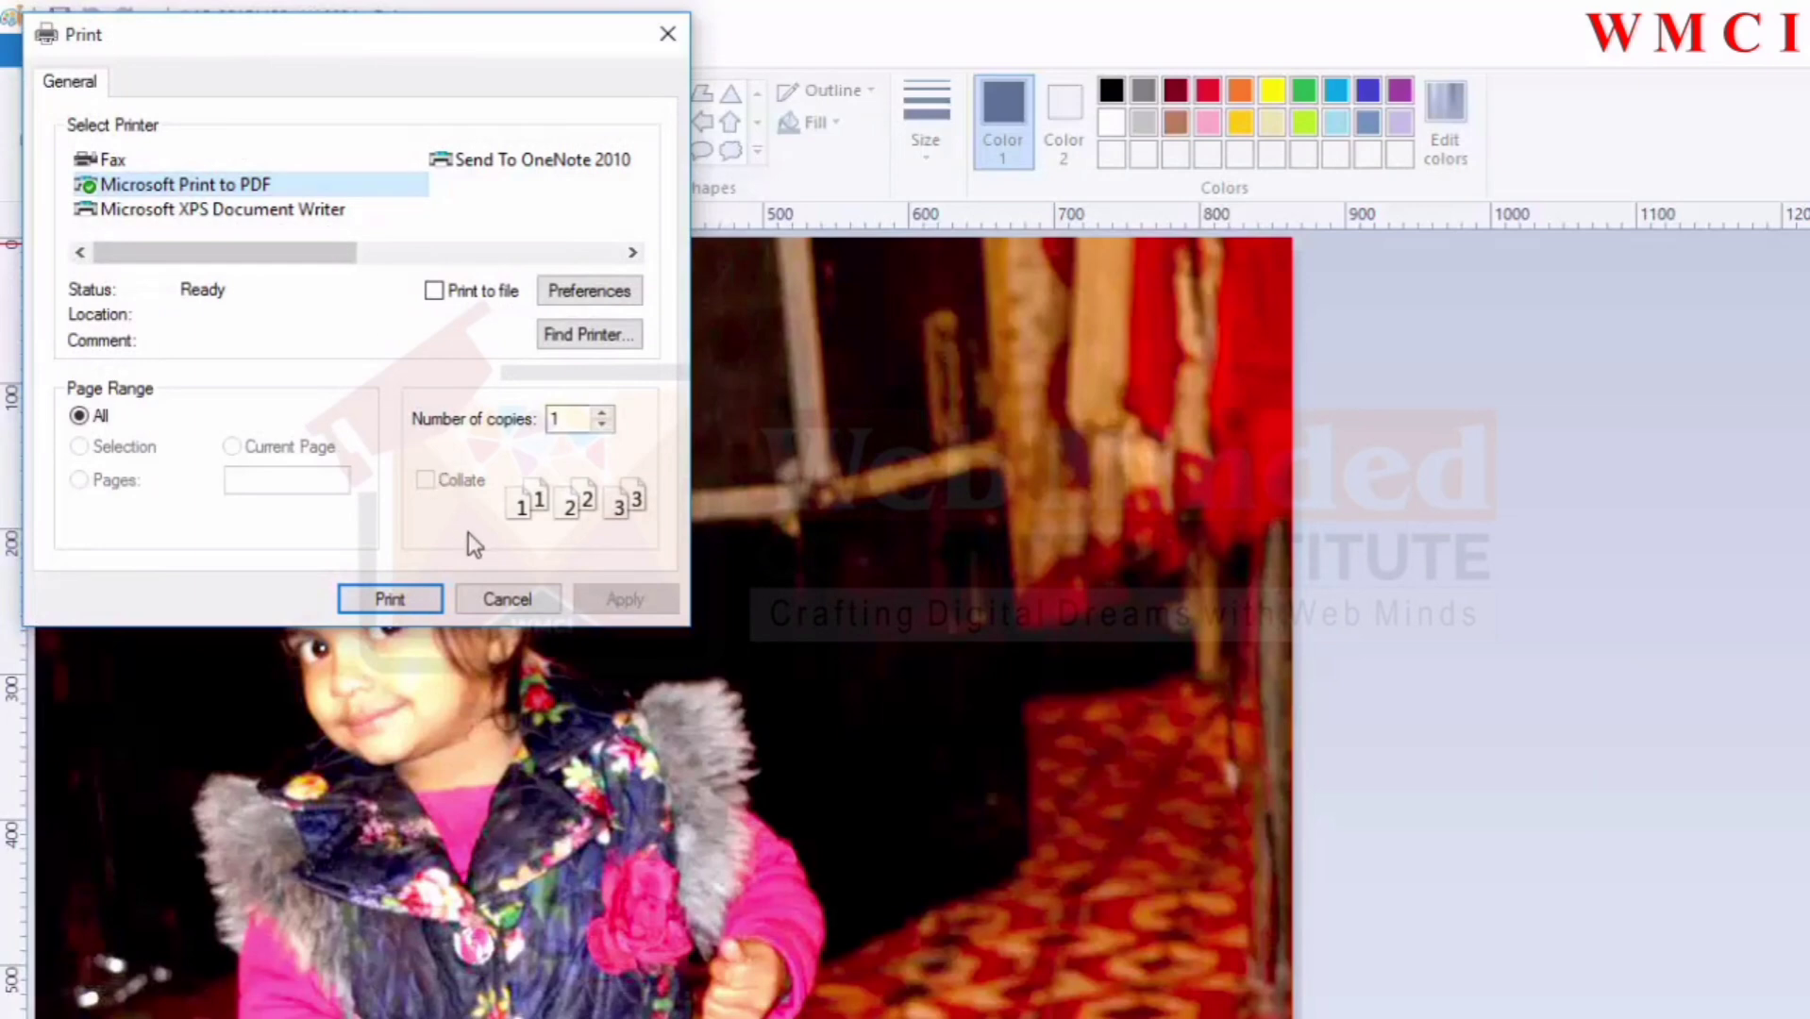
pyautogui.click(504, 600)
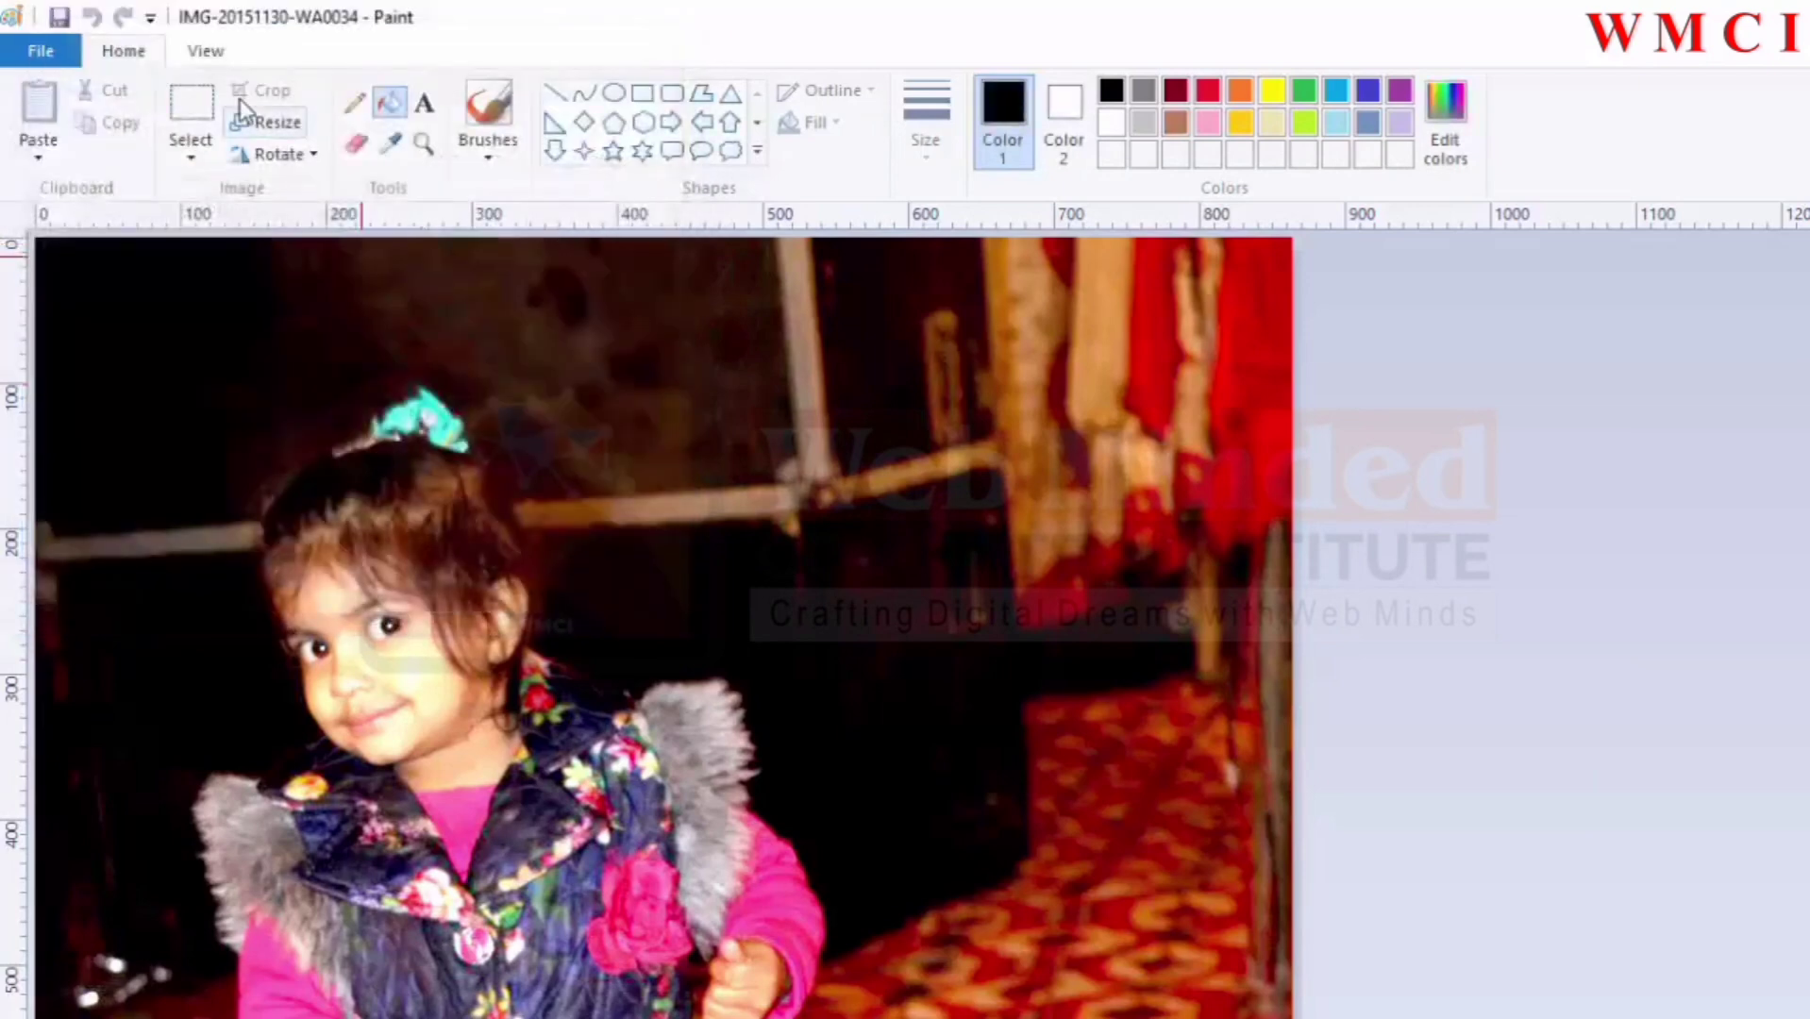
# Step: Reopen the photo's print preview and examine its page setup options, cancelling without changes
pyautogui.click(8, 39)
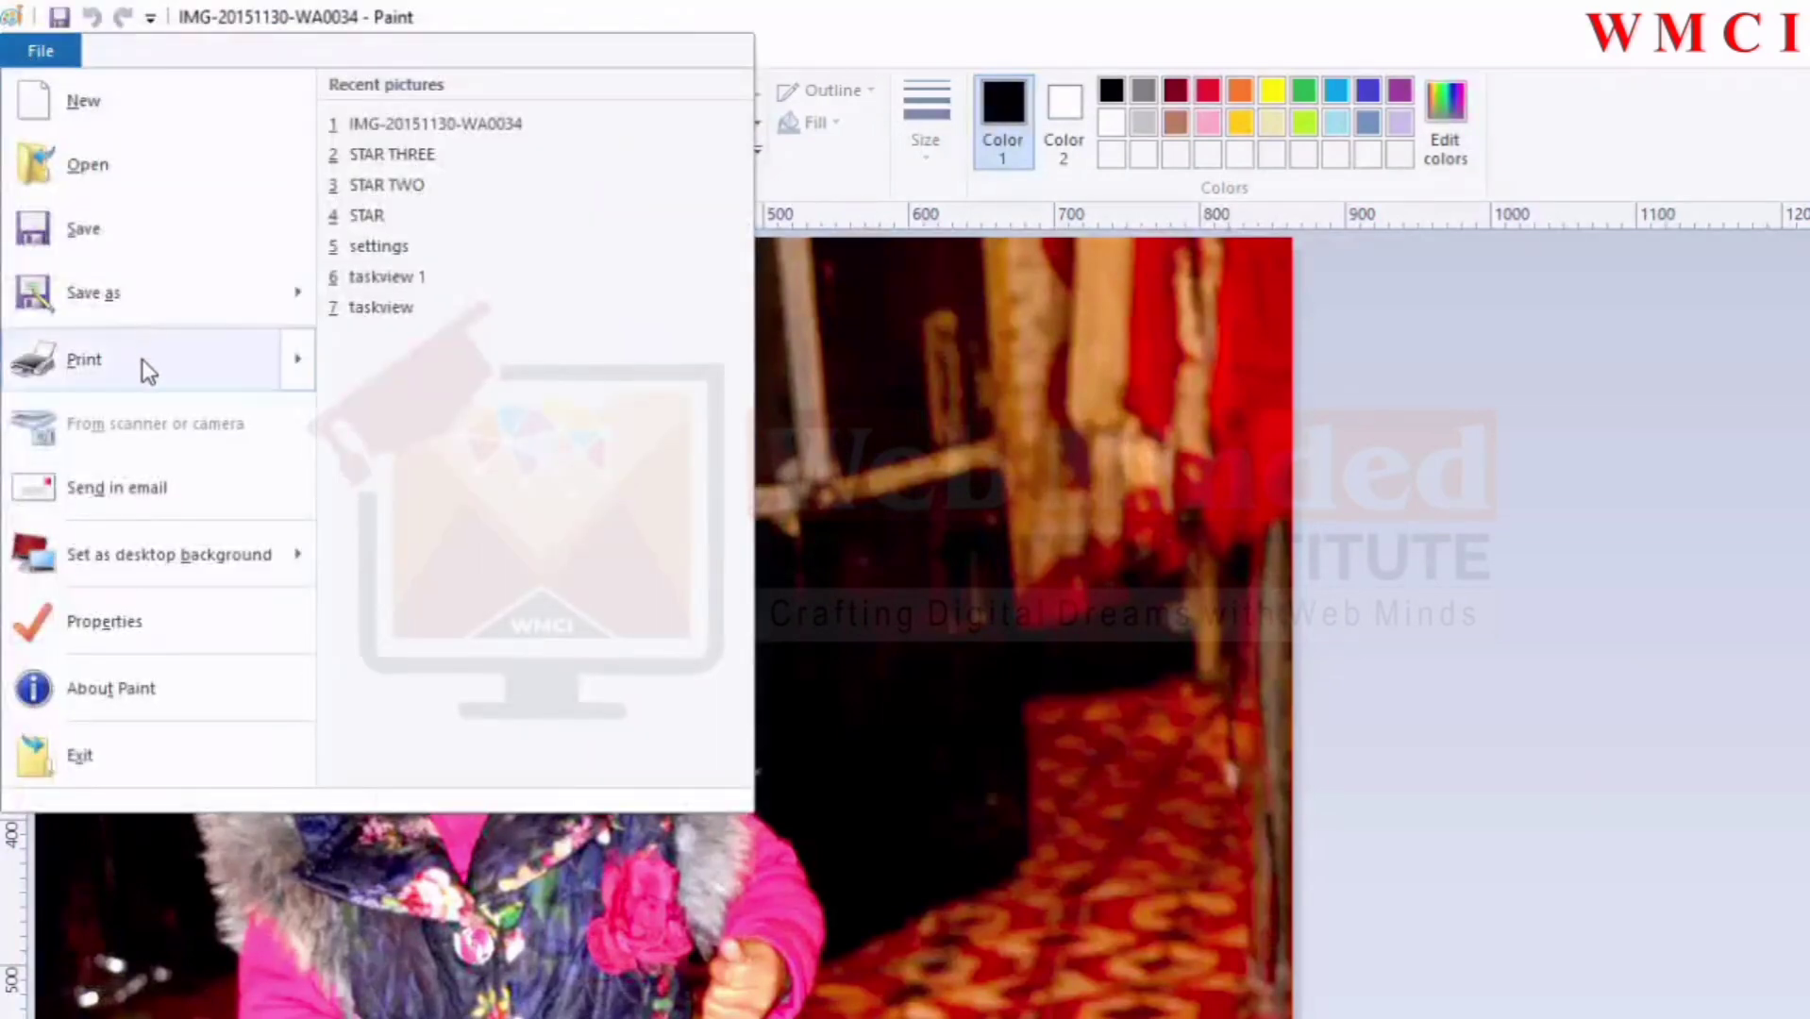
pyautogui.moveTo(141, 359)
pyautogui.click(458, 306)
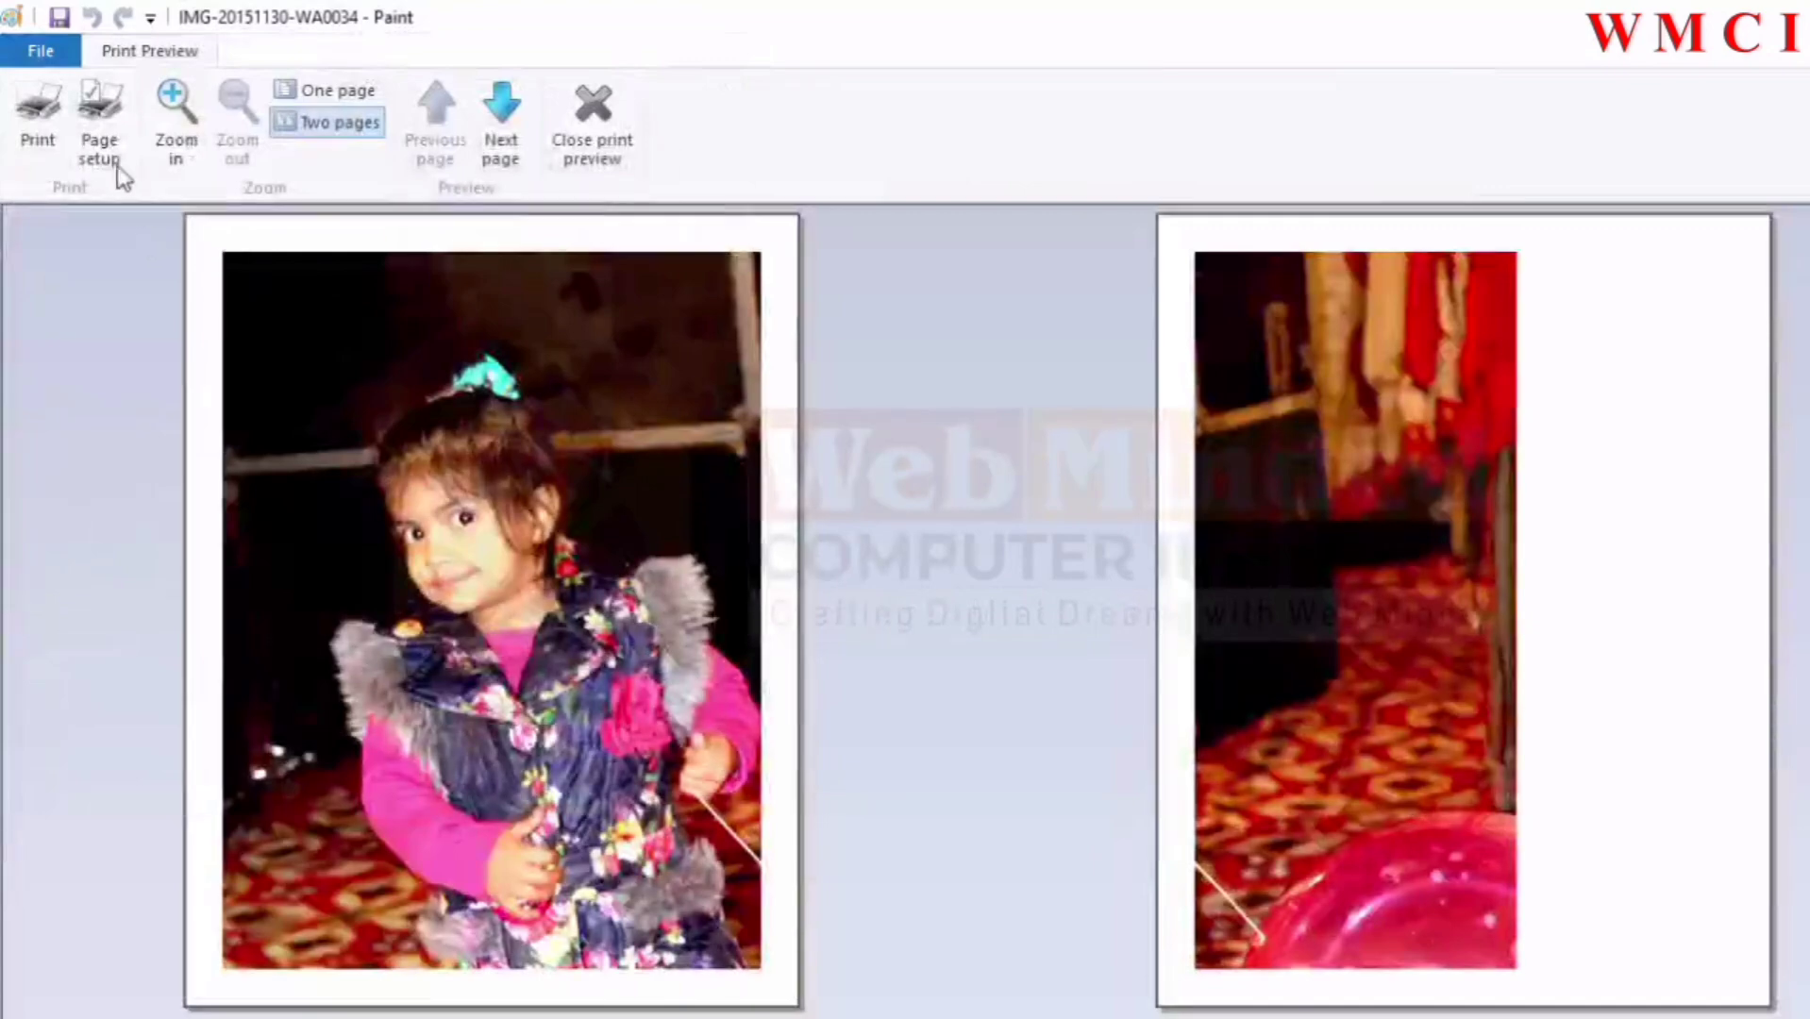
pyautogui.click(100, 122)
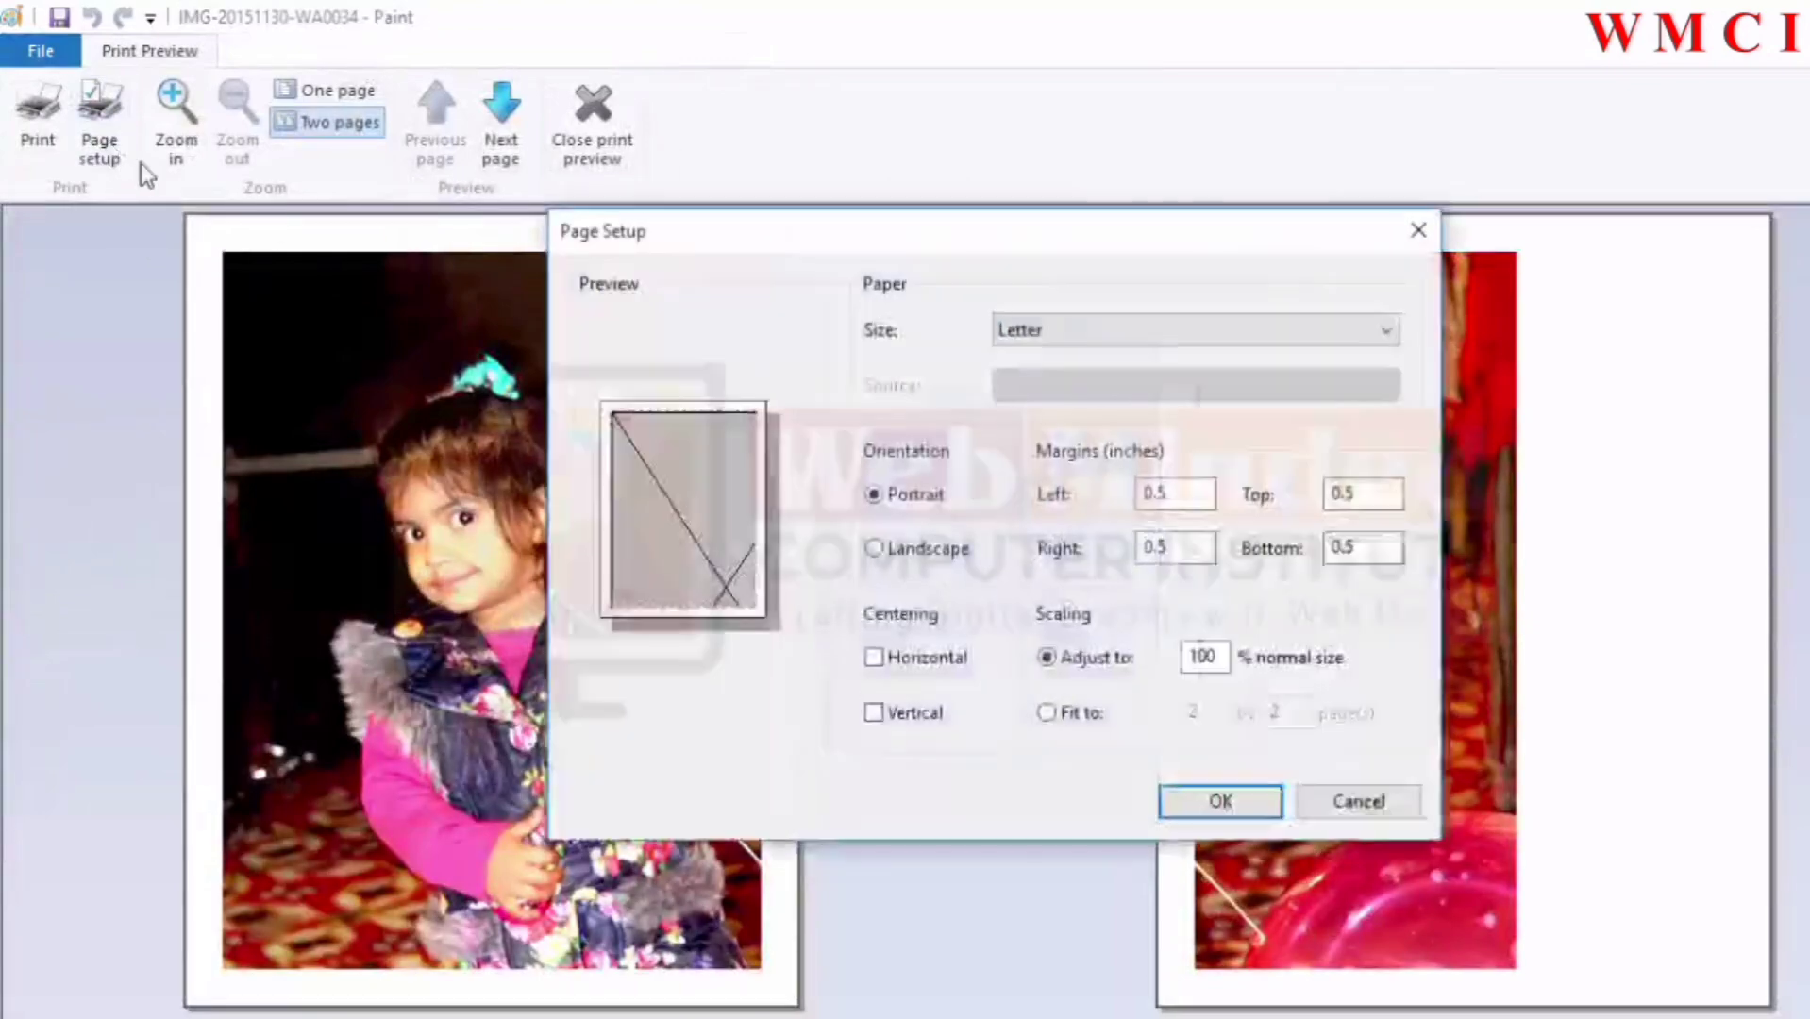
pyautogui.moveTo(826, 239); pyautogui.dragTo(1042, 95)
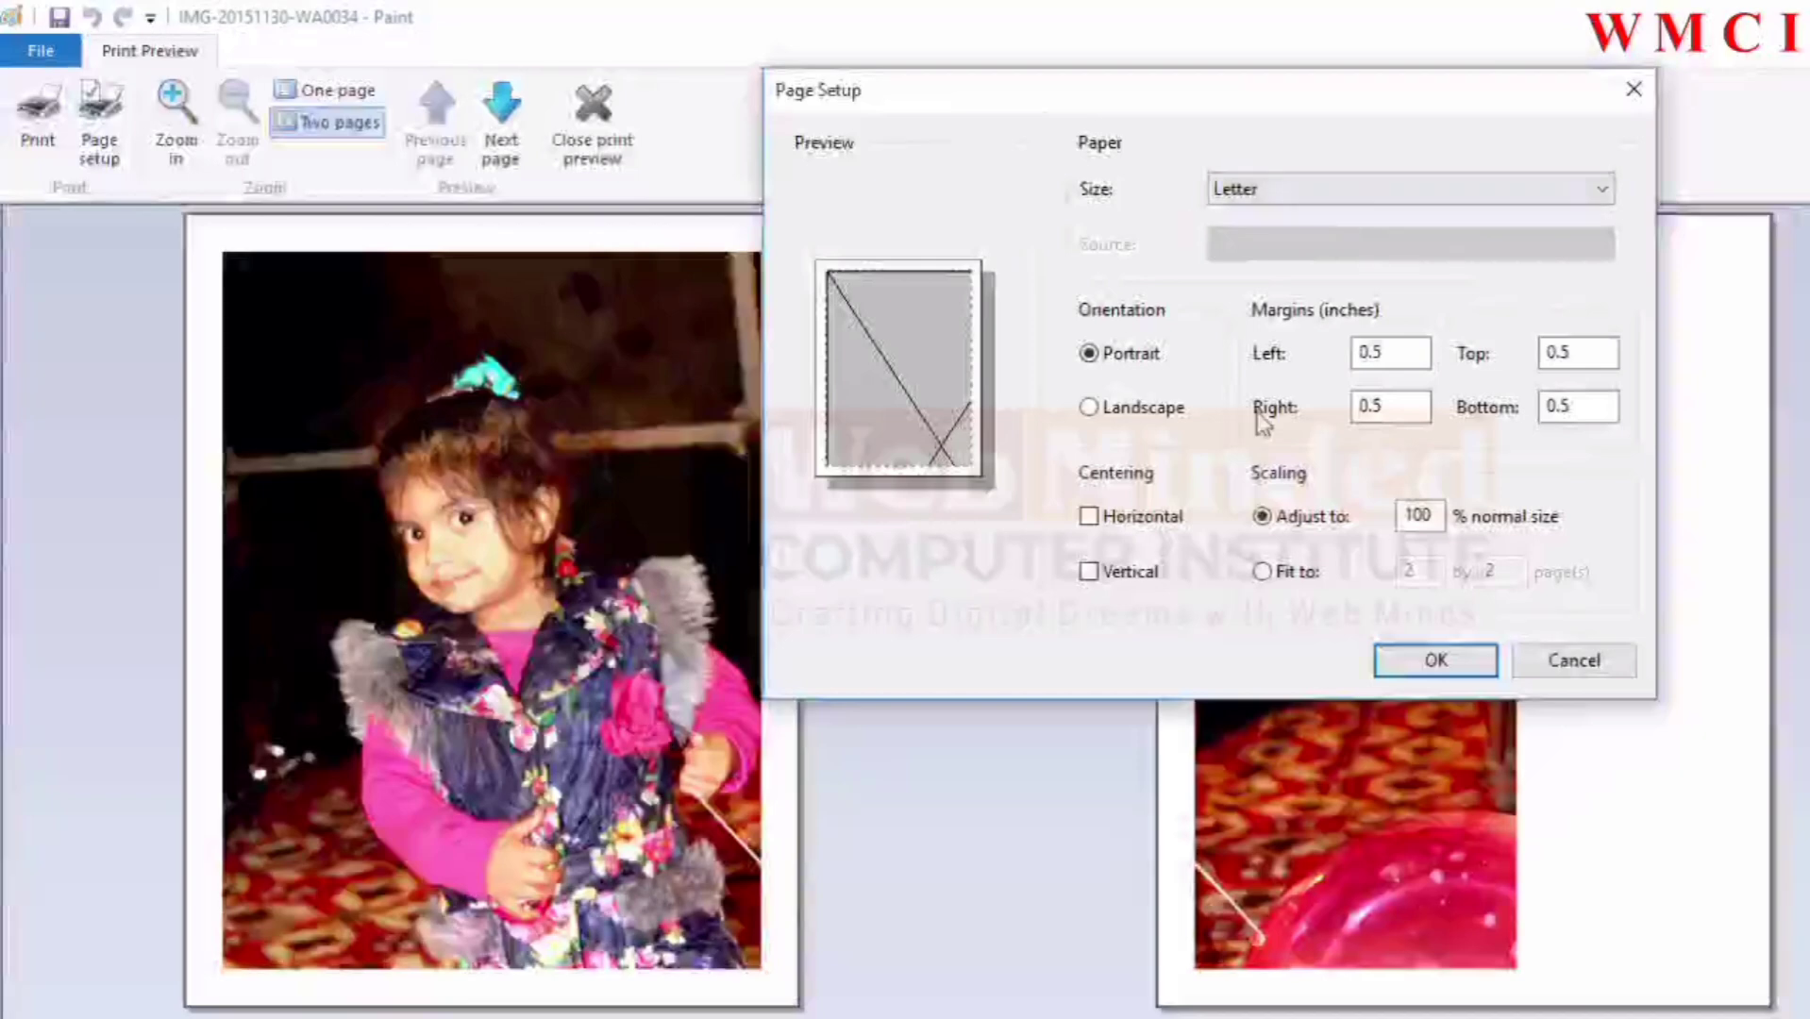
pyautogui.moveTo(1251, 92); pyautogui.dragTo(1267, 25)
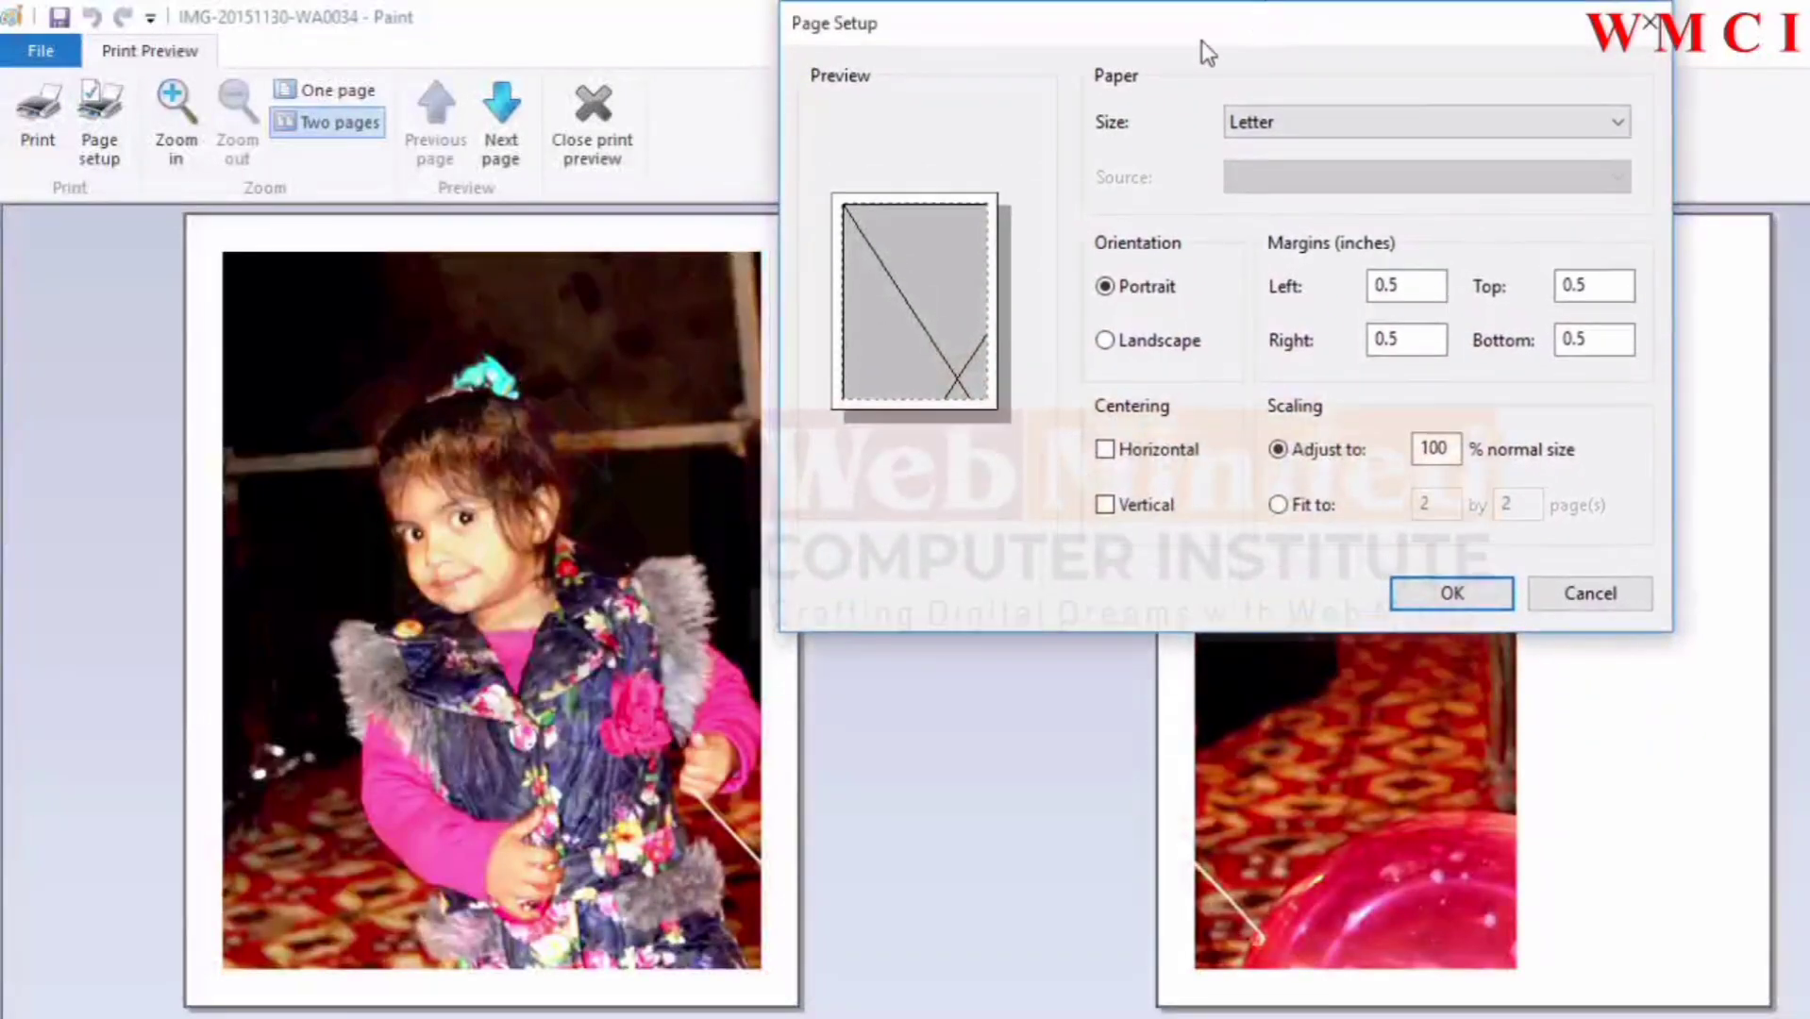
pyautogui.click(1578, 591)
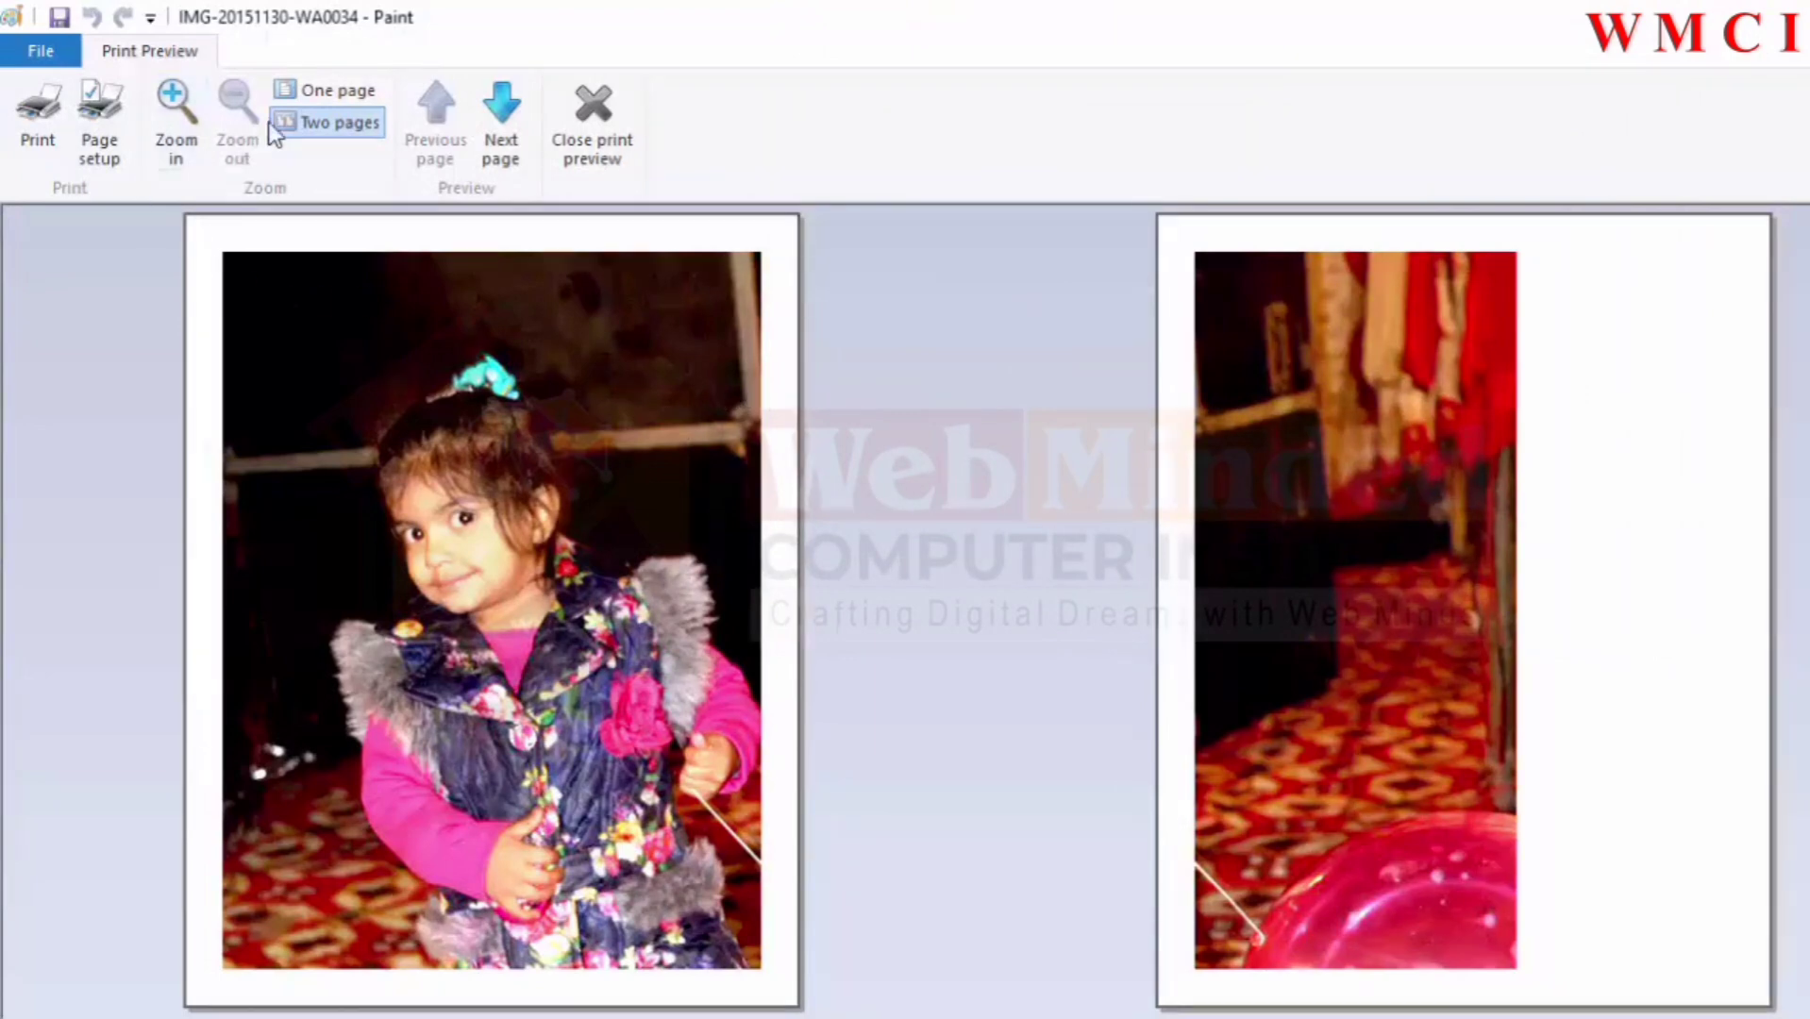
# Step: Show one page in the print preview, and return to the two-page view
pyautogui.click(330, 88)
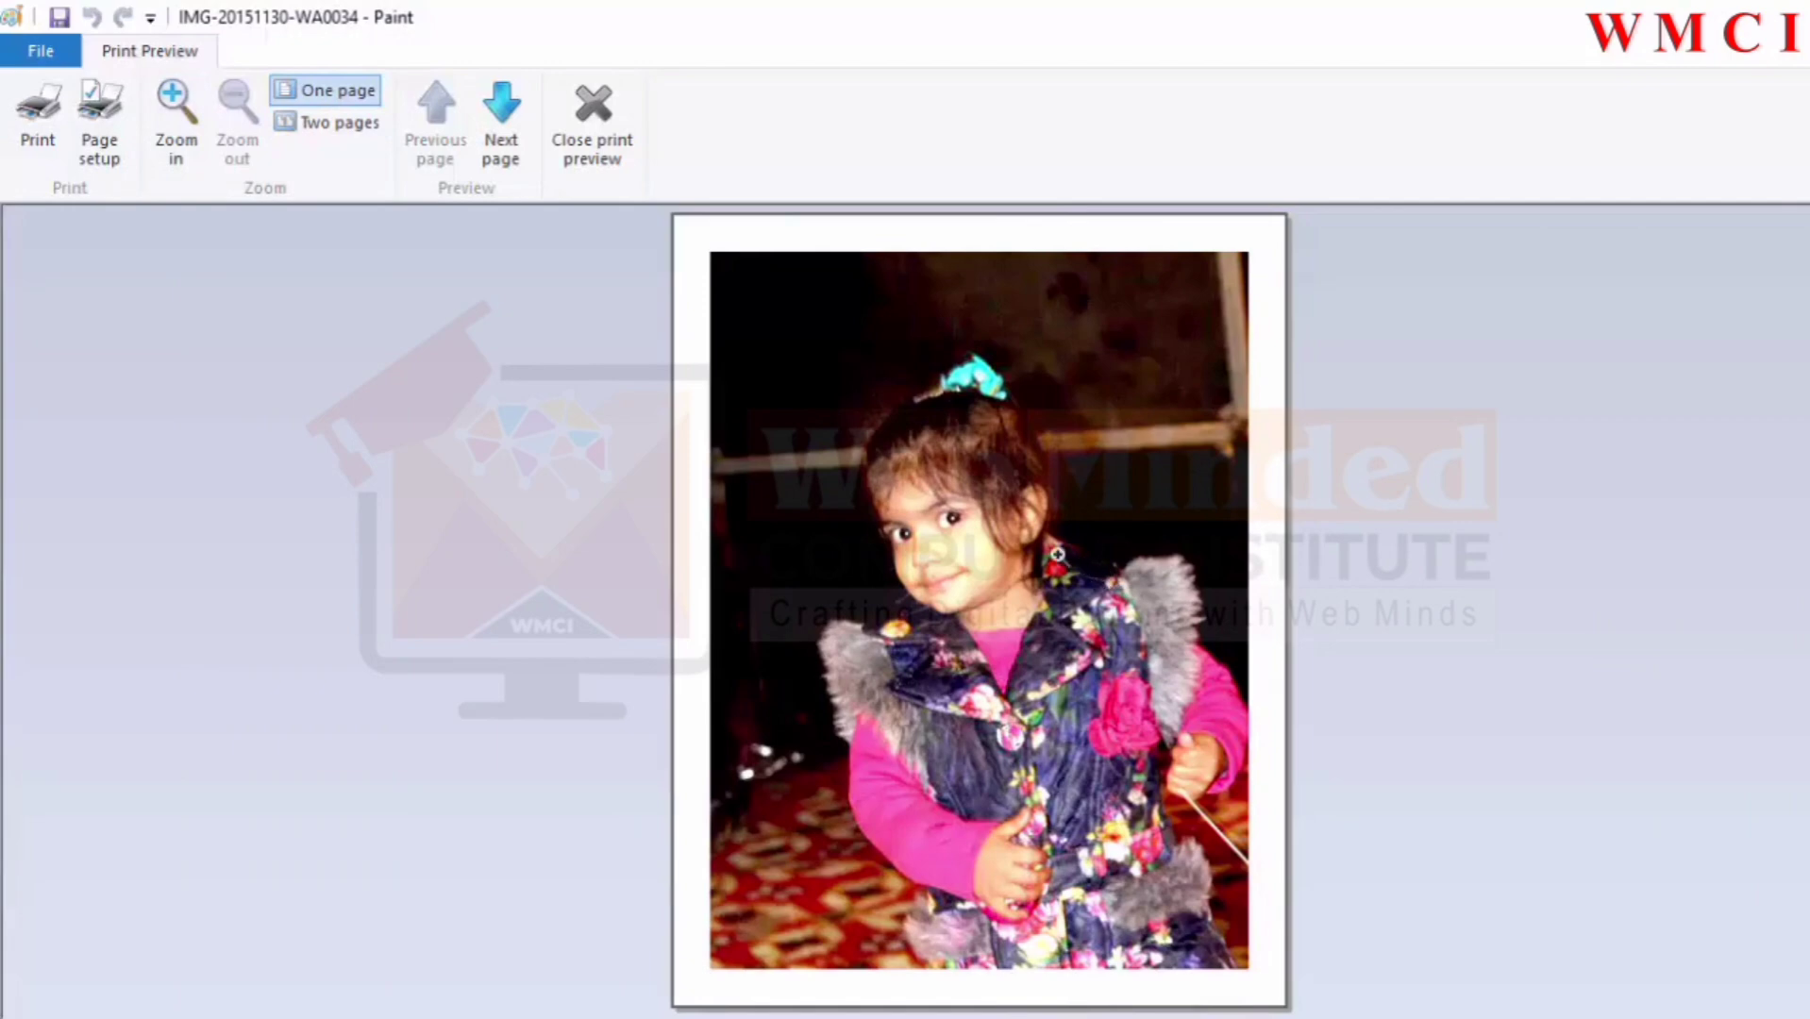
pyautogui.click(308, 124)
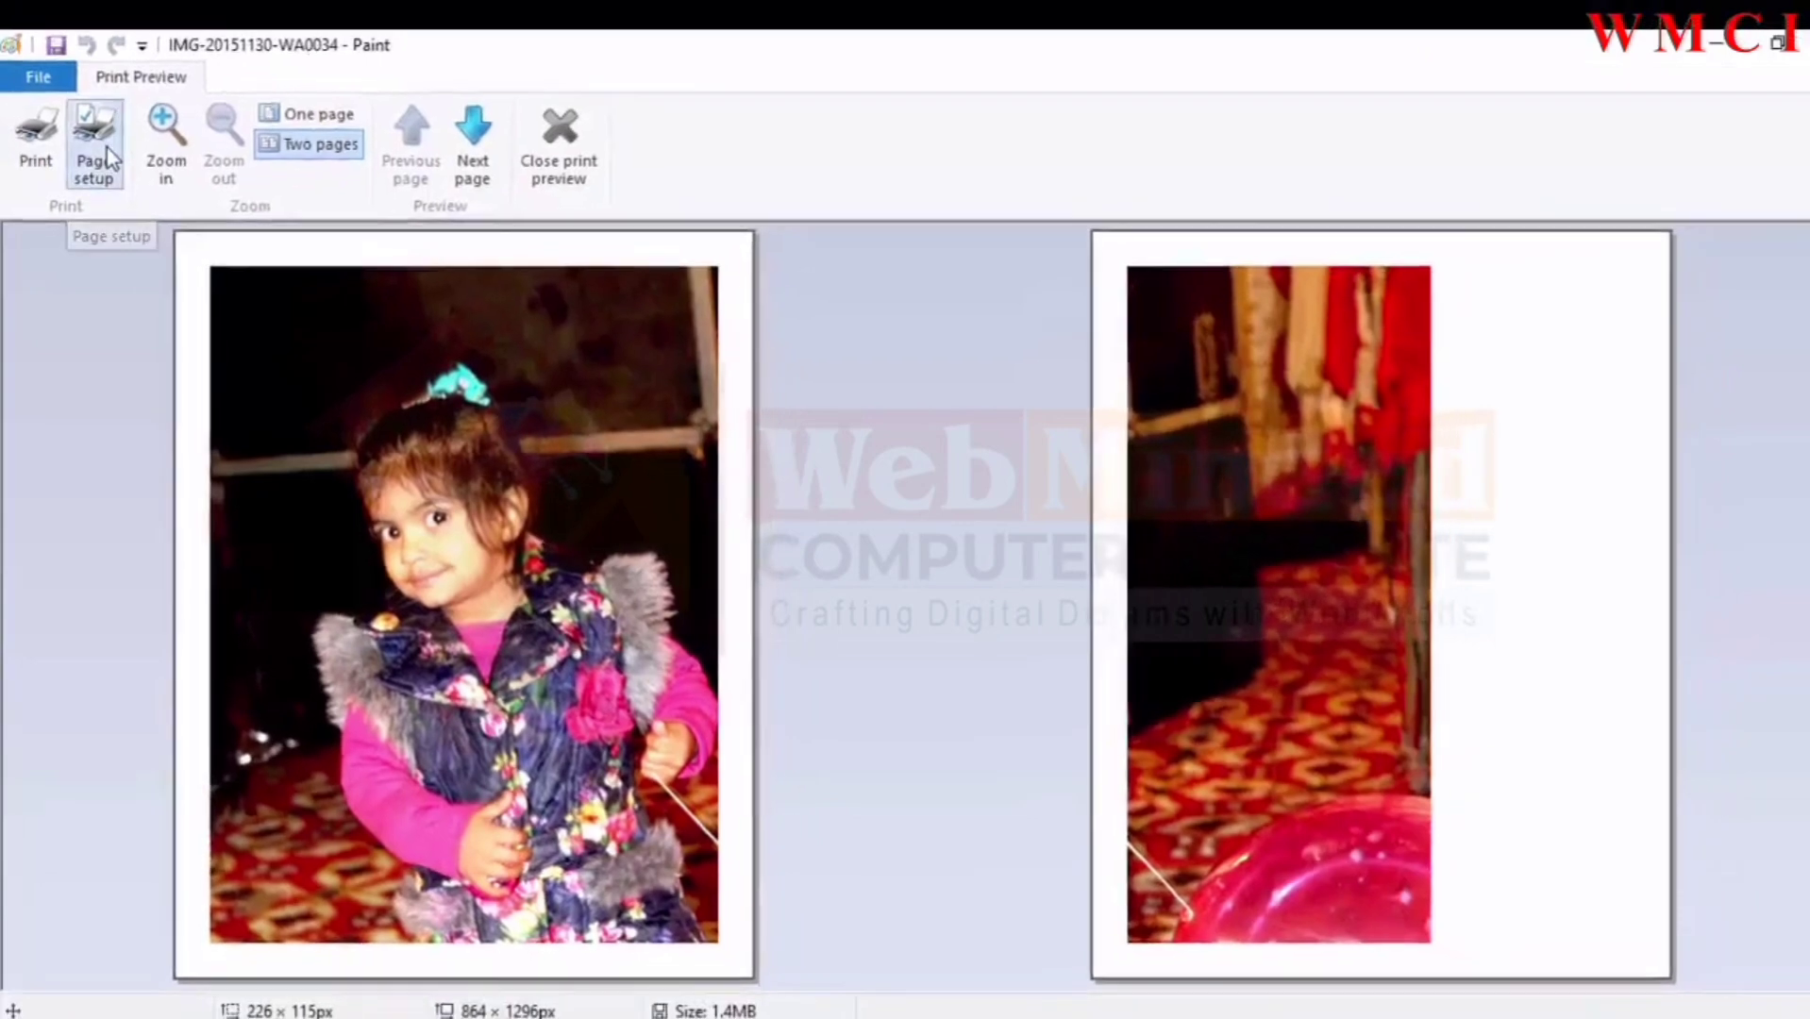
# Step: Set the photo's page orientation to Landscape in the page setup and apply it to the preview
pyautogui.click(108, 142)
pyautogui.moveTo(891, 265); pyautogui.dragTo(1309, 82)
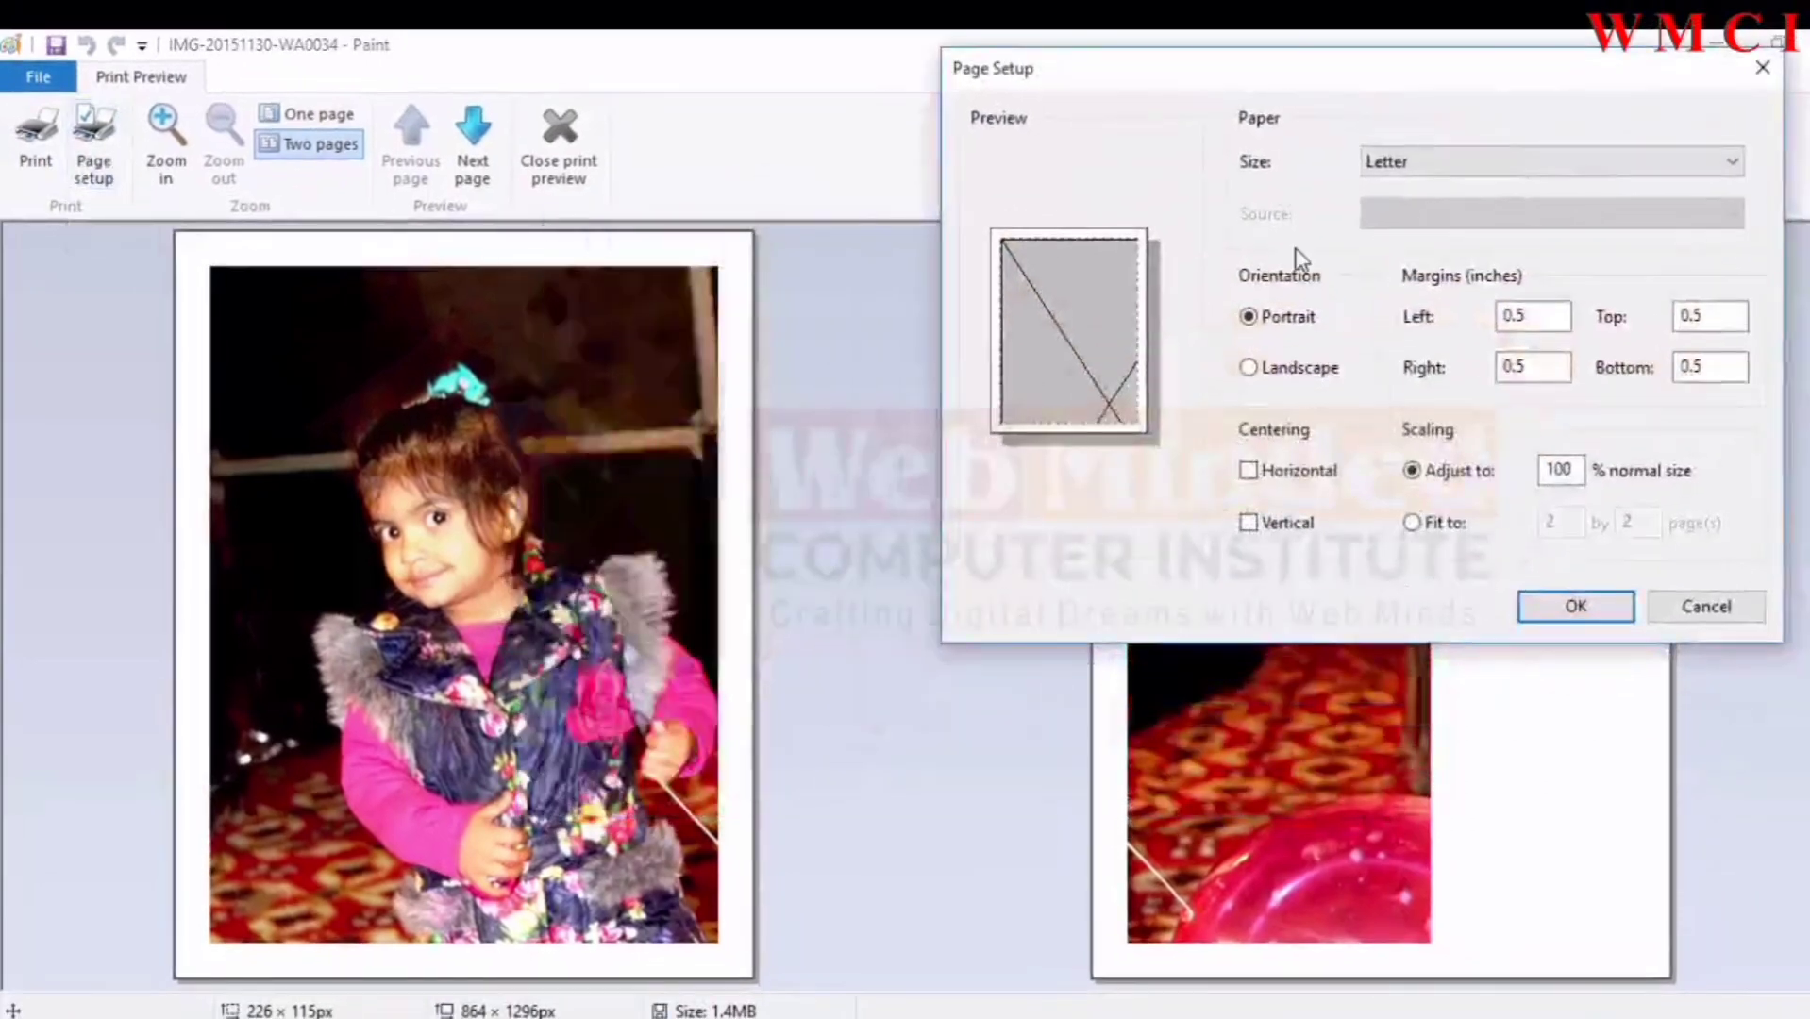
pyautogui.click(1269, 371)
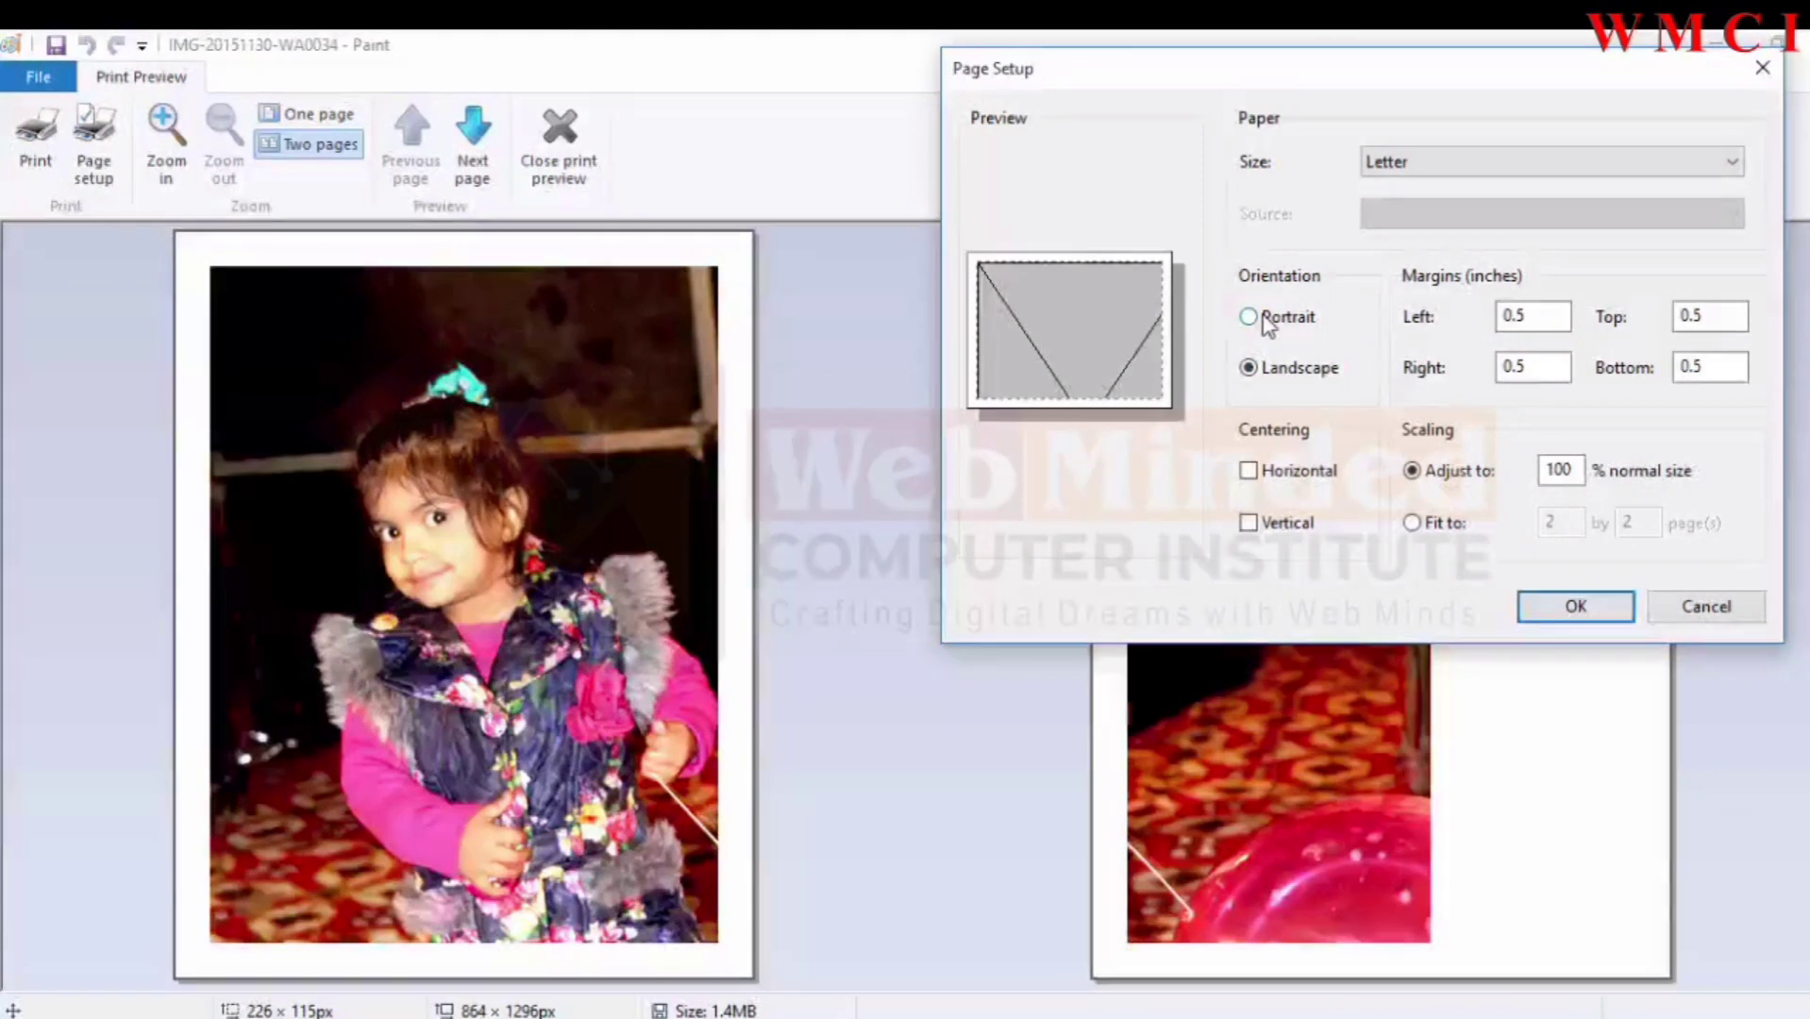
pyautogui.click(1571, 610)
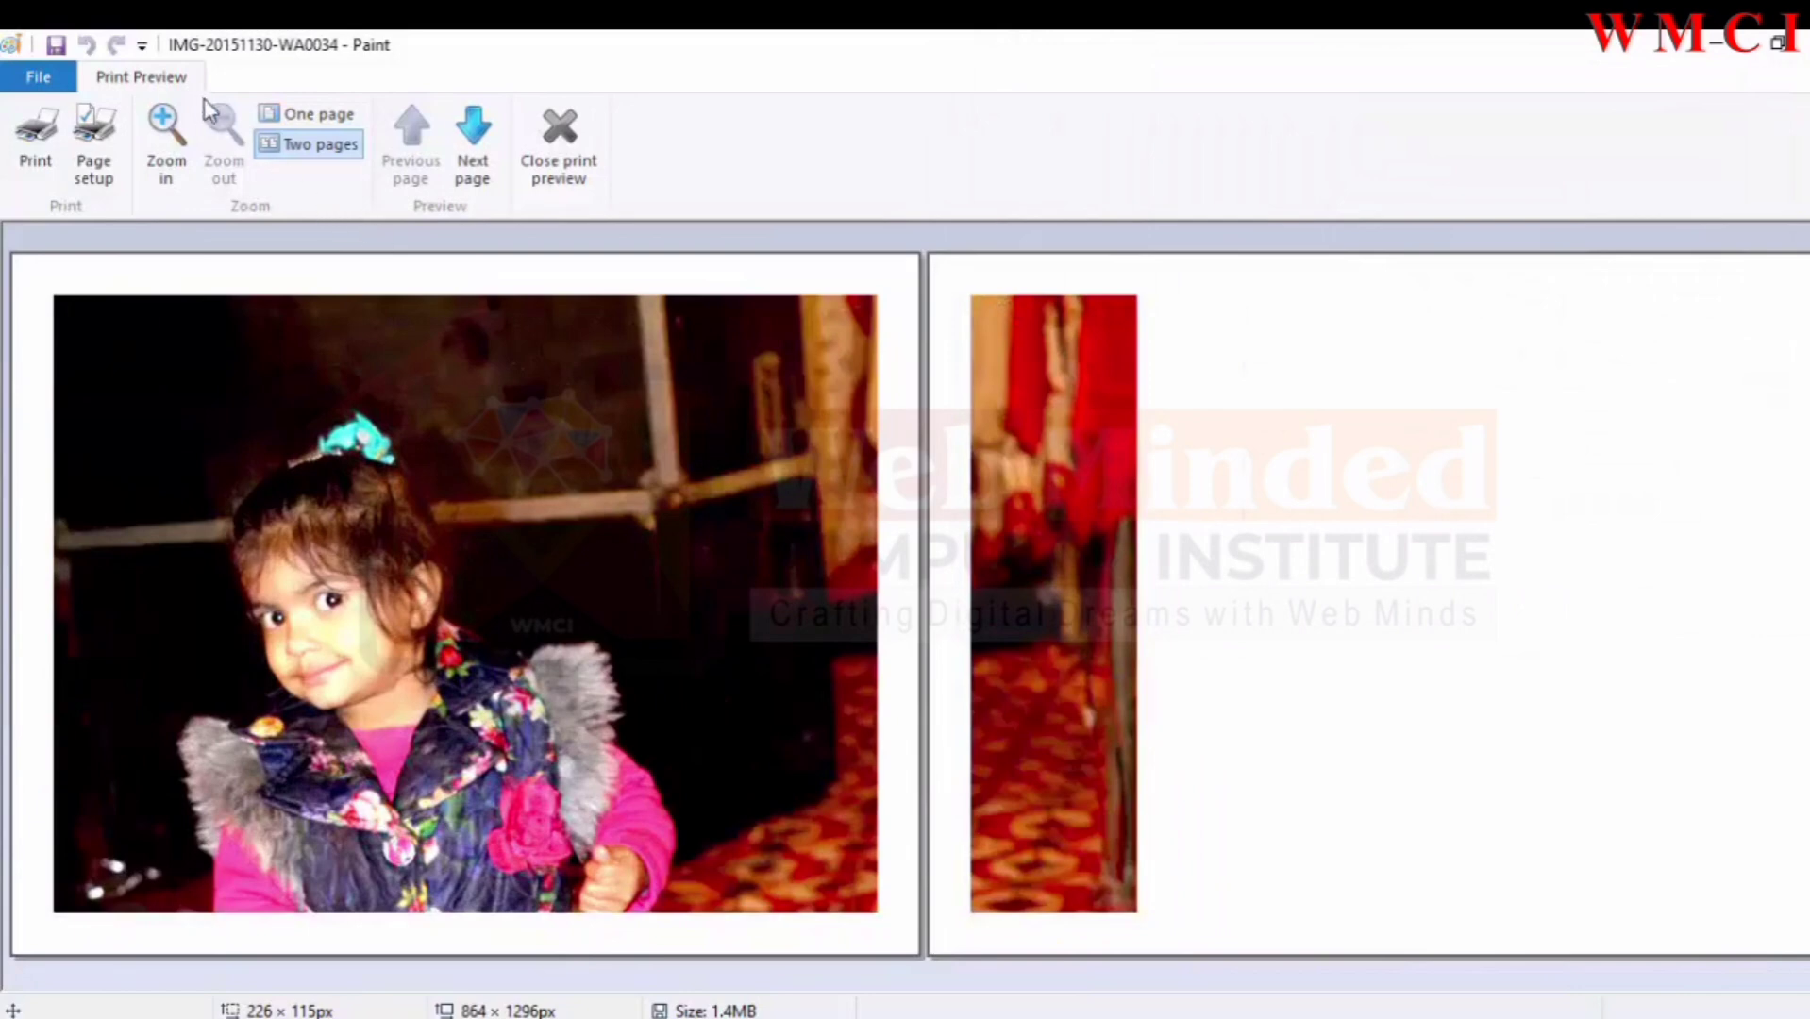
# Step: Set the photo's print scaling to 50% of normal size and apply it to the preview
pyautogui.click(111, 151)
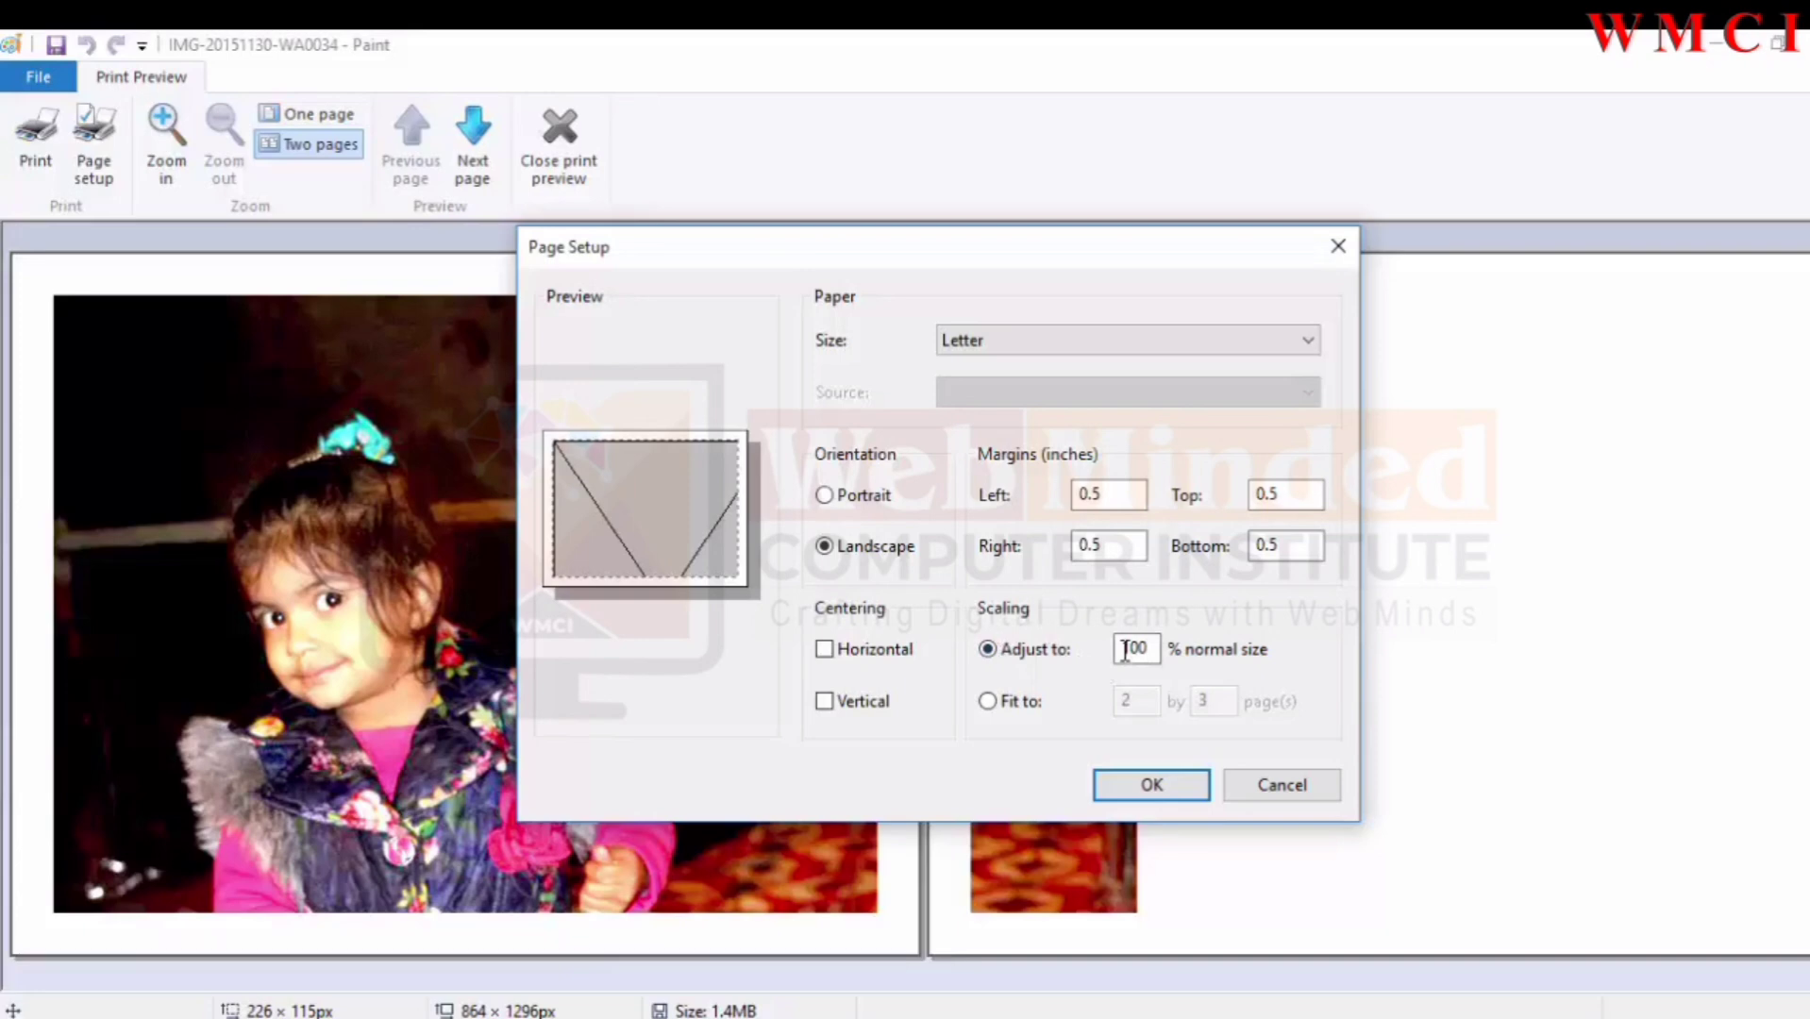
pyautogui.moveTo(1125, 652); pyautogui.dragTo(1163, 651)
pyautogui.write('50')
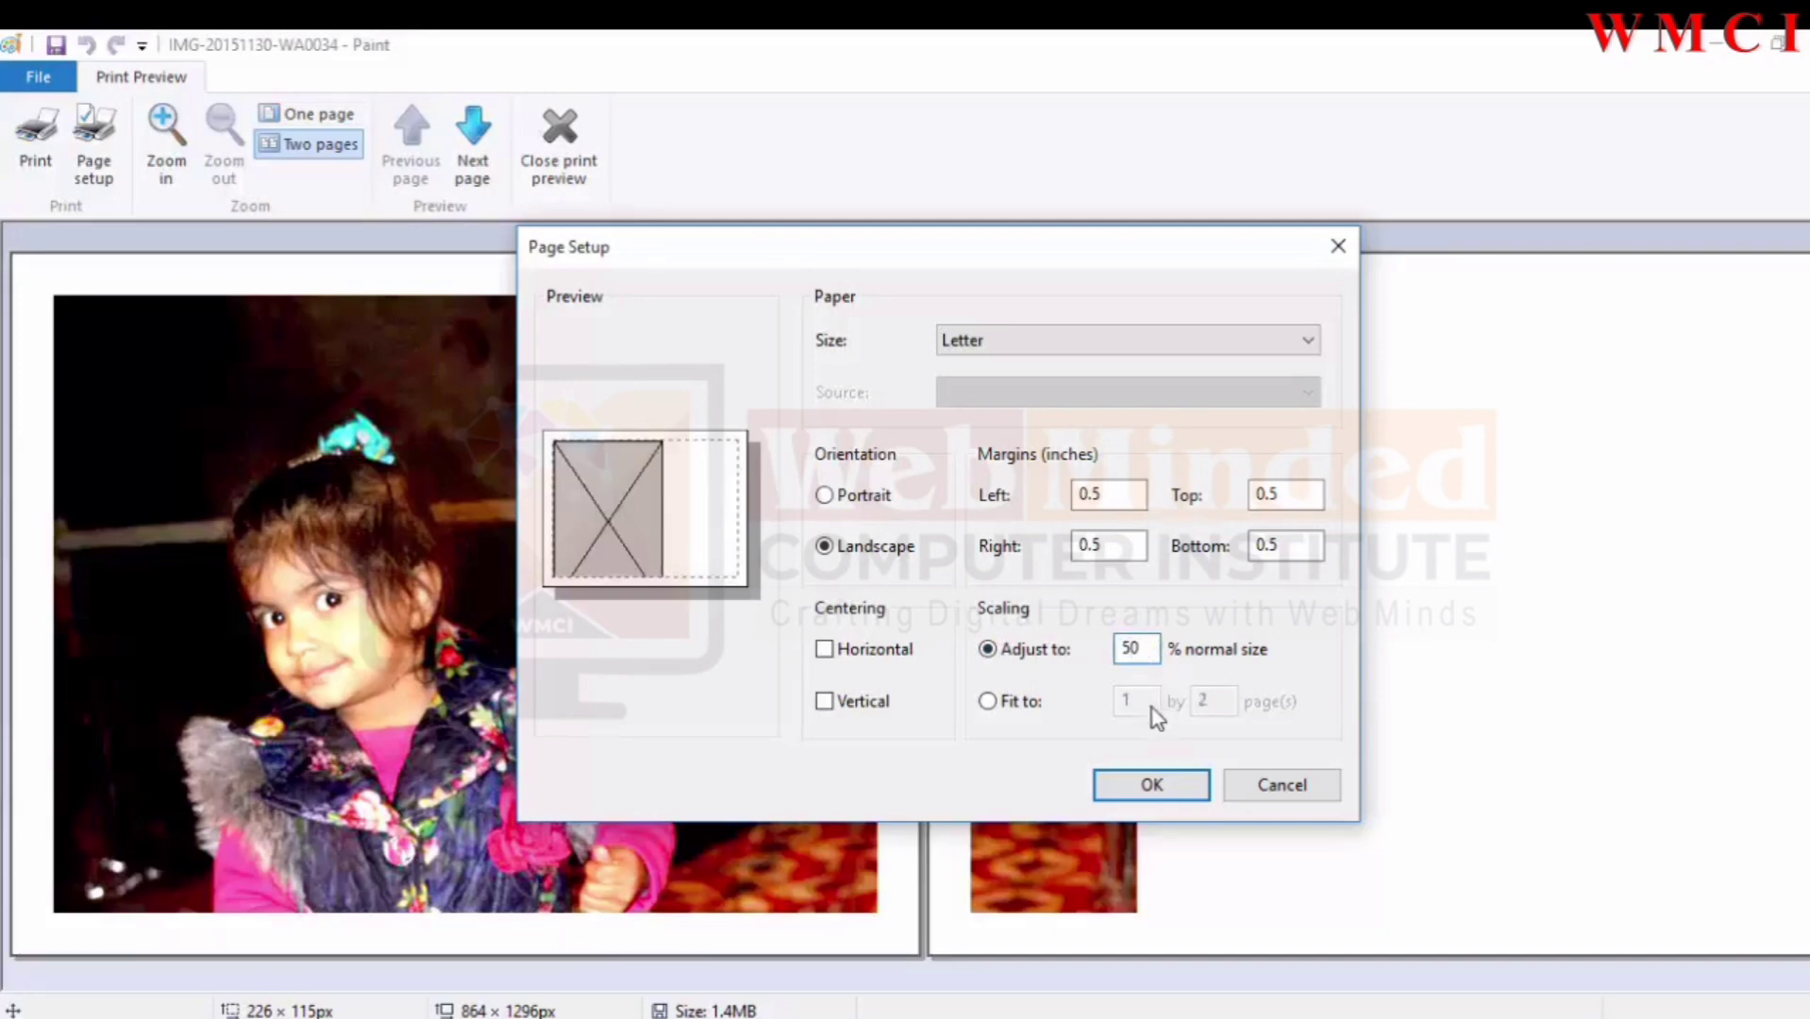
pyautogui.click(1146, 785)
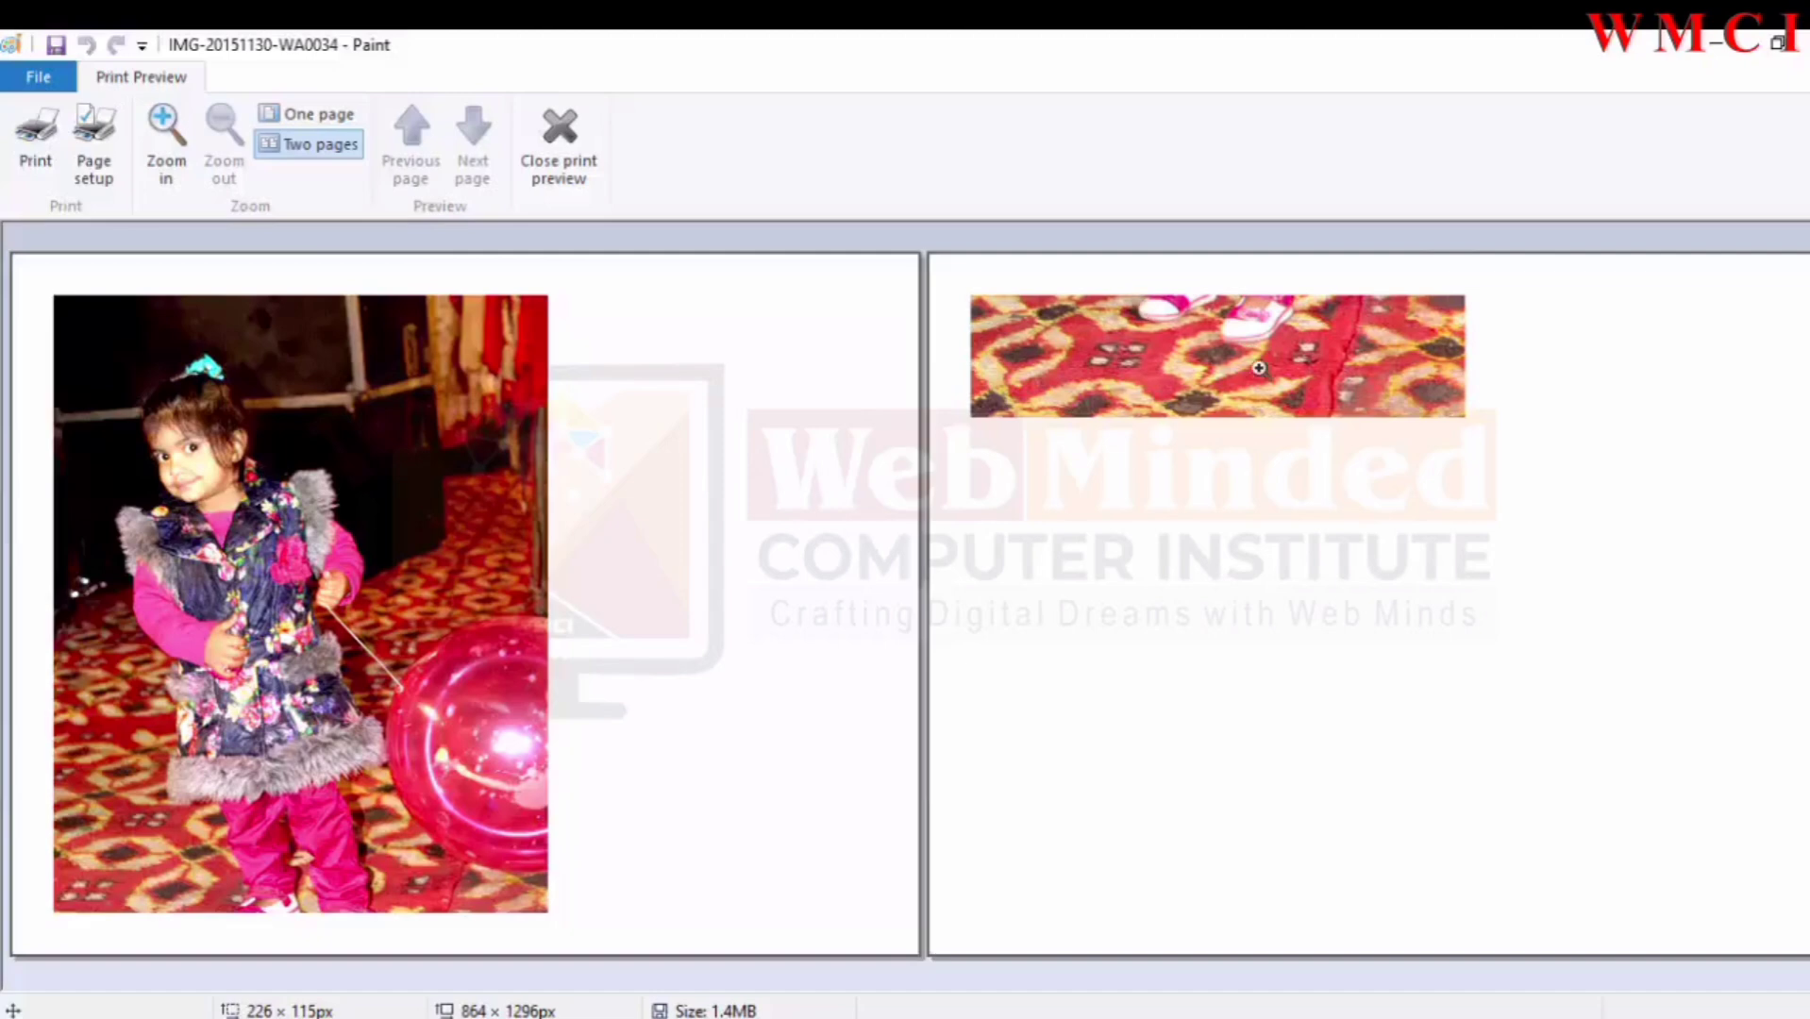
# Step: Set the photo's print scaling to 40% of normal size and apply it to the preview
pyautogui.click(102, 170)
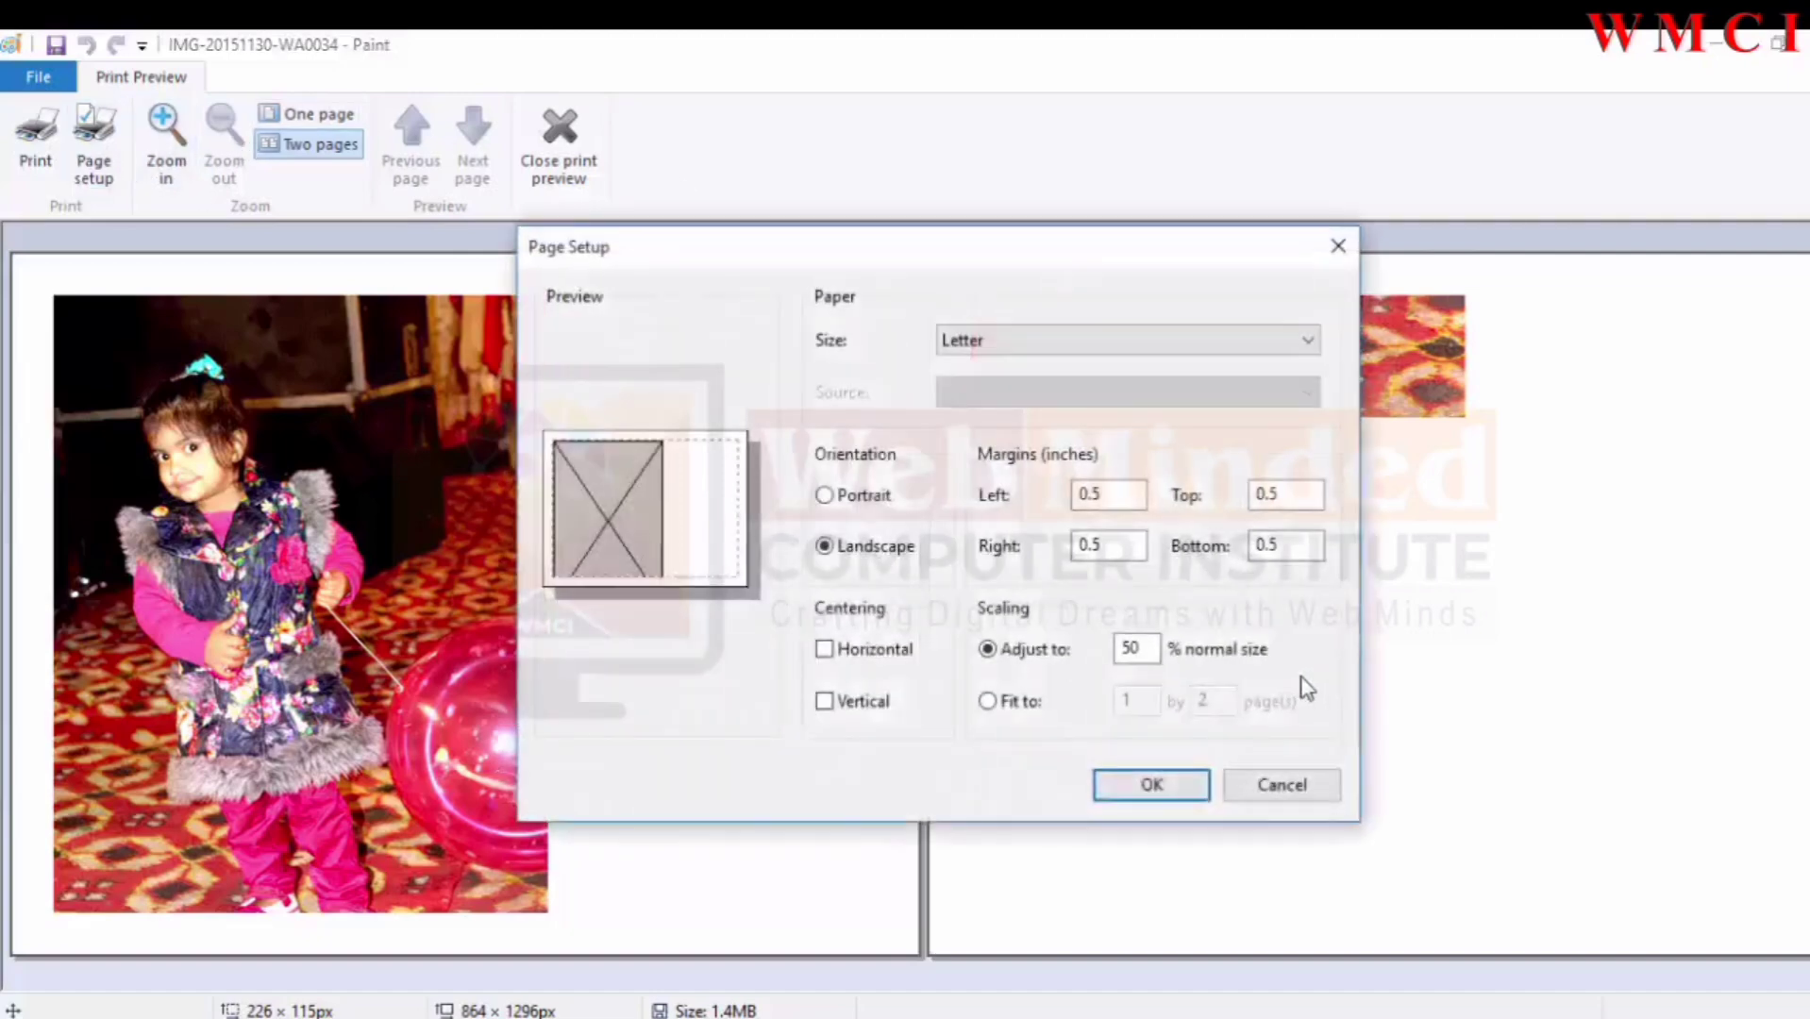
pyautogui.moveTo(1146, 649); pyautogui.dragTo(1115, 648)
pyautogui.write('40')
pyautogui.click(1138, 791)
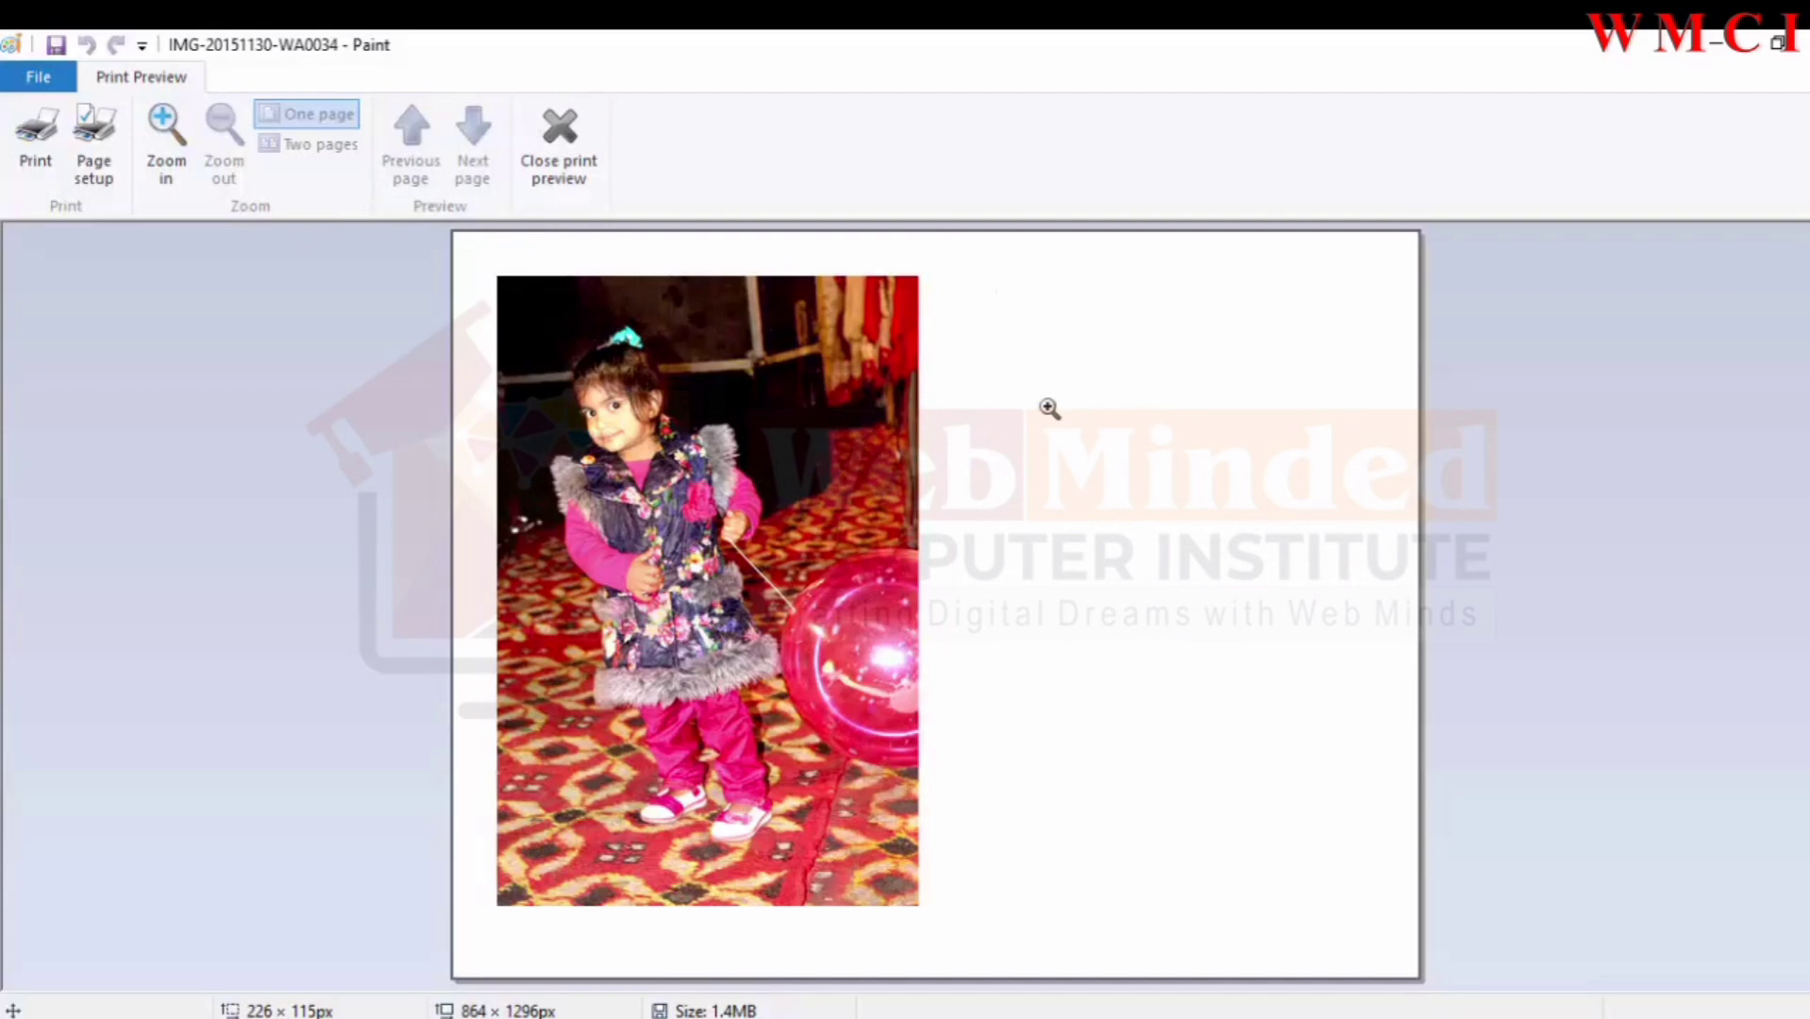
# Step: Center the photo both horizontally and vertically on the printed page and apply the page setup
pyautogui.click(93, 170)
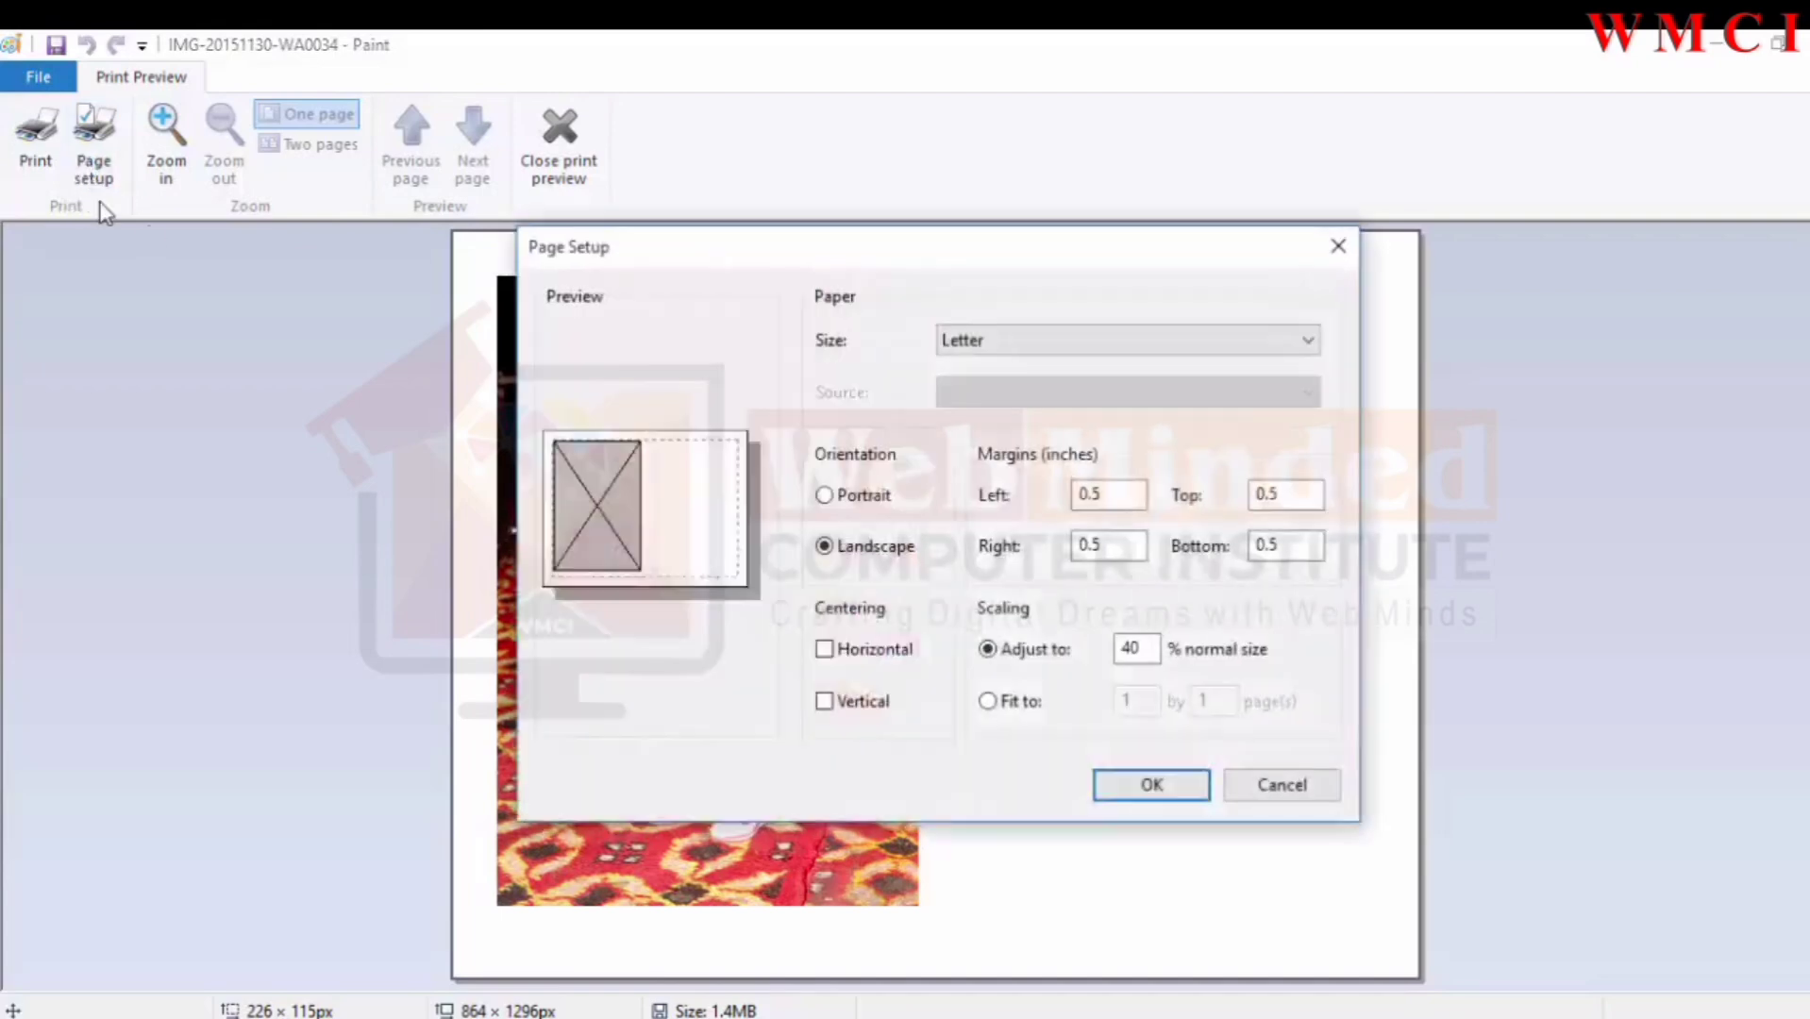
pyautogui.moveTo(936, 254); pyautogui.dragTo(1471, 64)
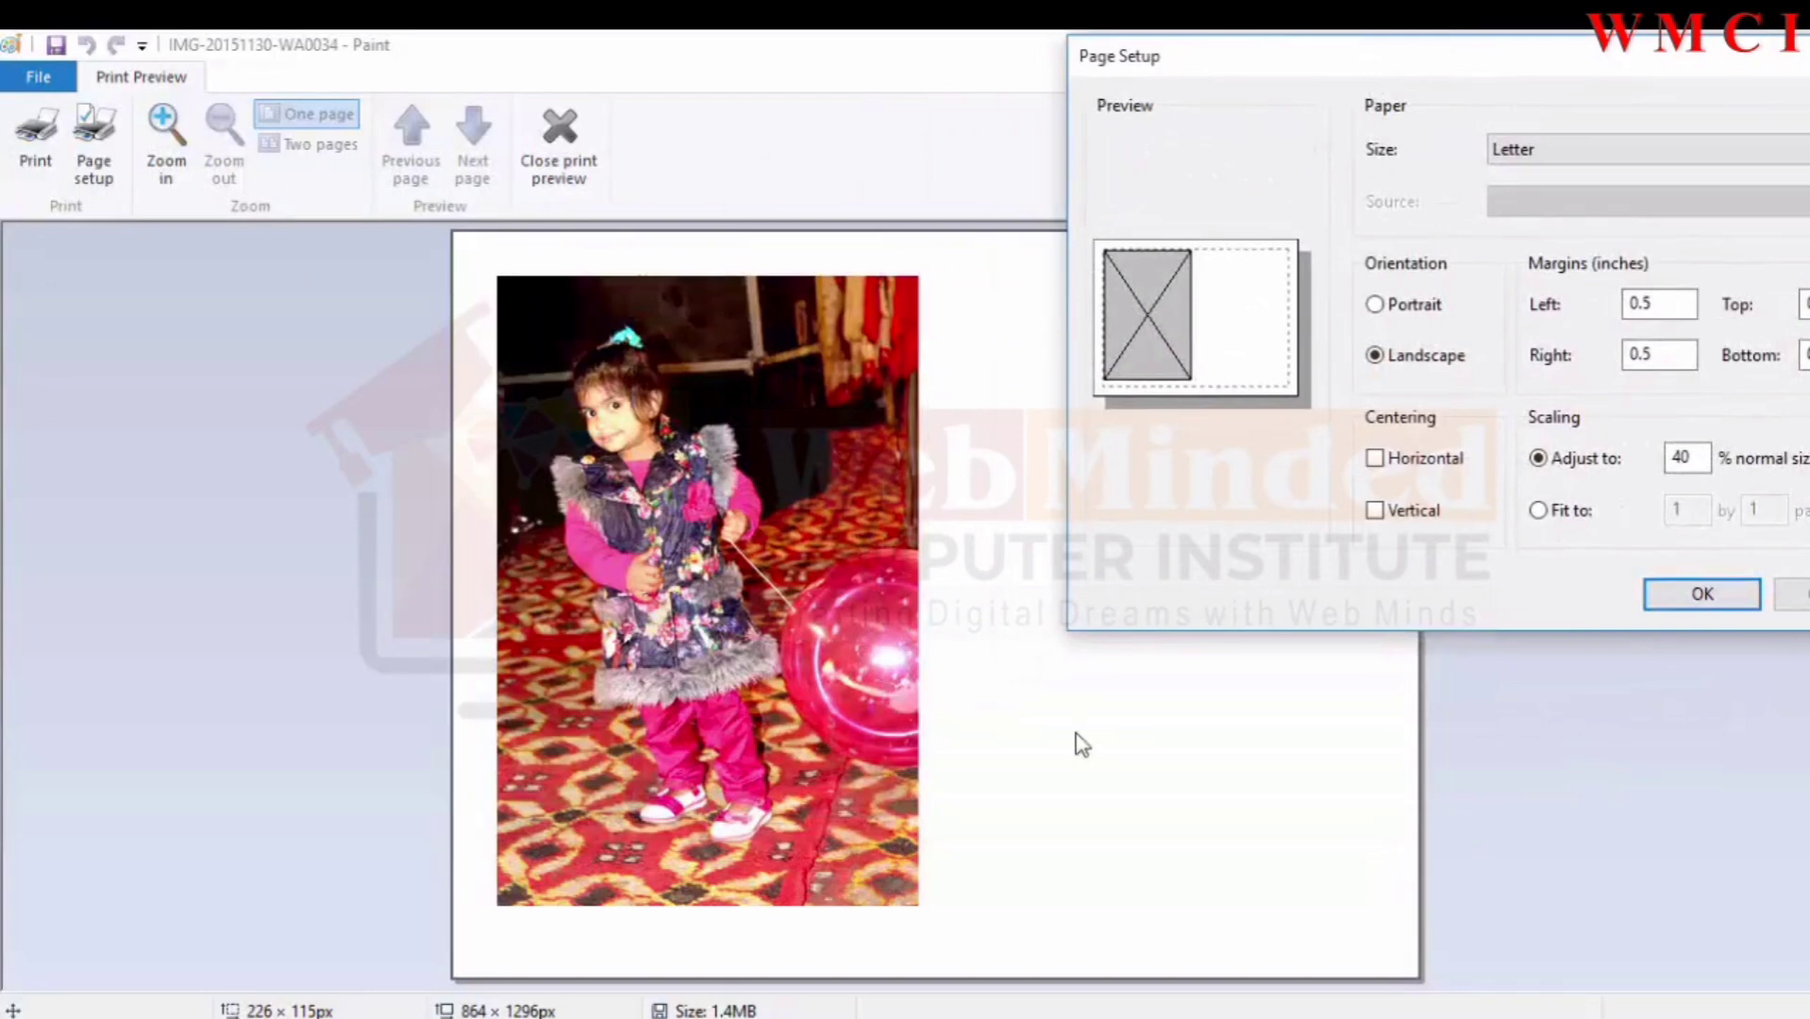
pyautogui.click(1377, 460)
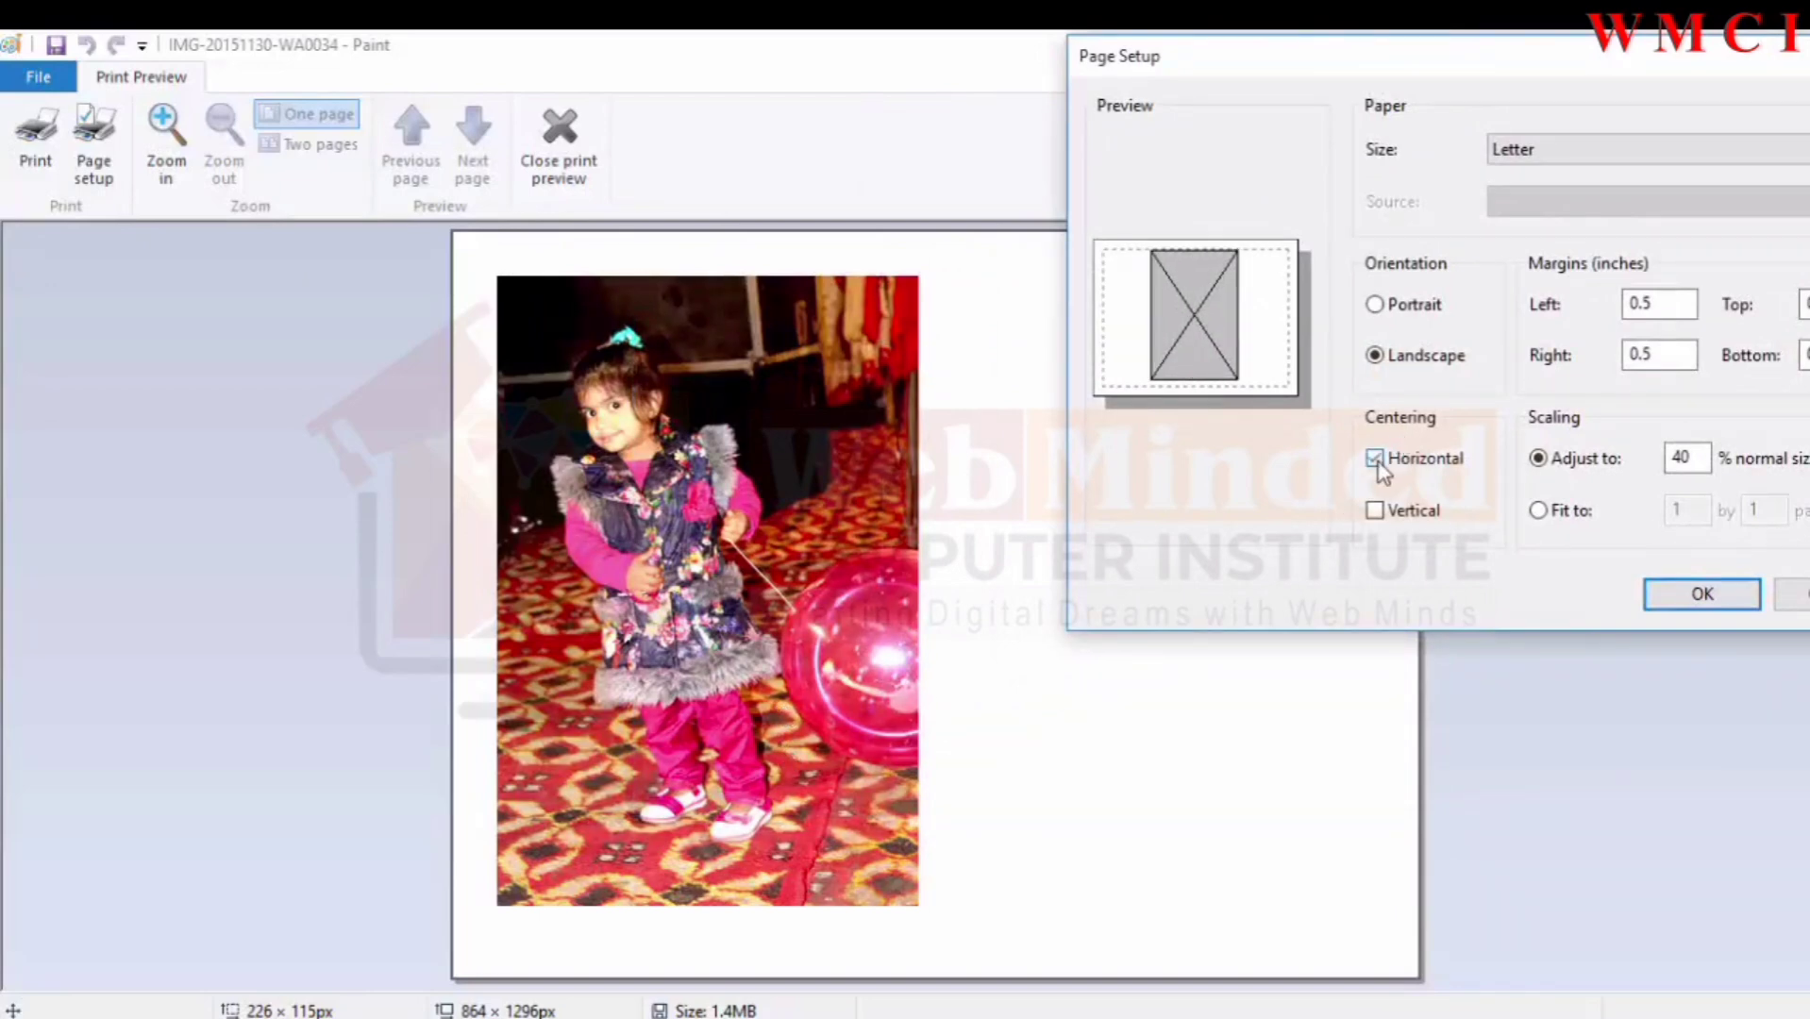
pyautogui.click(1380, 519)
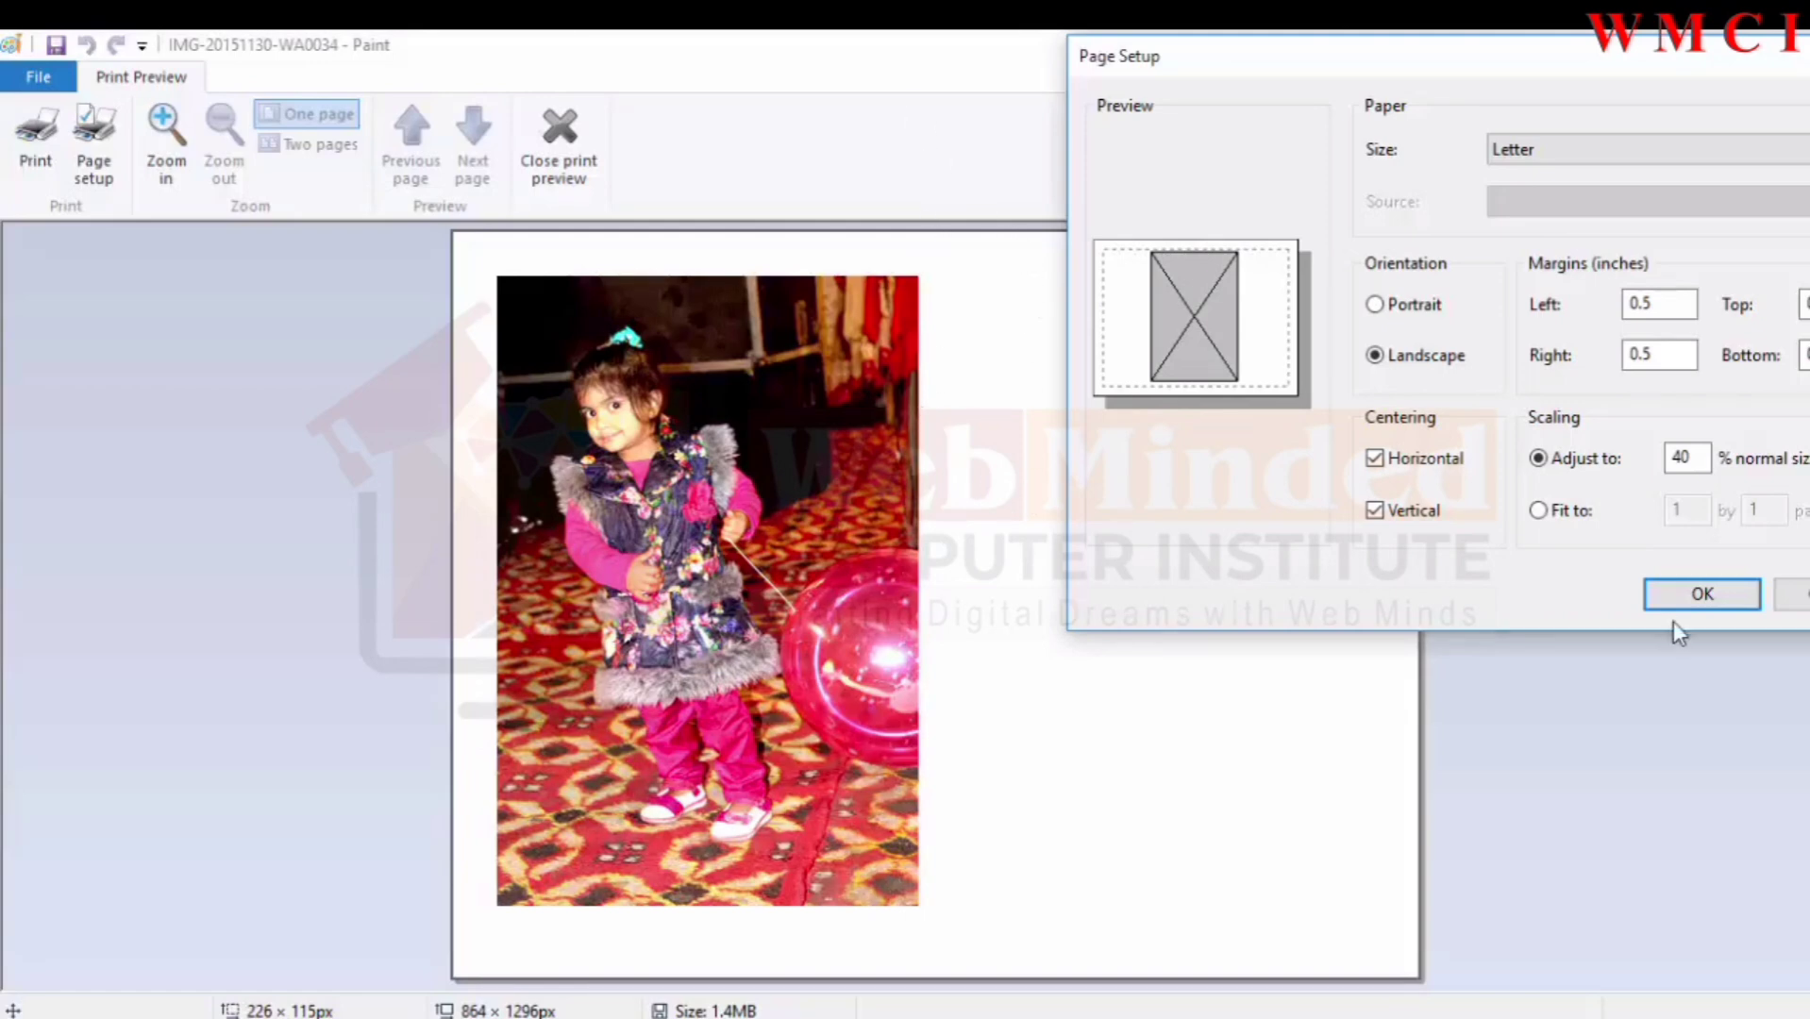
pyautogui.moveTo(1638, 57); pyautogui.dragTo(1479, 51)
pyautogui.click(1582, 597)
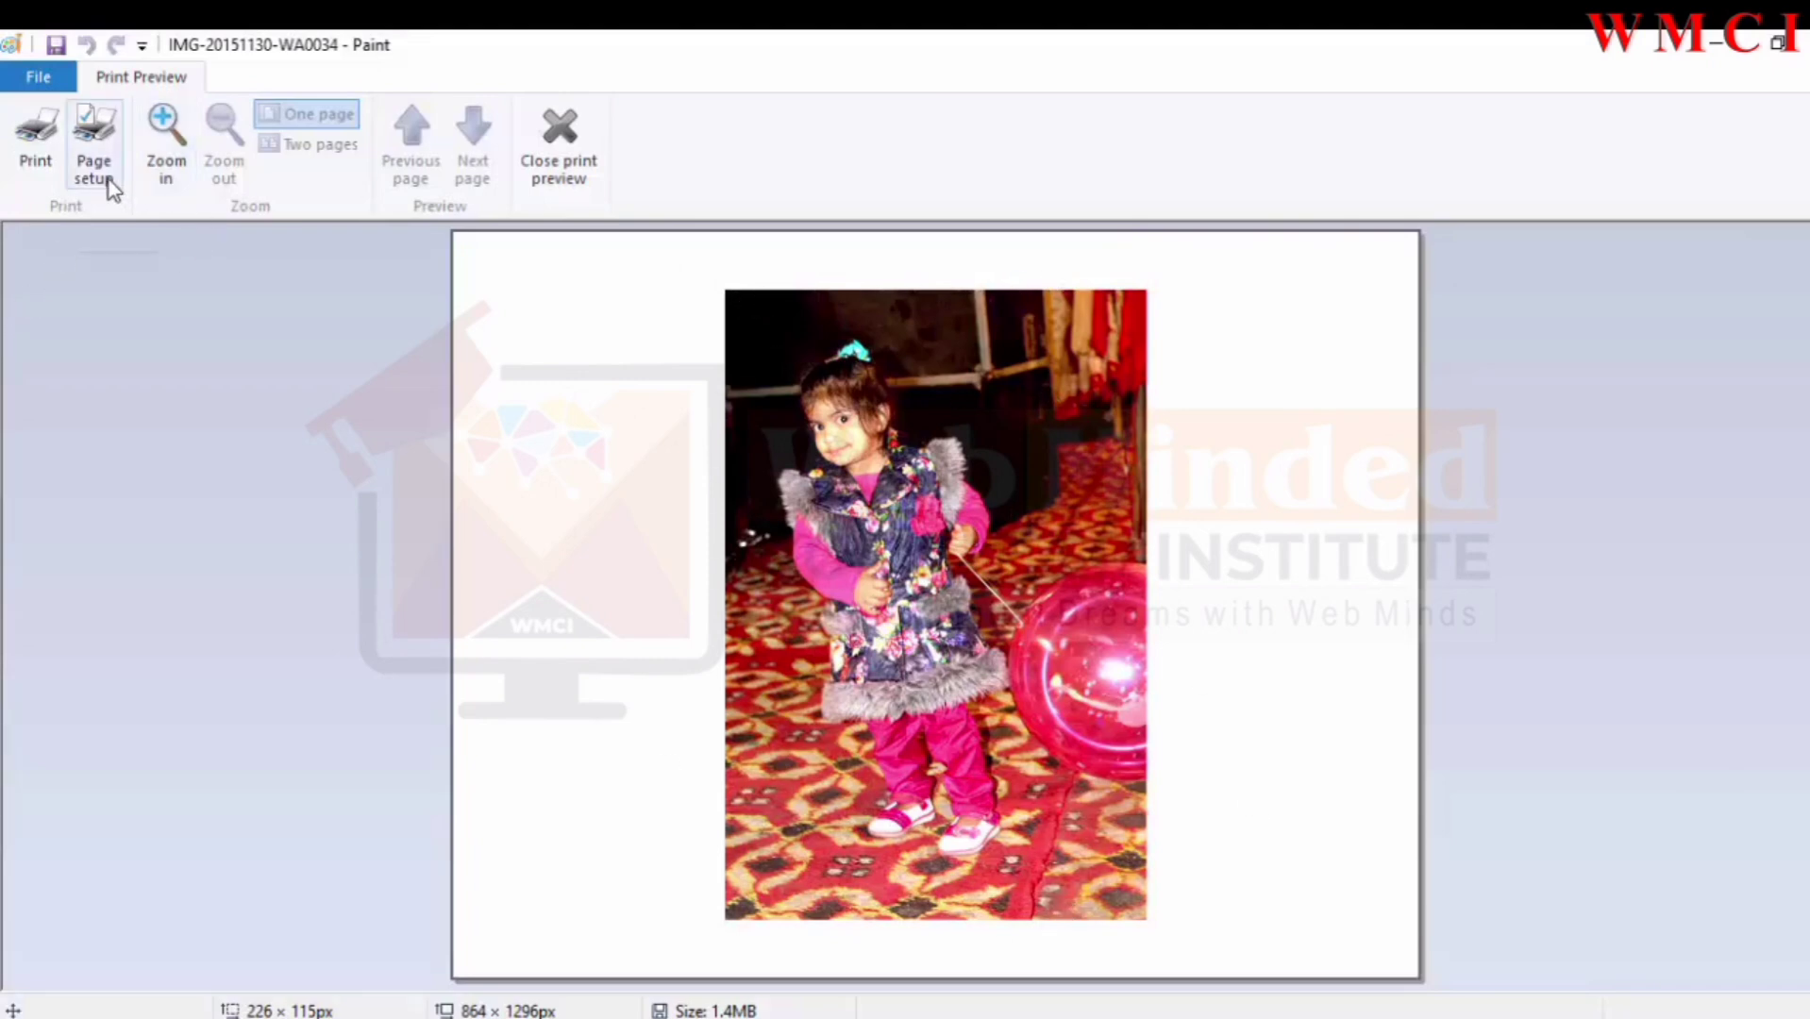
# Step: Inspect the centered photo at closer zoom levels in the print preview, and close the preview
pyautogui.click(189, 171)
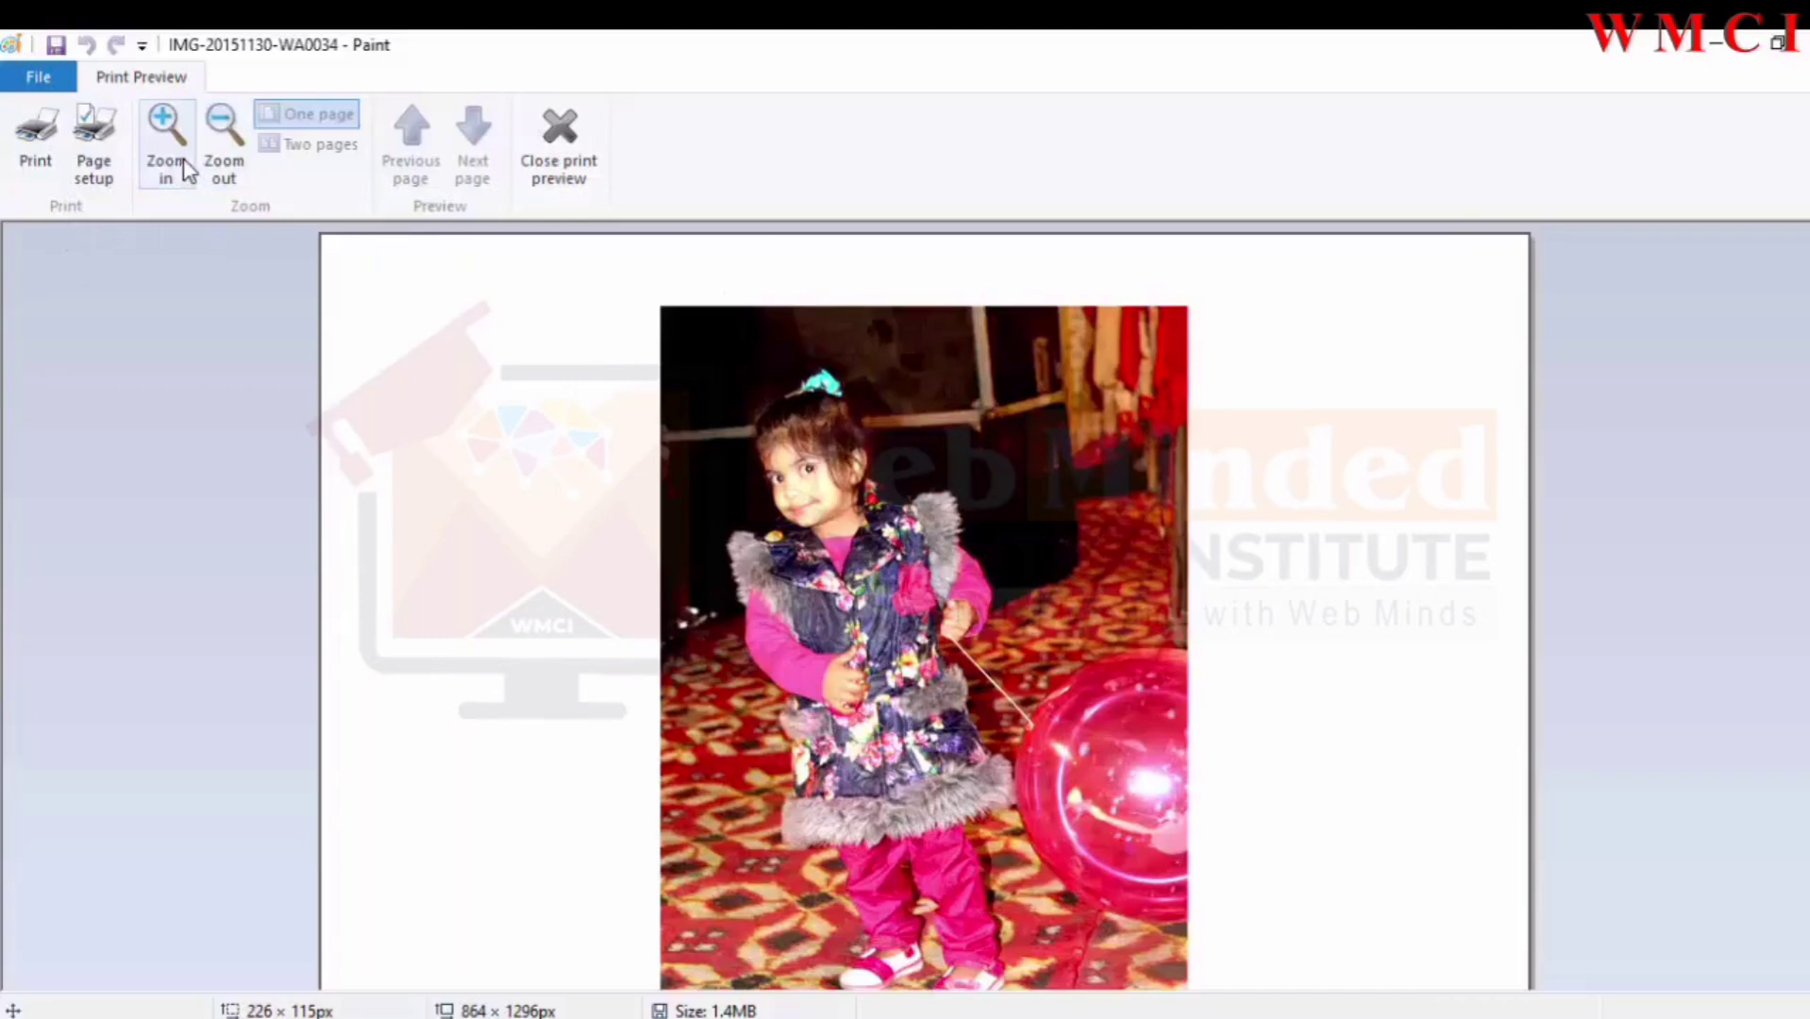
pyautogui.click(189, 172)
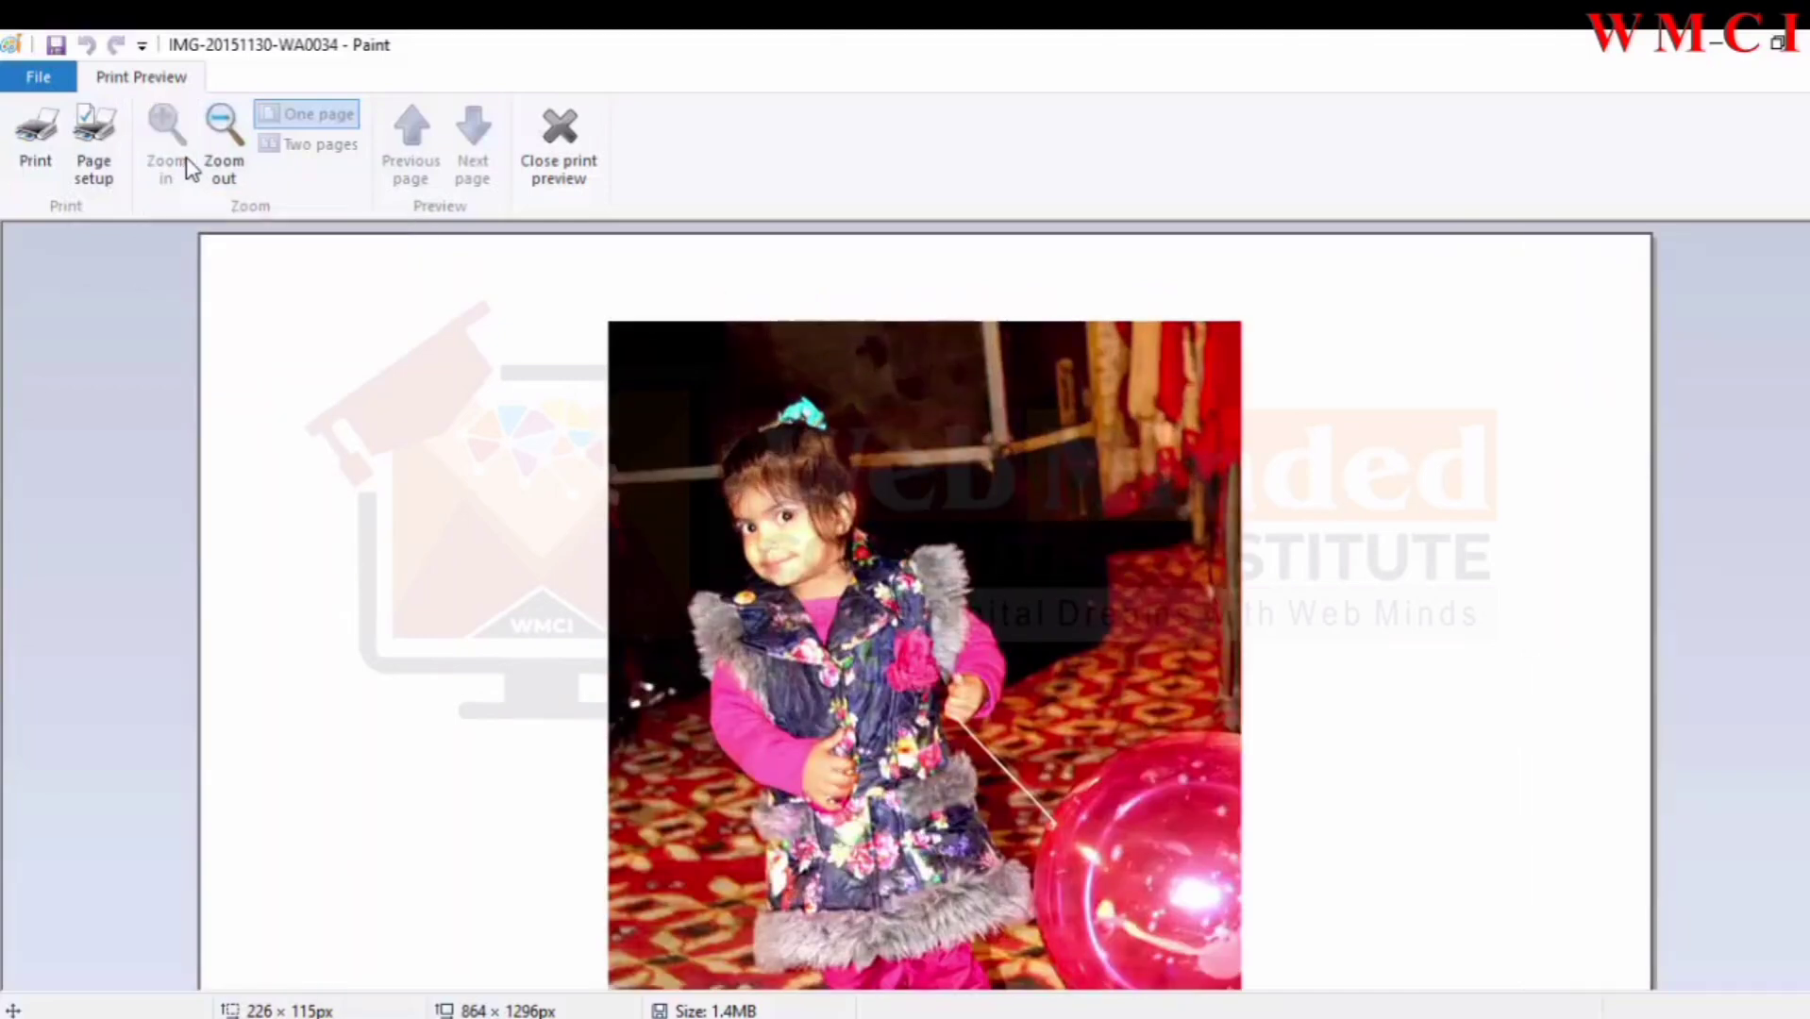
pyautogui.click(218, 170)
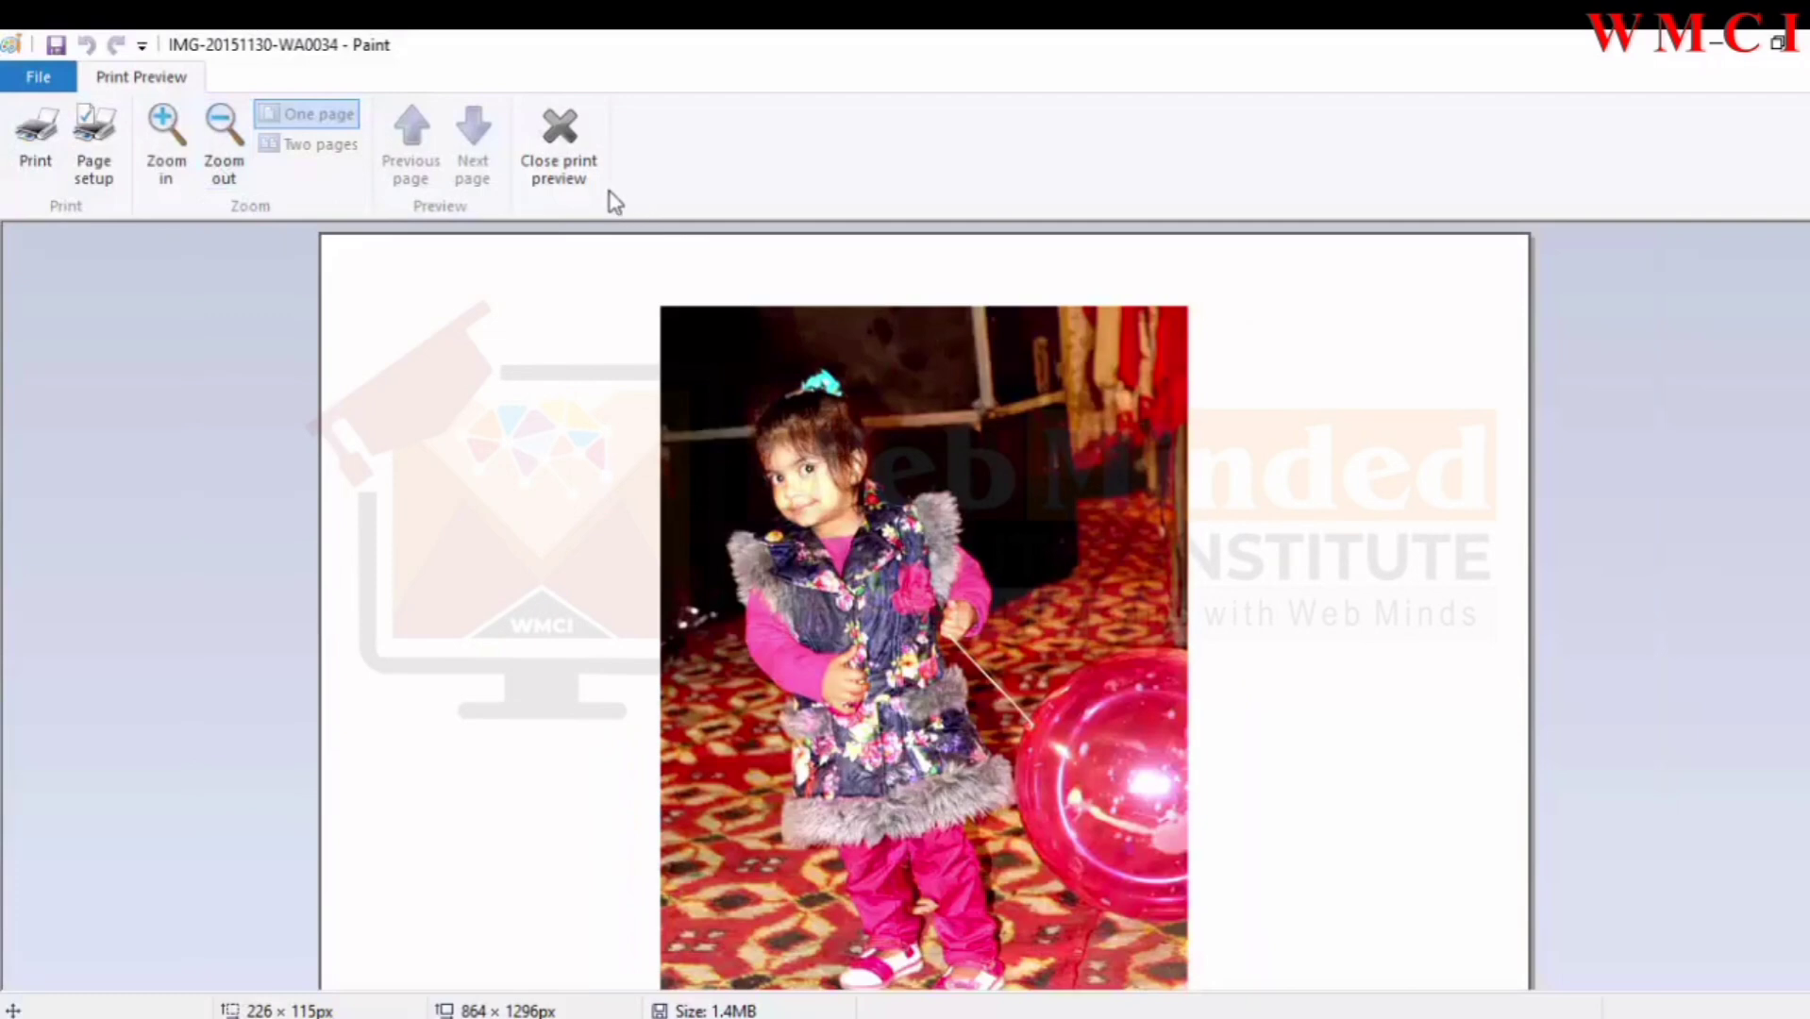
pyautogui.click(562, 177)
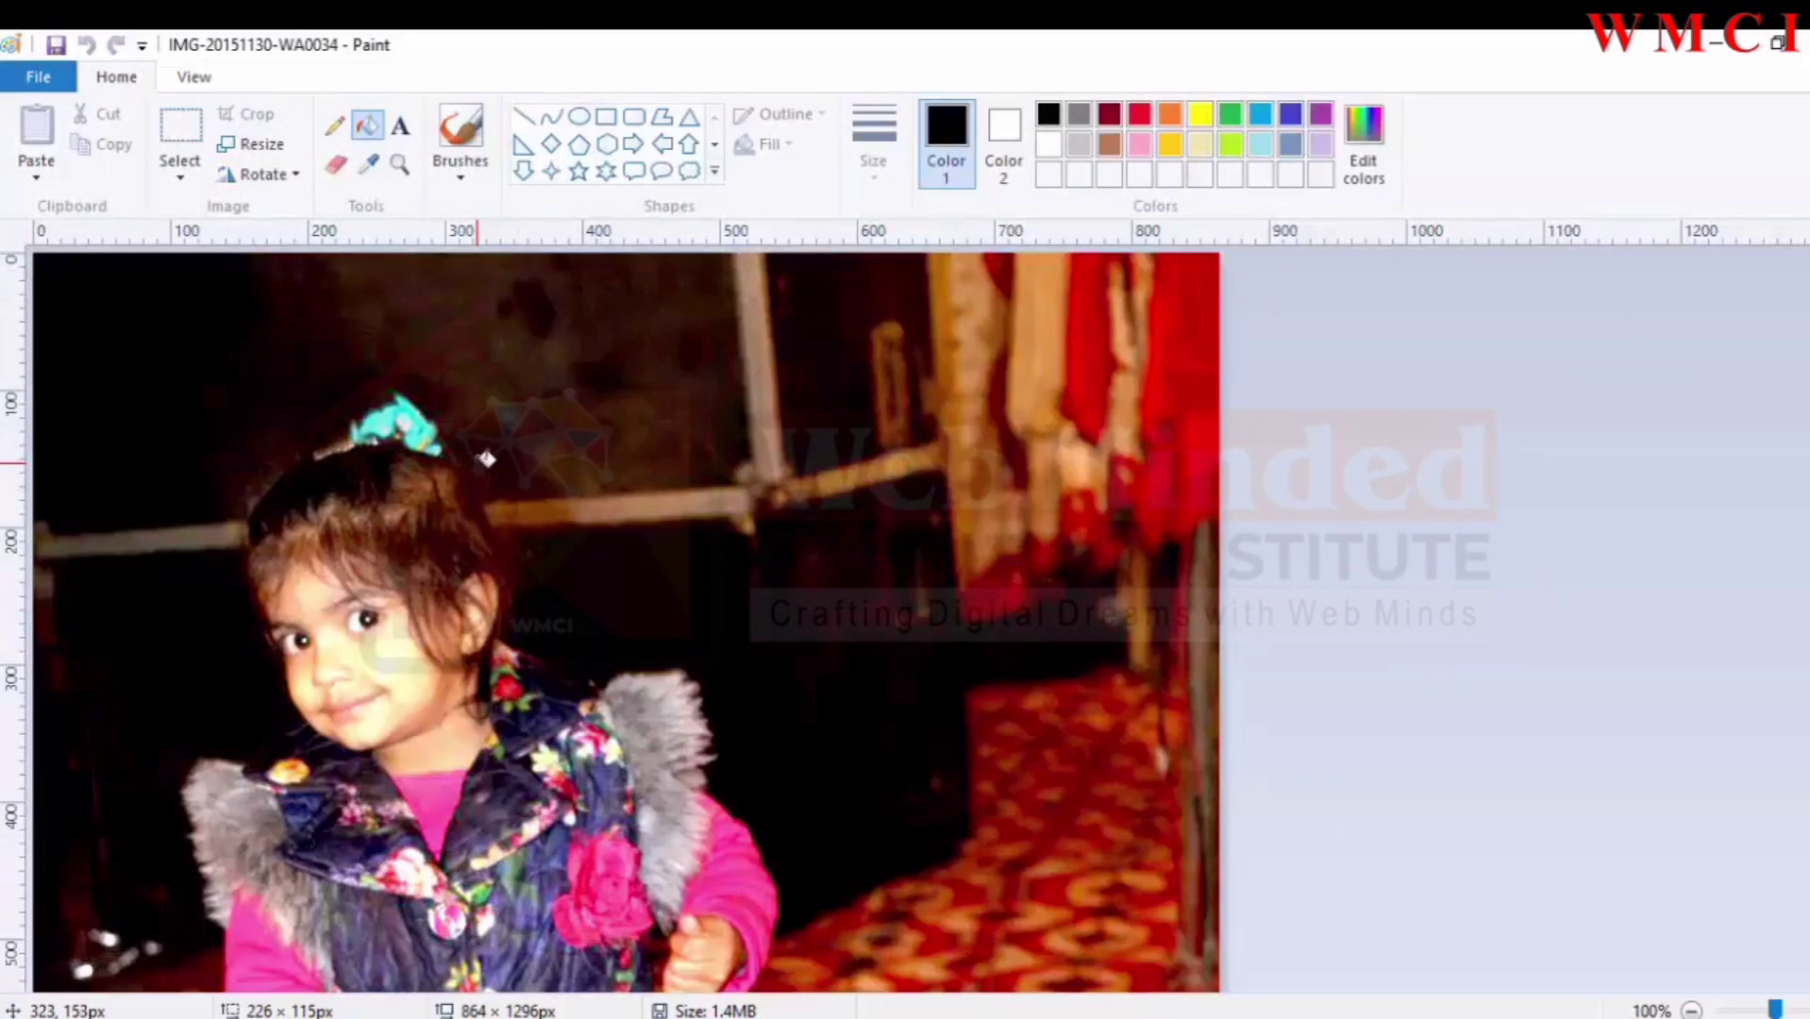
# Step: Look through the options for setting the photo as the desktop background, and show the current desktop
pyautogui.click(35, 79)
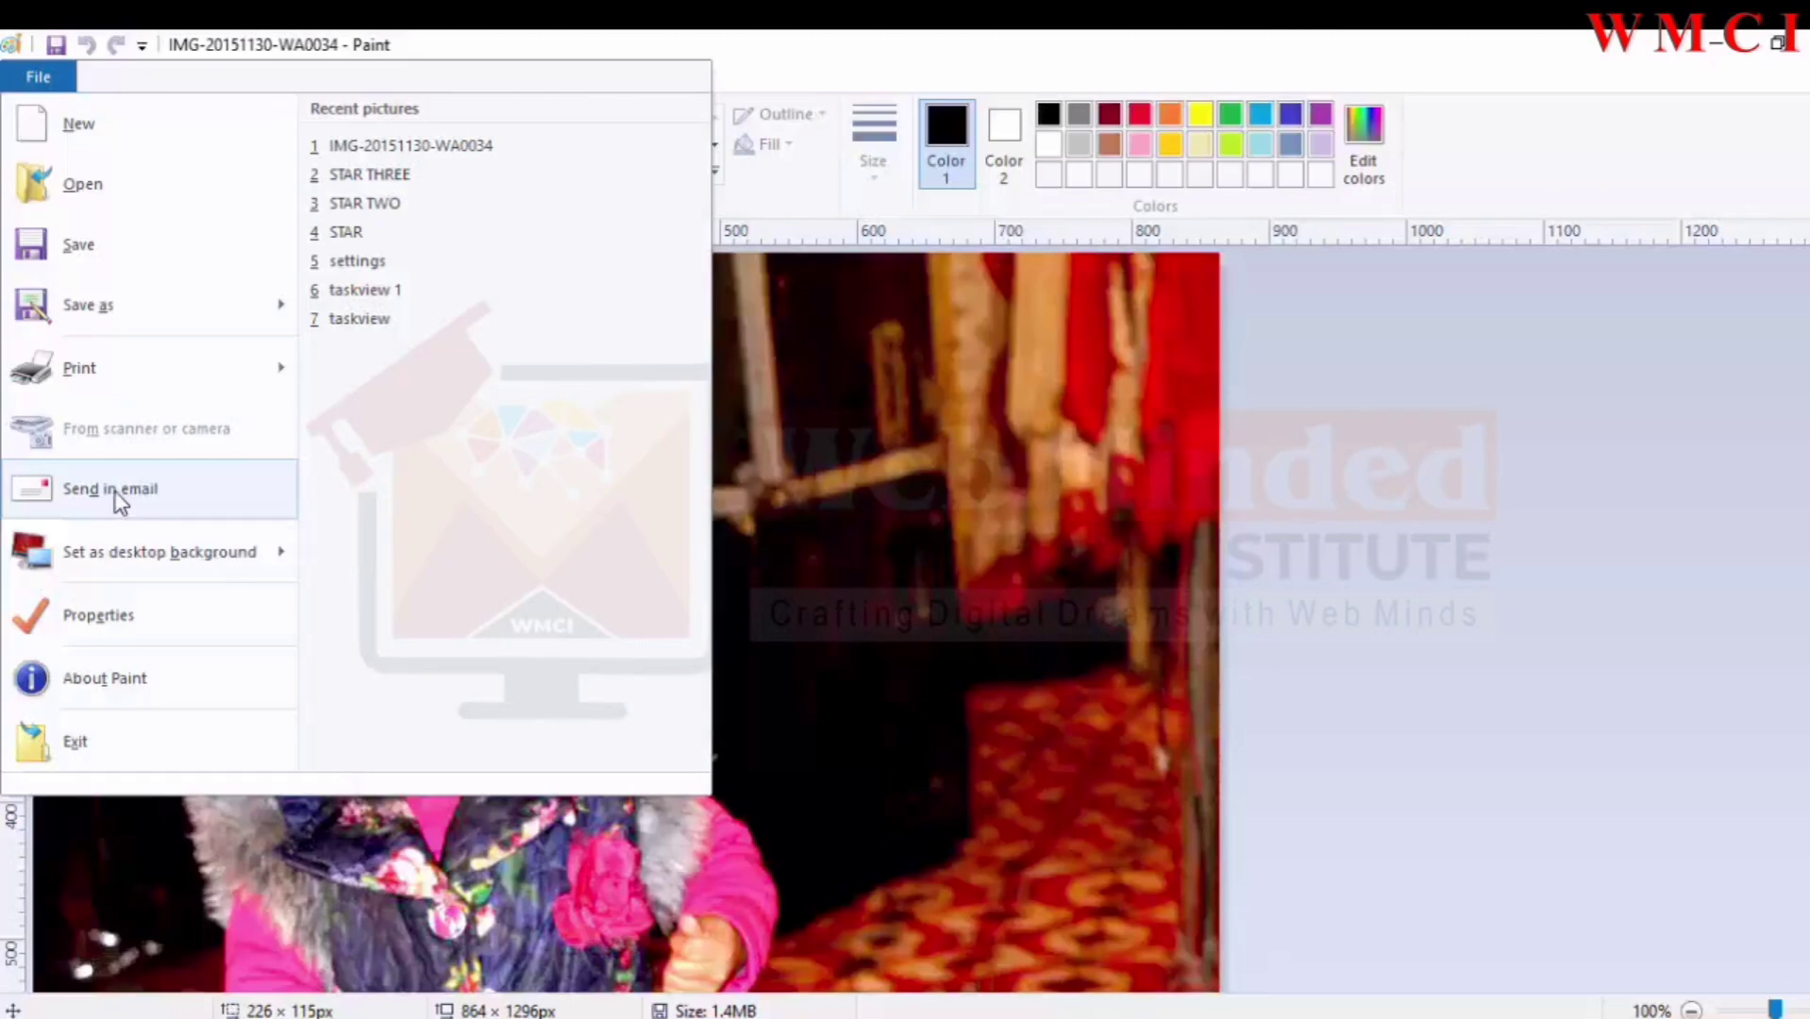
pyautogui.moveTo(109, 558)
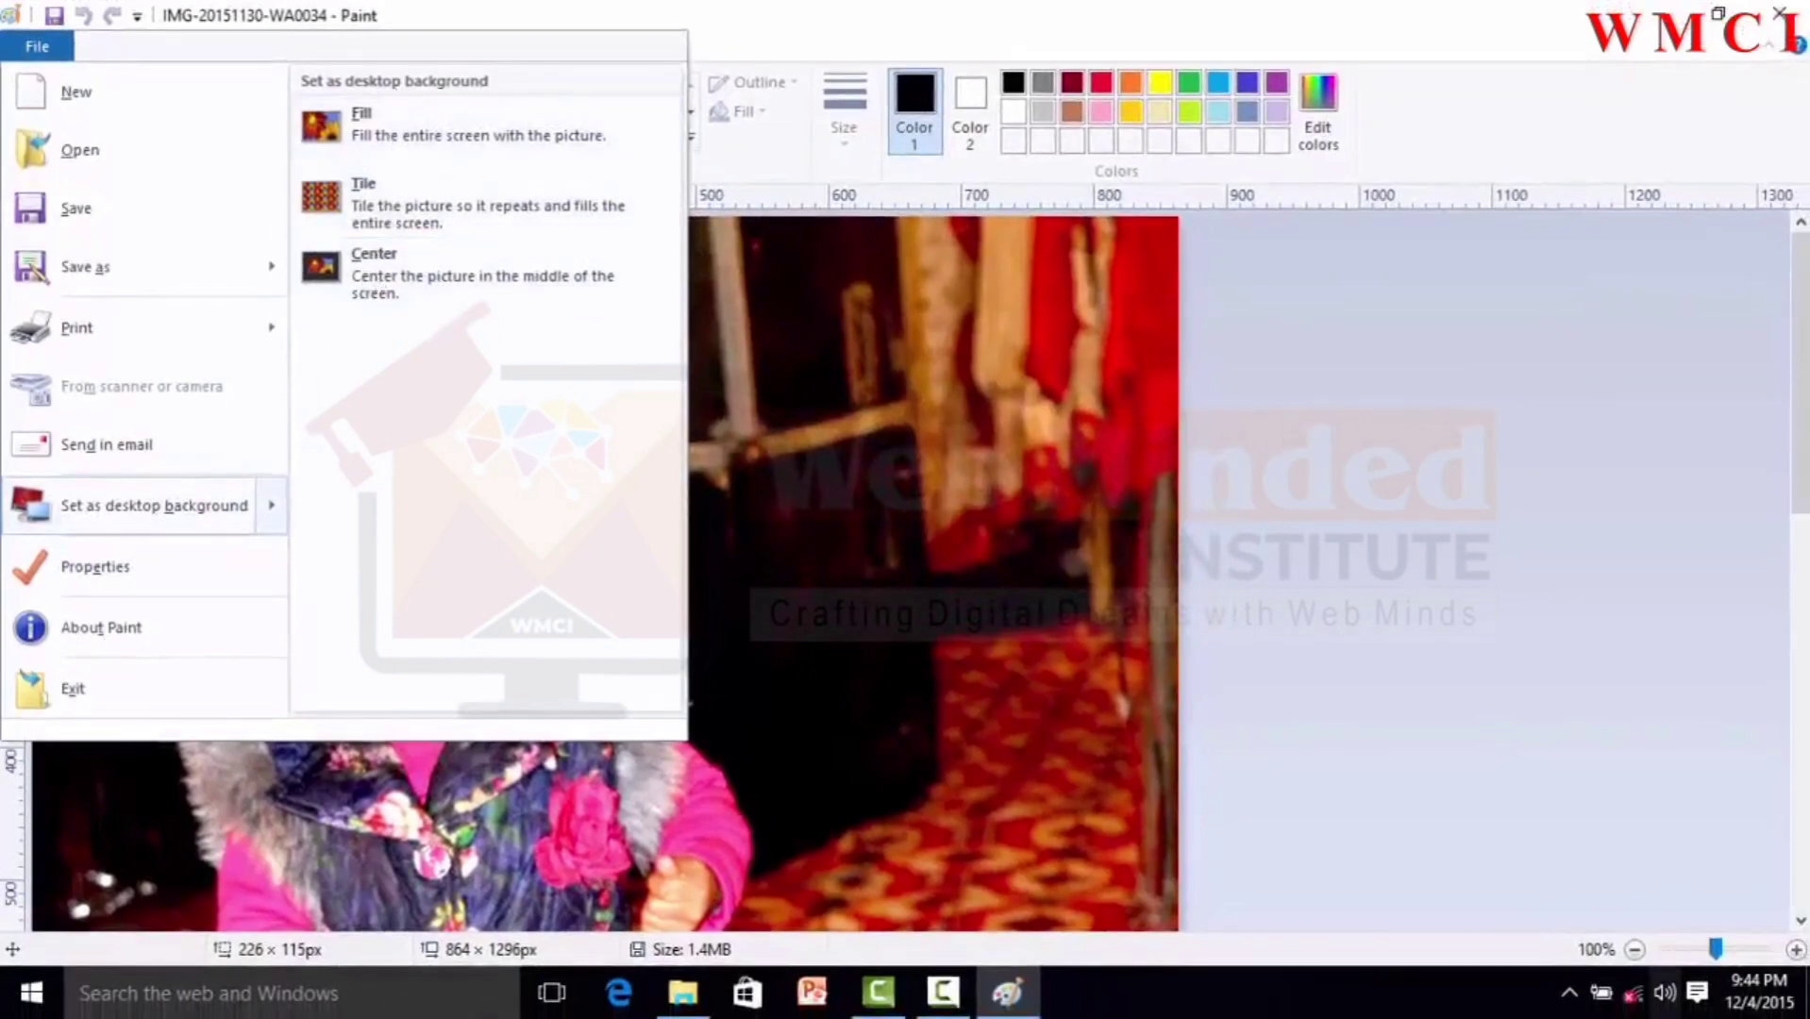
pyautogui.click(1669, 14)
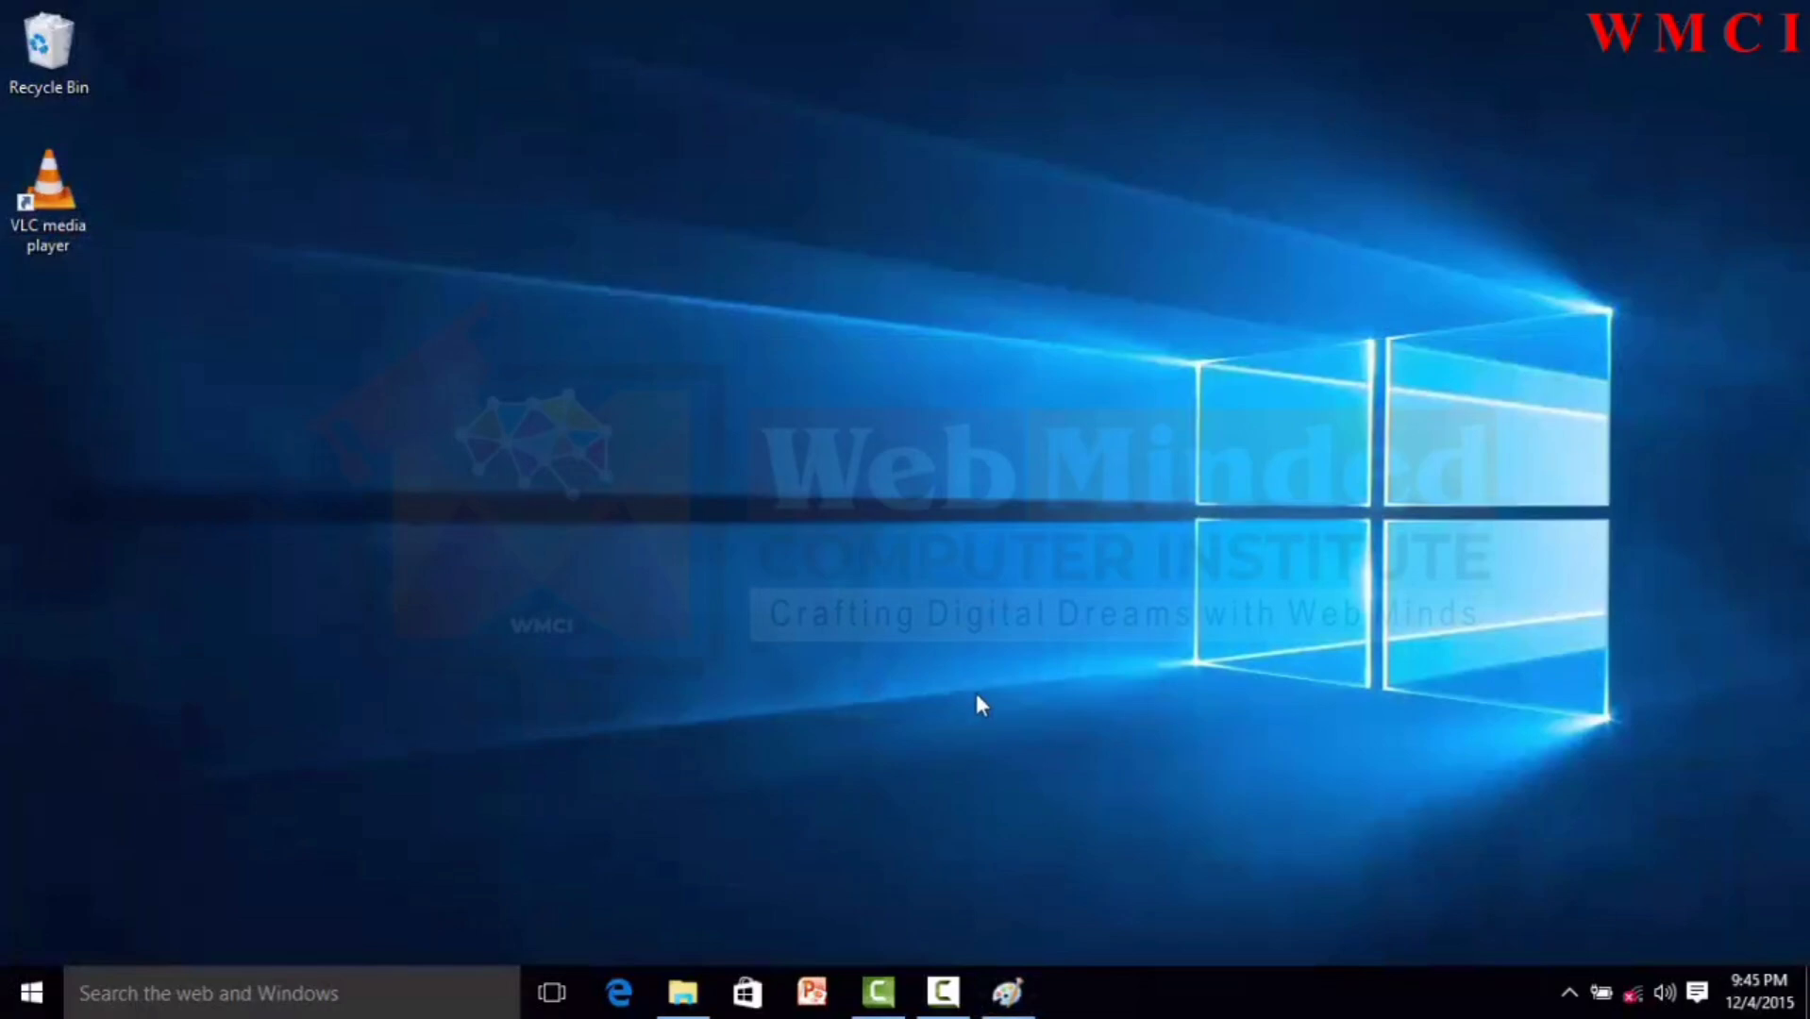
# Step: Set the photo as the desktop background with the Fill option, and minimize Paint to view the desktop
pyautogui.click(1007, 992)
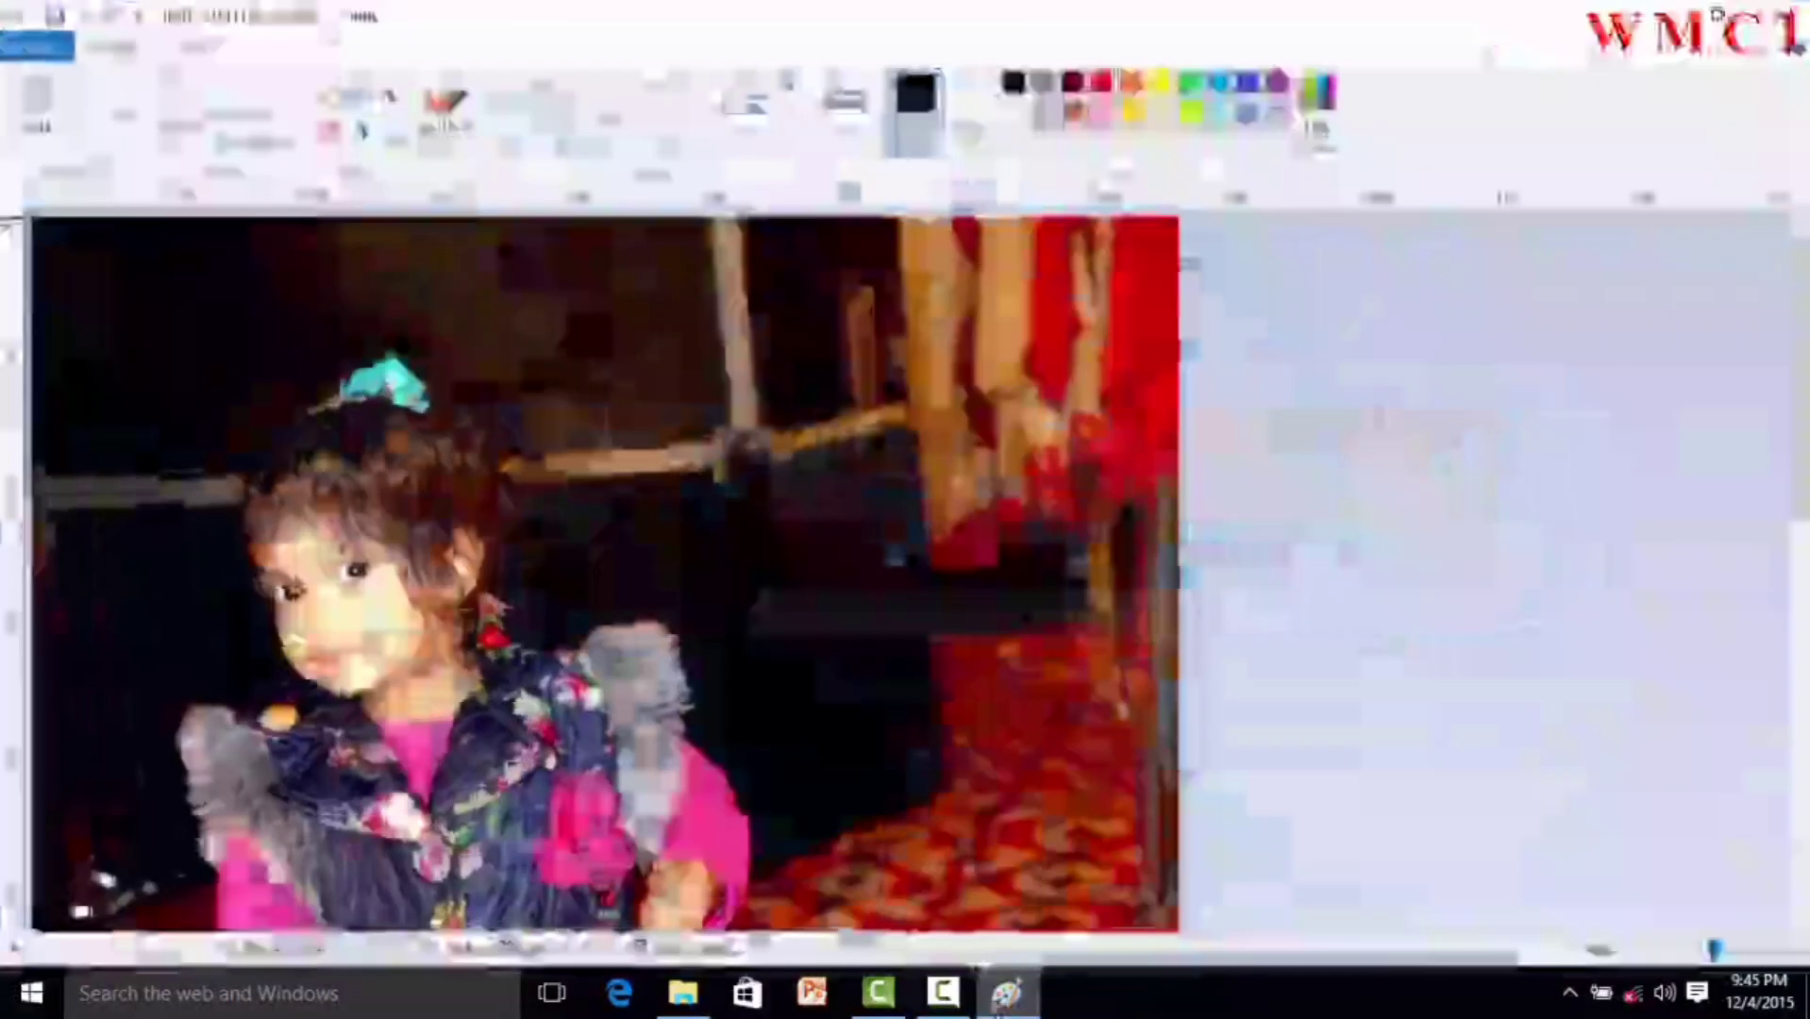
pyautogui.click(36, 46)
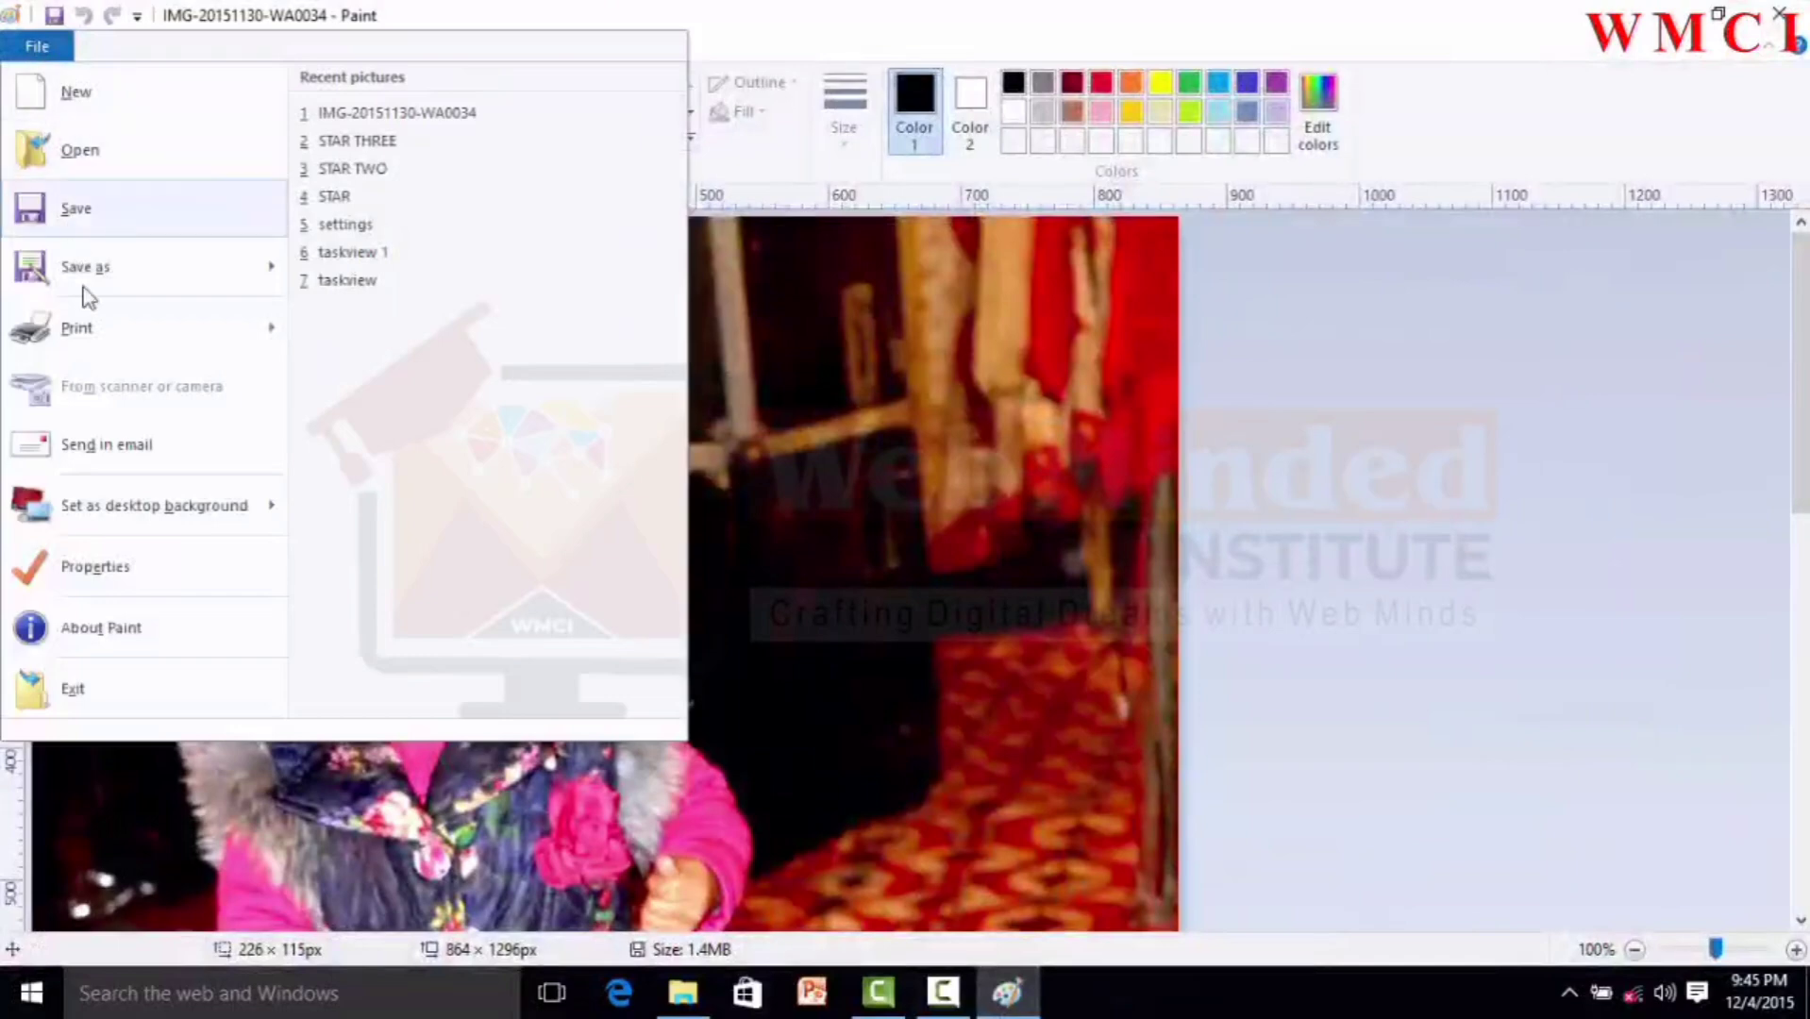
pyautogui.moveTo(160, 507)
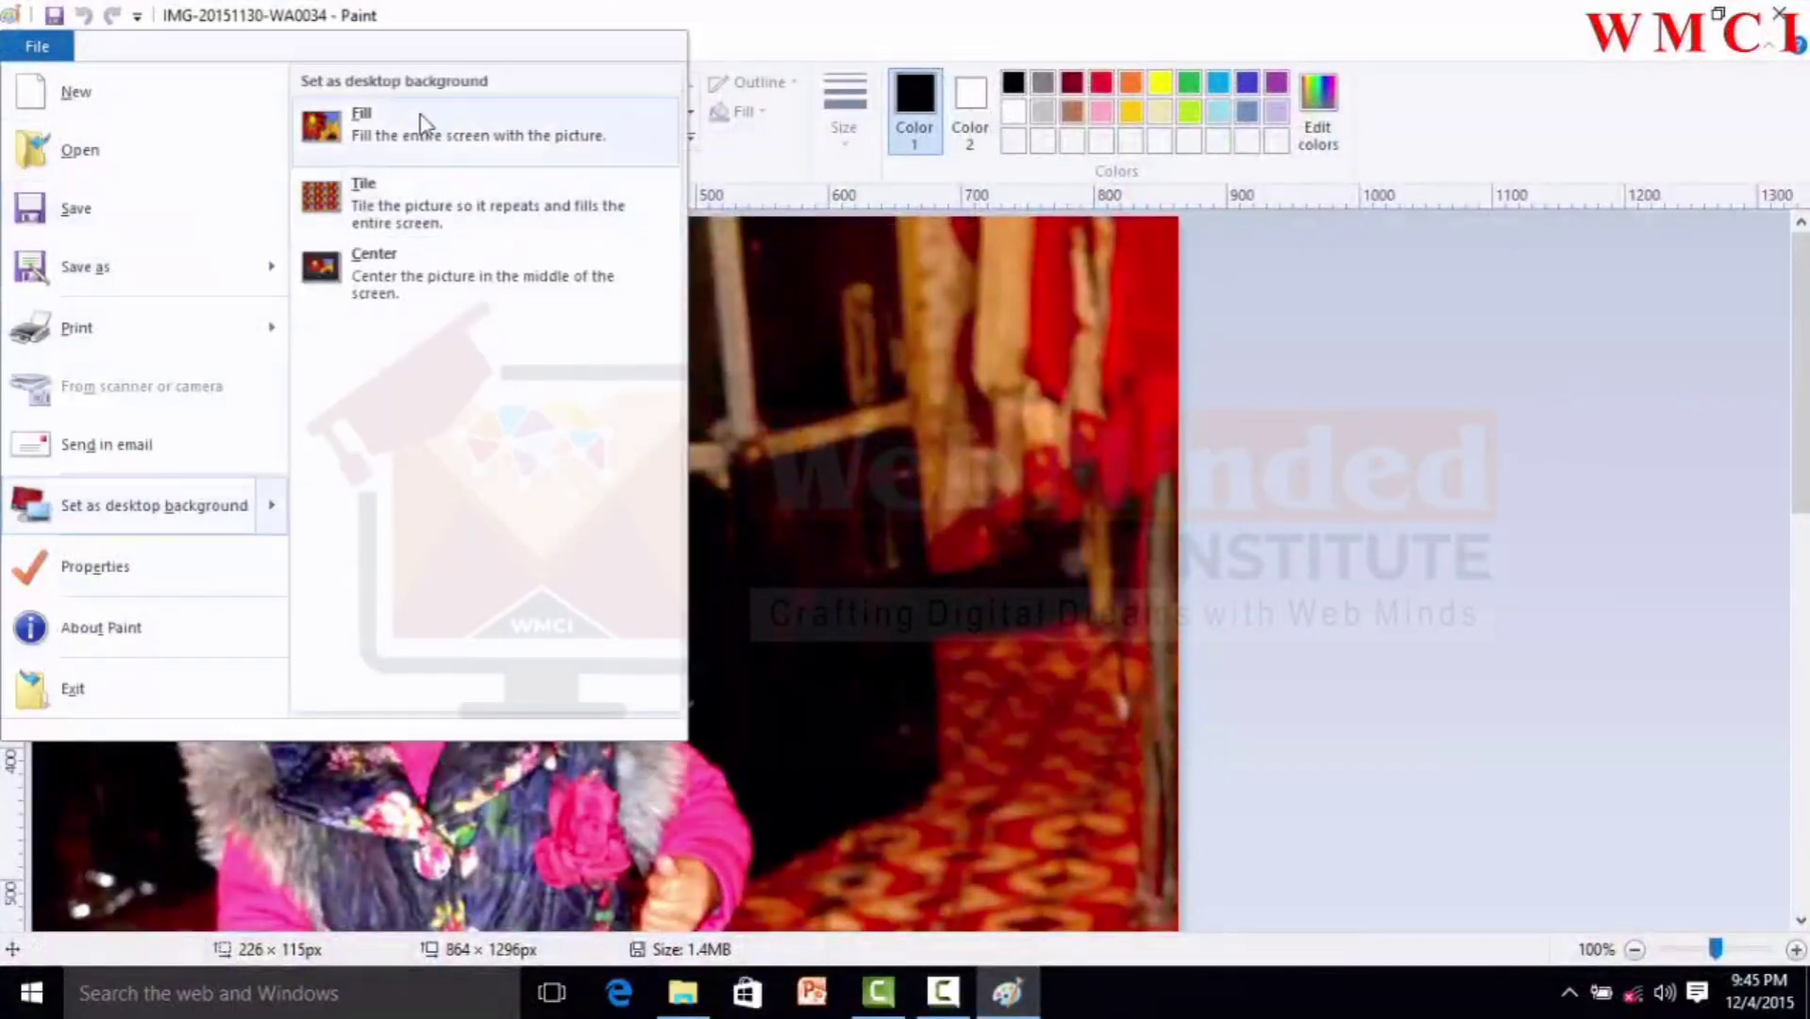
pyautogui.click(375, 129)
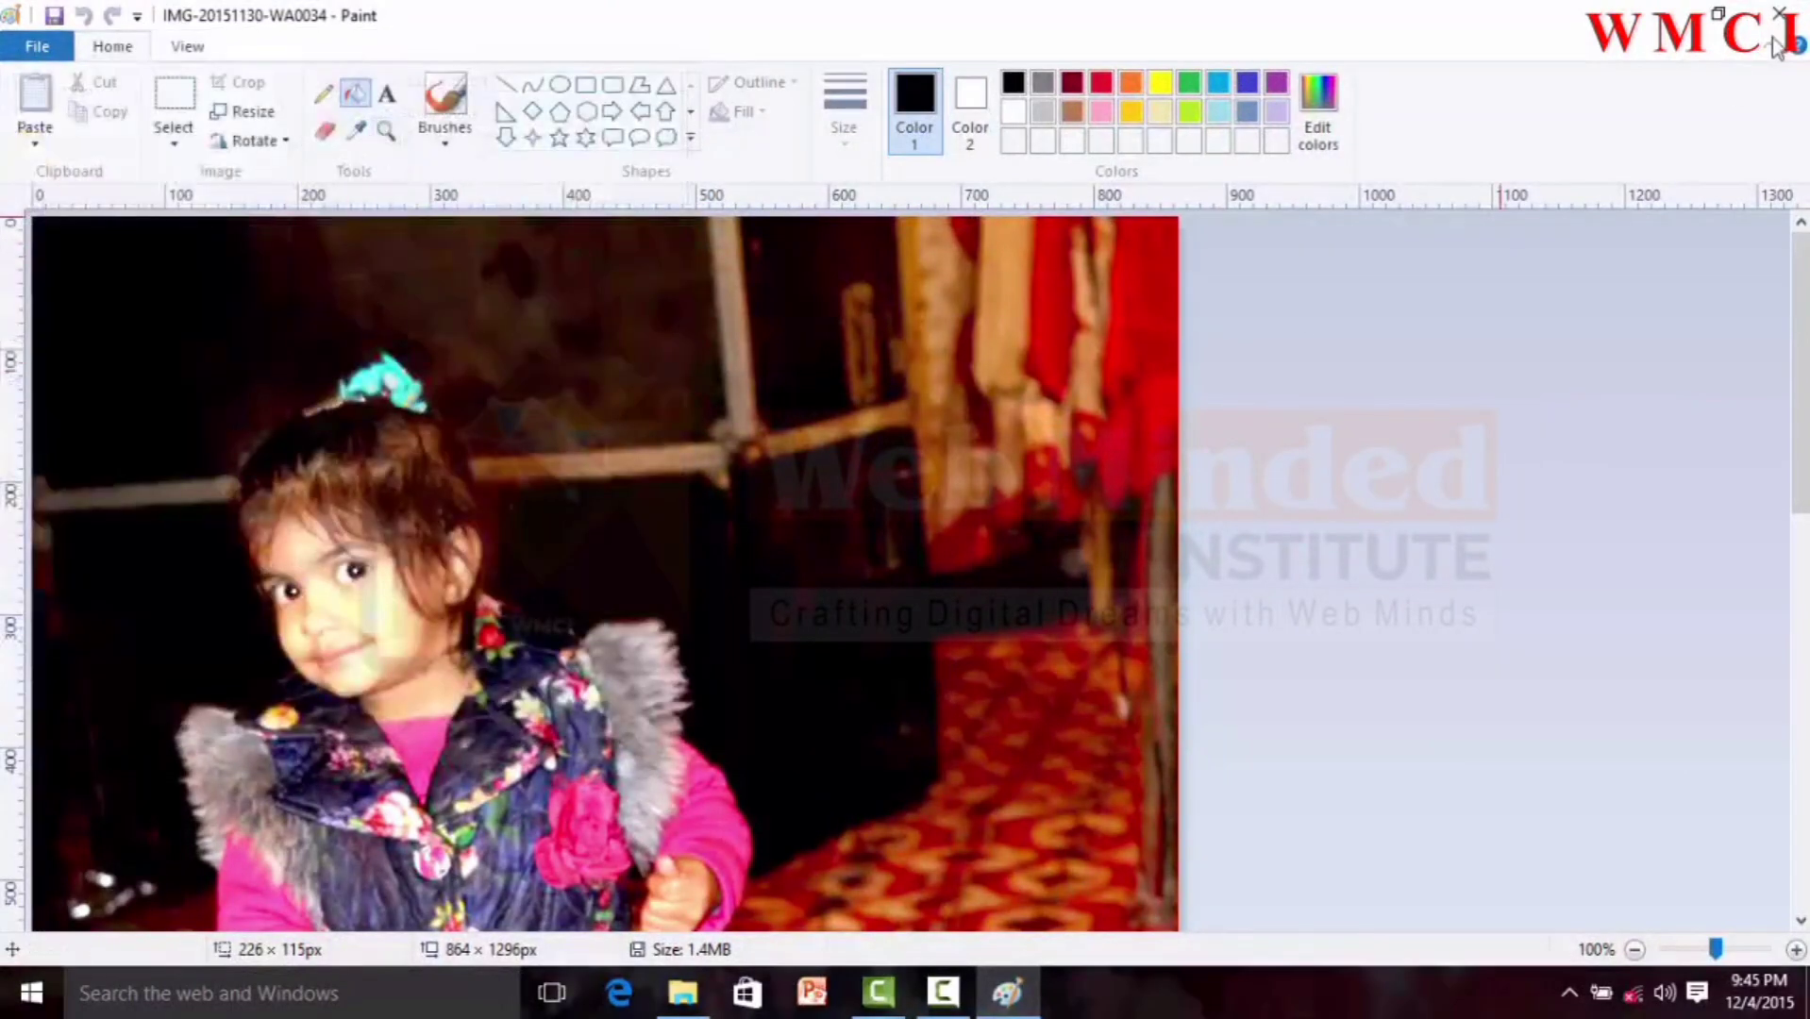
pyautogui.click(1656, 11)
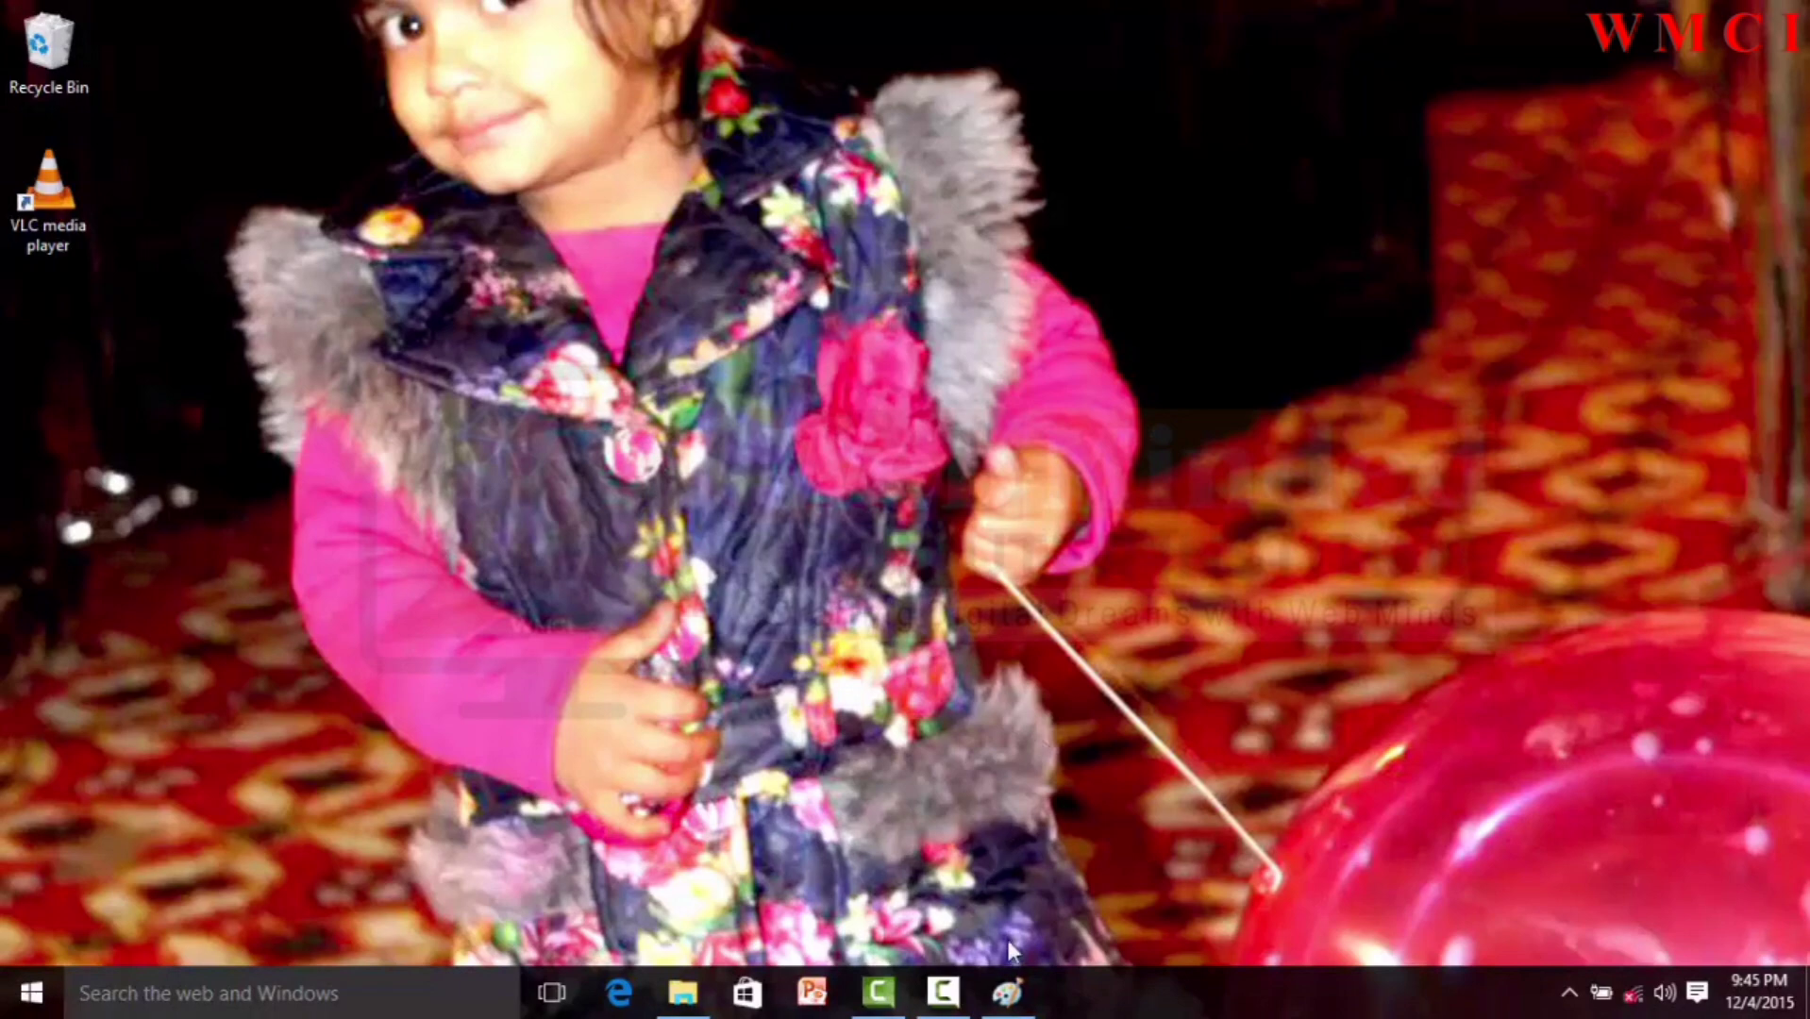
# Step: Set the photo as a tiled desktop background from Paint, and show the desktop to check it
pyautogui.click(1009, 991)
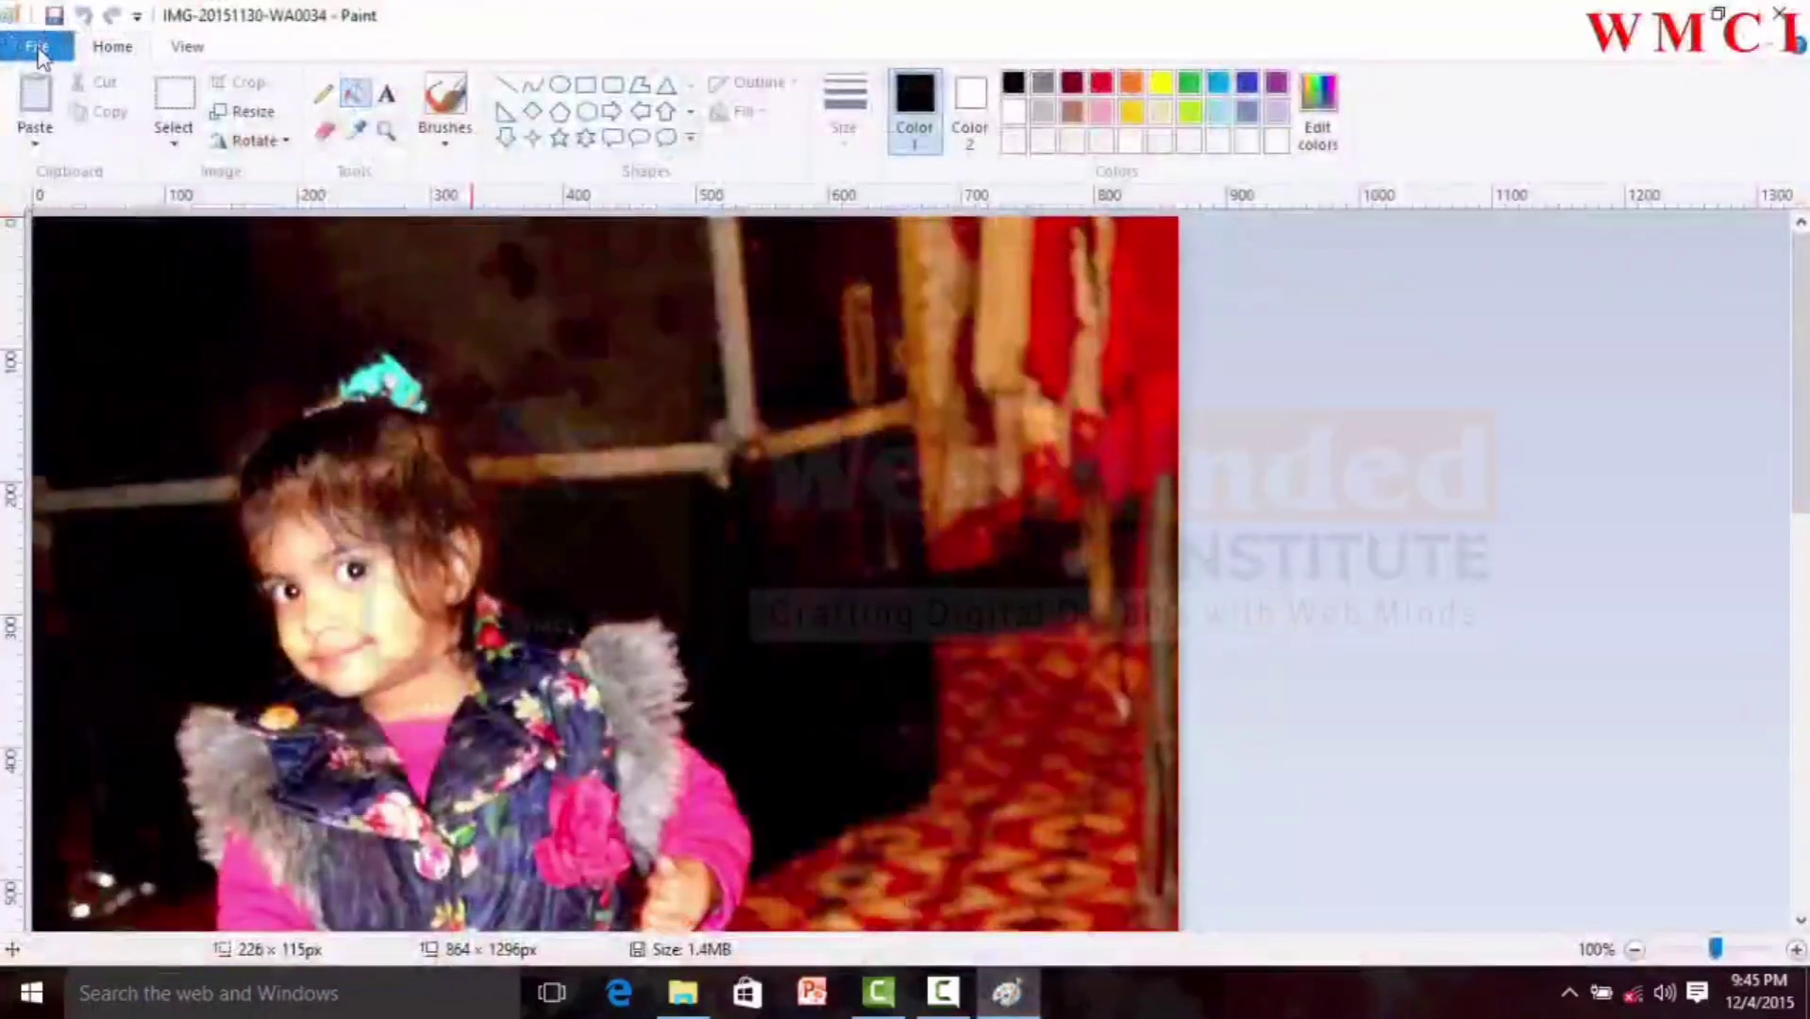
pyautogui.click(38, 49)
pyautogui.moveTo(220, 507)
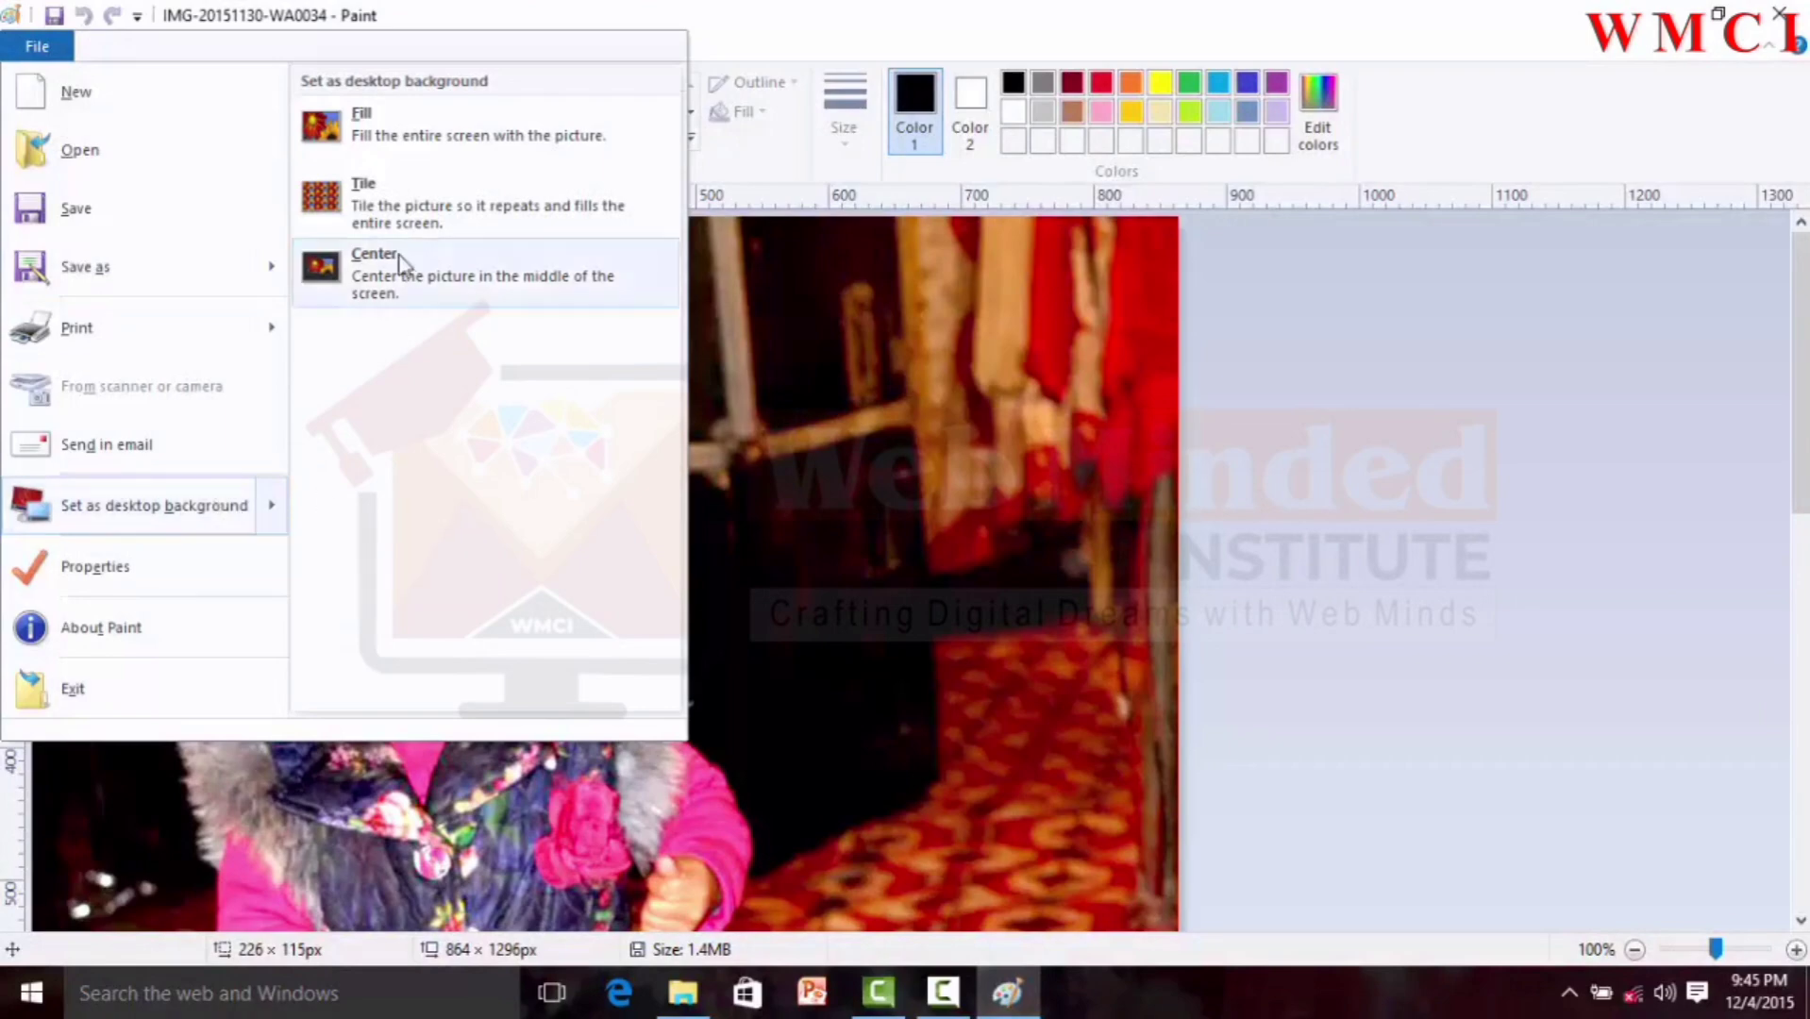
pyautogui.click(376, 217)
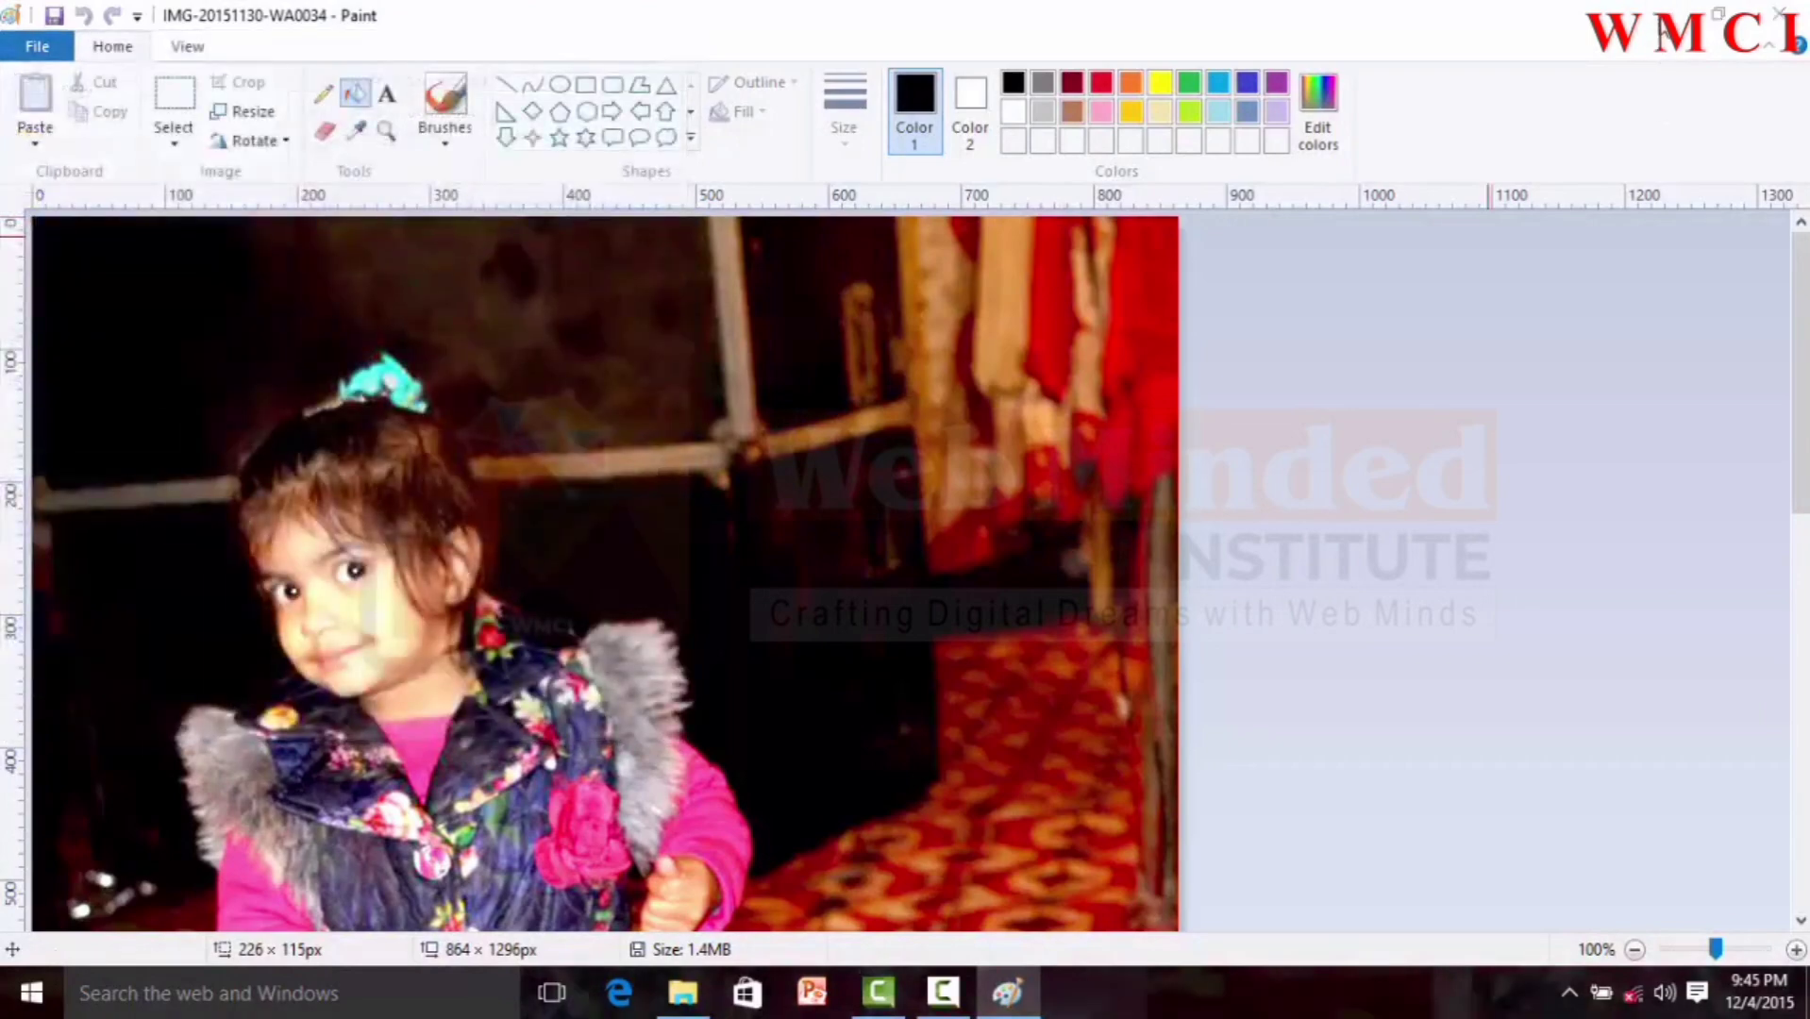
pyautogui.click(1661, 14)
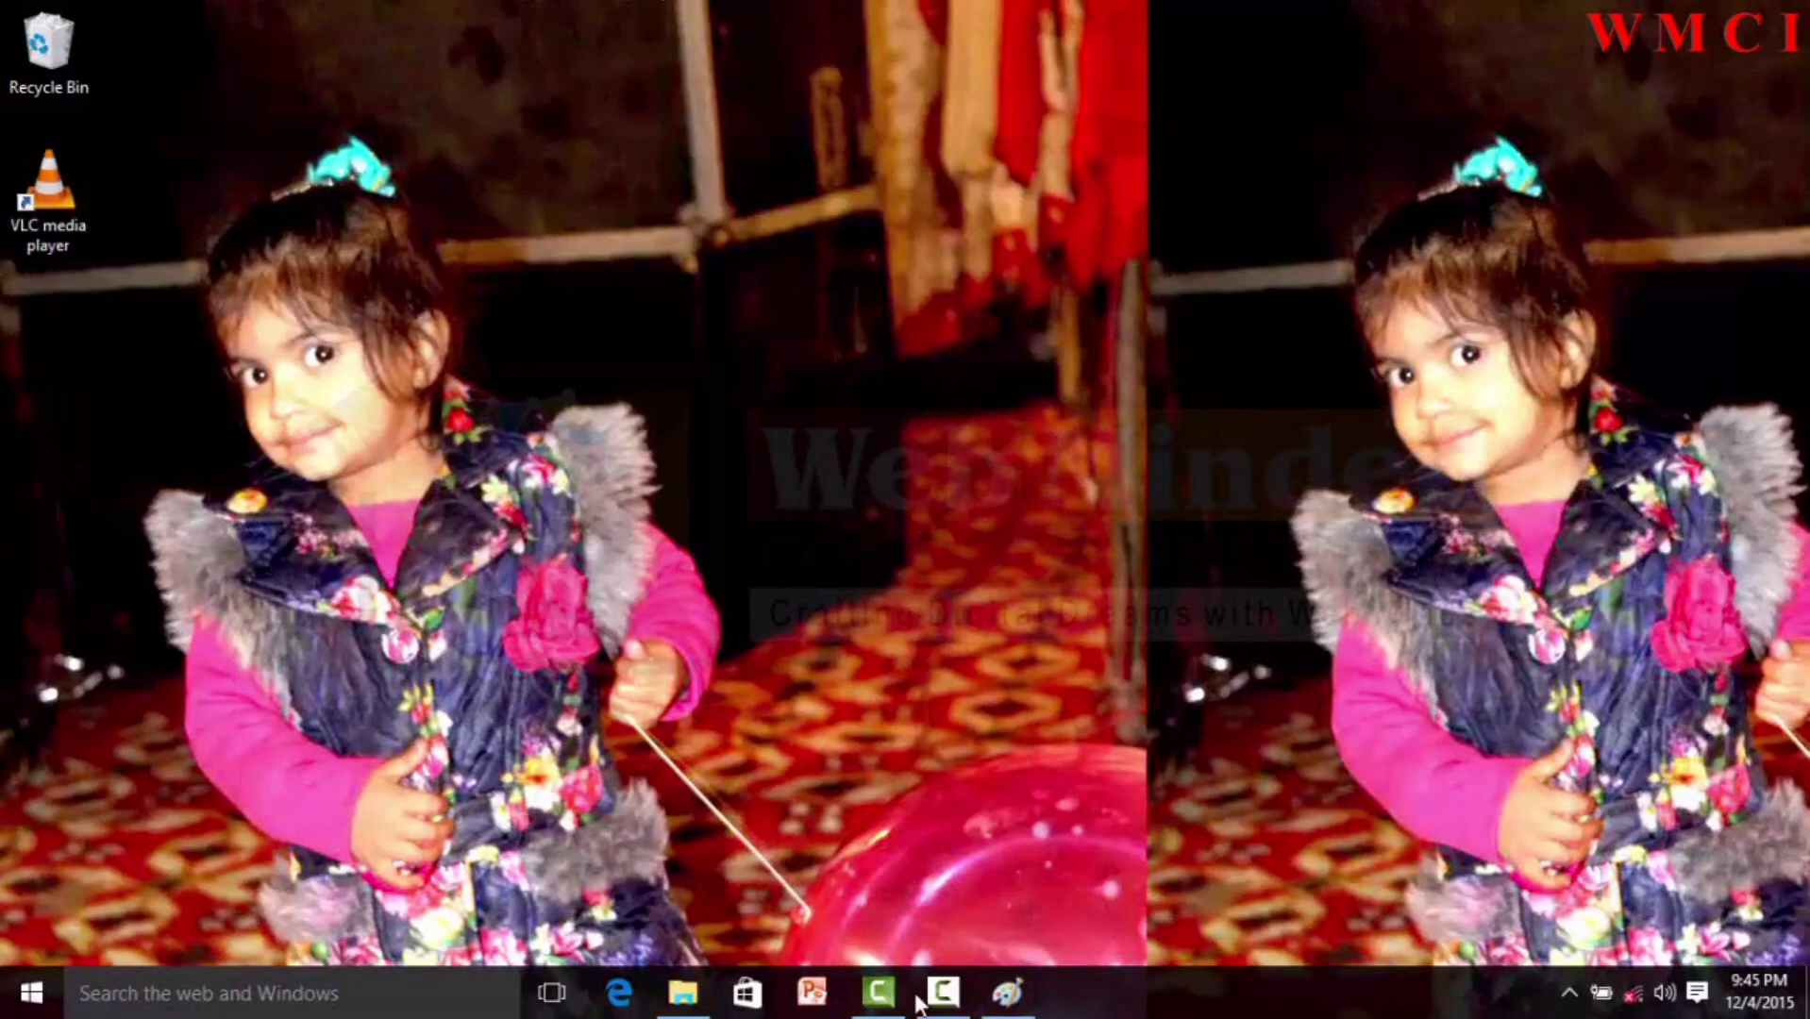
# Step: Restore Paint, set the photo as a centered desktop background, and show the desktop again
pyautogui.click(1007, 991)
pyautogui.click(37, 46)
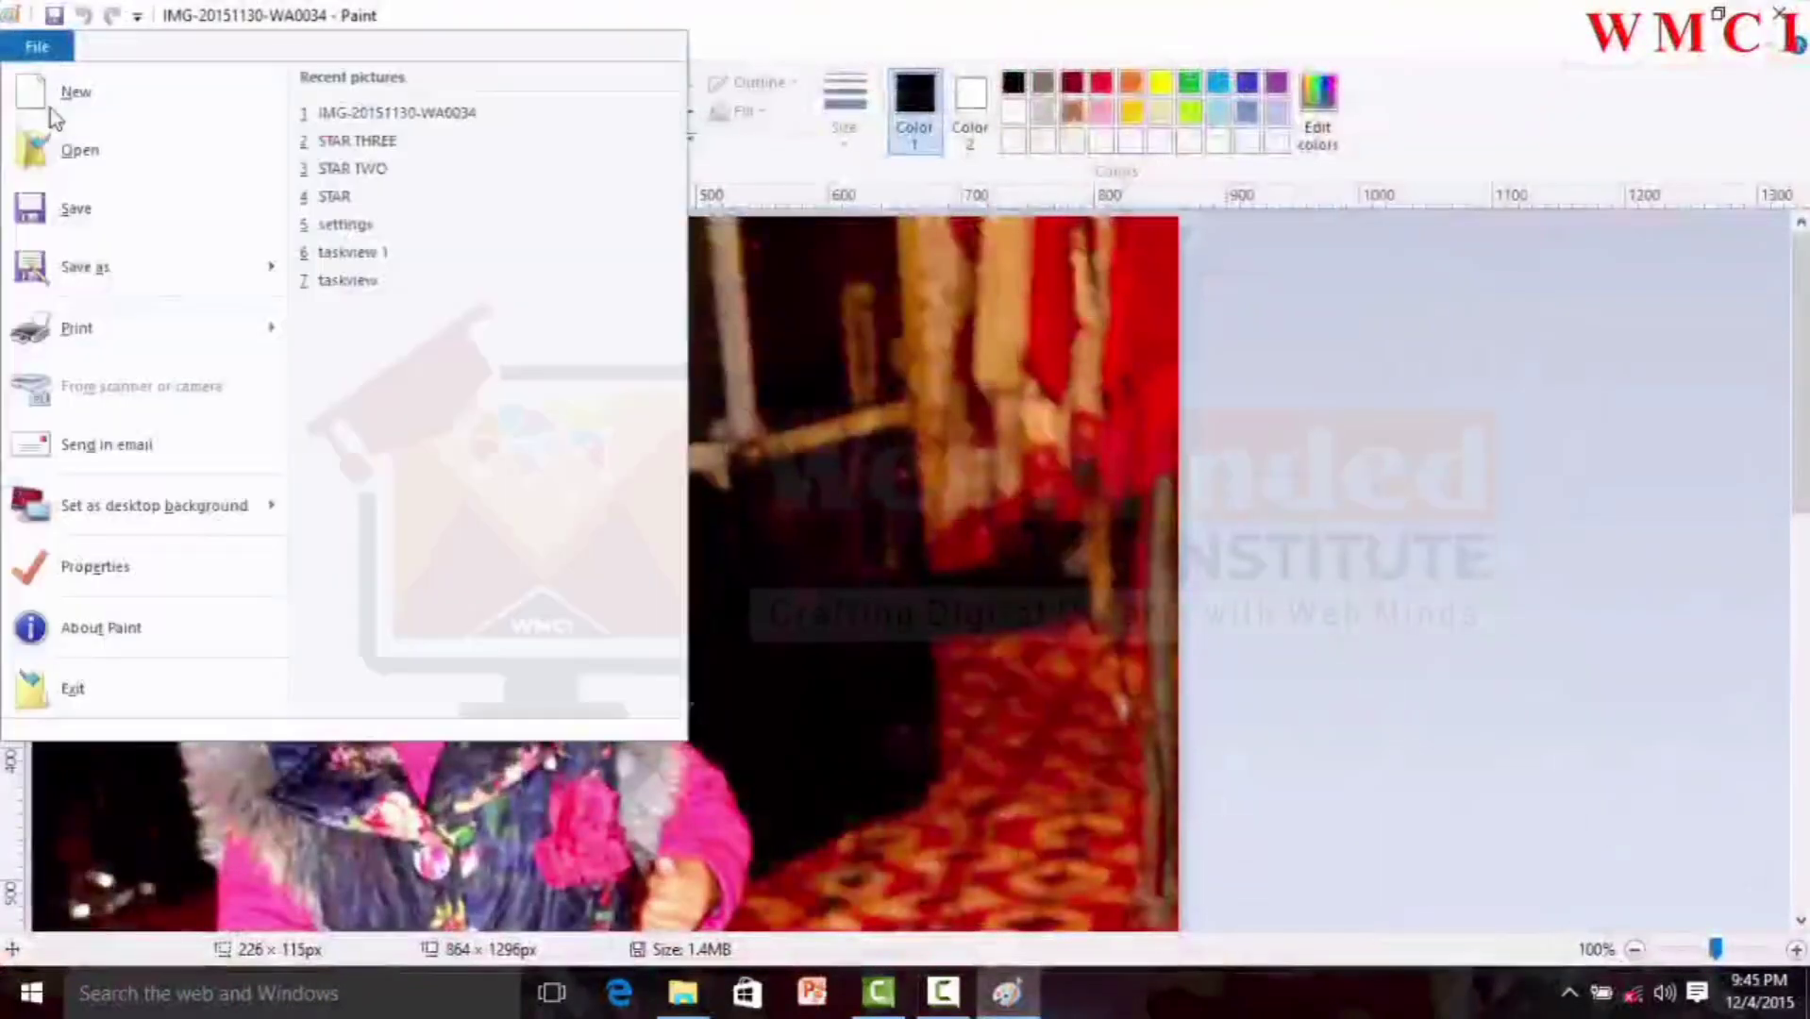
pyautogui.moveTo(202, 505)
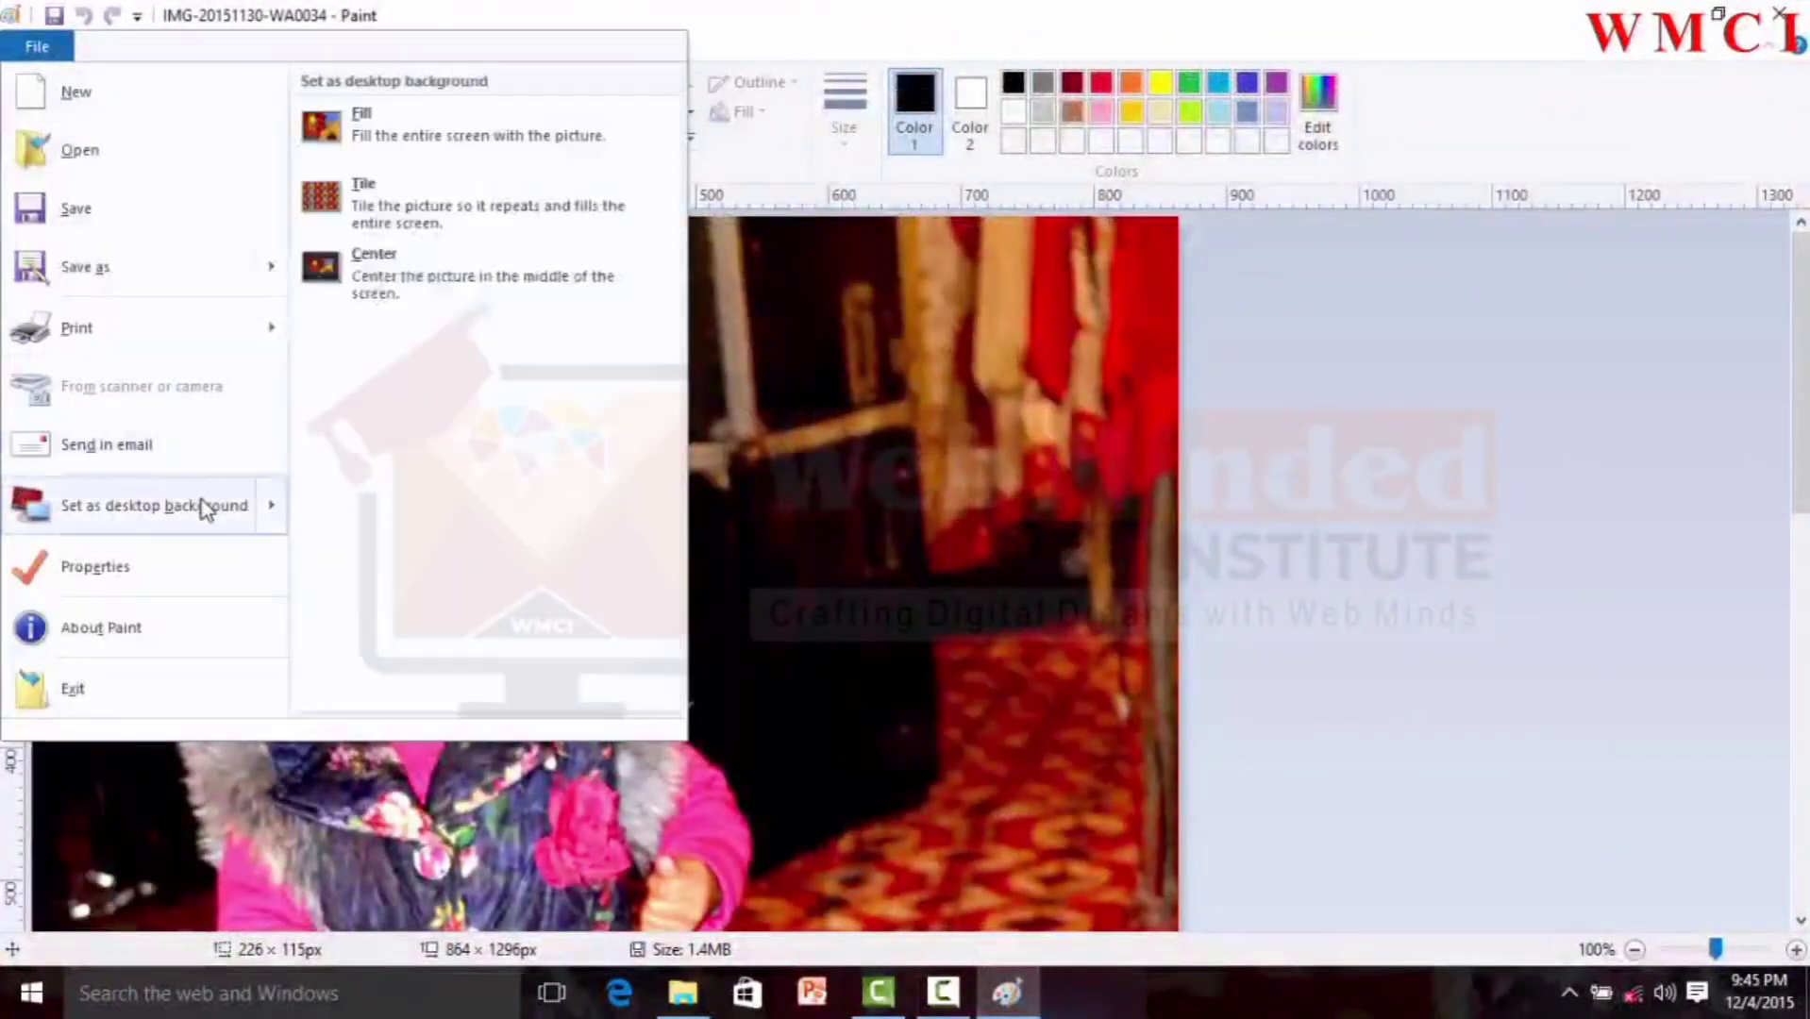
pyautogui.click(440, 285)
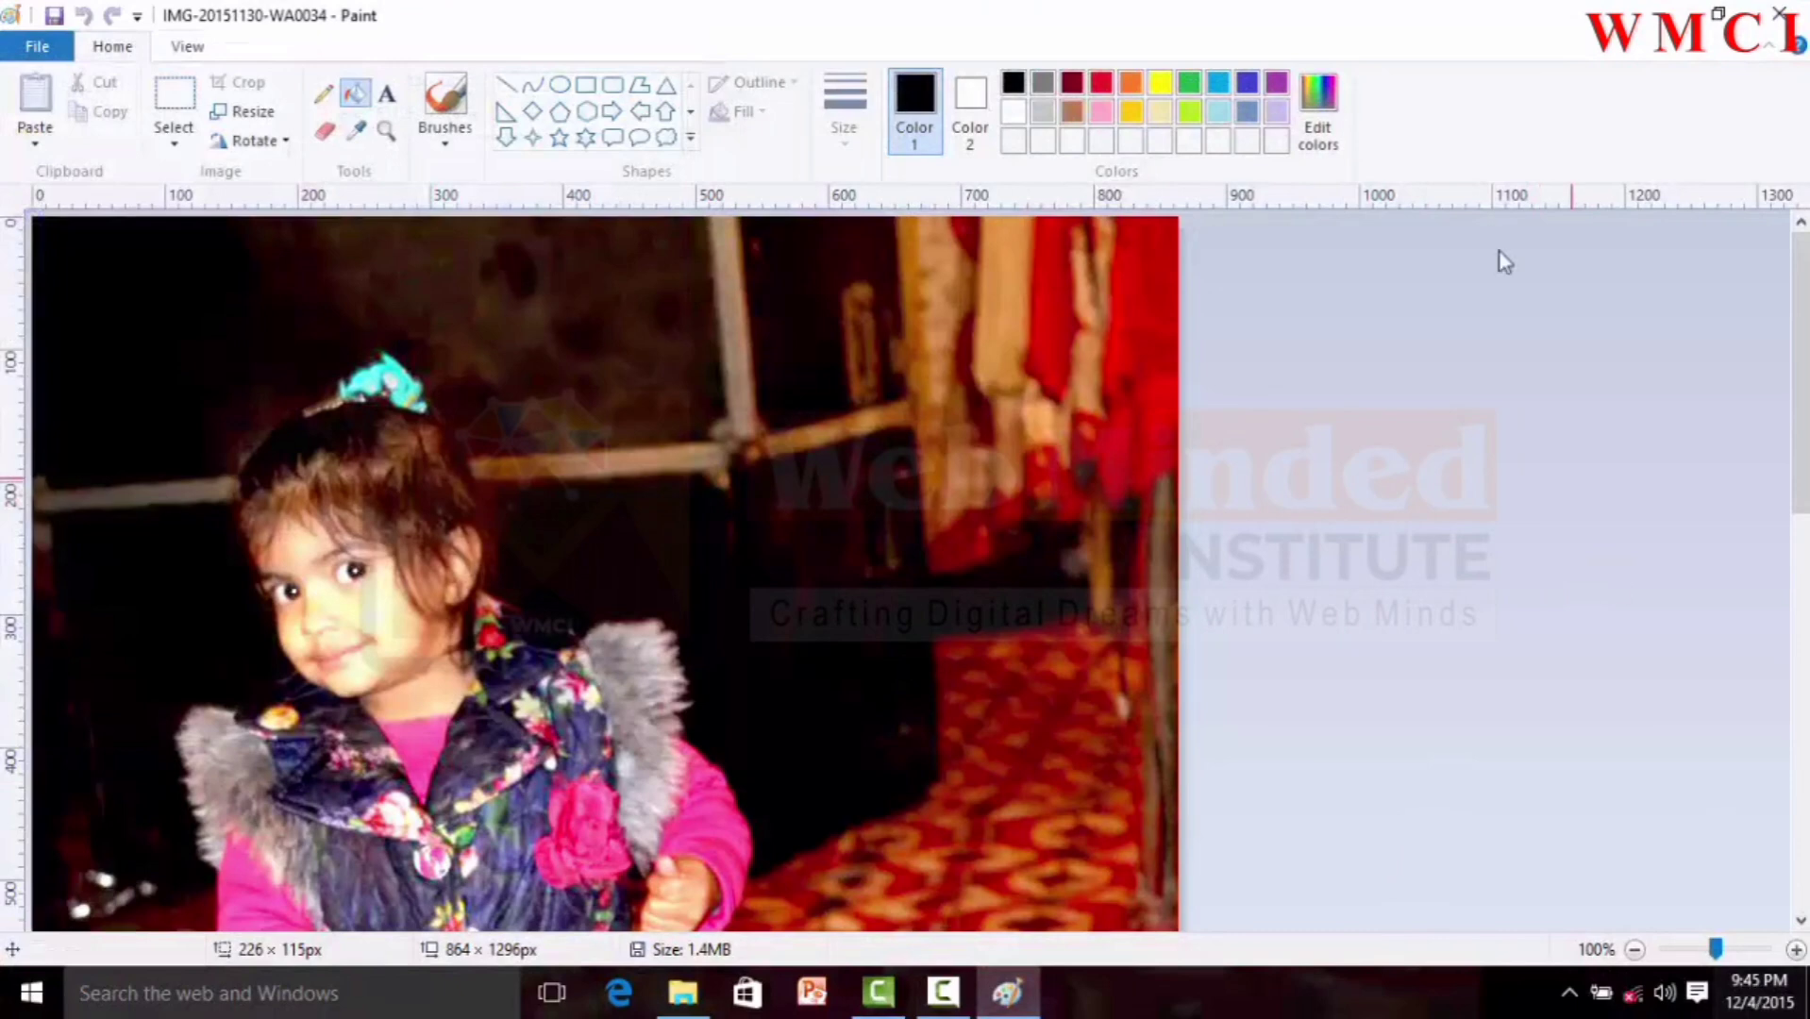
pyautogui.click(1657, 15)
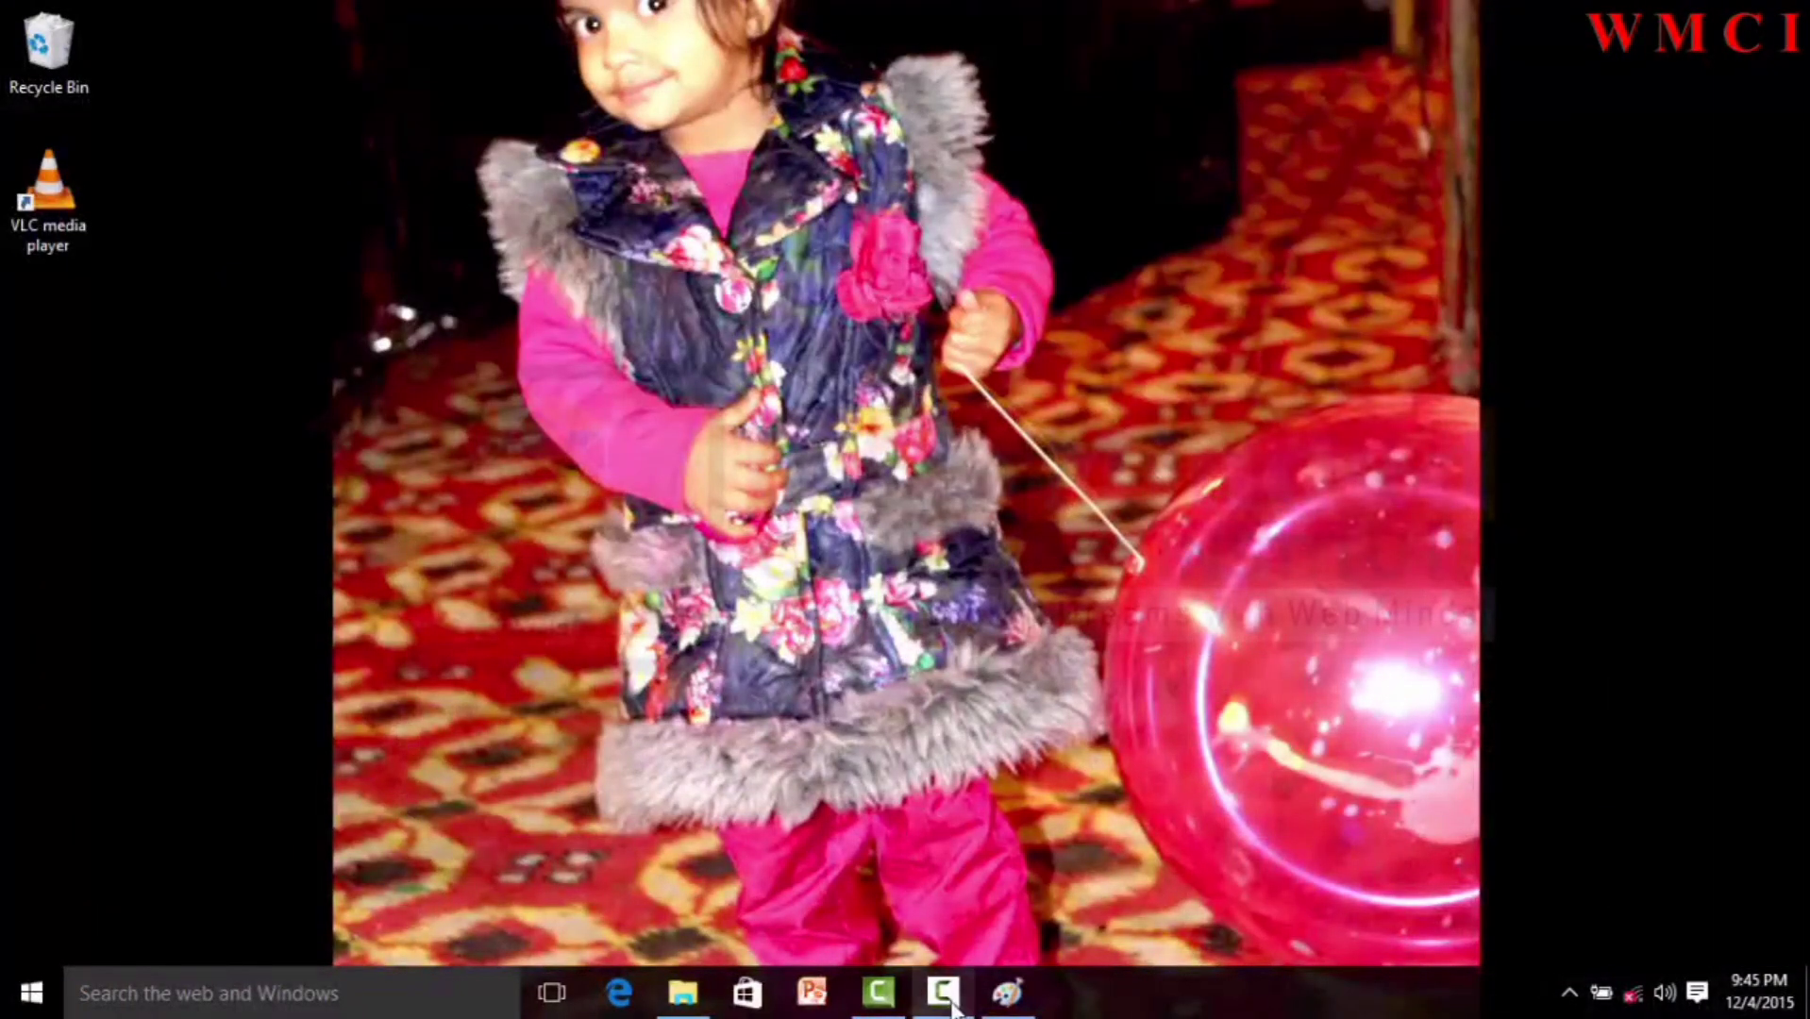
# Step: In the image properties, switch the units through inches, centimeters and pixels, and try to convert the photo to black and white
pyautogui.click(1008, 993)
pyautogui.click(35, 45)
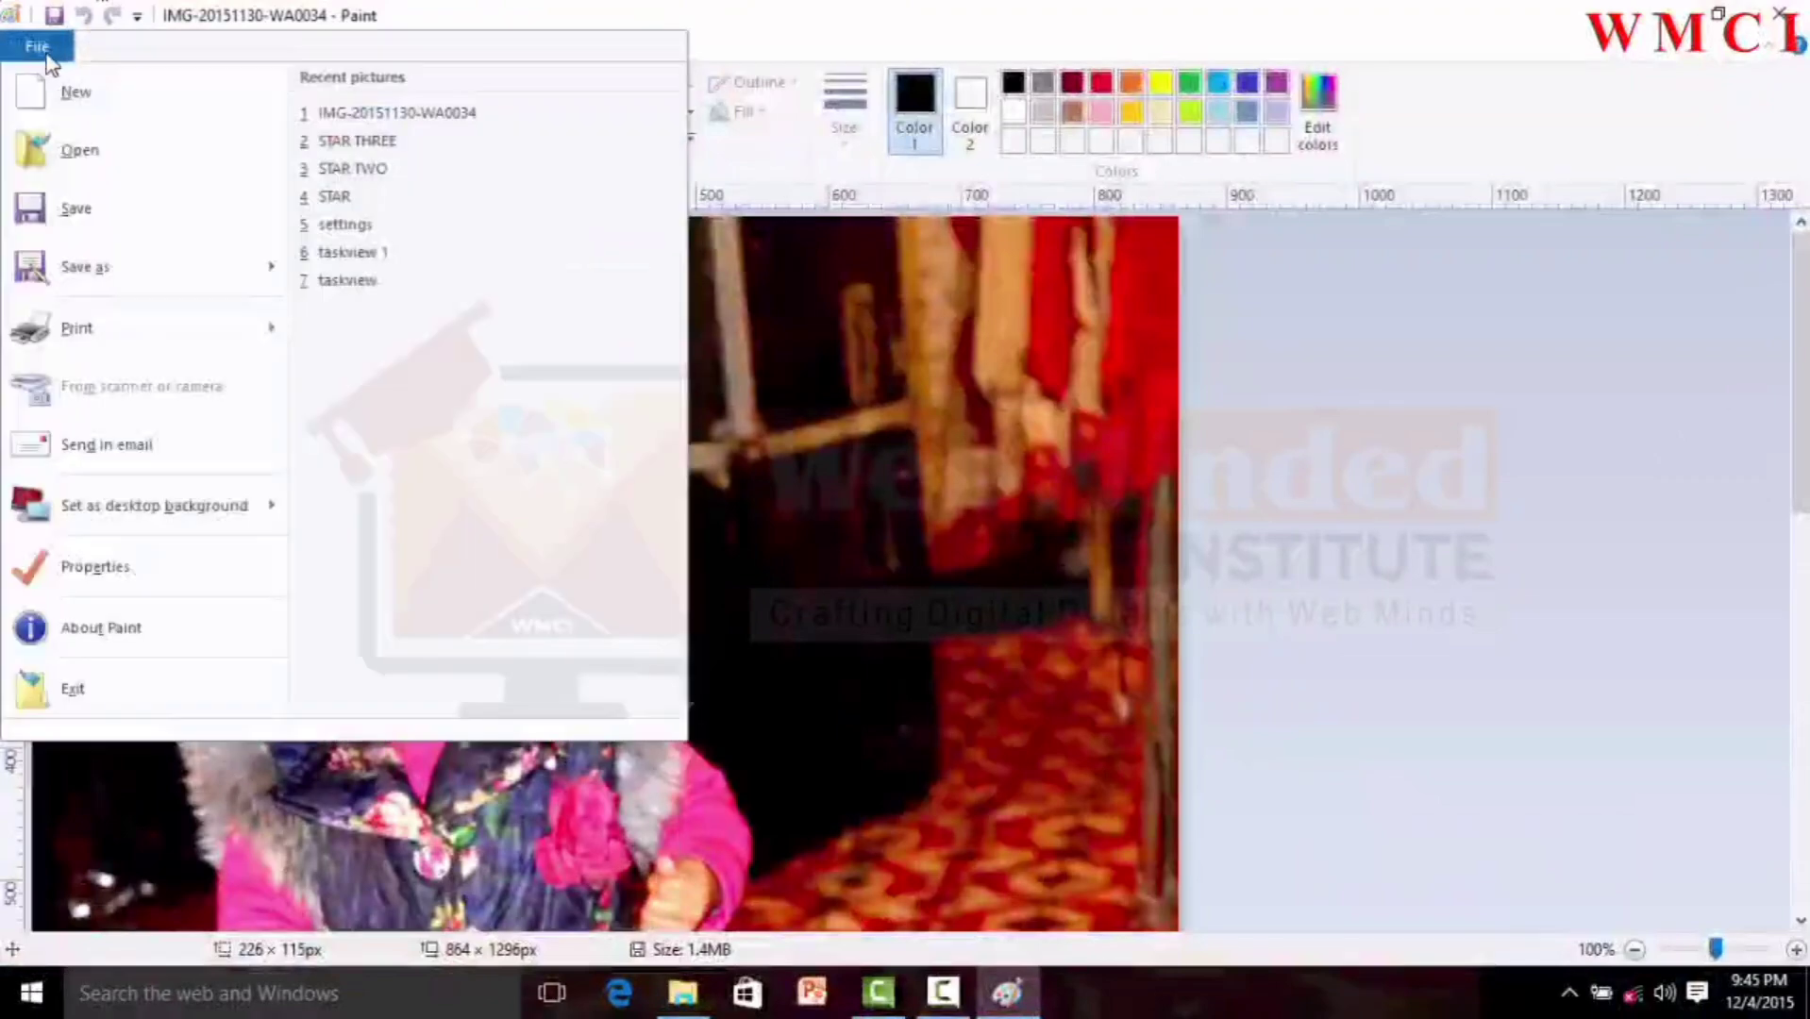
pyautogui.moveTo(277, 509)
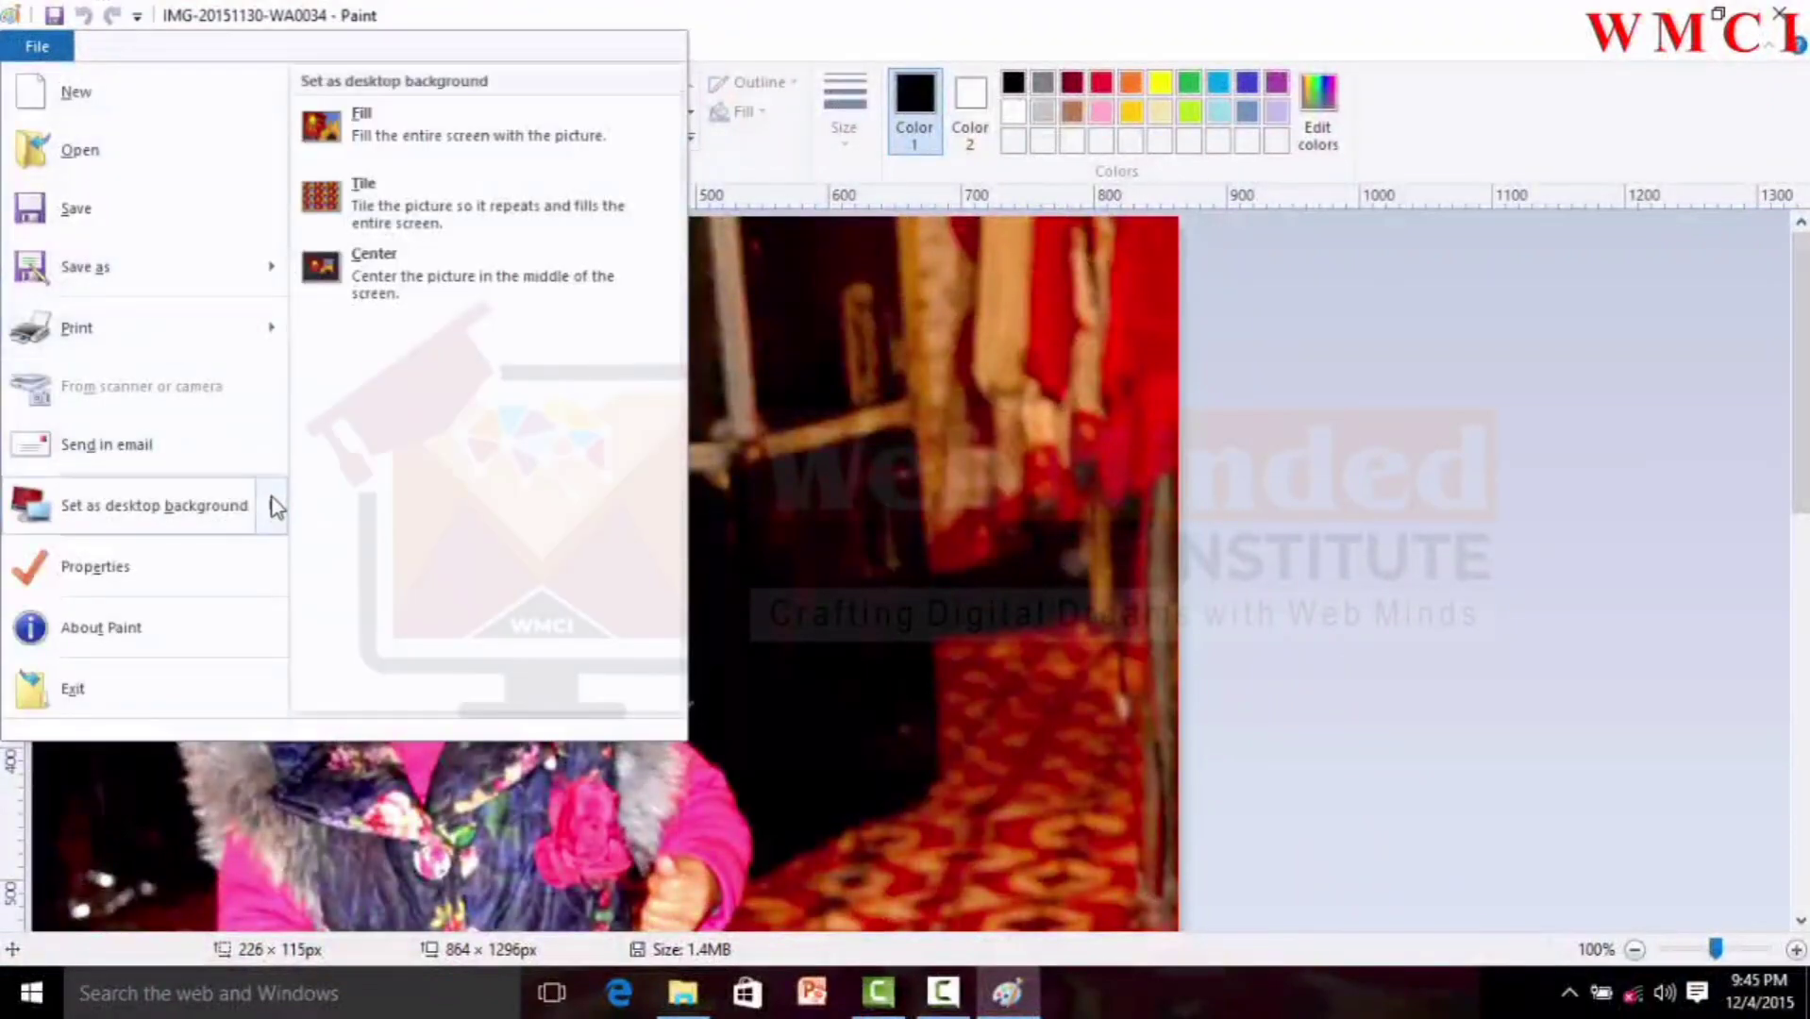
pyautogui.click(166, 566)
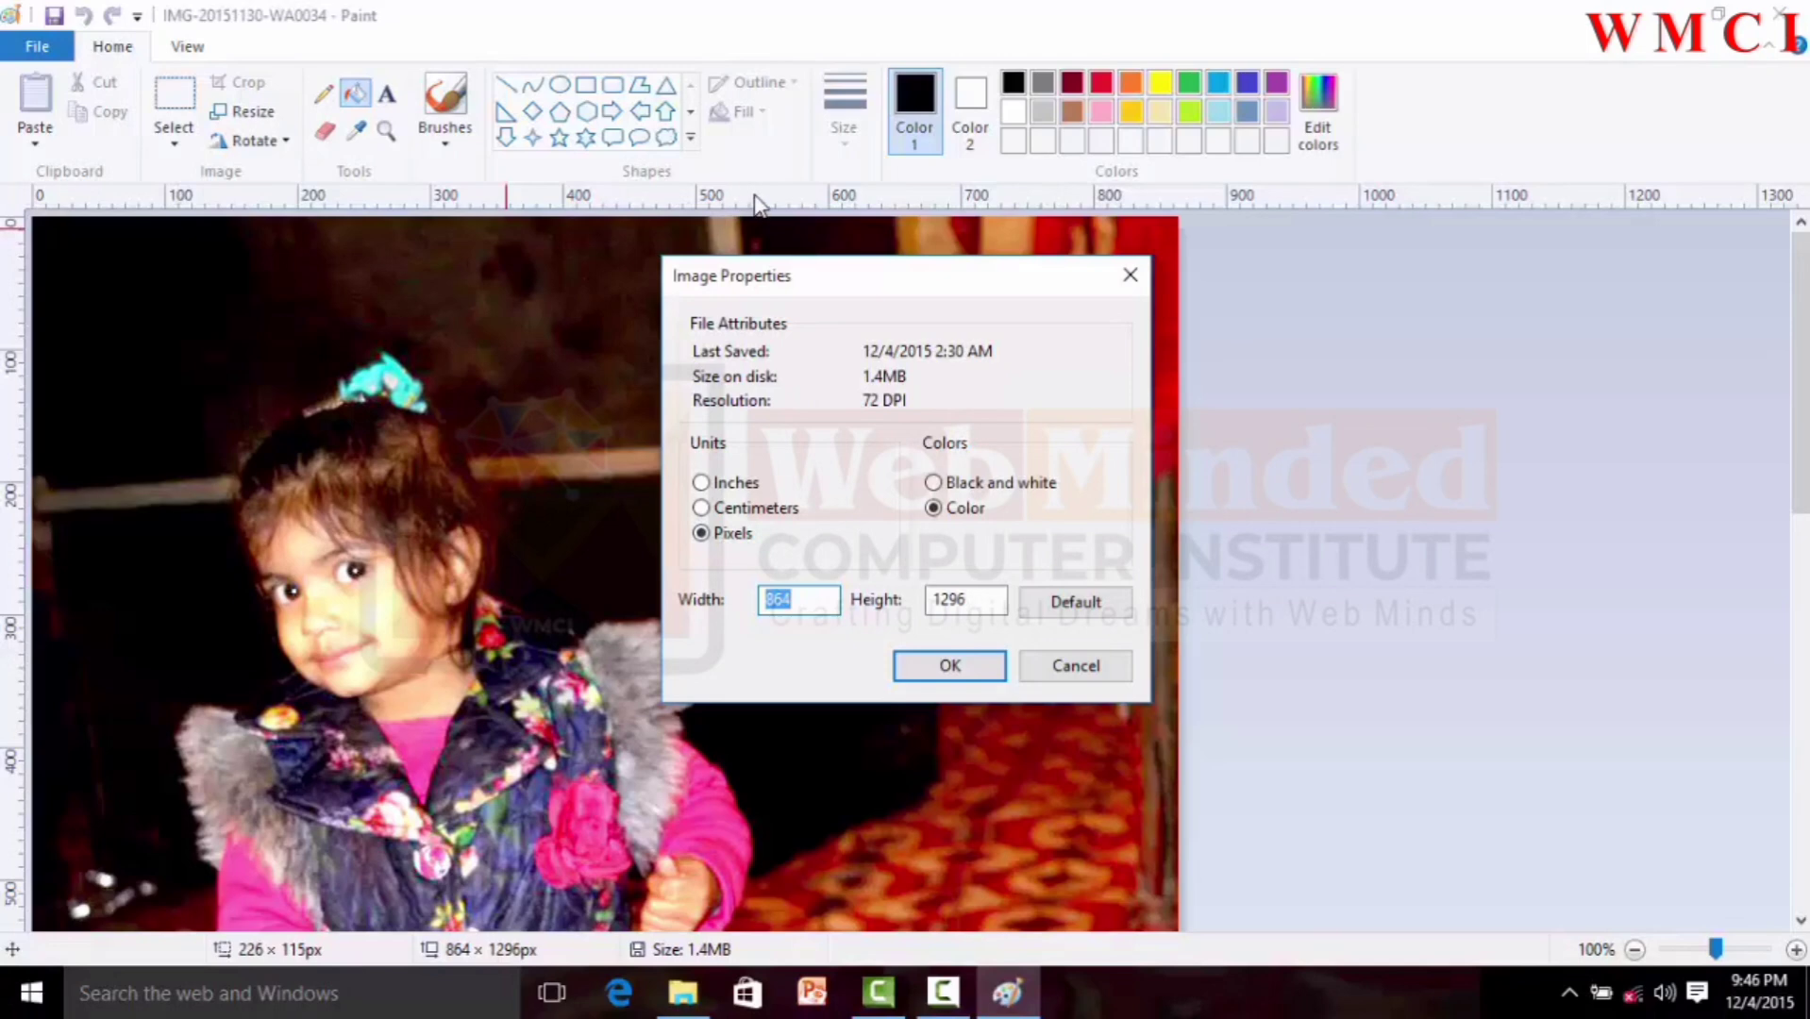
pyautogui.click(710, 486)
pyautogui.click(704, 508)
pyautogui.click(703, 534)
pyautogui.click(942, 663)
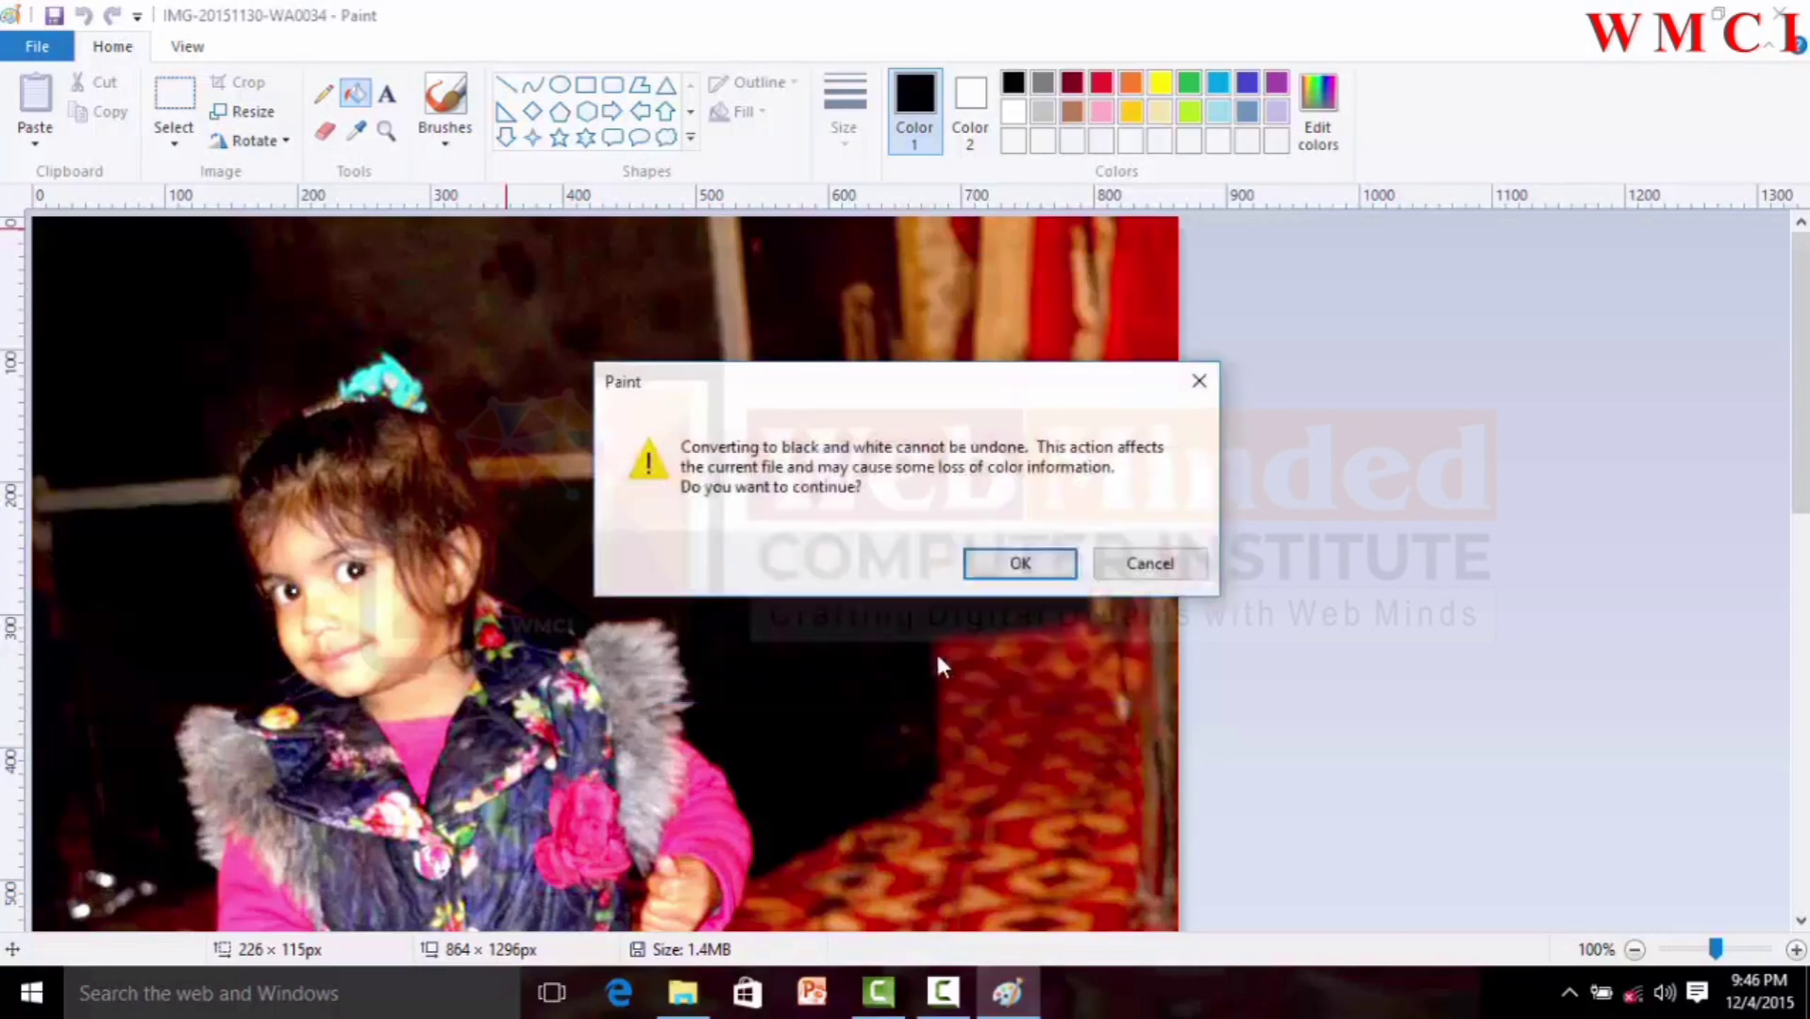
pyautogui.click(1008, 568)
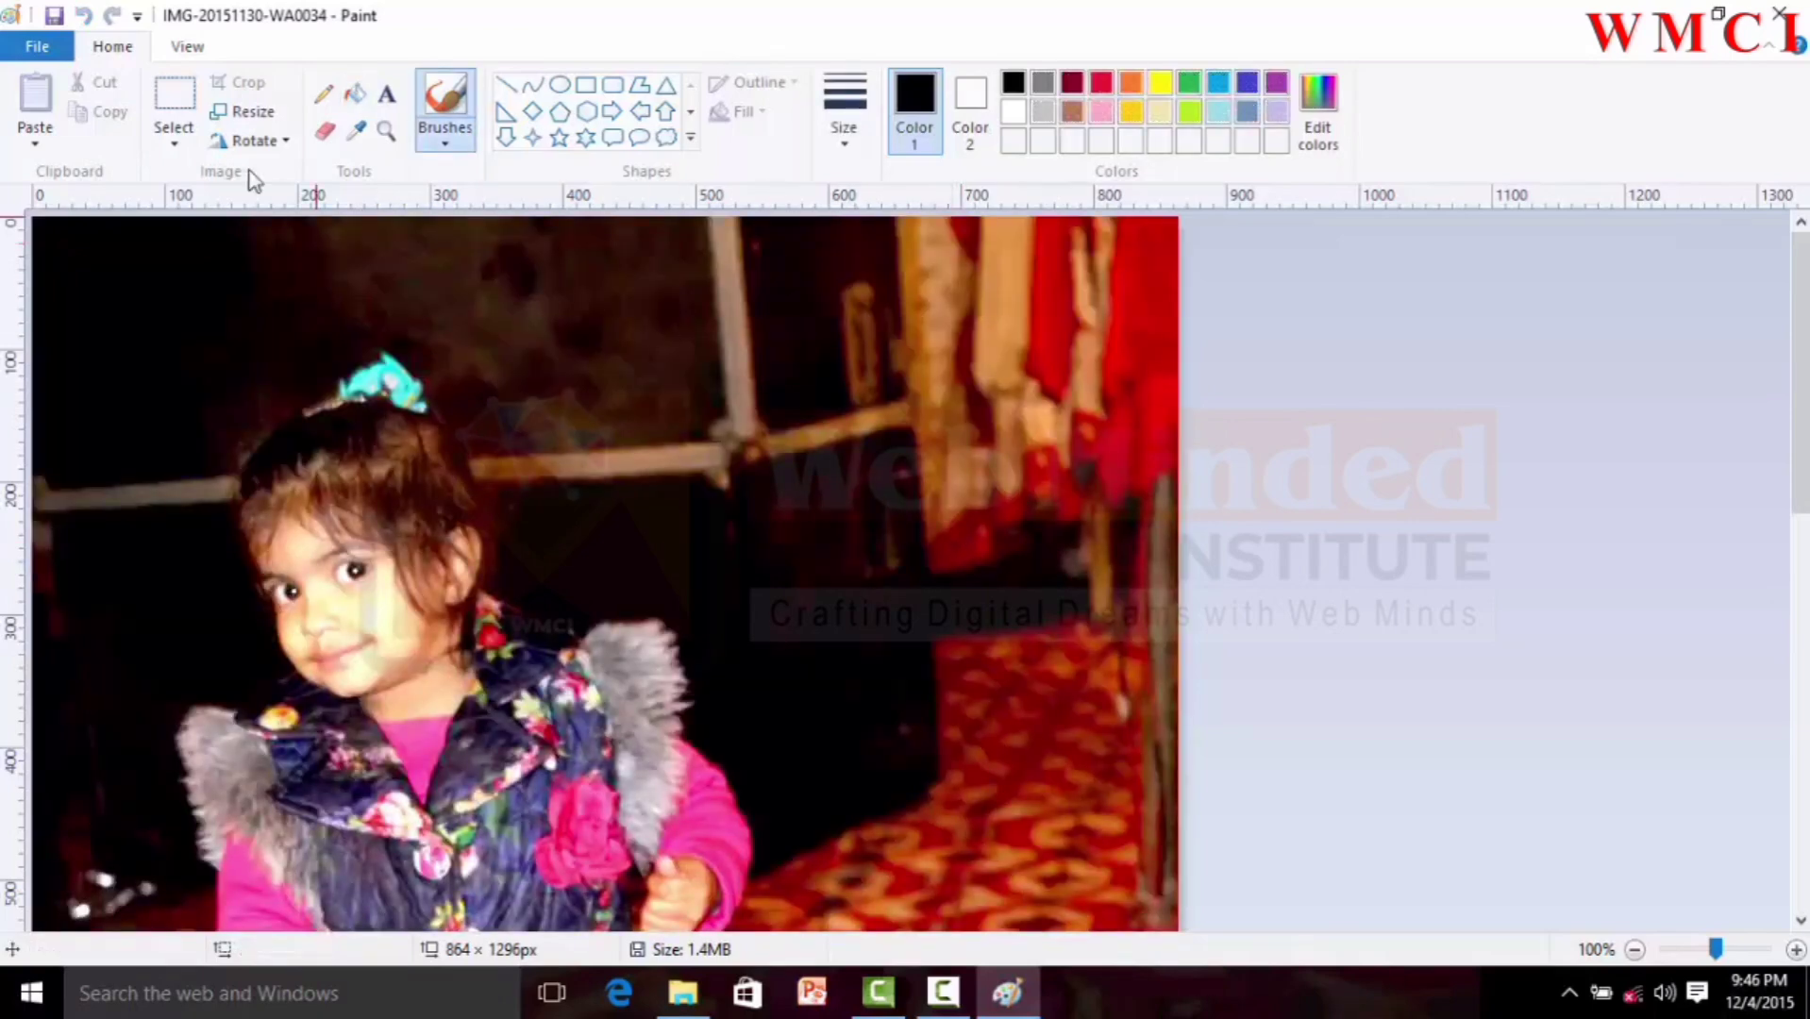
# Step: View the version and license information about Paint, and close it
pyautogui.click(37, 48)
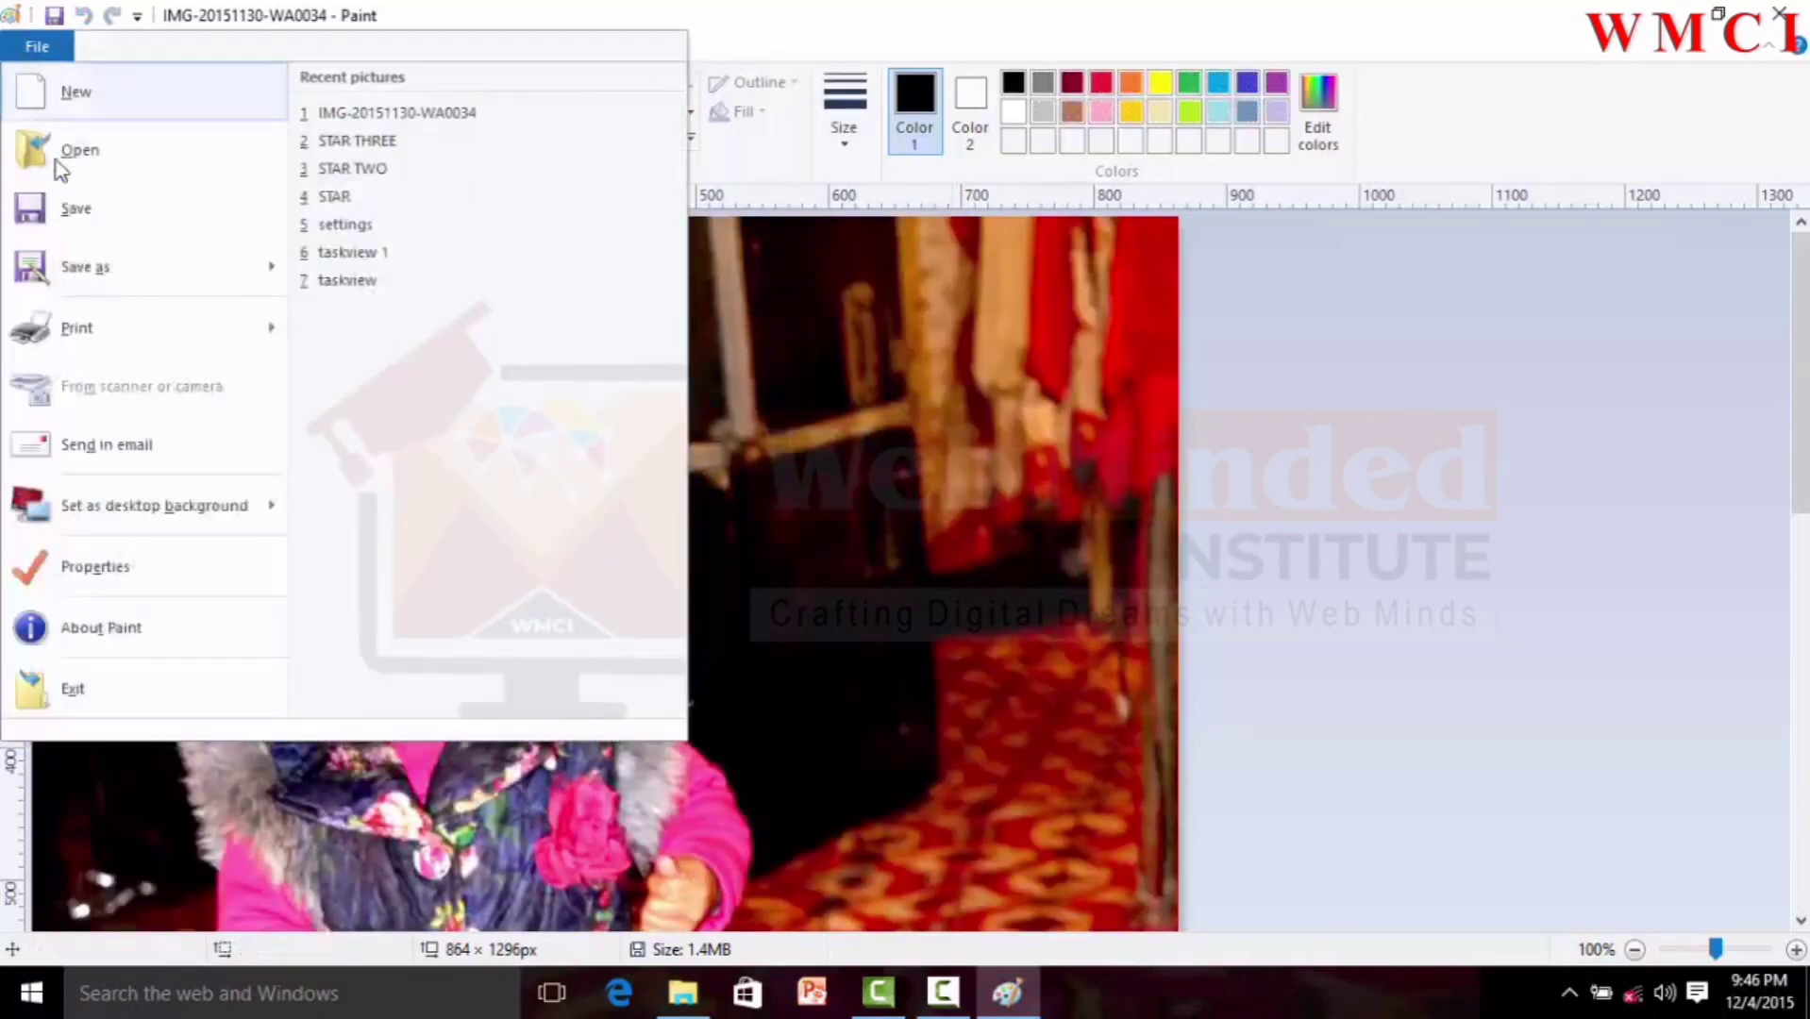
pyautogui.click(143, 629)
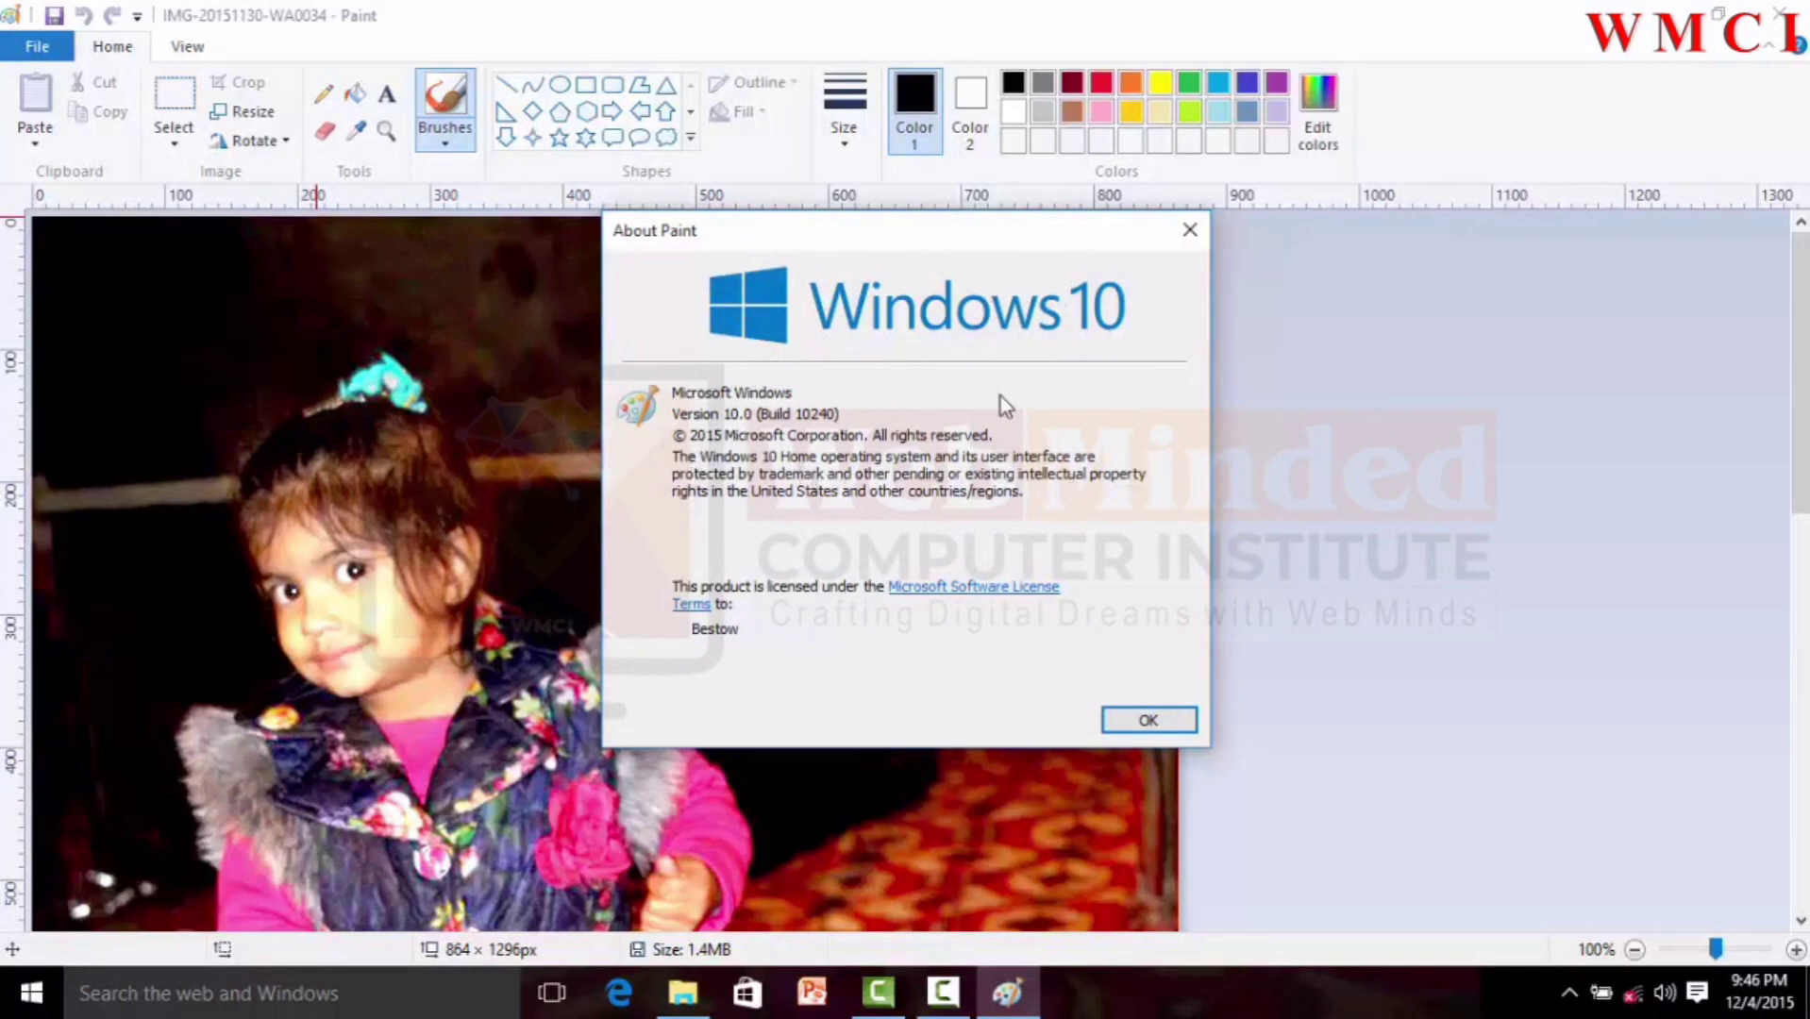
pyautogui.click(1149, 722)
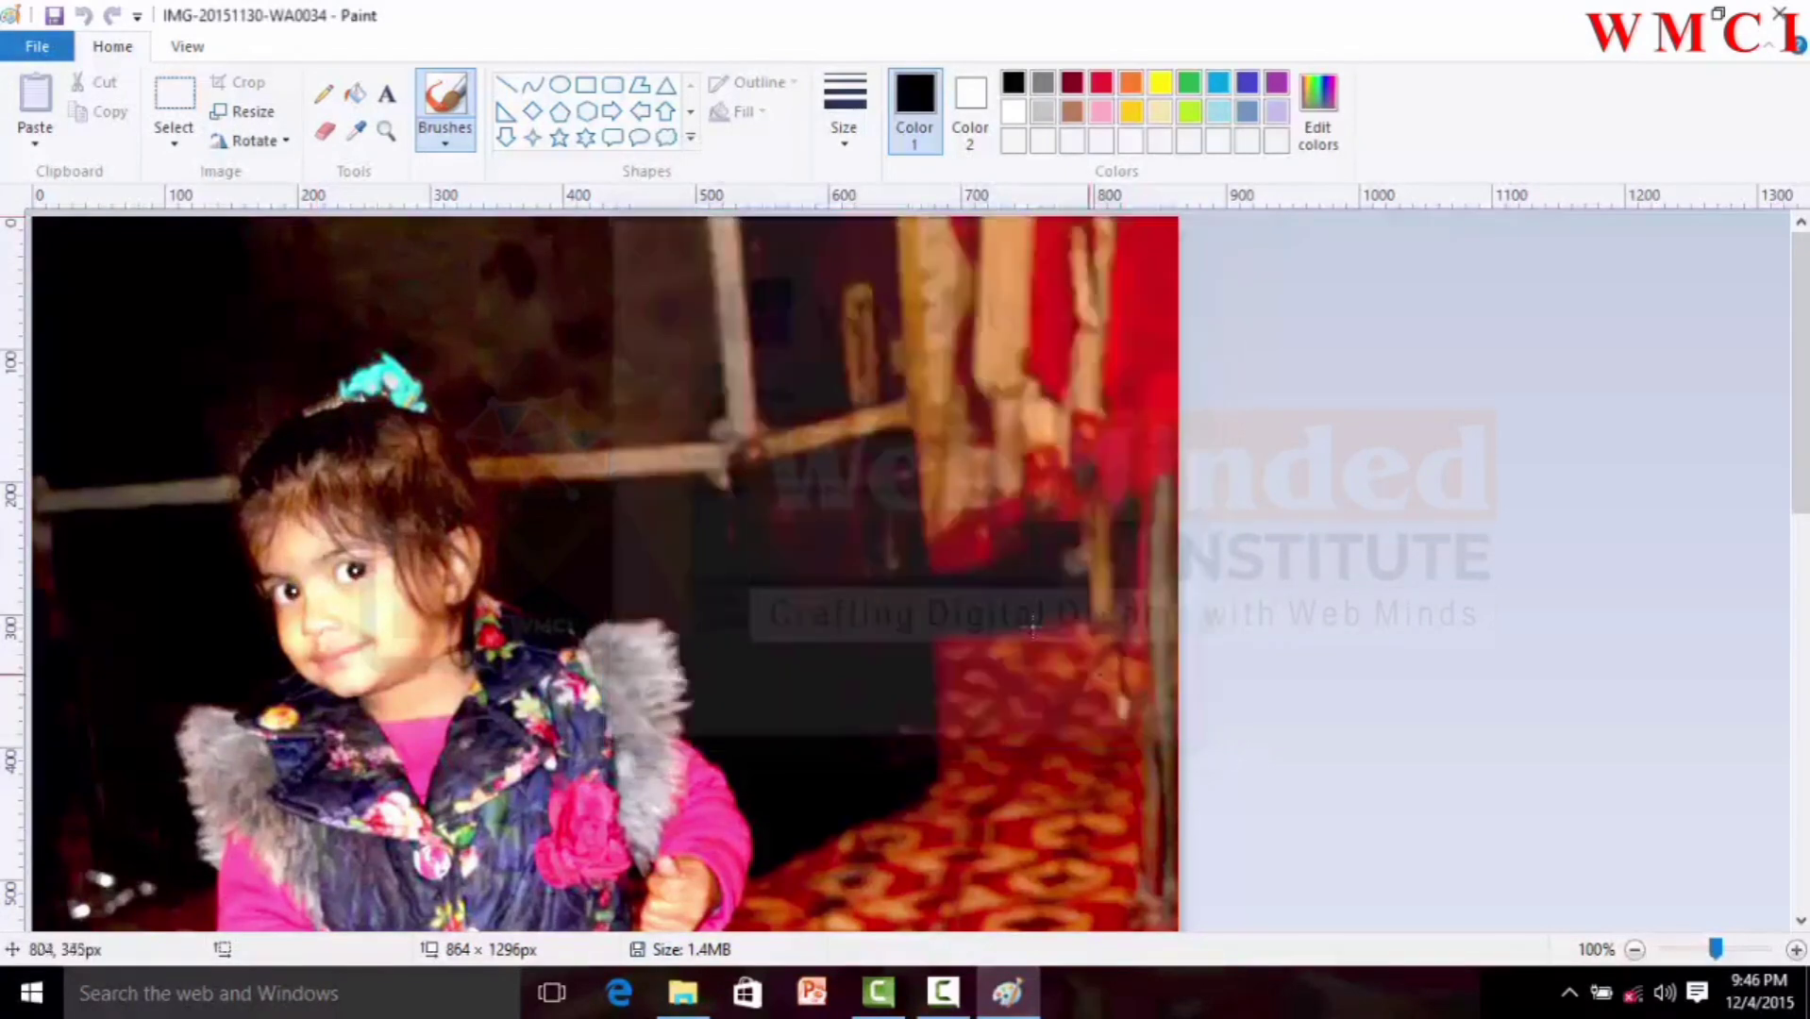
# Step: Exit Paint using its file commands
pyautogui.click(38, 47)
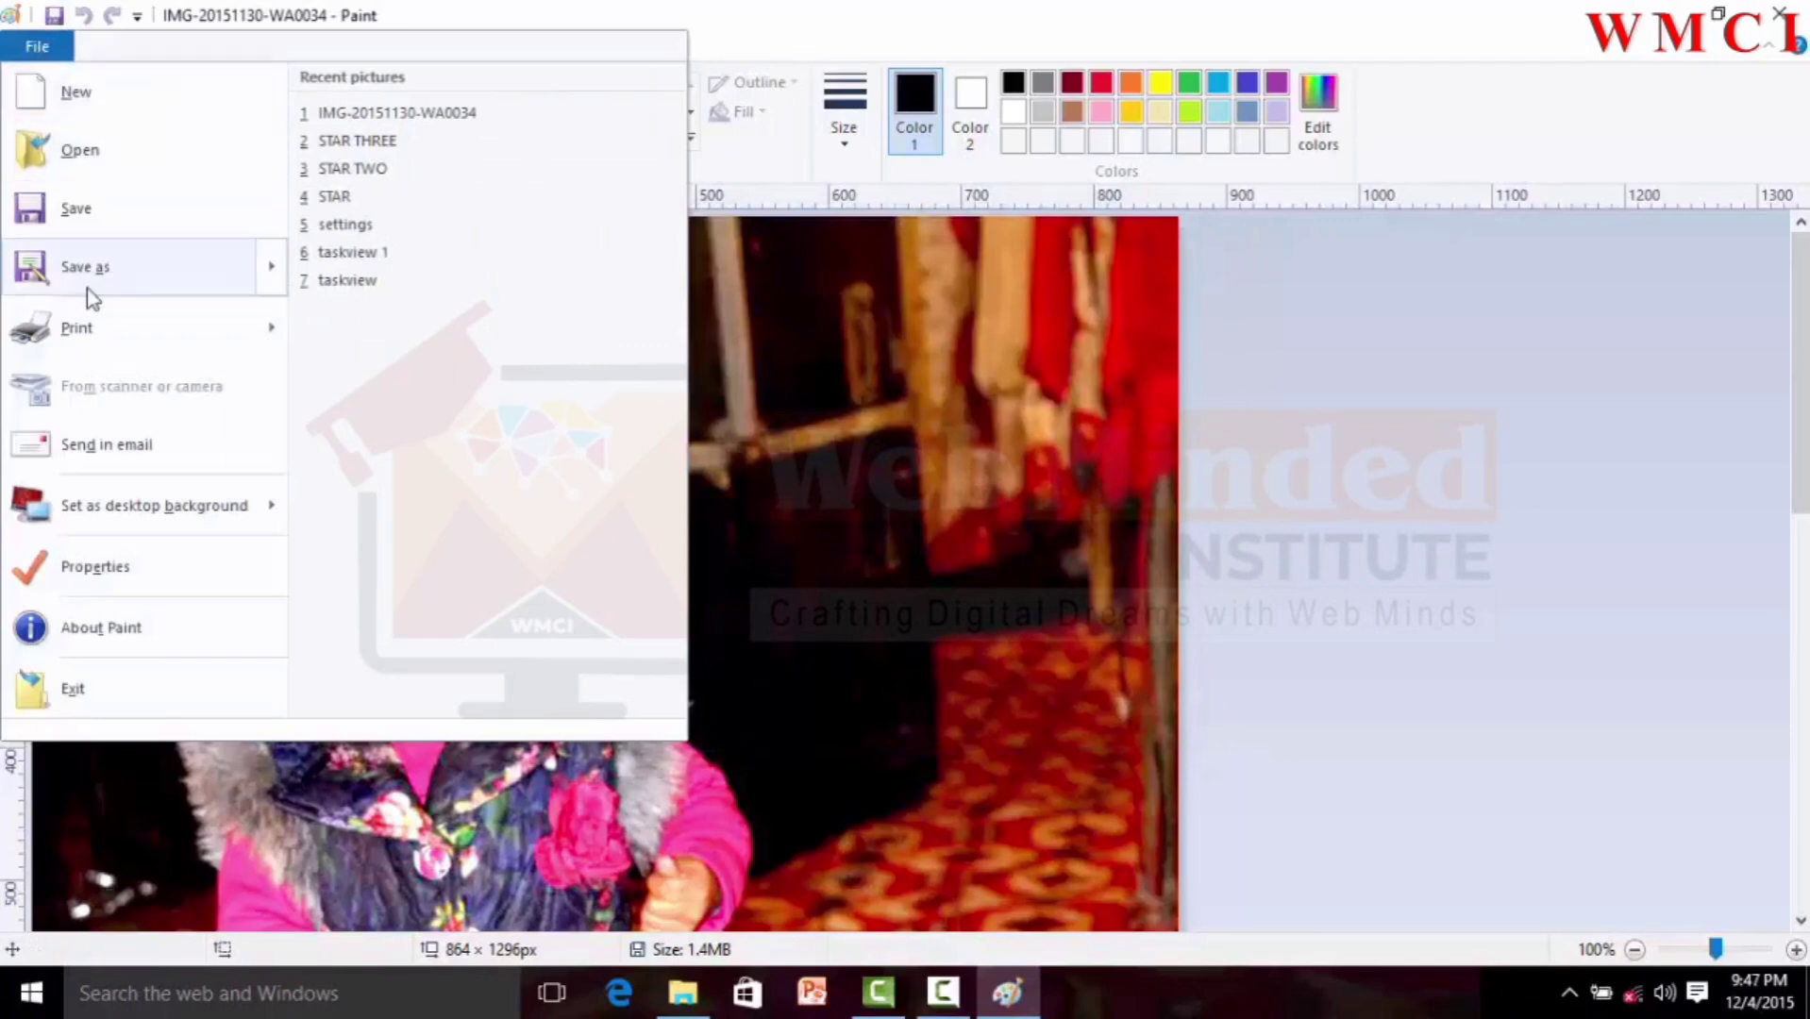
pyautogui.click(66, 693)
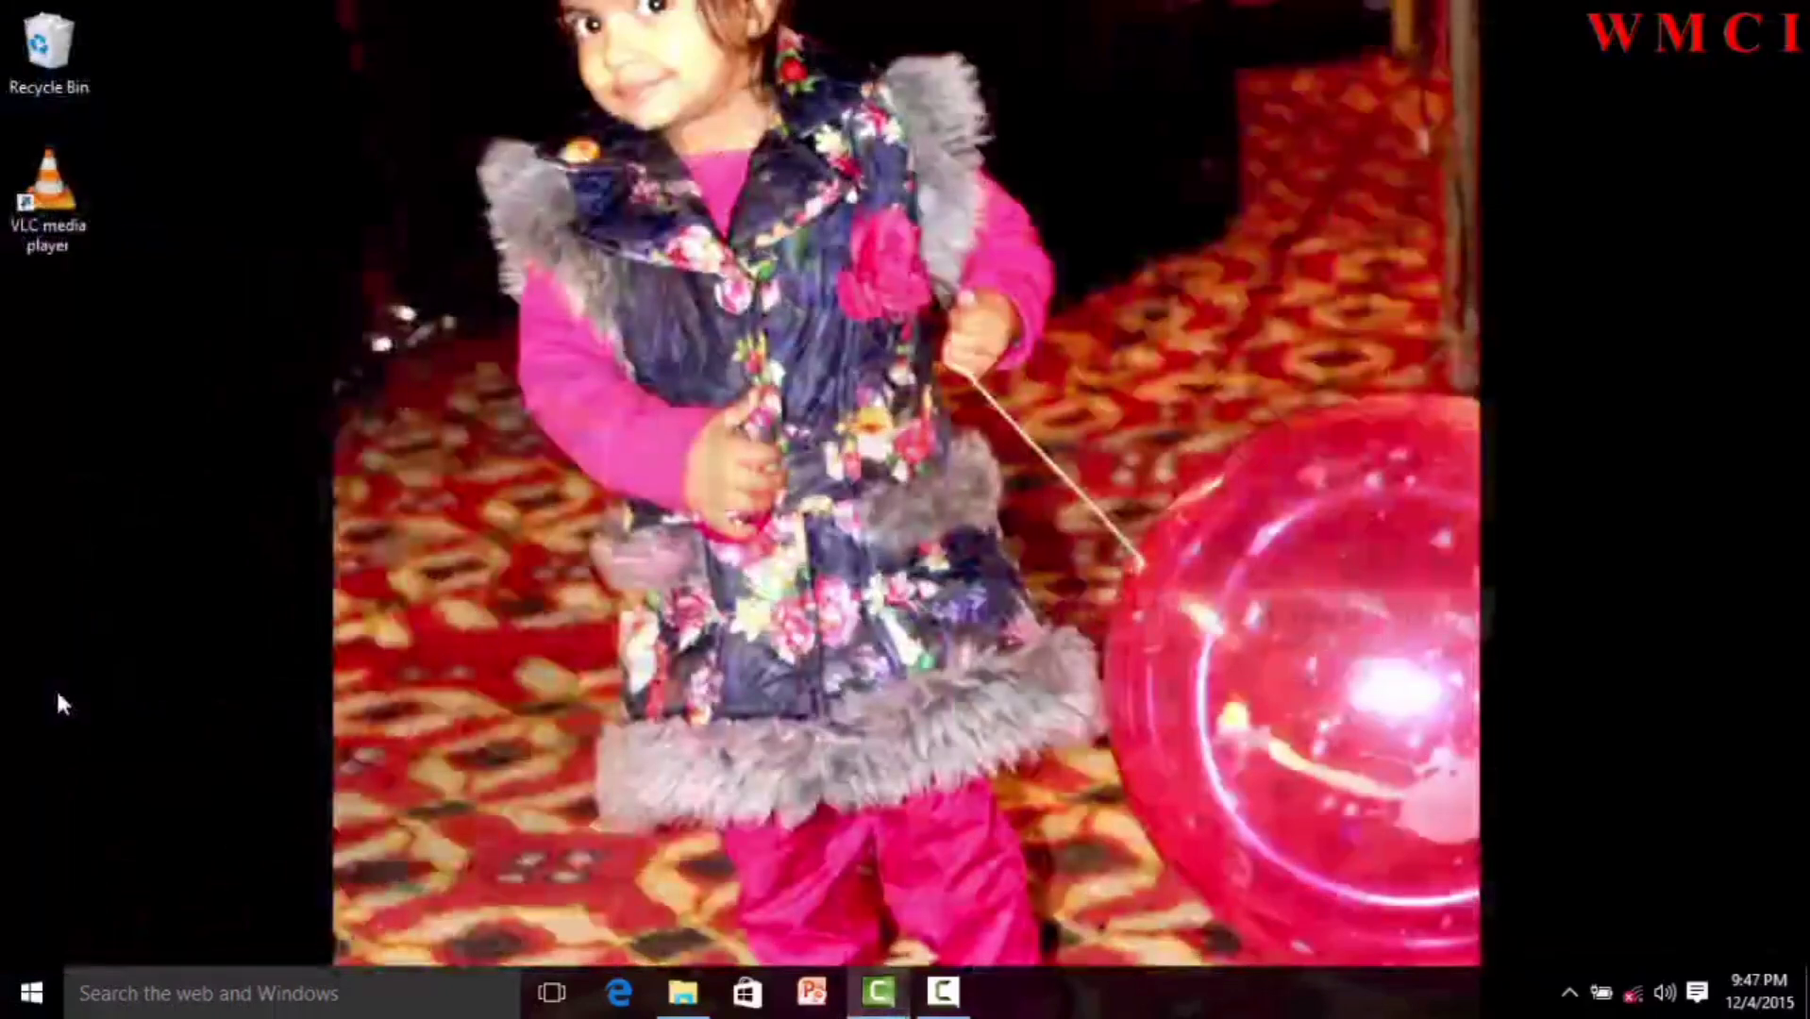